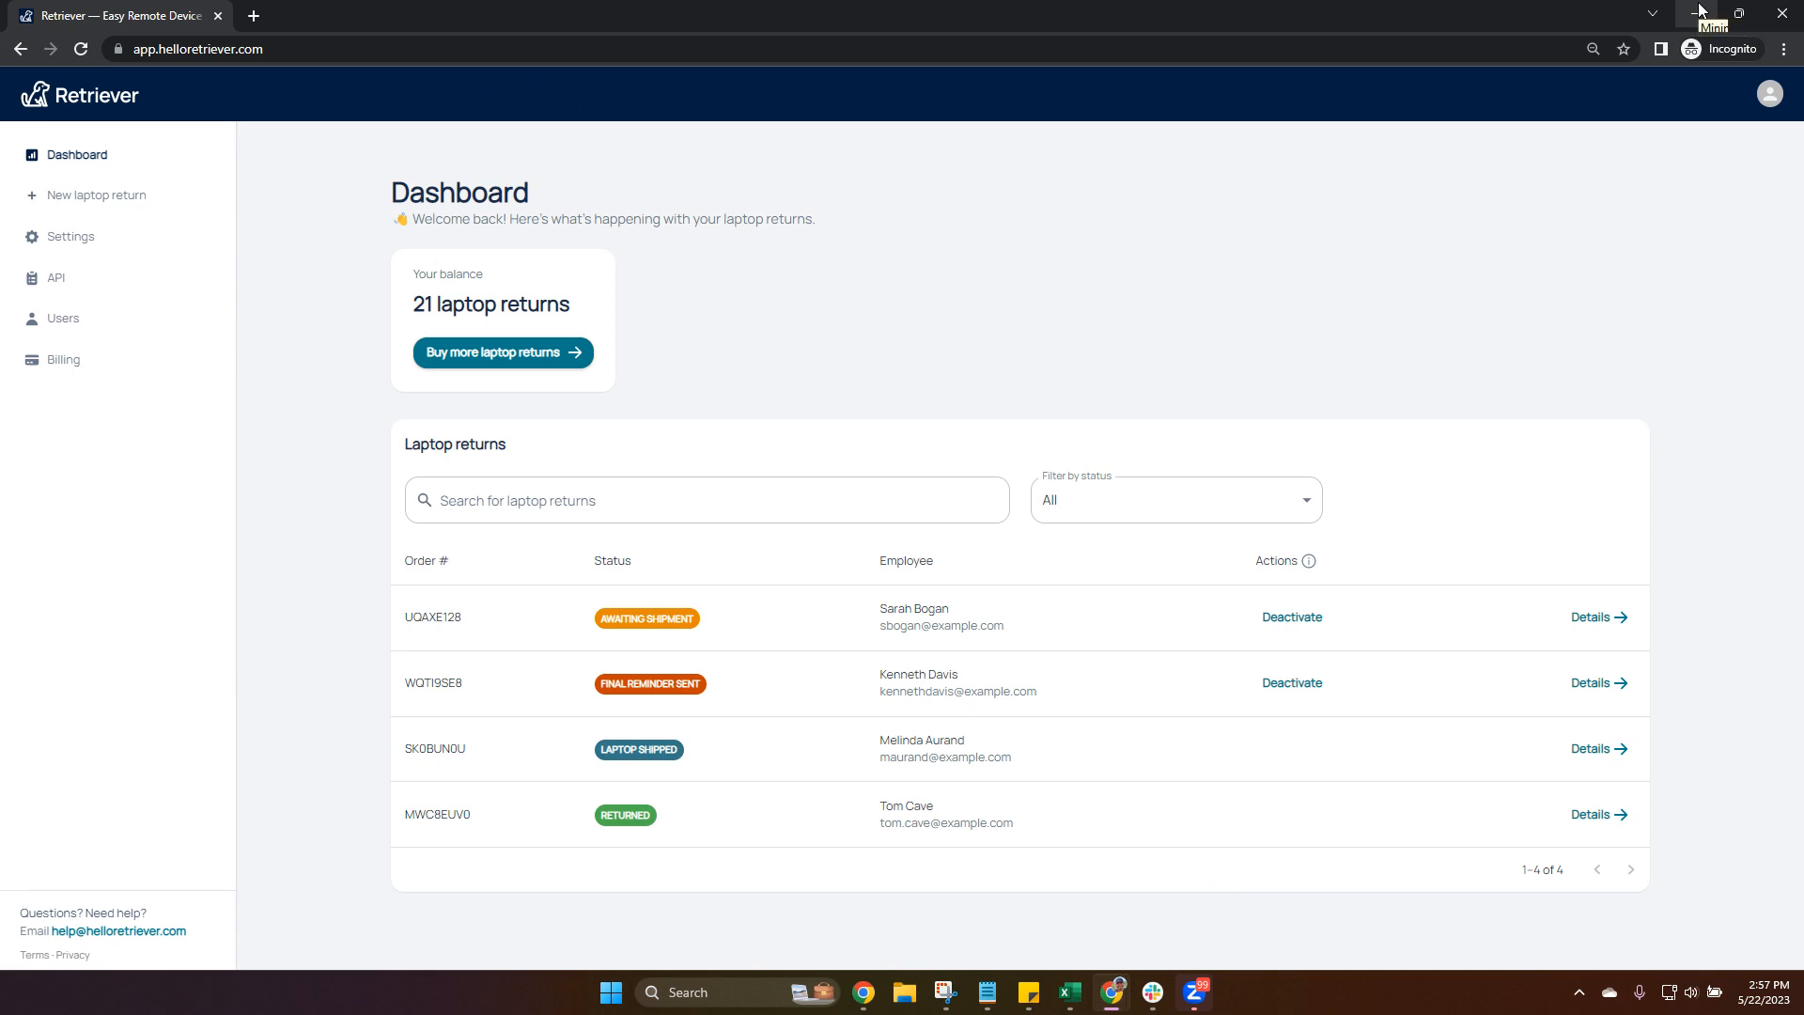
# Switch to the Retriever Bulk Uploader Template v1 spreadsheet and examine the upload date, request charger and employee detail columns
pyautogui.click(1699, 11)
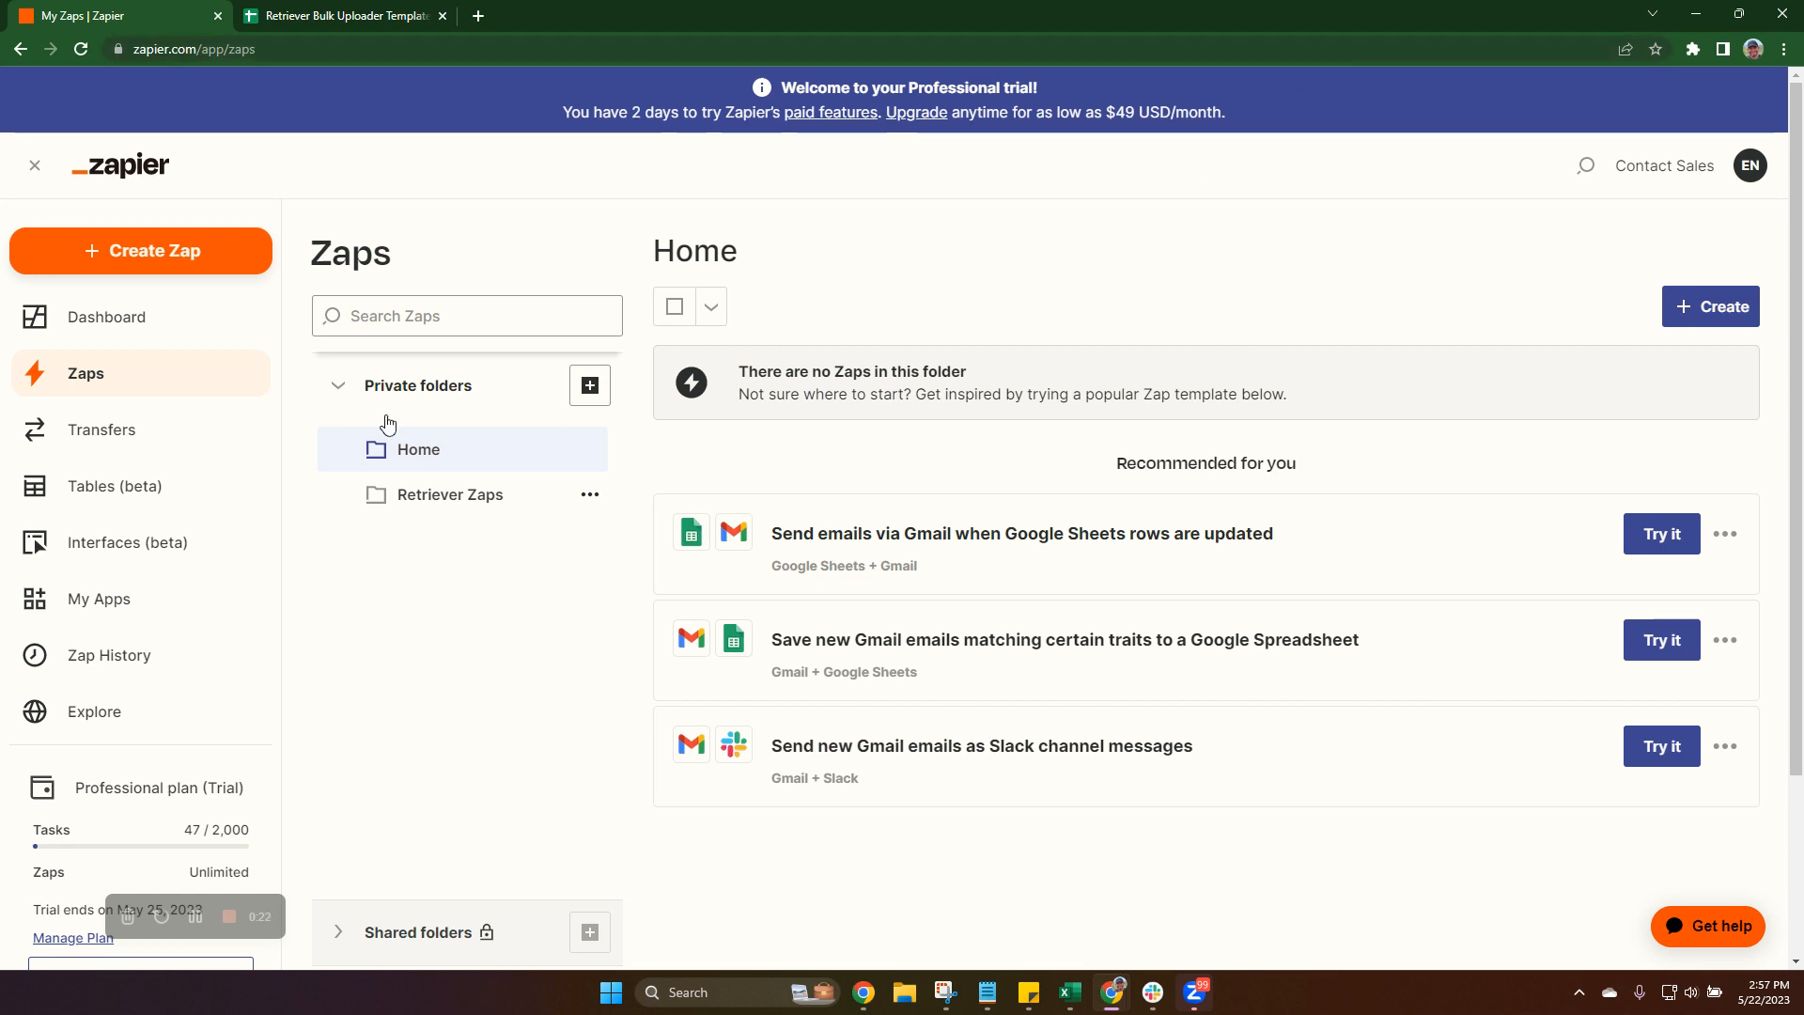
pyautogui.click(308, 13)
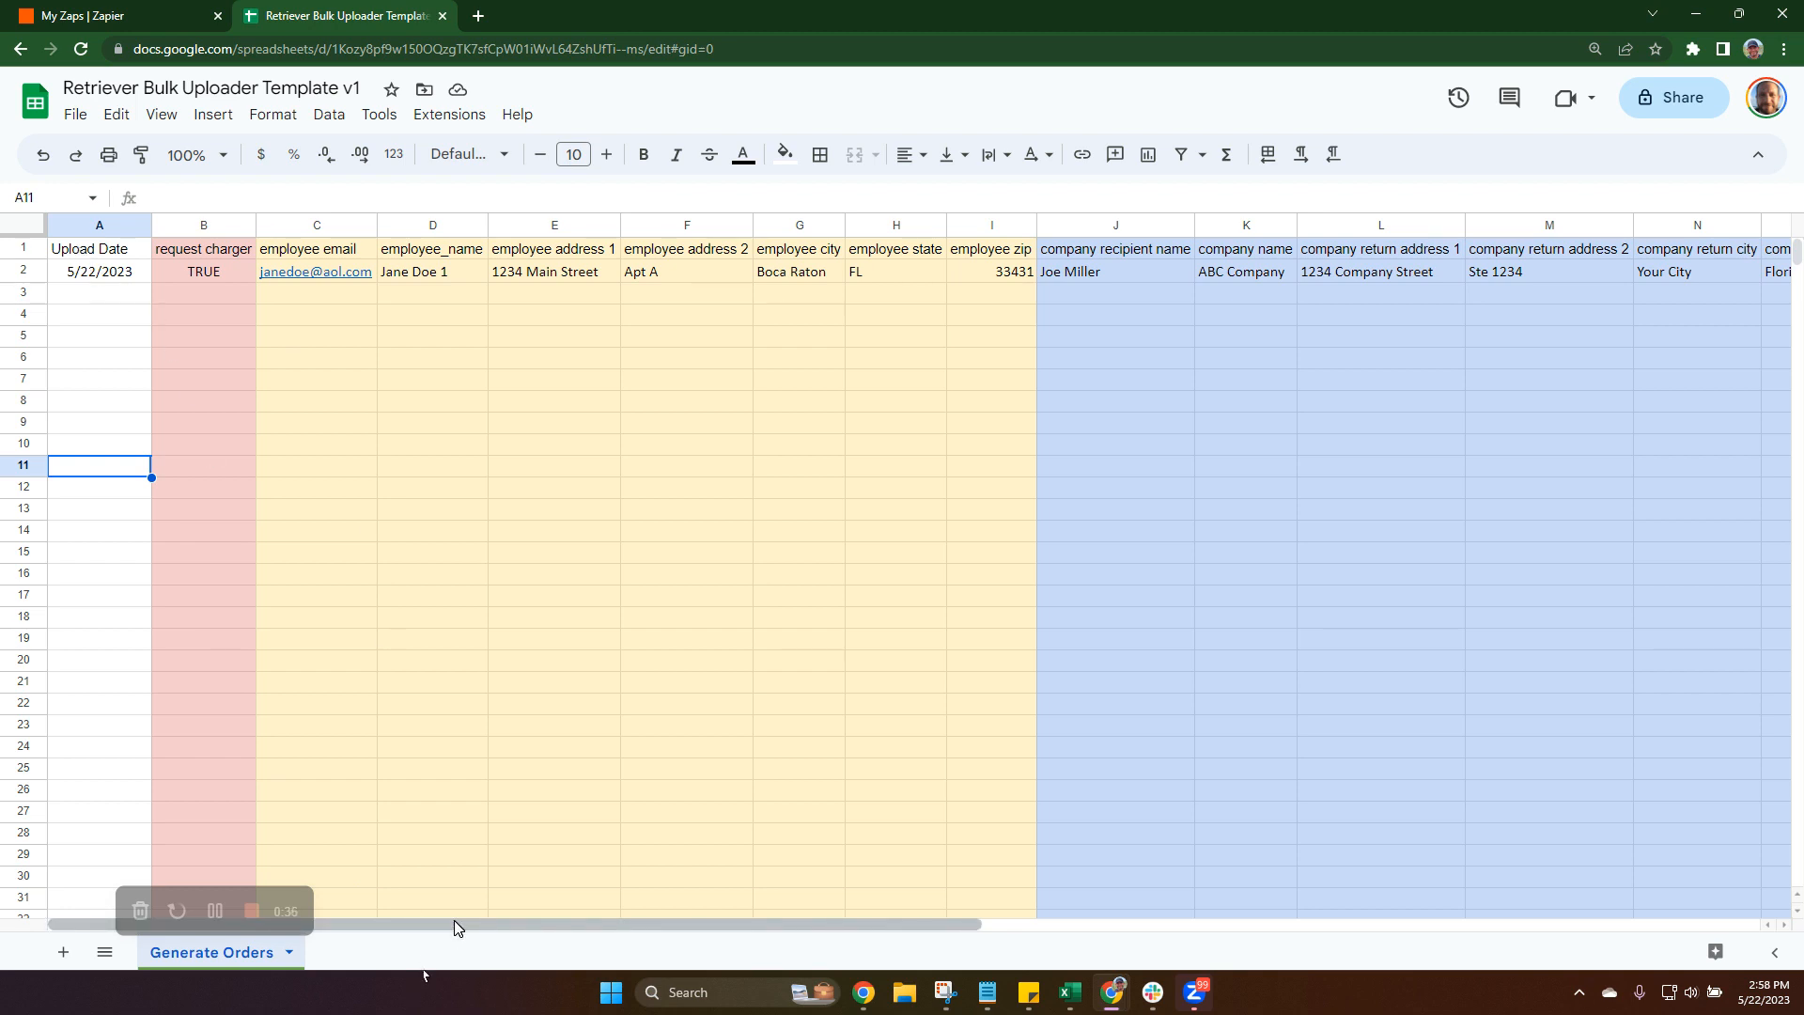
pyautogui.click(109, 225)
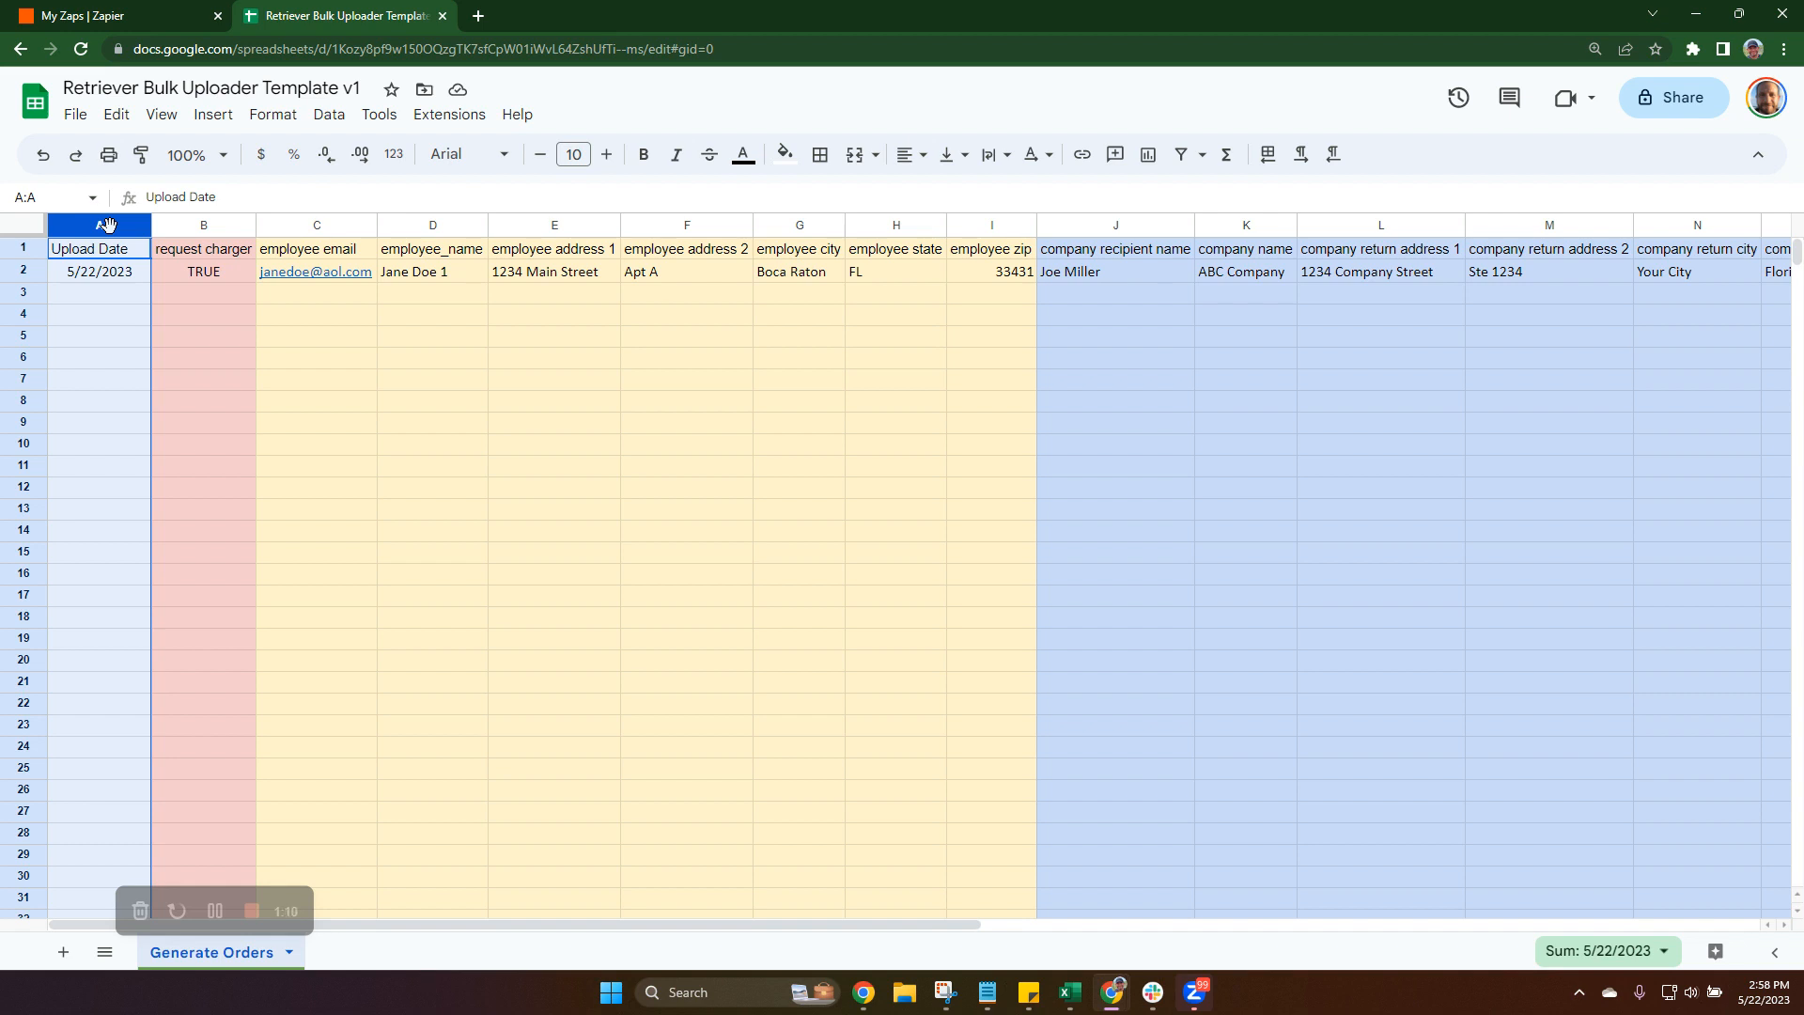
pyautogui.click(84, 275)
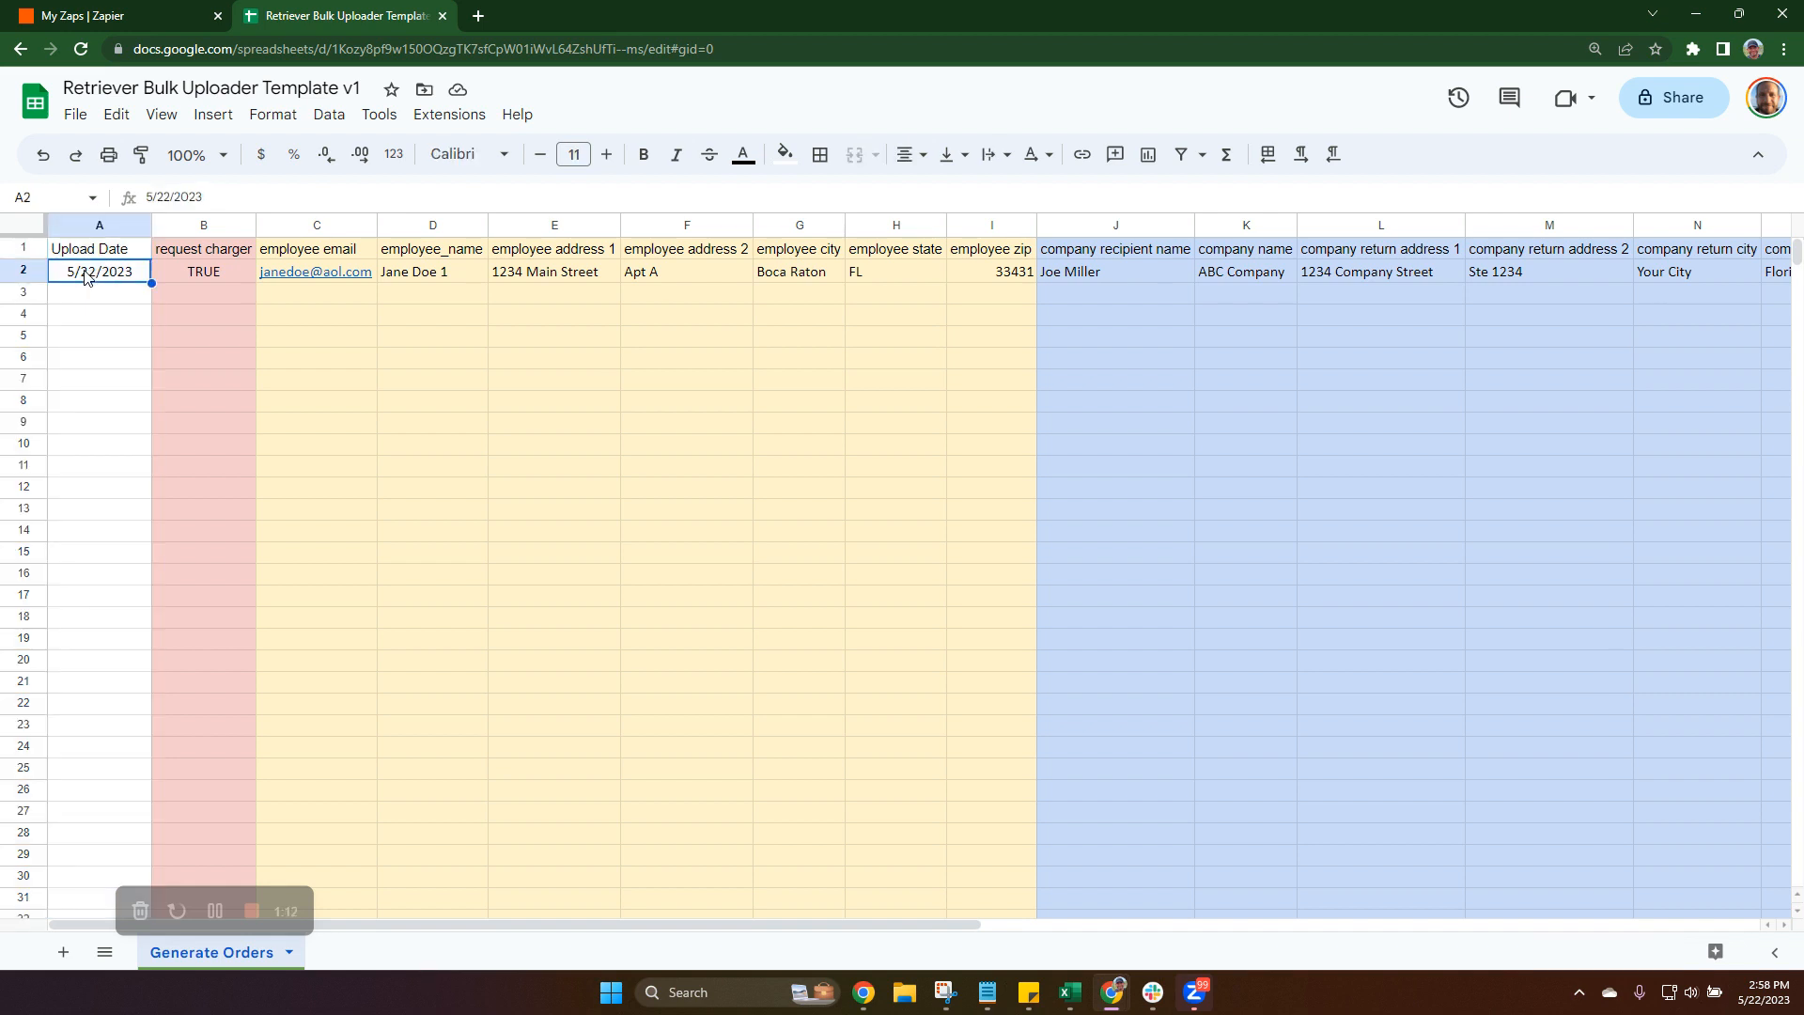
pyautogui.click(202, 223)
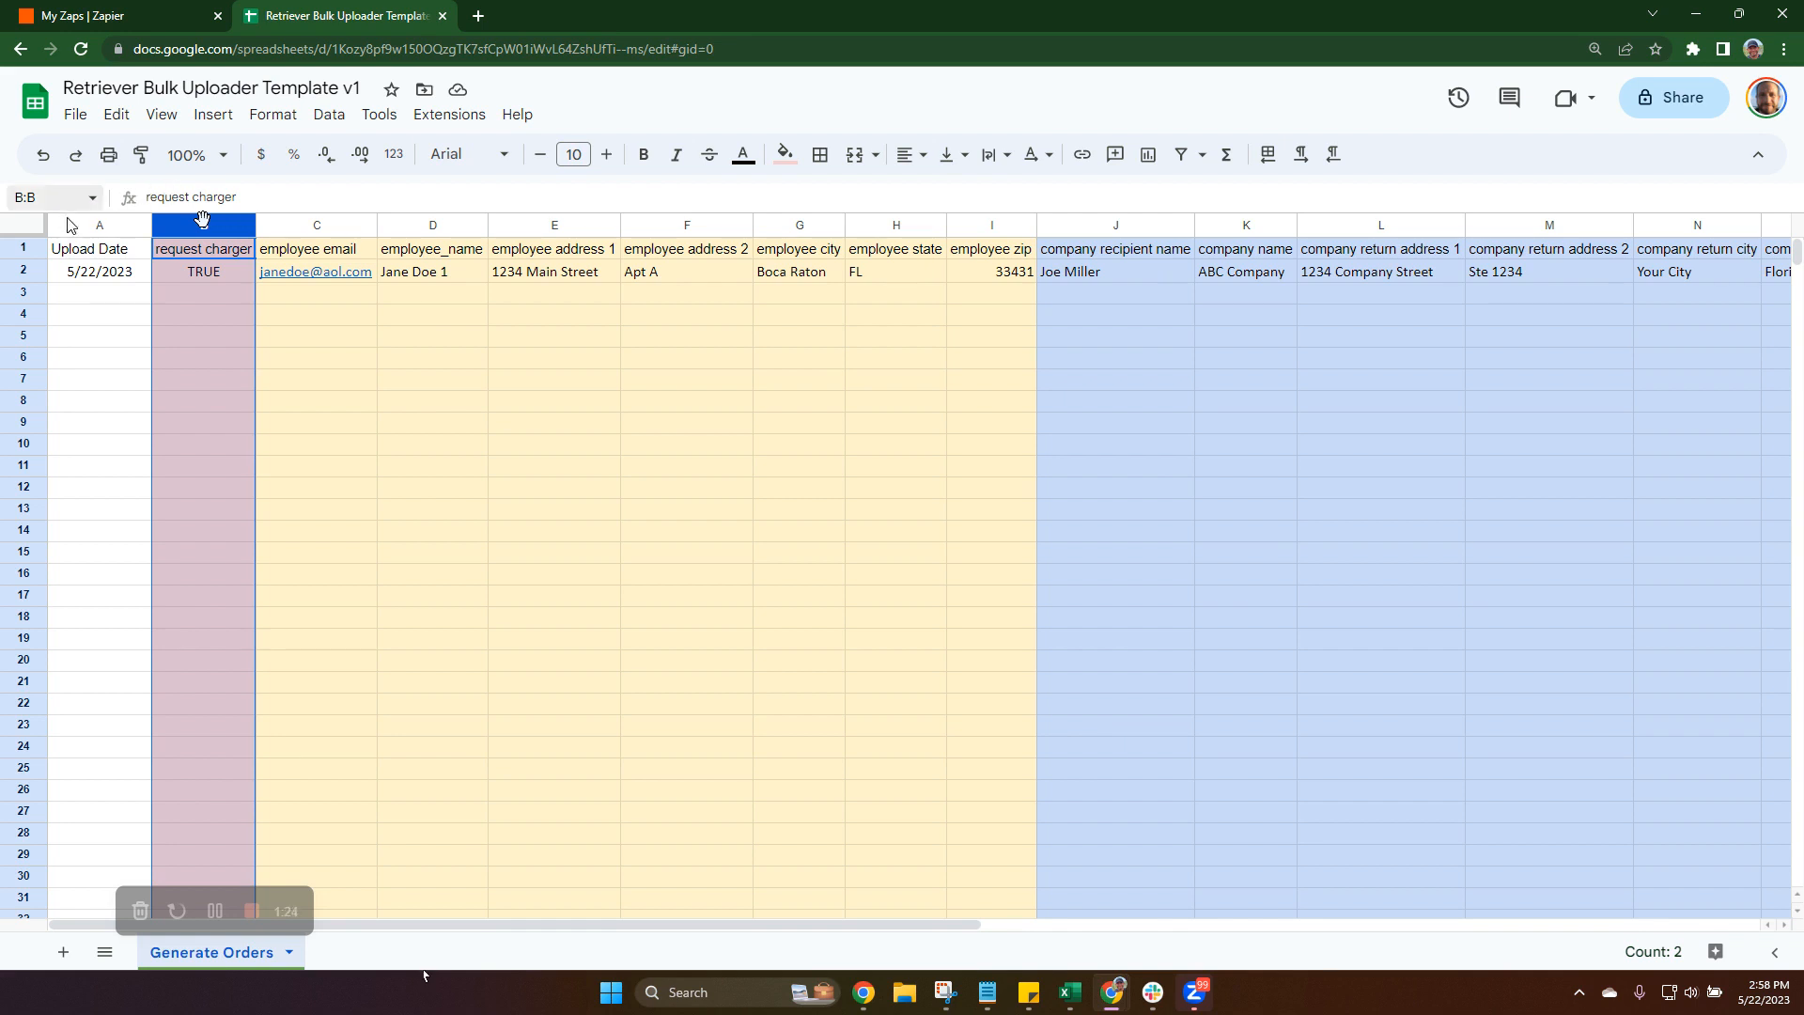
pyautogui.click(199, 275)
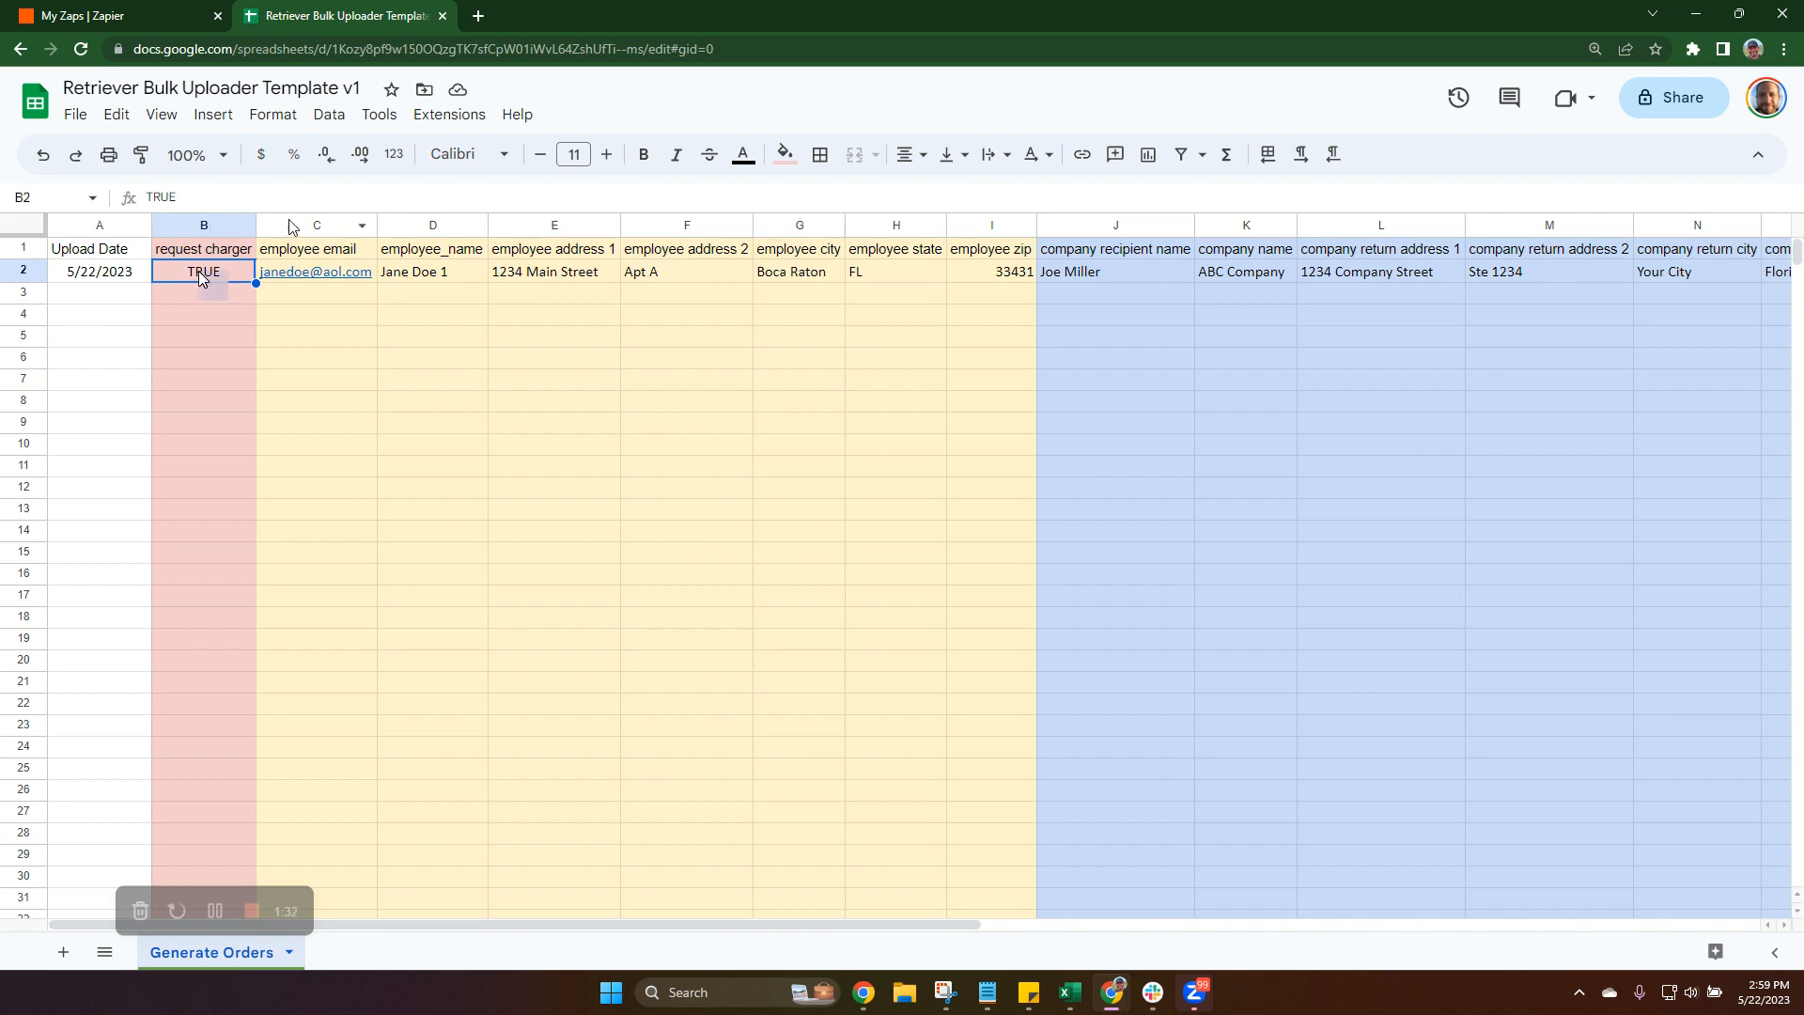
pyautogui.moveTo(288, 225); pyautogui.dragTo(998, 254)
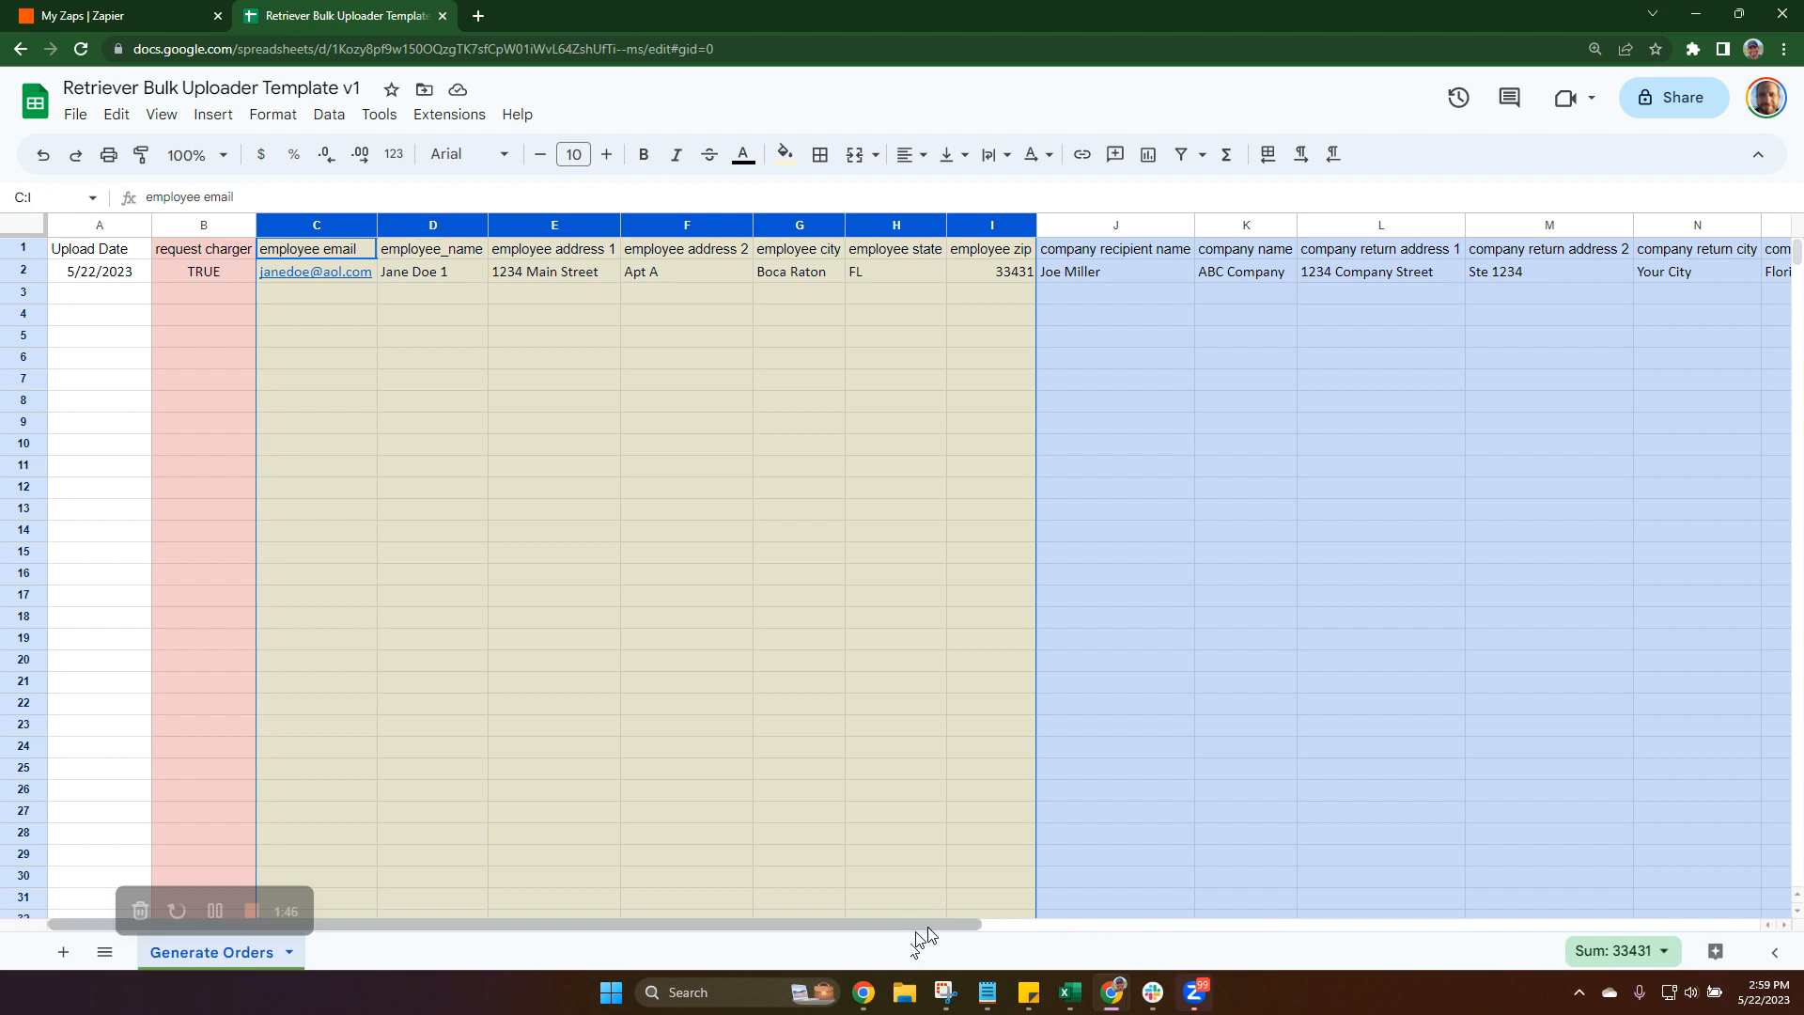
# Examine the company columns of the template, from recipient name and return address through display name and notification email
pyautogui.moveTo(928, 924); pyautogui.dragTo(1264, 949)
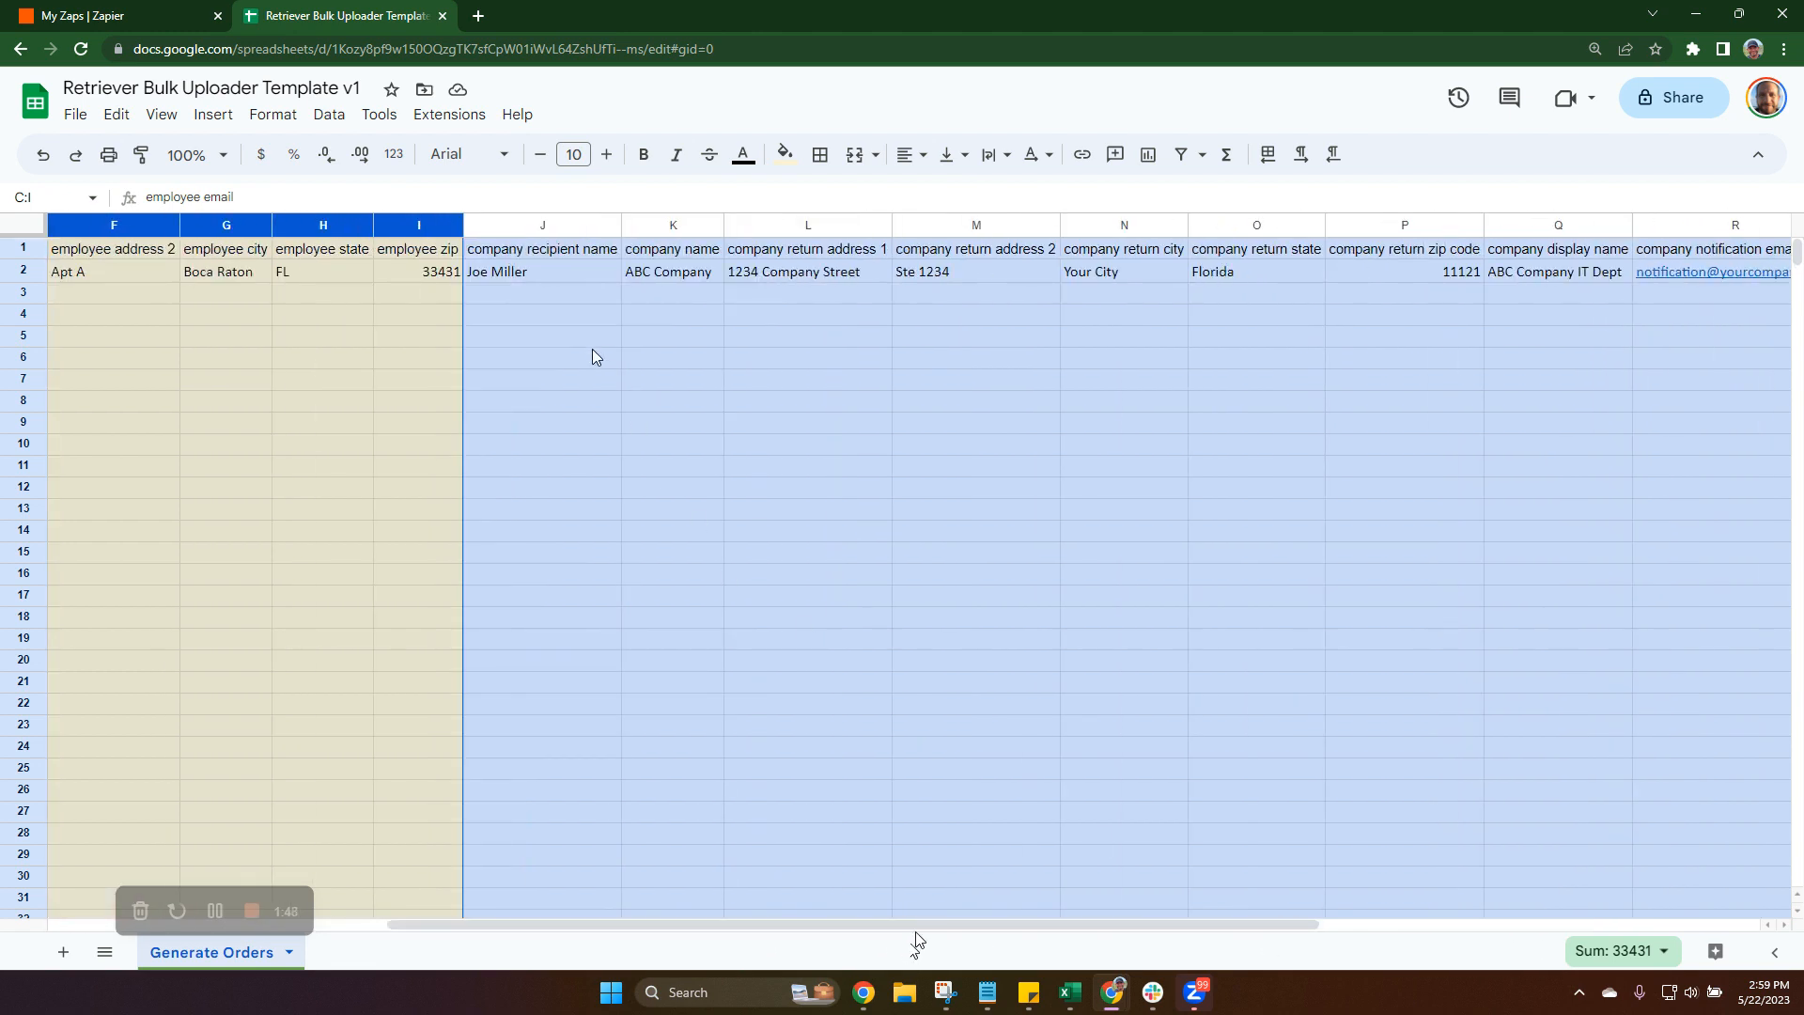
pyautogui.click(553, 224)
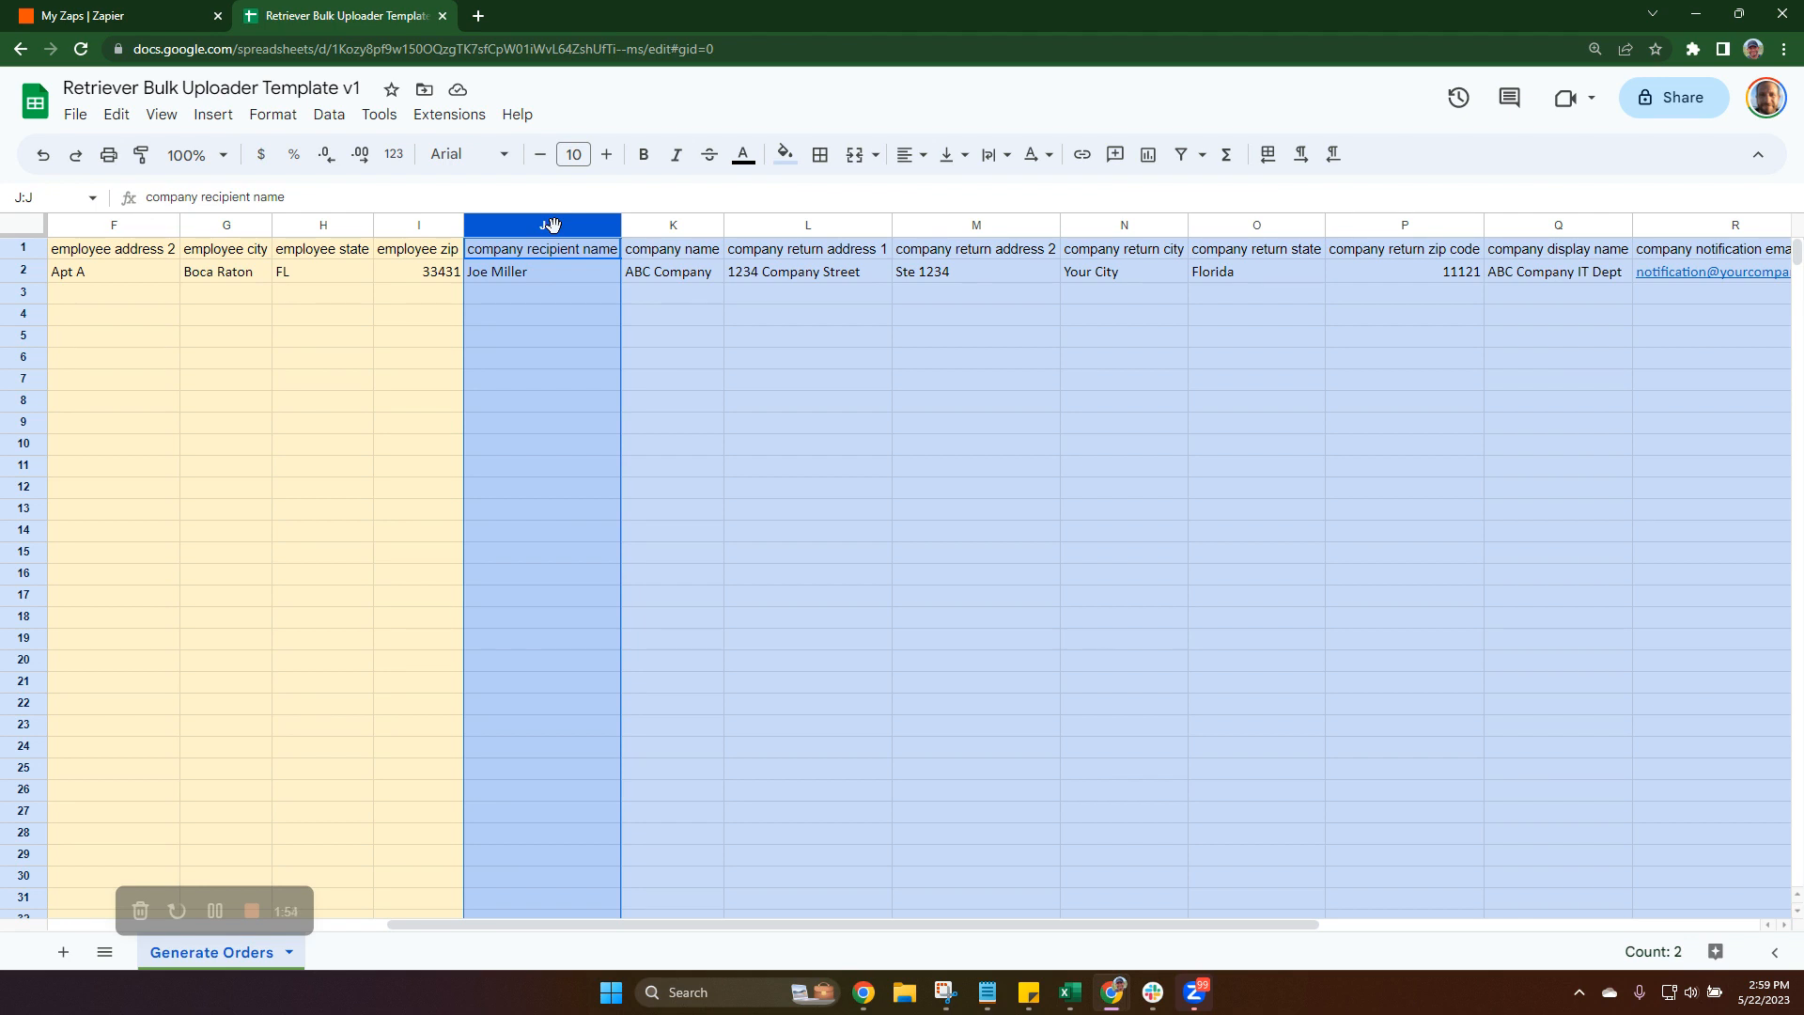
pyautogui.click(665, 225)
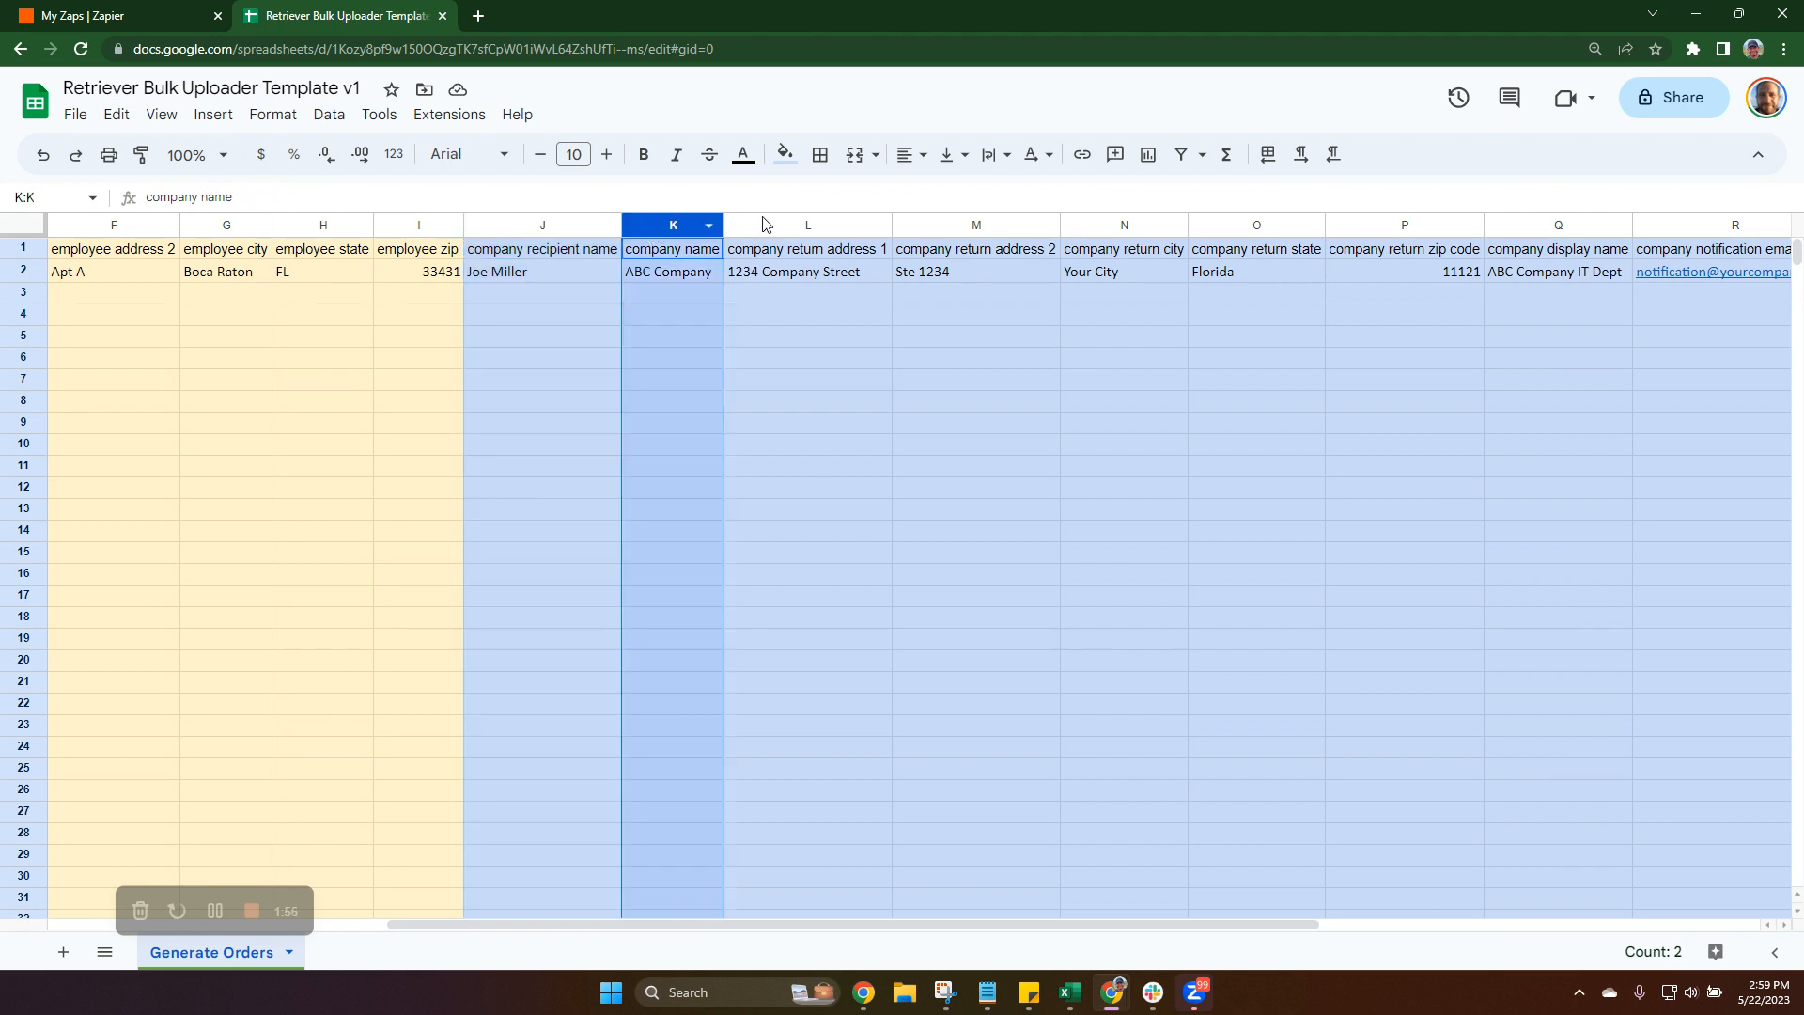
pyautogui.moveTo(789, 225); pyautogui.dragTo(1412, 255)
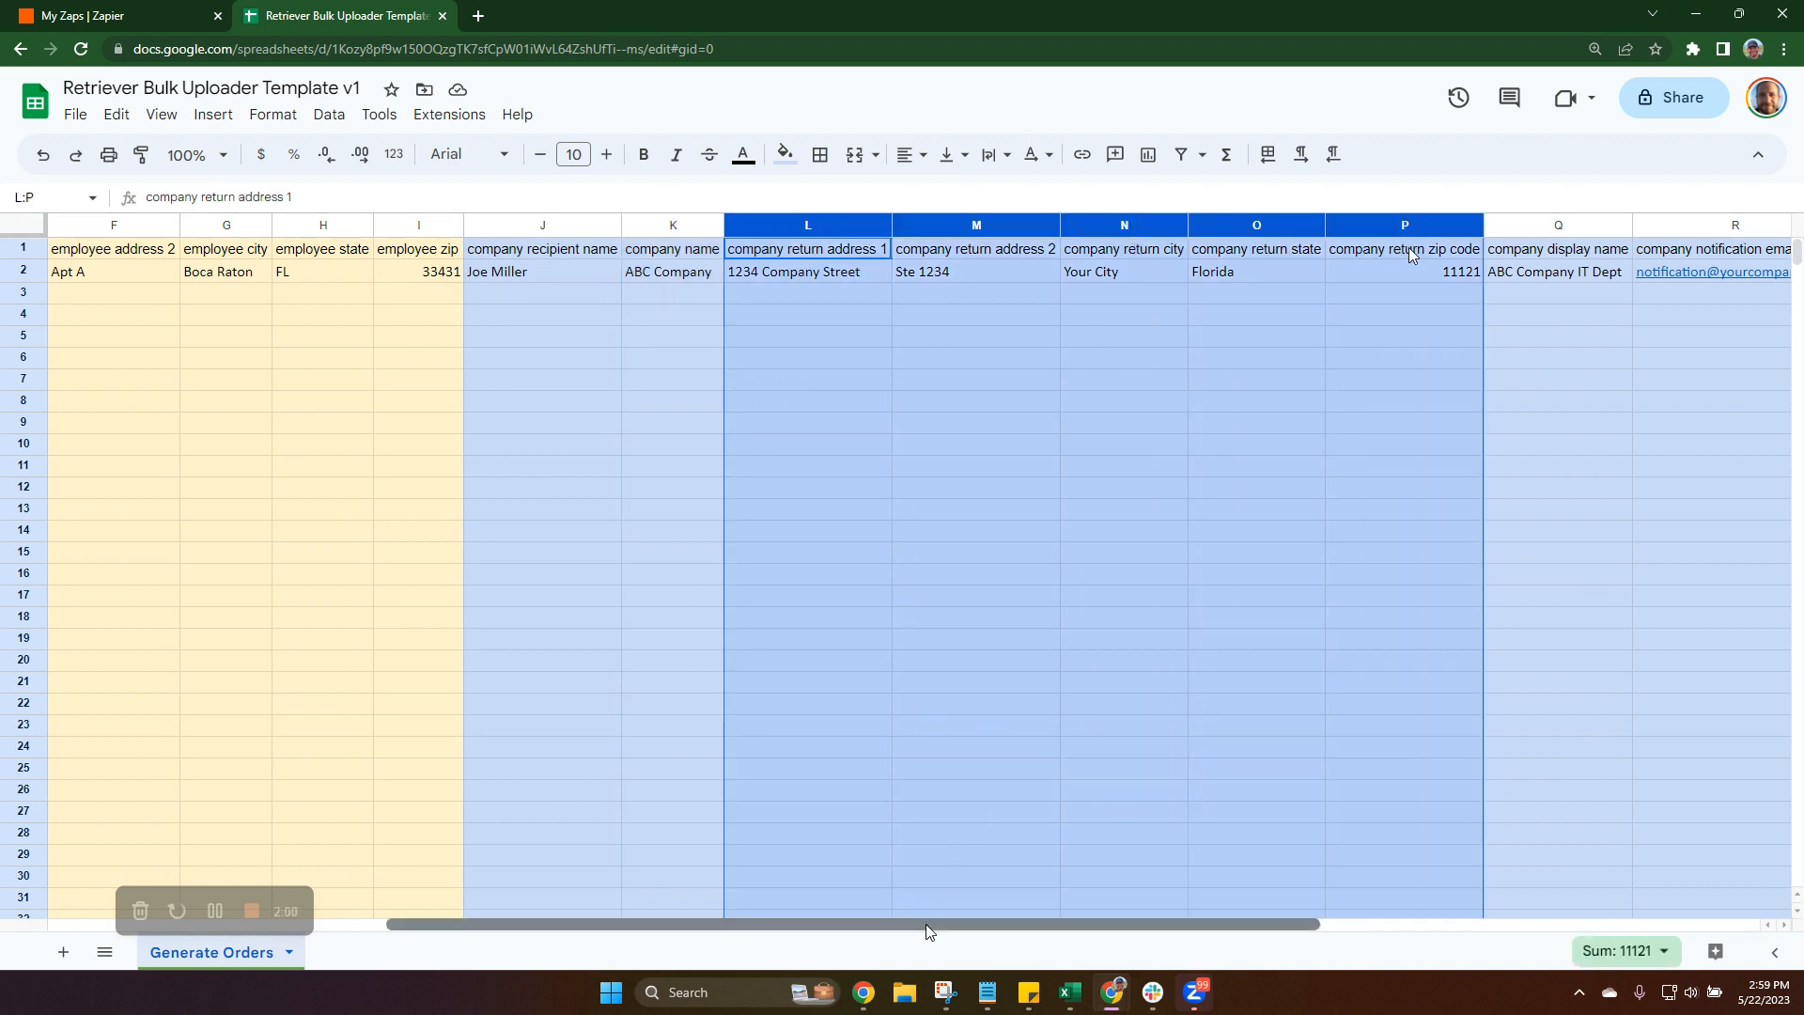
pyautogui.moveTo(927, 931); pyautogui.dragTo(1119, 932)
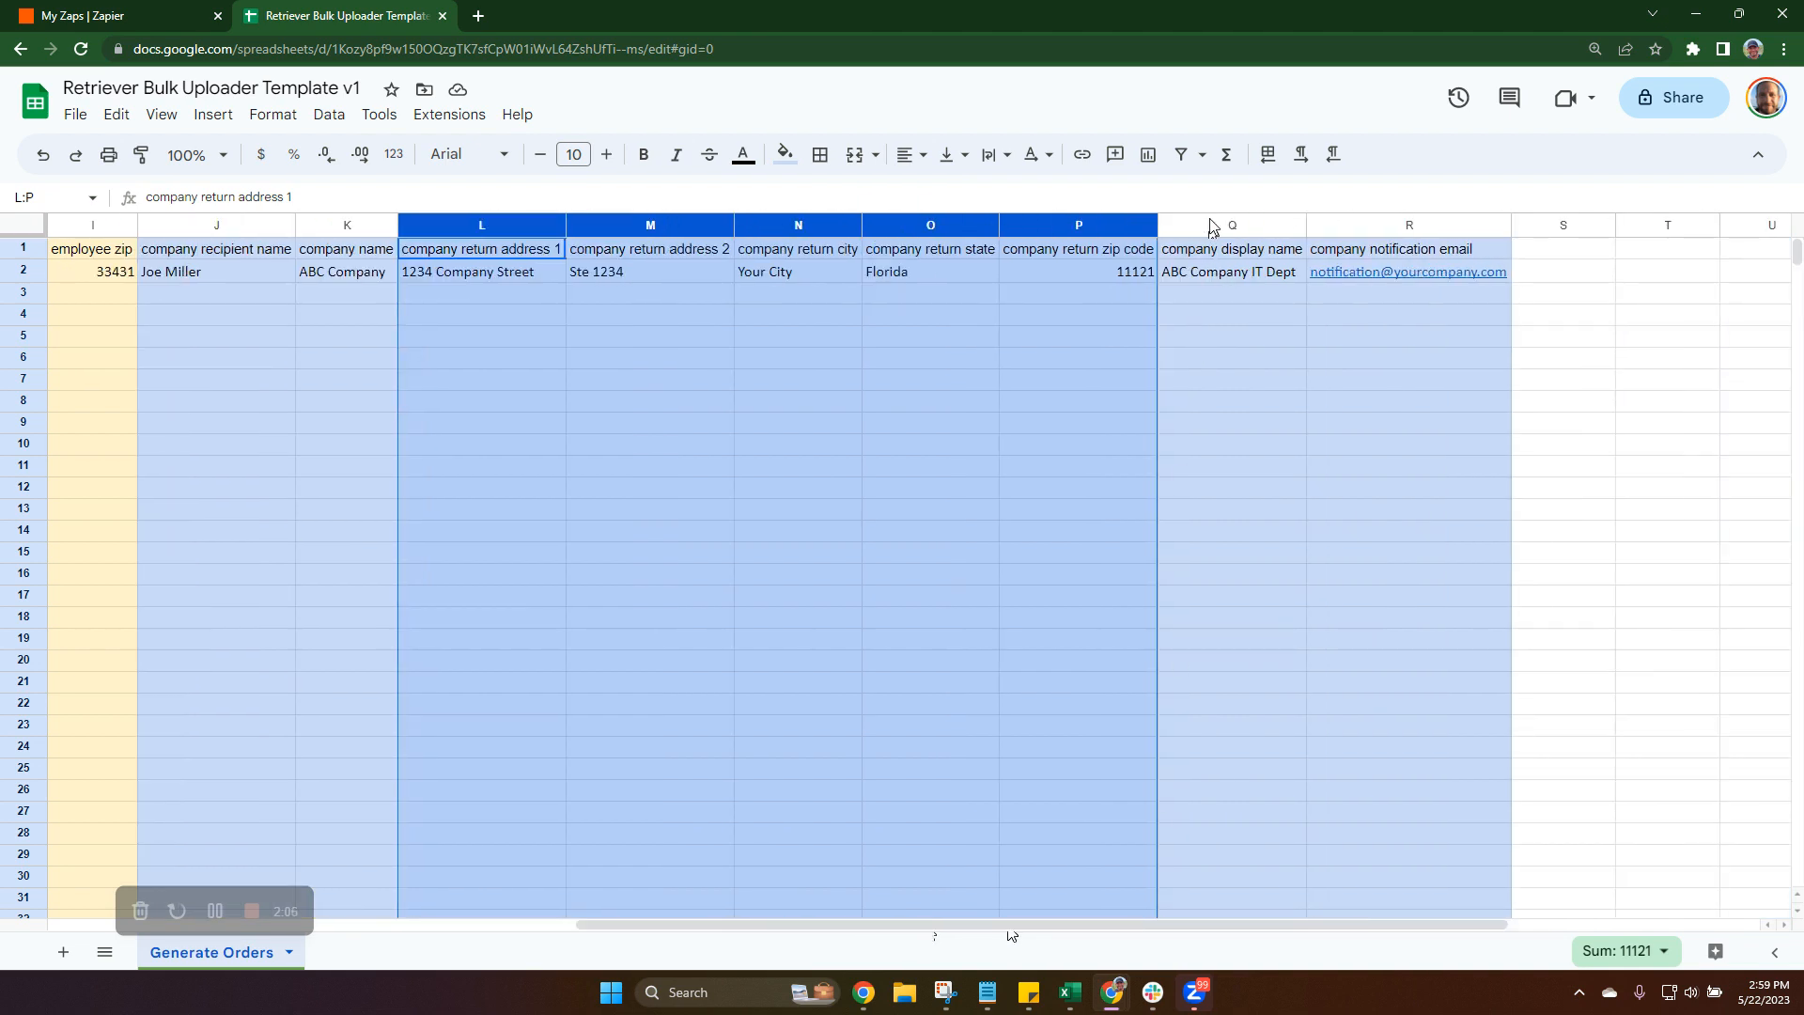
pyautogui.click(1212, 227)
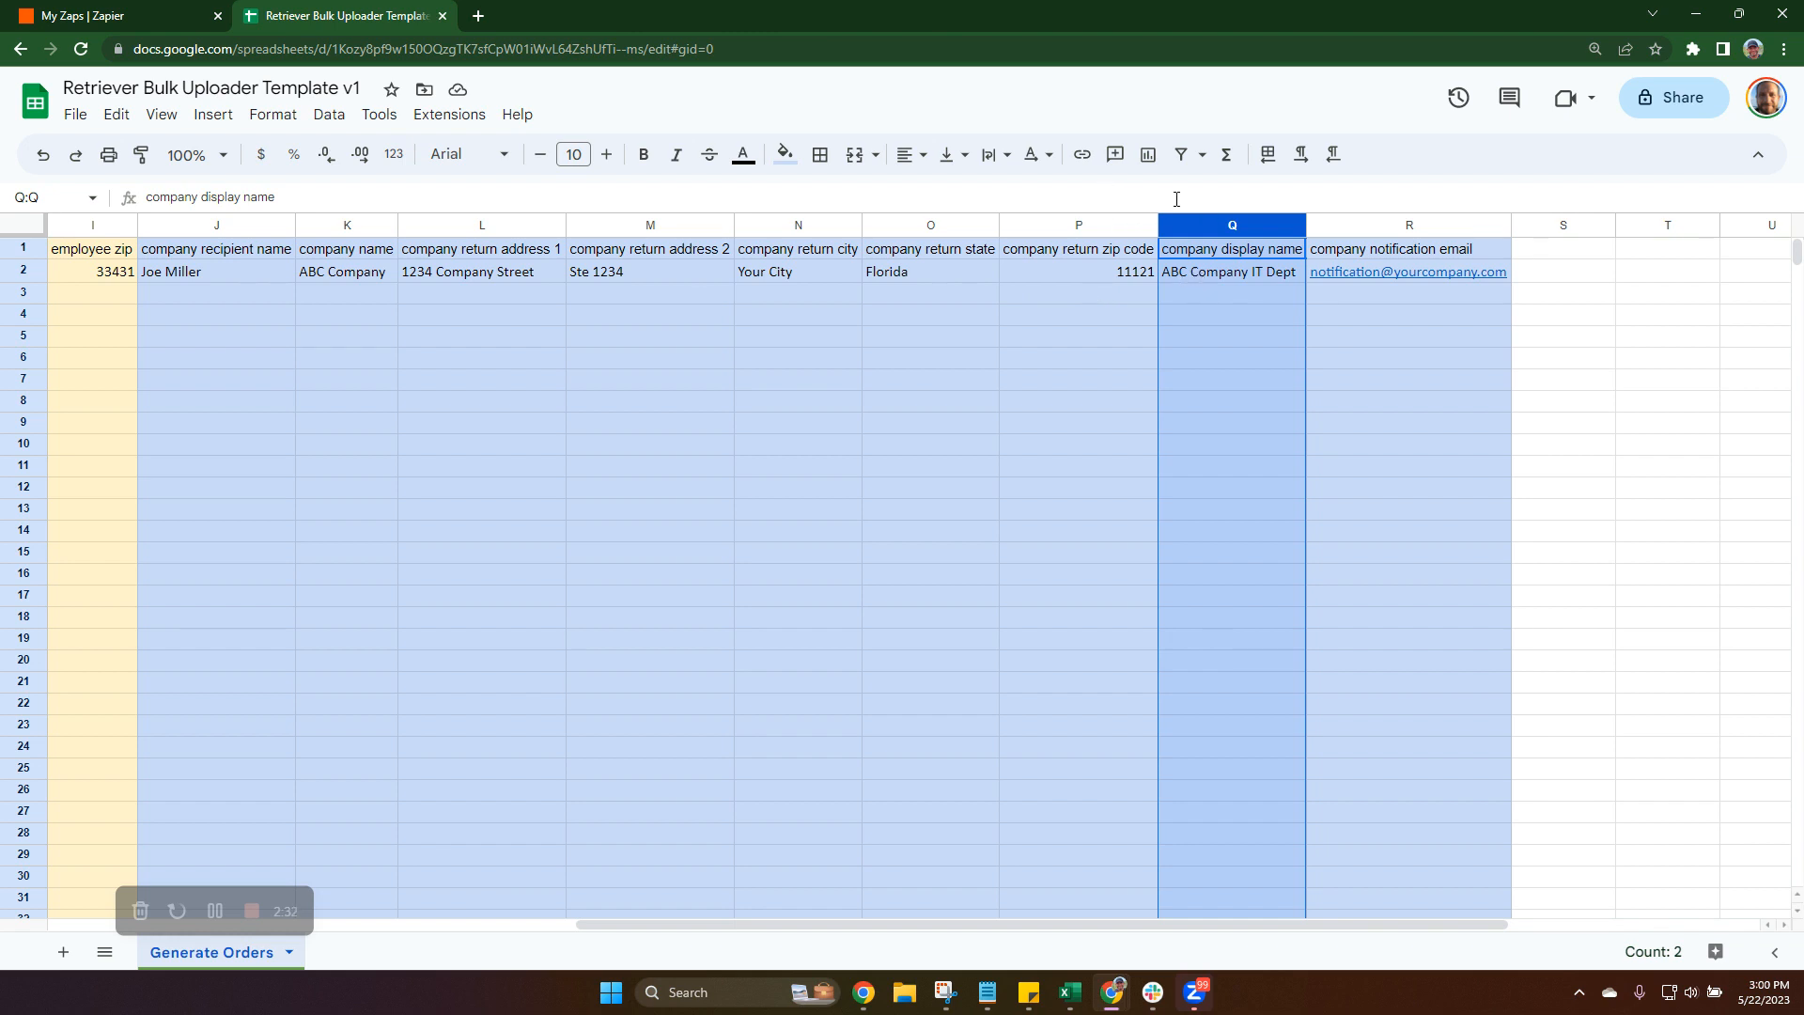
pyautogui.keyDown('ctrl'); pyautogui.click(1360, 226); pyautogui.keyUp('ctrl')
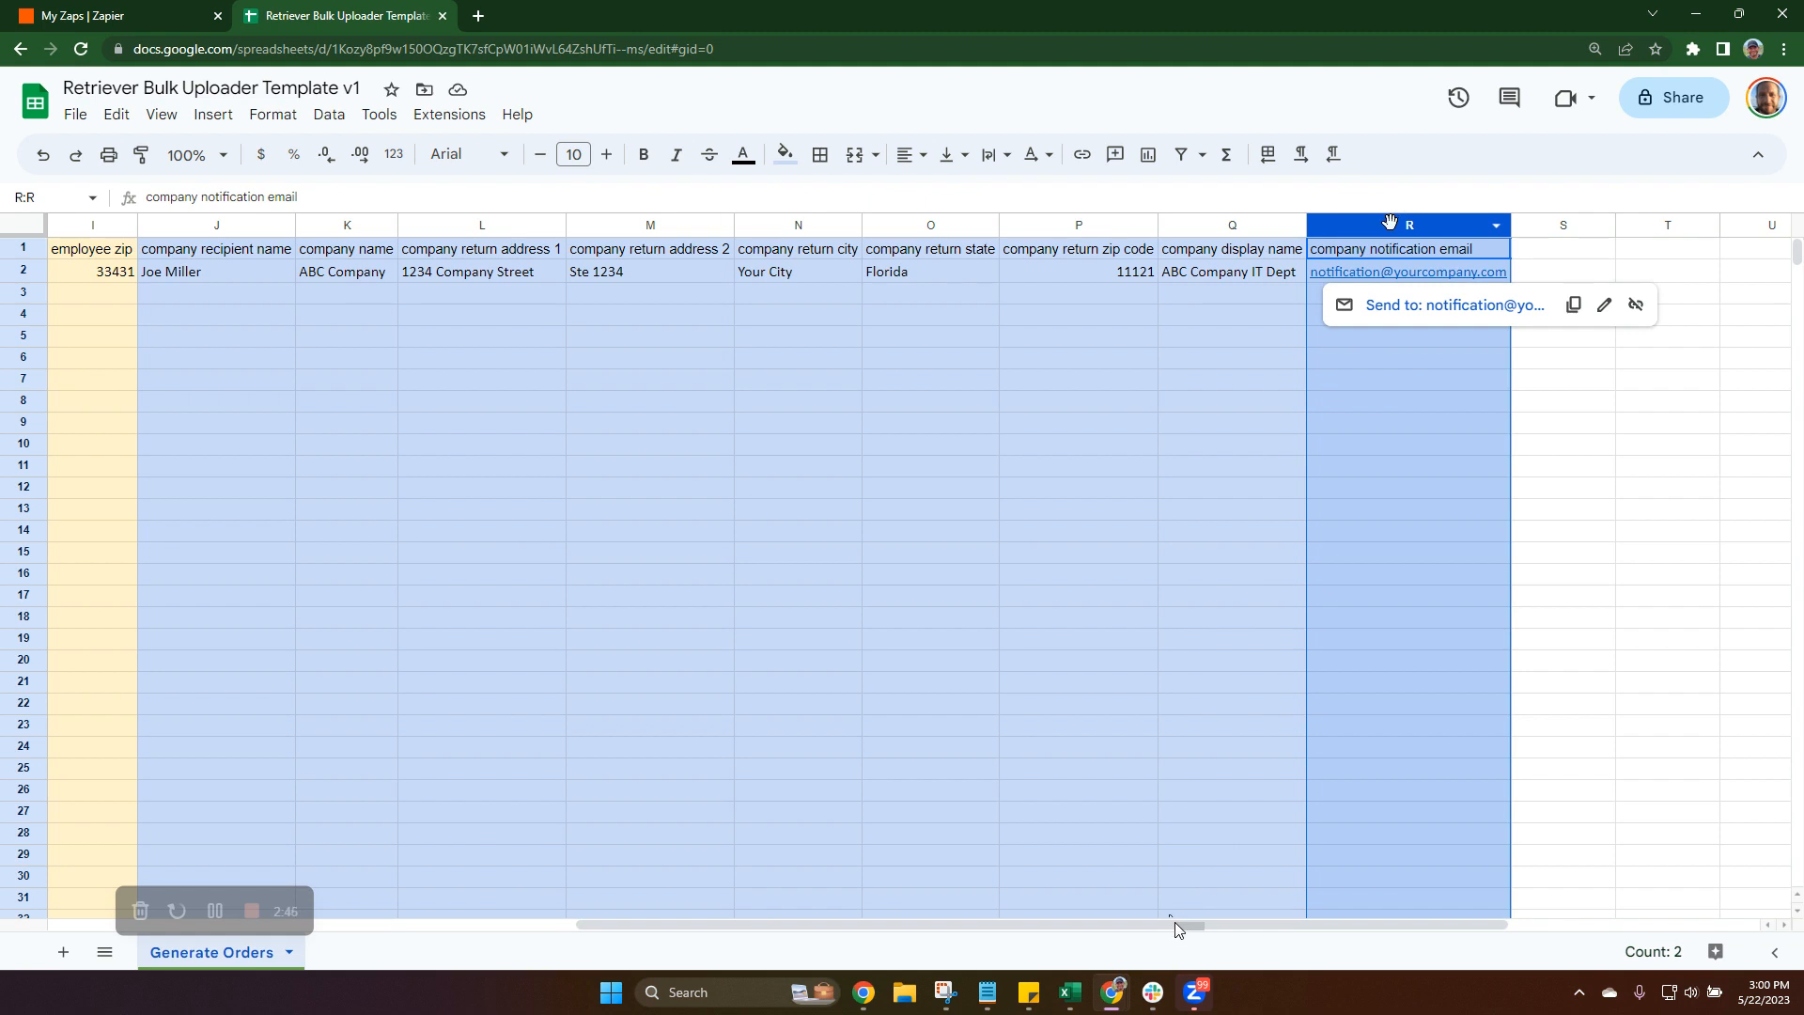
pyautogui.moveTo(731, 926); pyautogui.dragTo(3, 902)
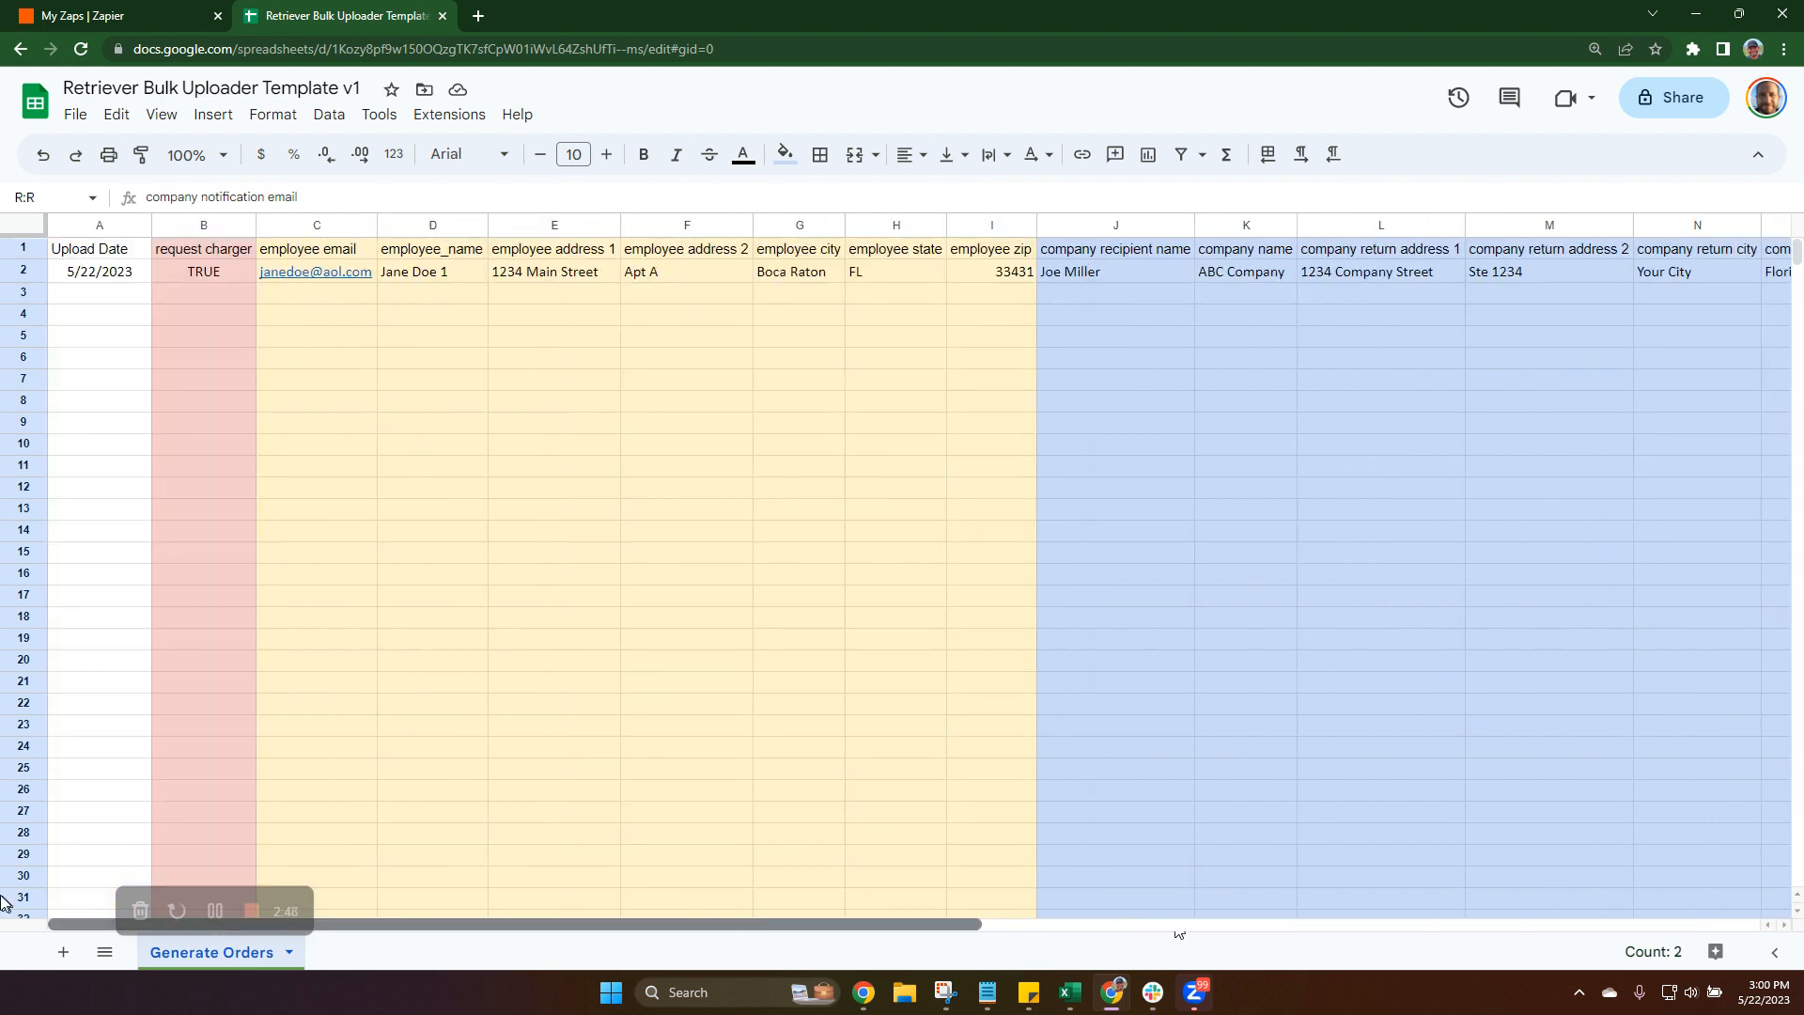
pyautogui.moveTo(316, 279)
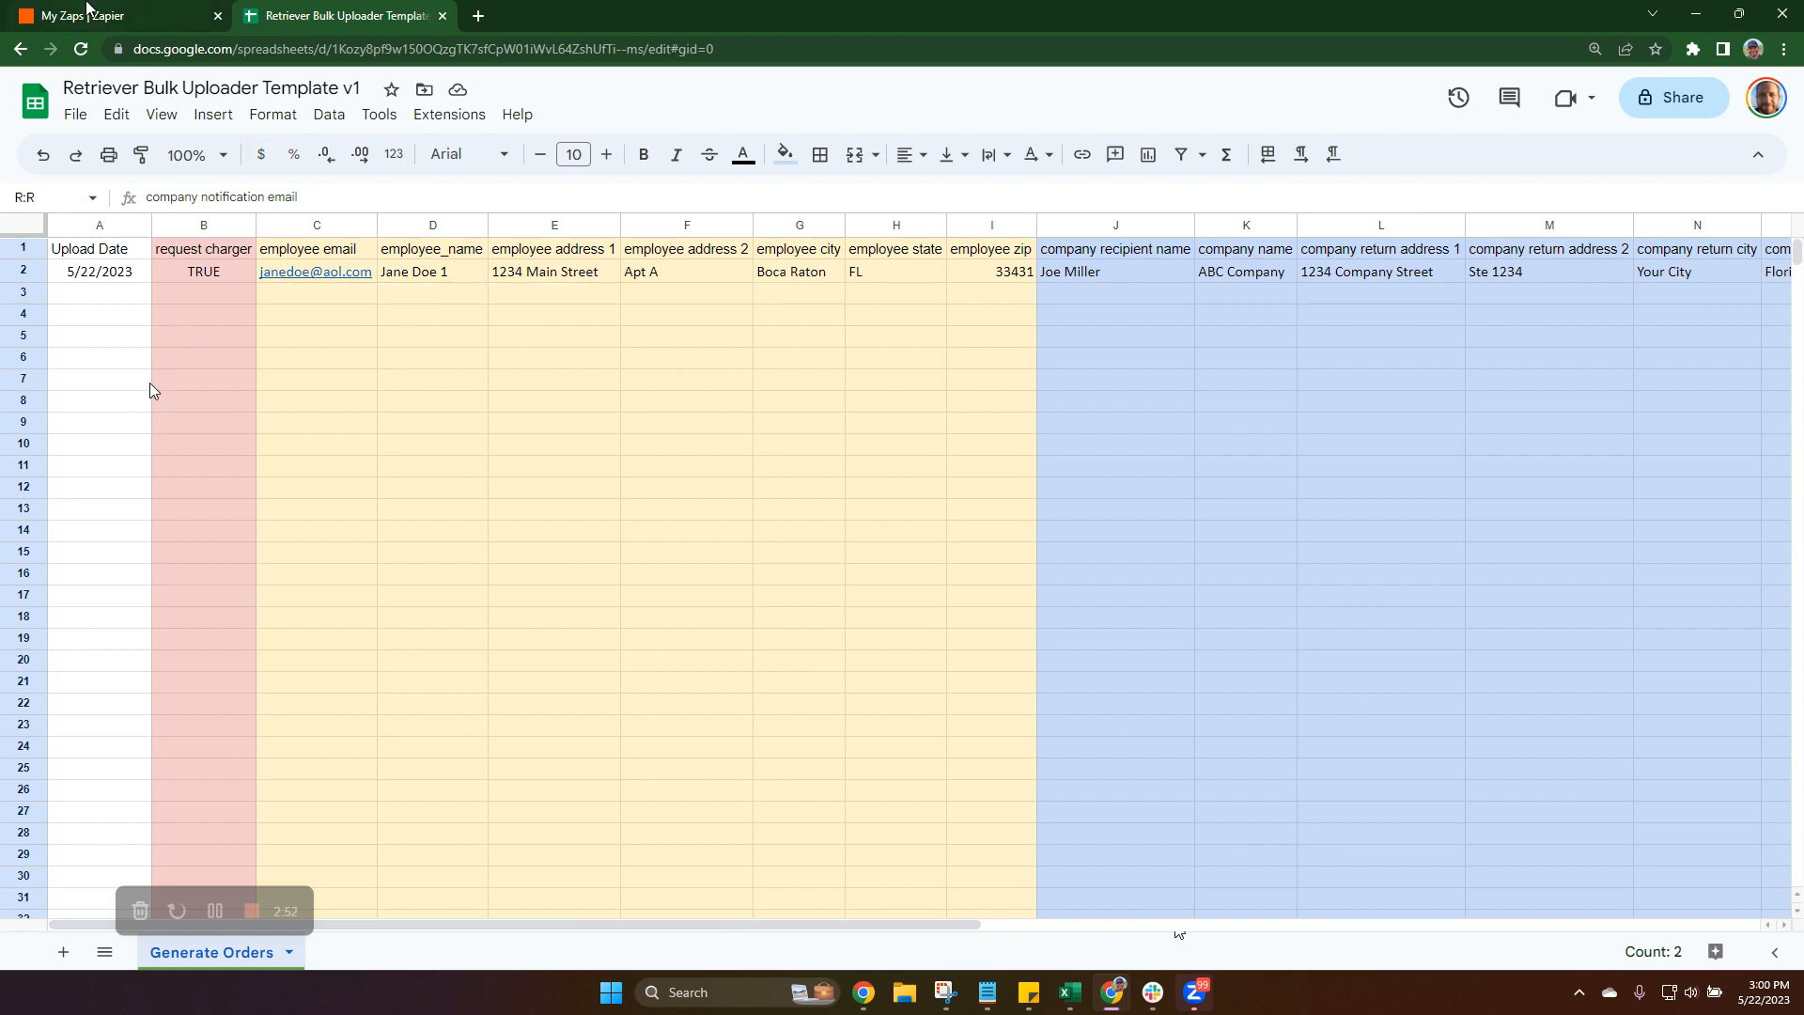
# Switch to the Retriever web app and view its API status and key management page
pyautogui.click(87, 12)
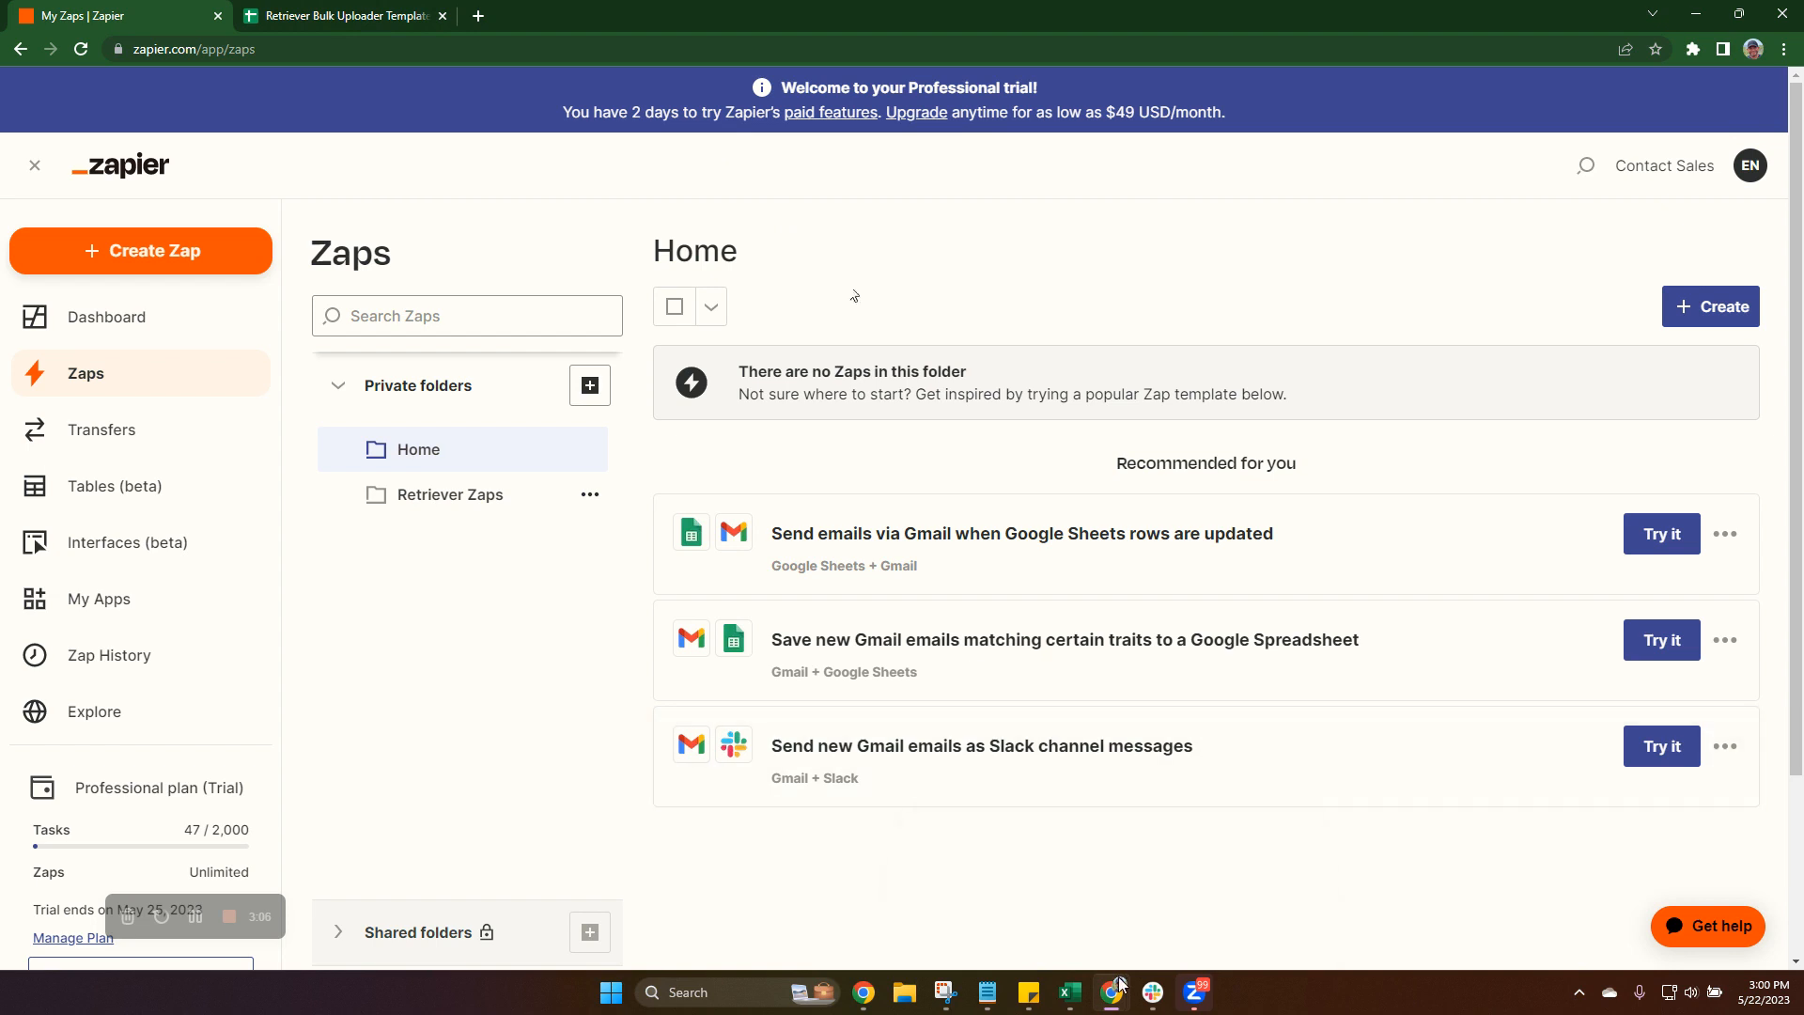
pyautogui.moveTo(1115, 997)
pyautogui.click(1232, 838)
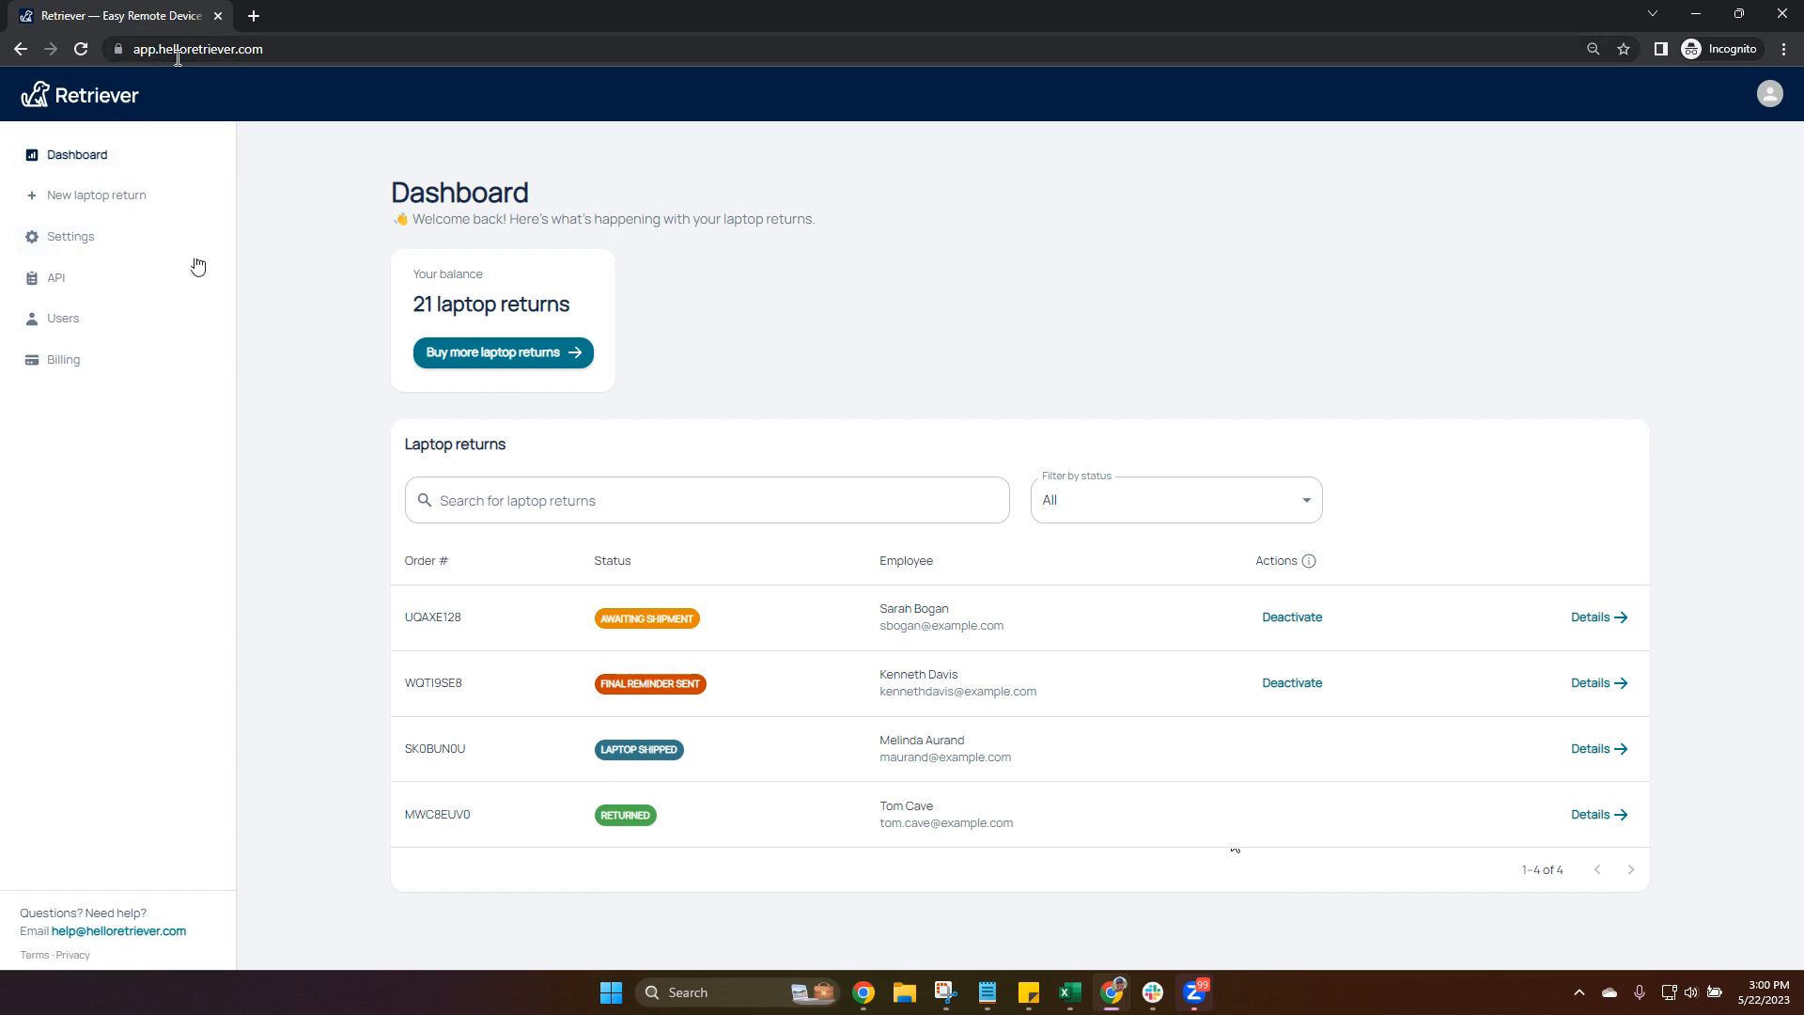
pyautogui.click(60, 281)
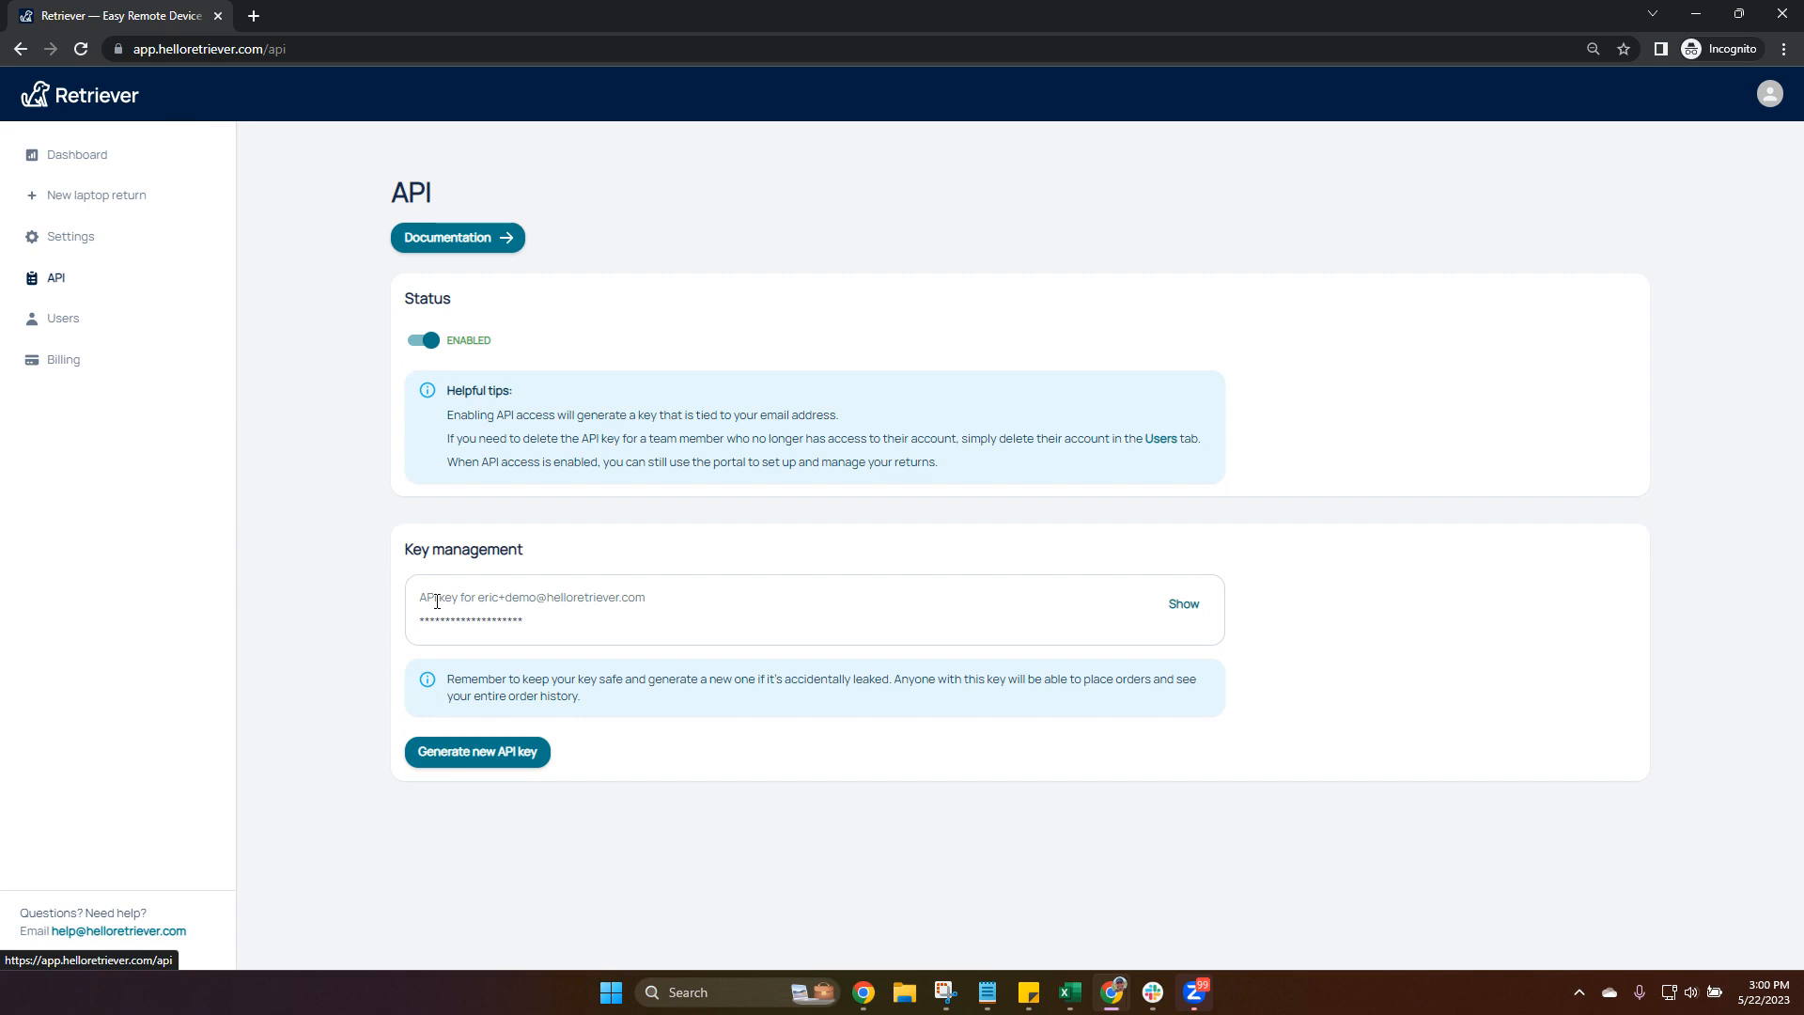
# Switch back to Zapier and create a Zap with Google Sheets as the trigger app and New Spreadsheet Row as the event
pyautogui.click(1699, 13)
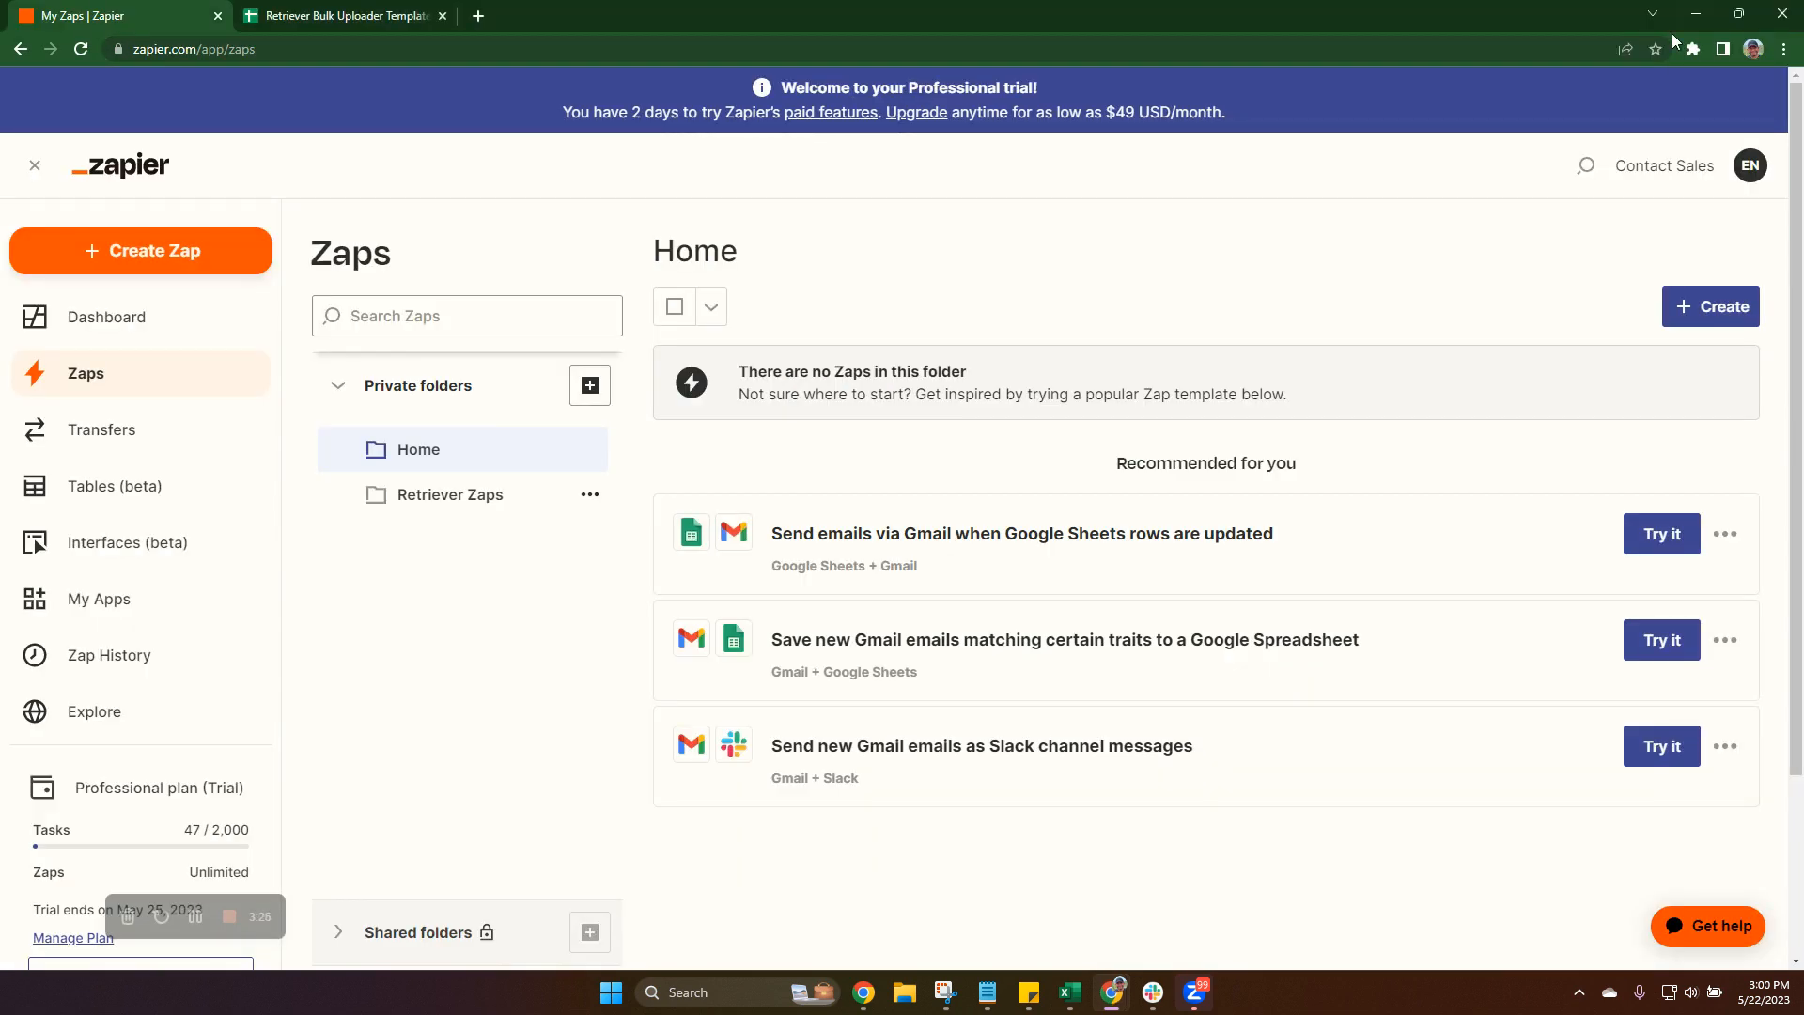
pyautogui.click(123, 268)
pyautogui.click(122, 263)
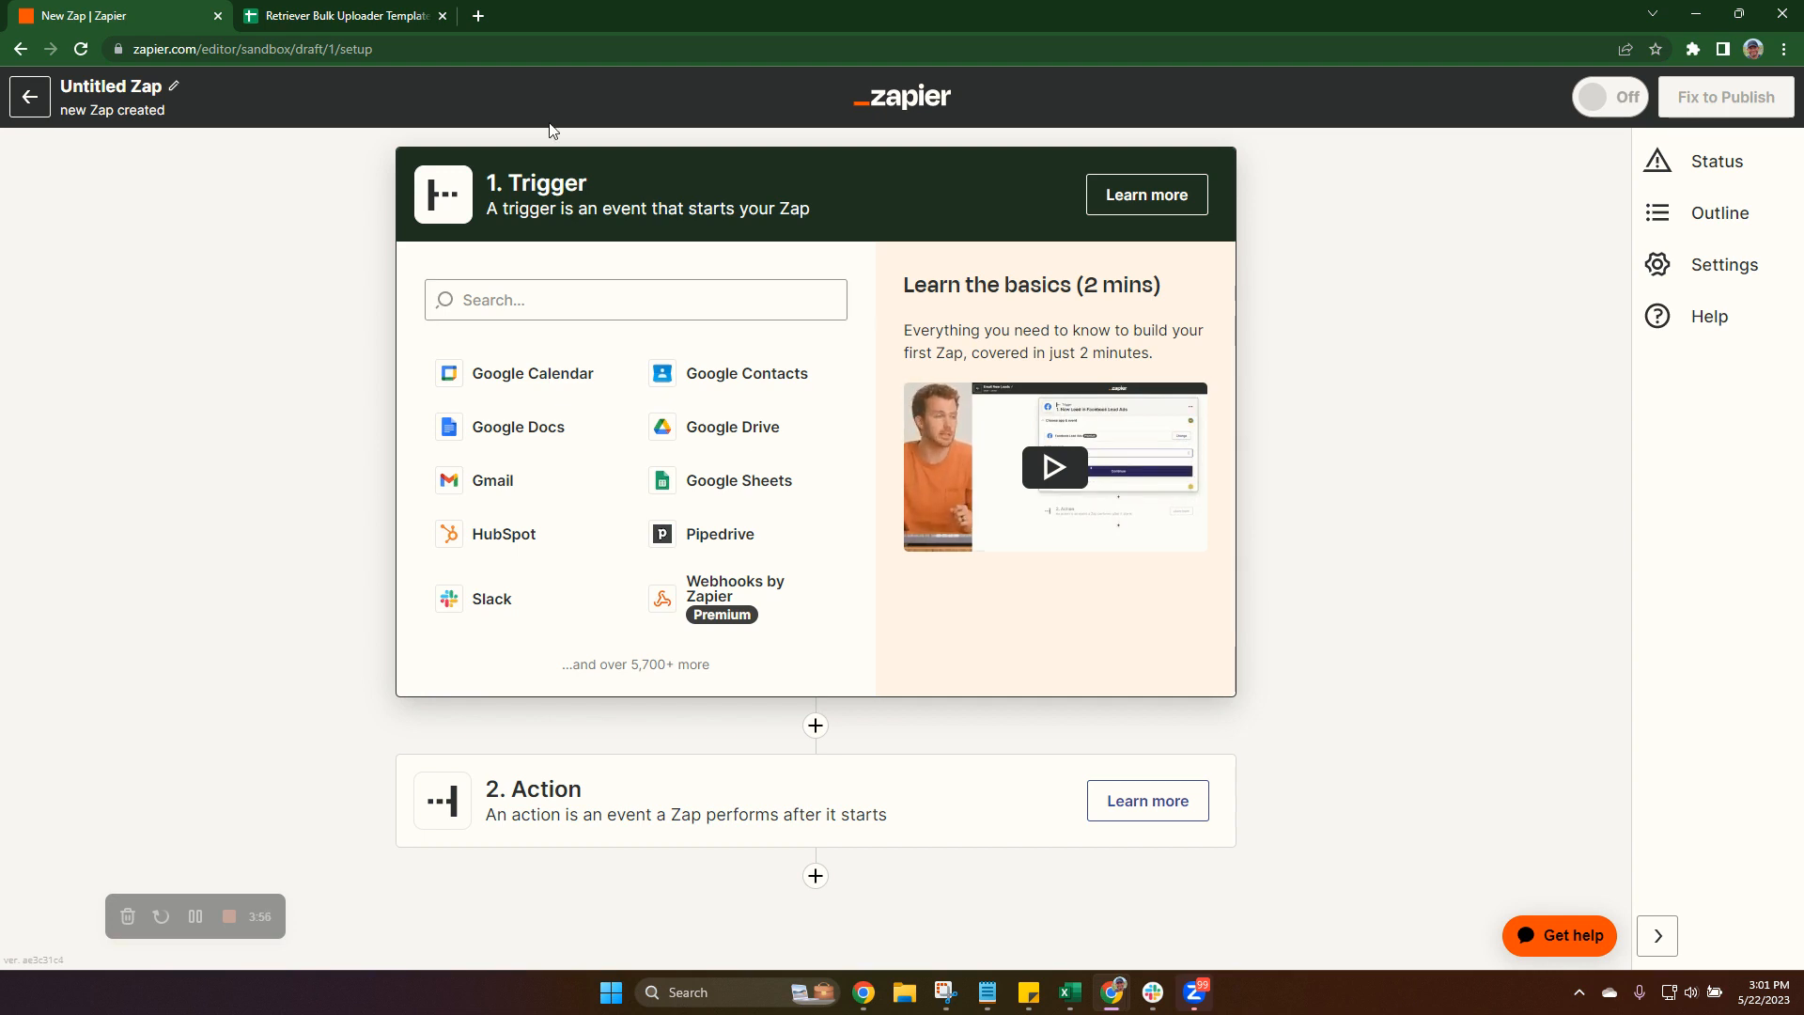
pyautogui.click(751, 488)
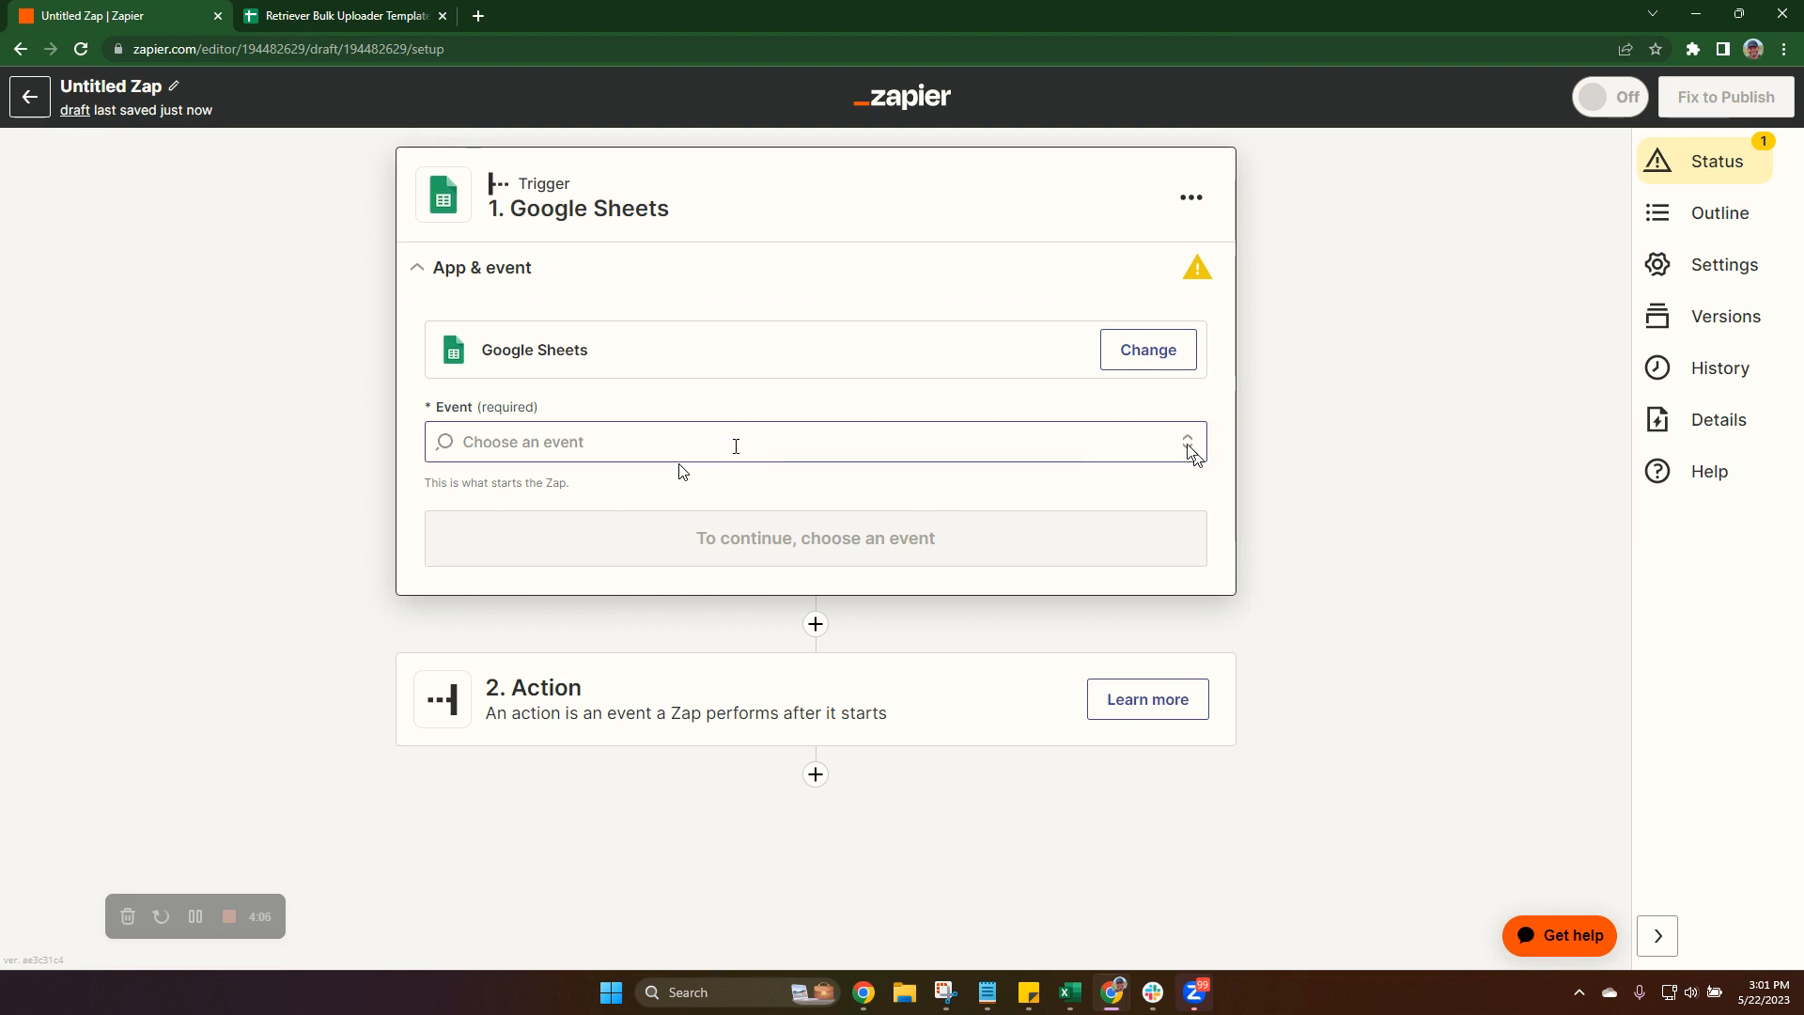
pyautogui.click(736, 445)
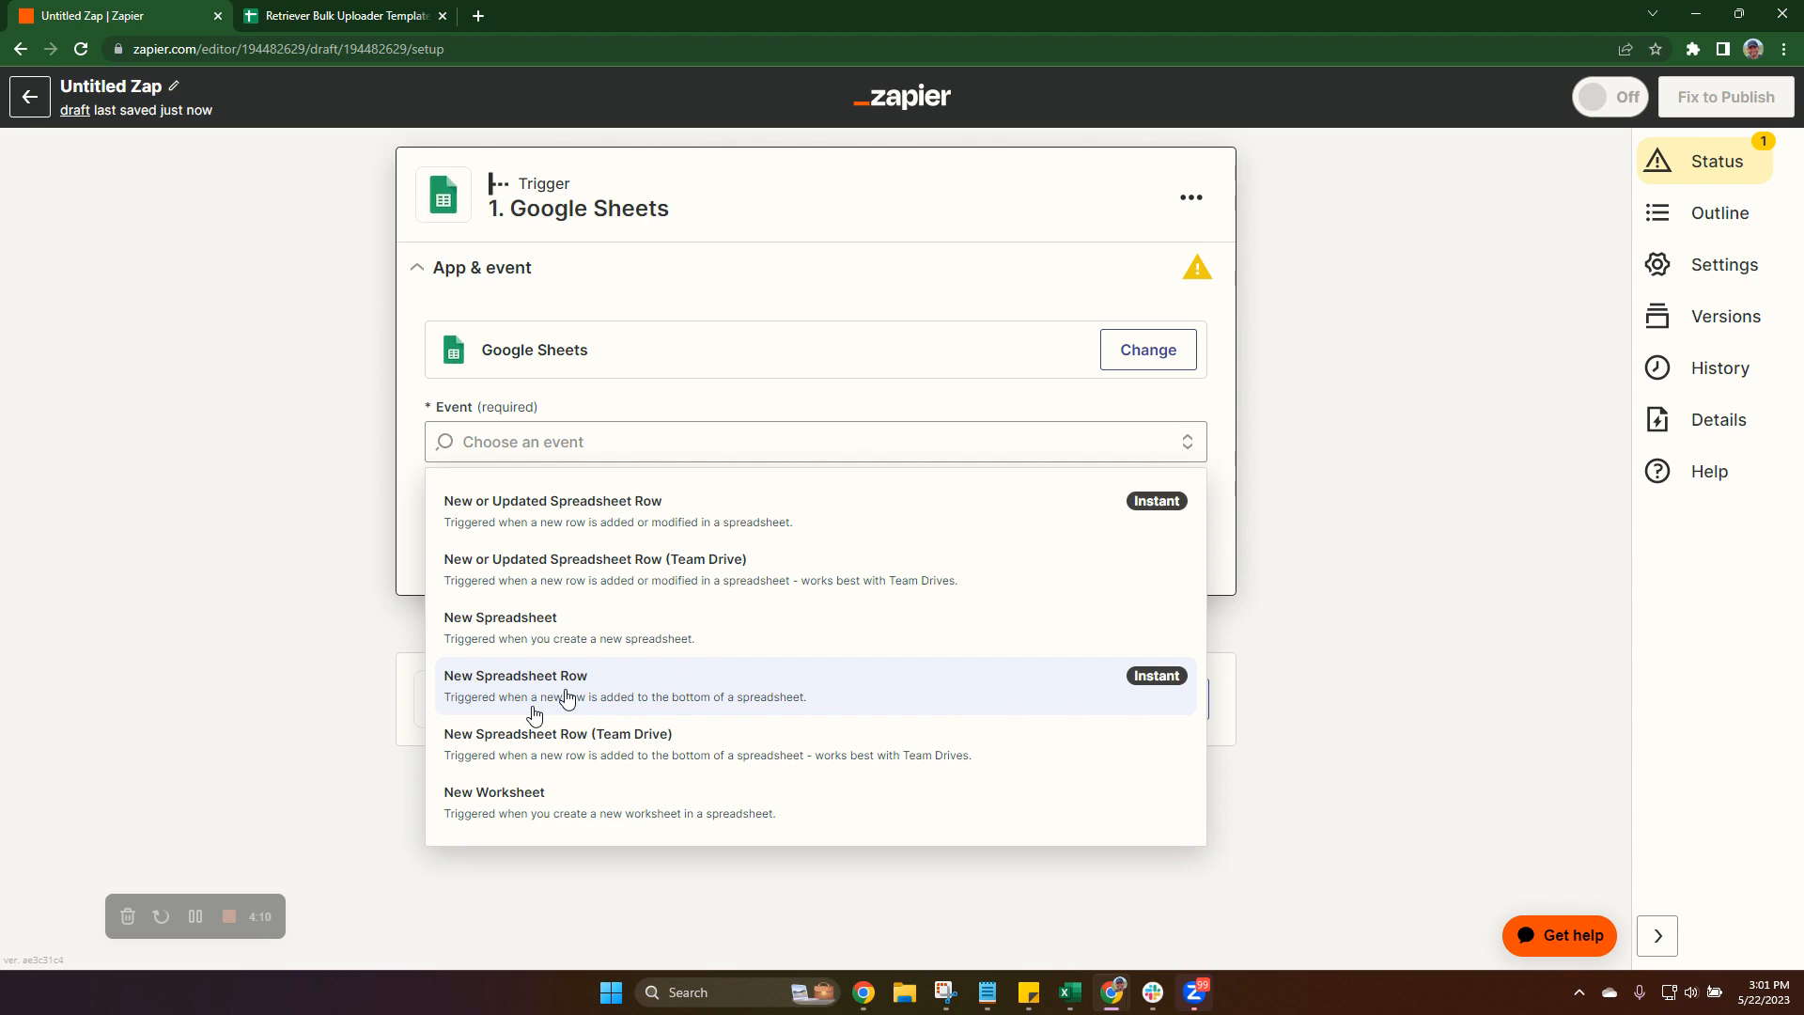
pyautogui.click(567, 696)
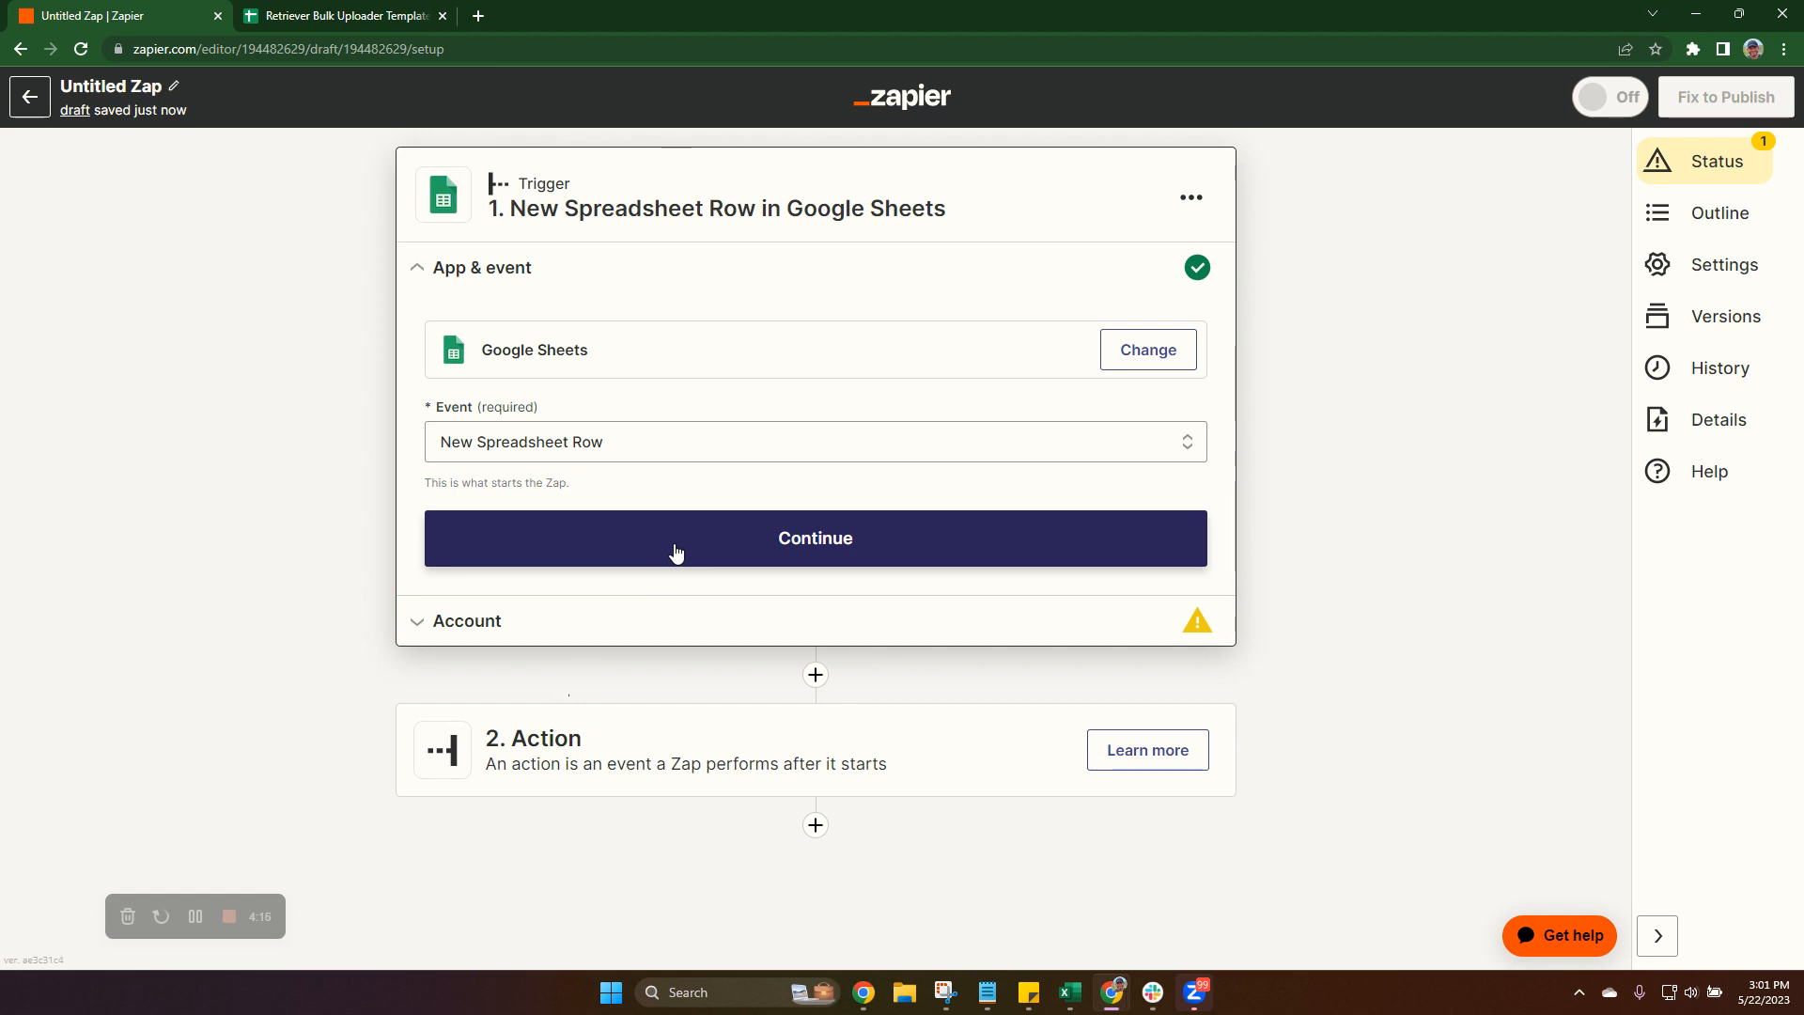
pyautogui.click(675, 552)
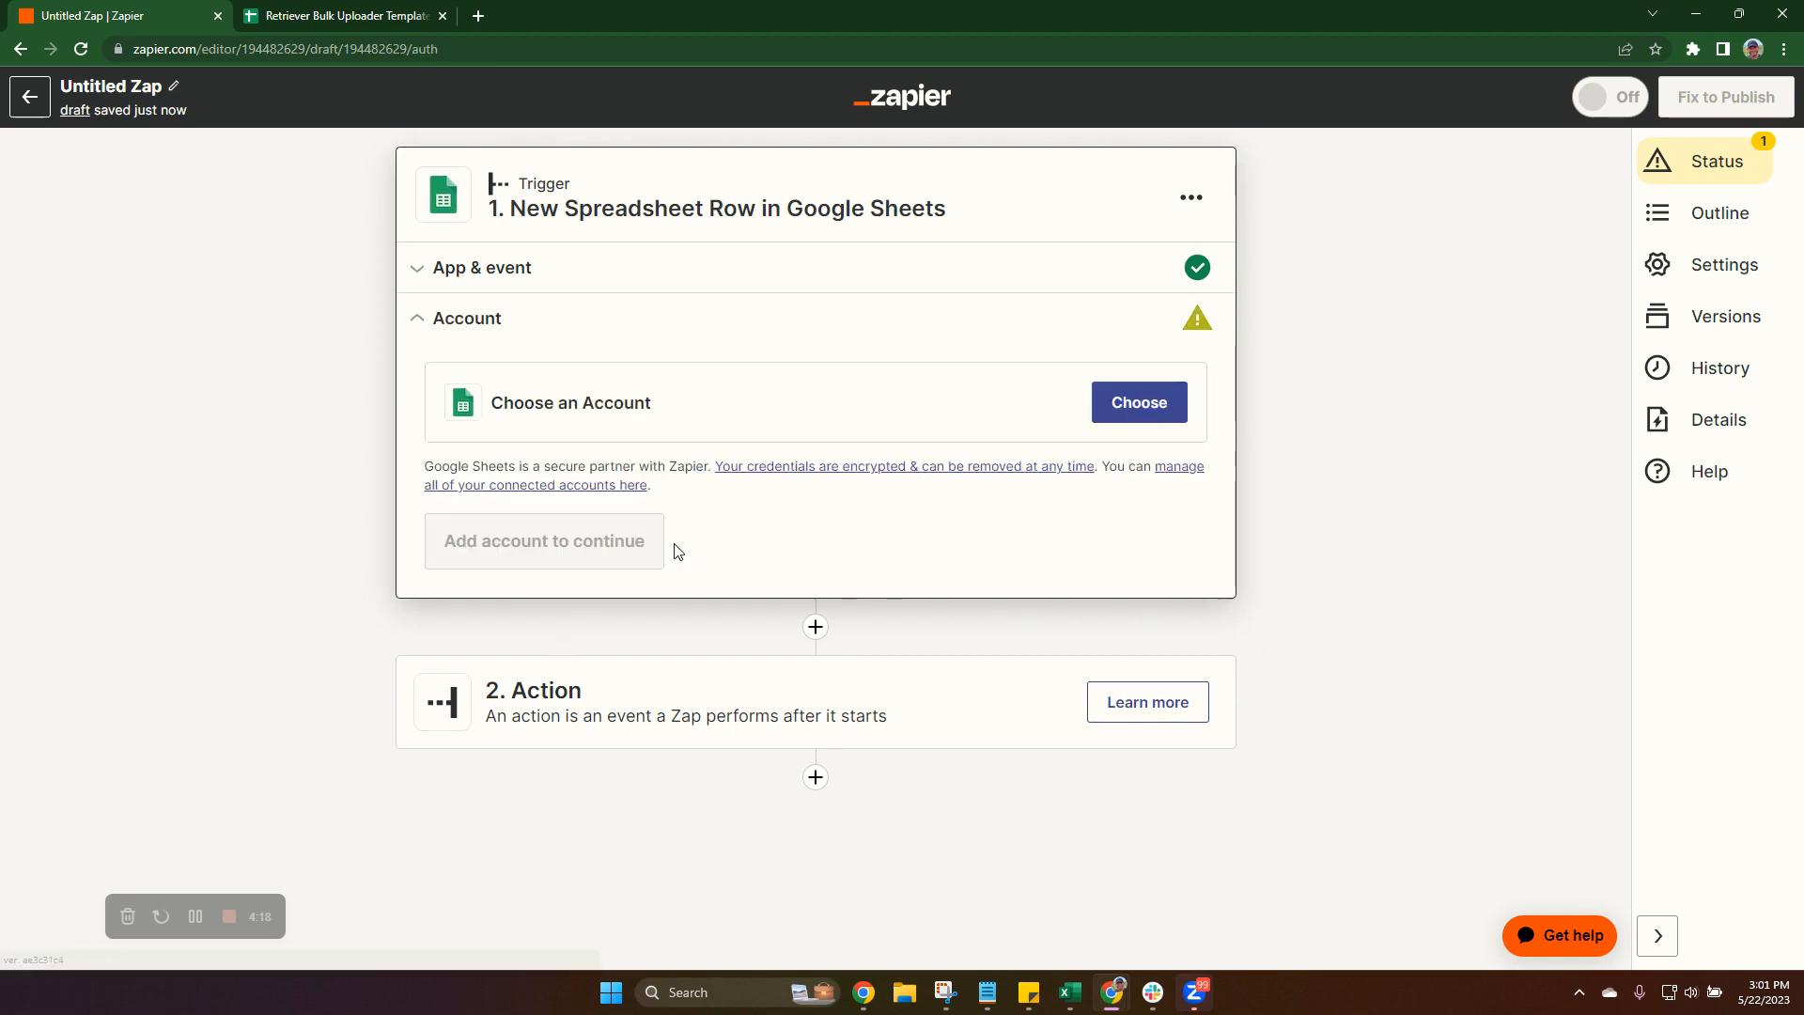
# Choose the connected Gmail account for the Google Sheets trigger and proceed to the trigger settings
pyautogui.click(1159, 417)
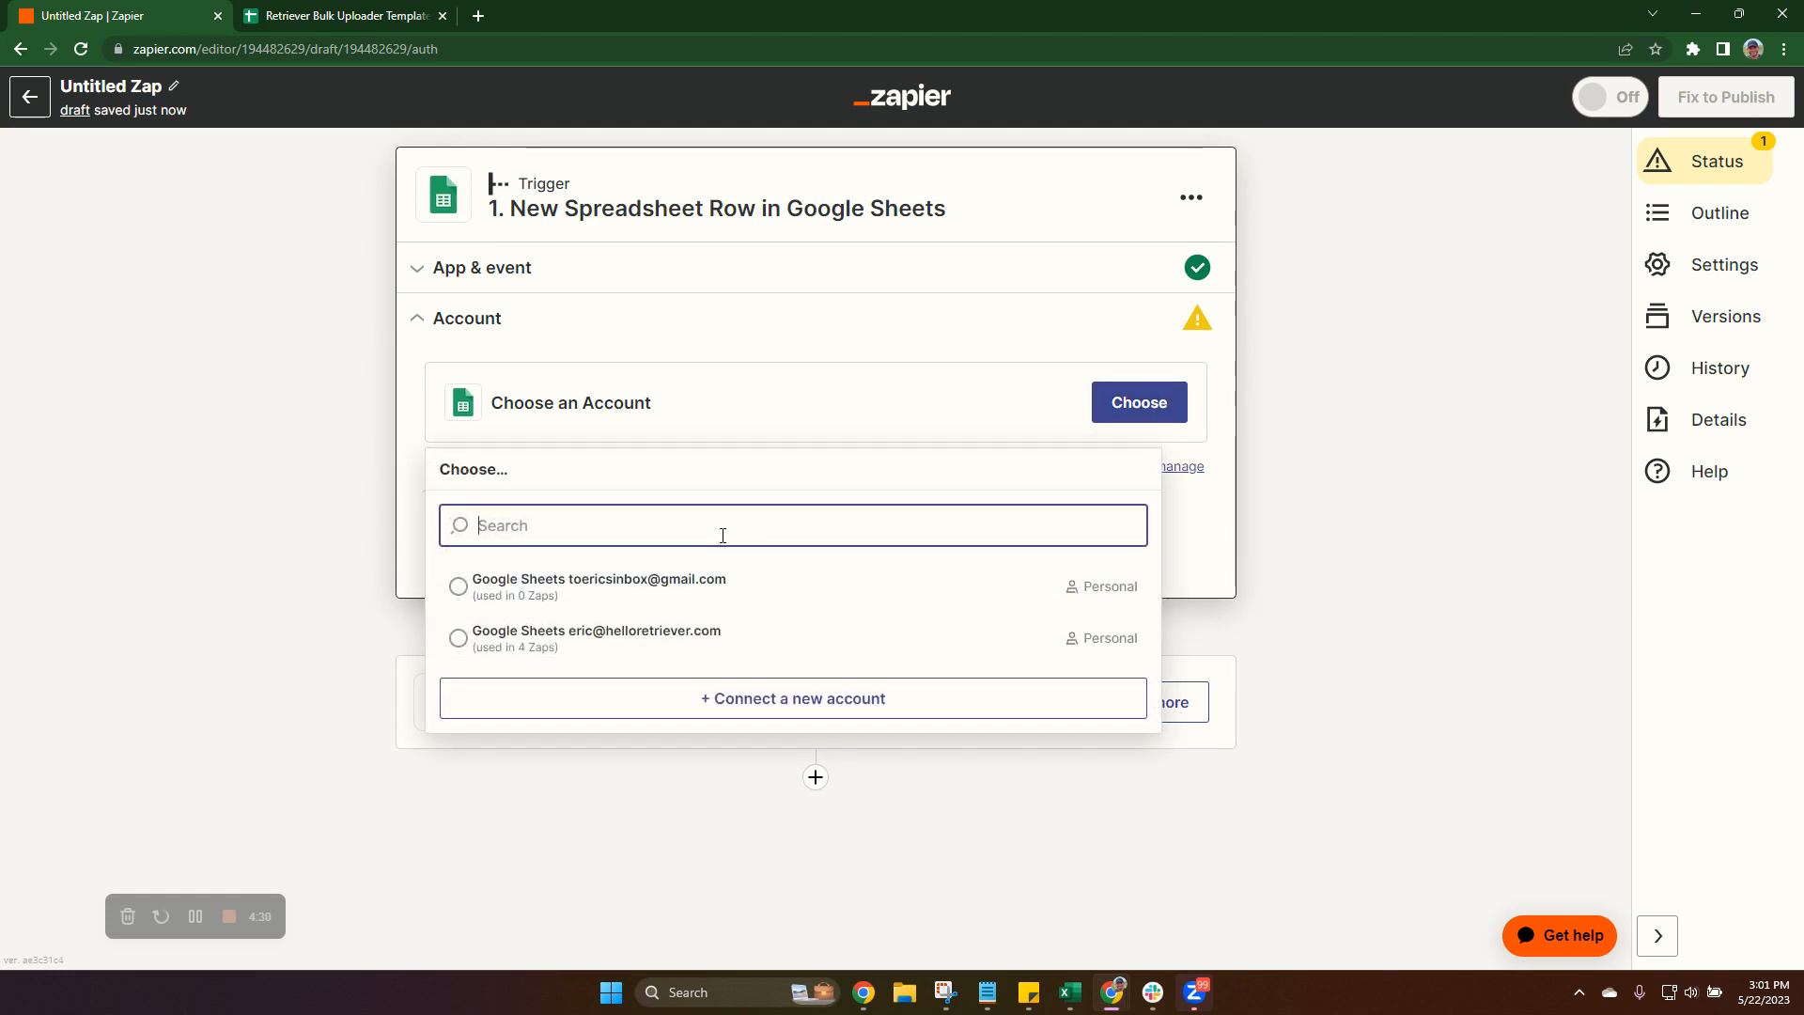
pyautogui.click(495, 592)
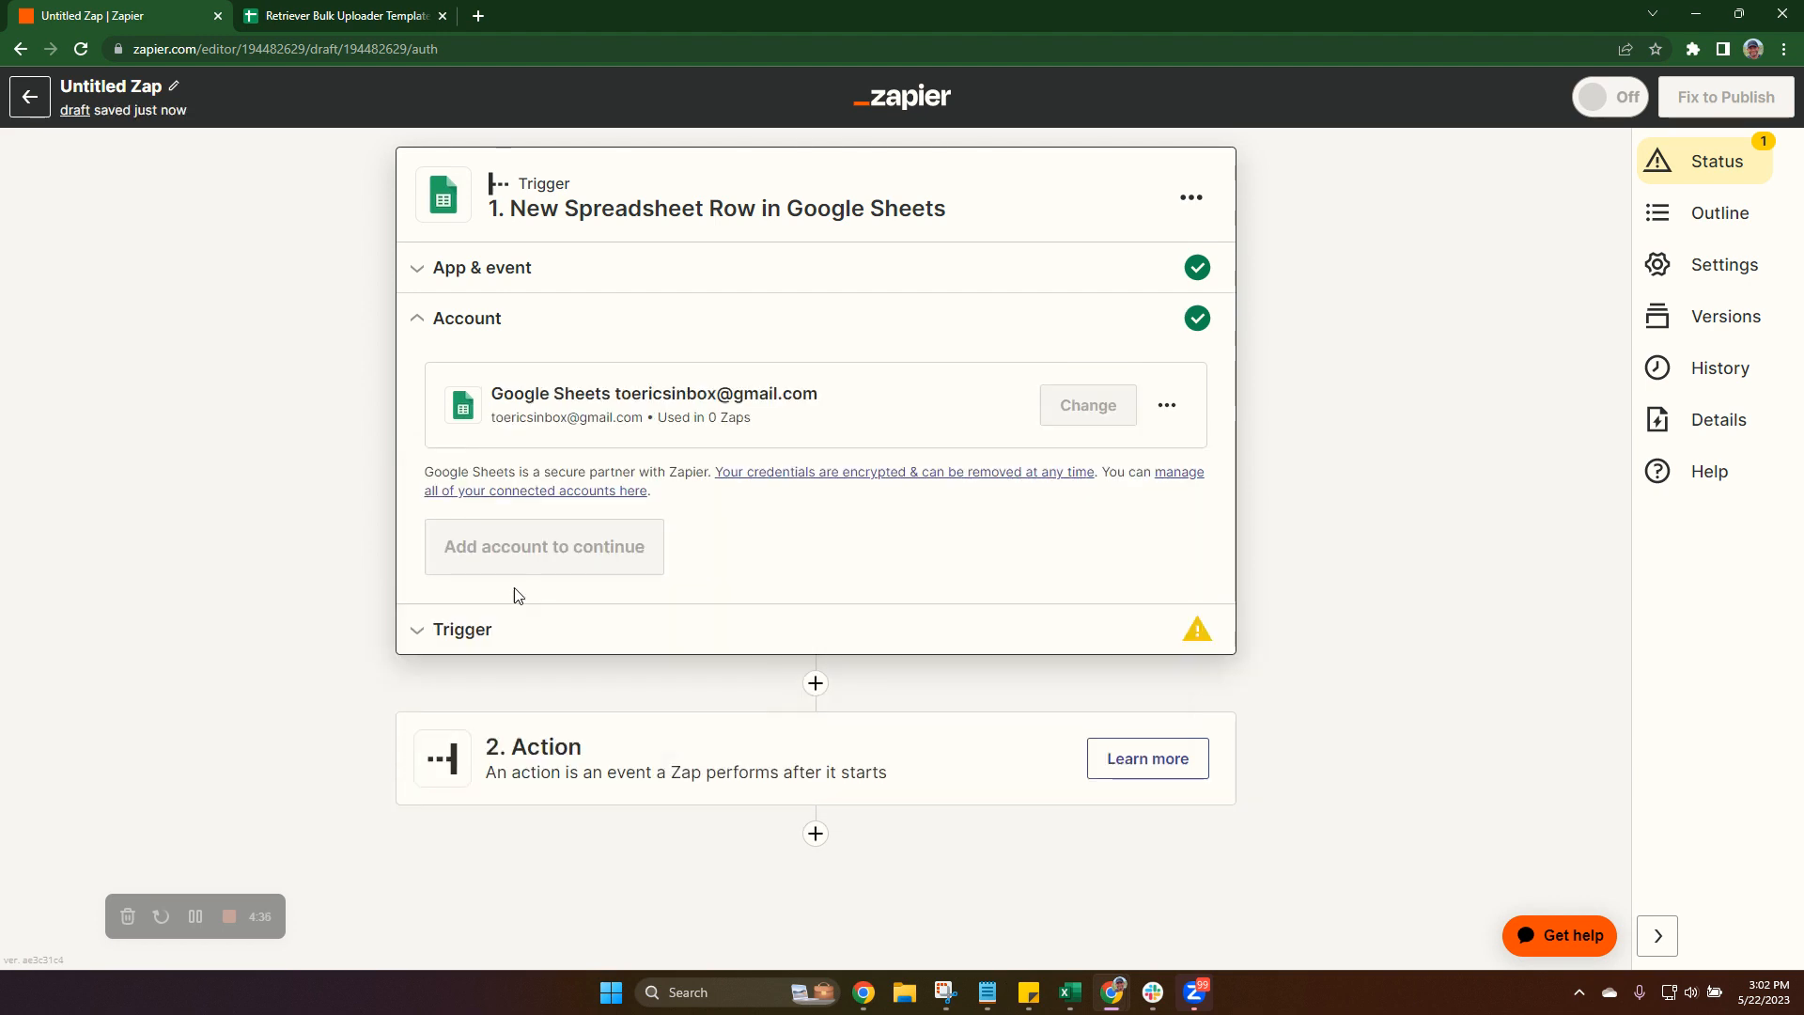
pyautogui.click(506, 552)
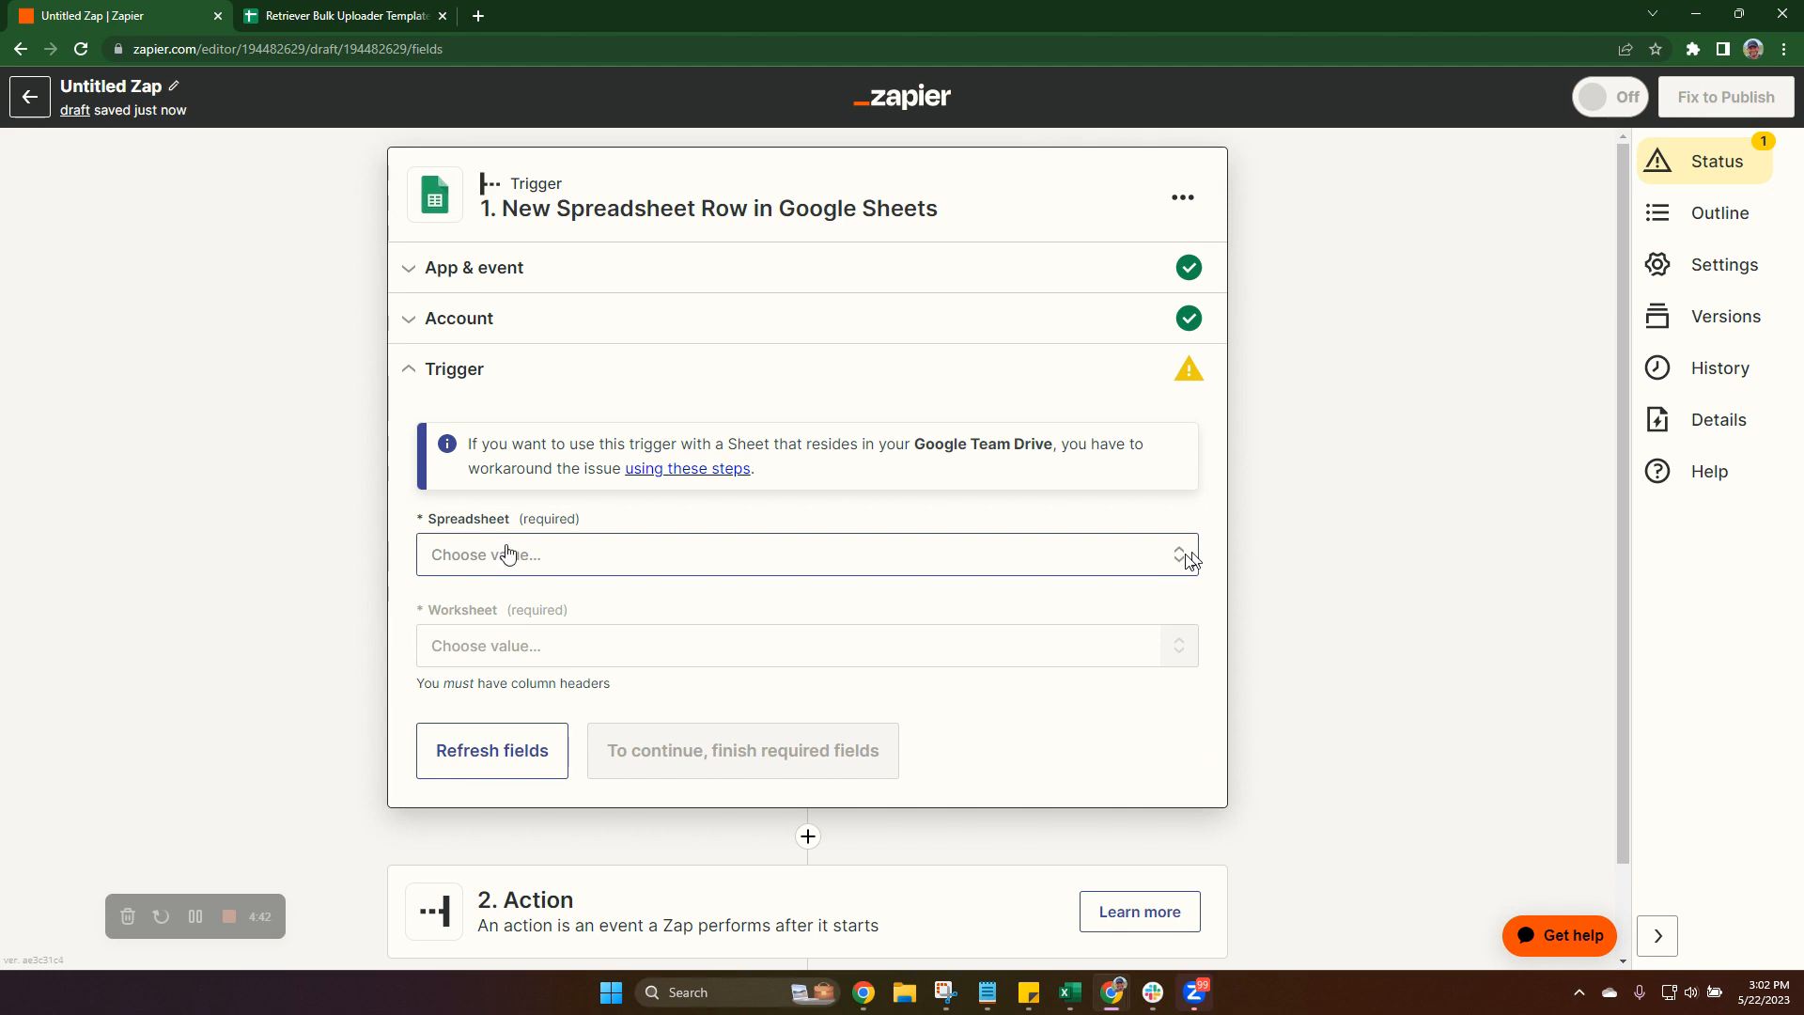
# Set the trigger's spreadsheet to Retriever Bulk Uploader Template v1 and its worksheet to Generate Orders
pyautogui.click(1181, 561)
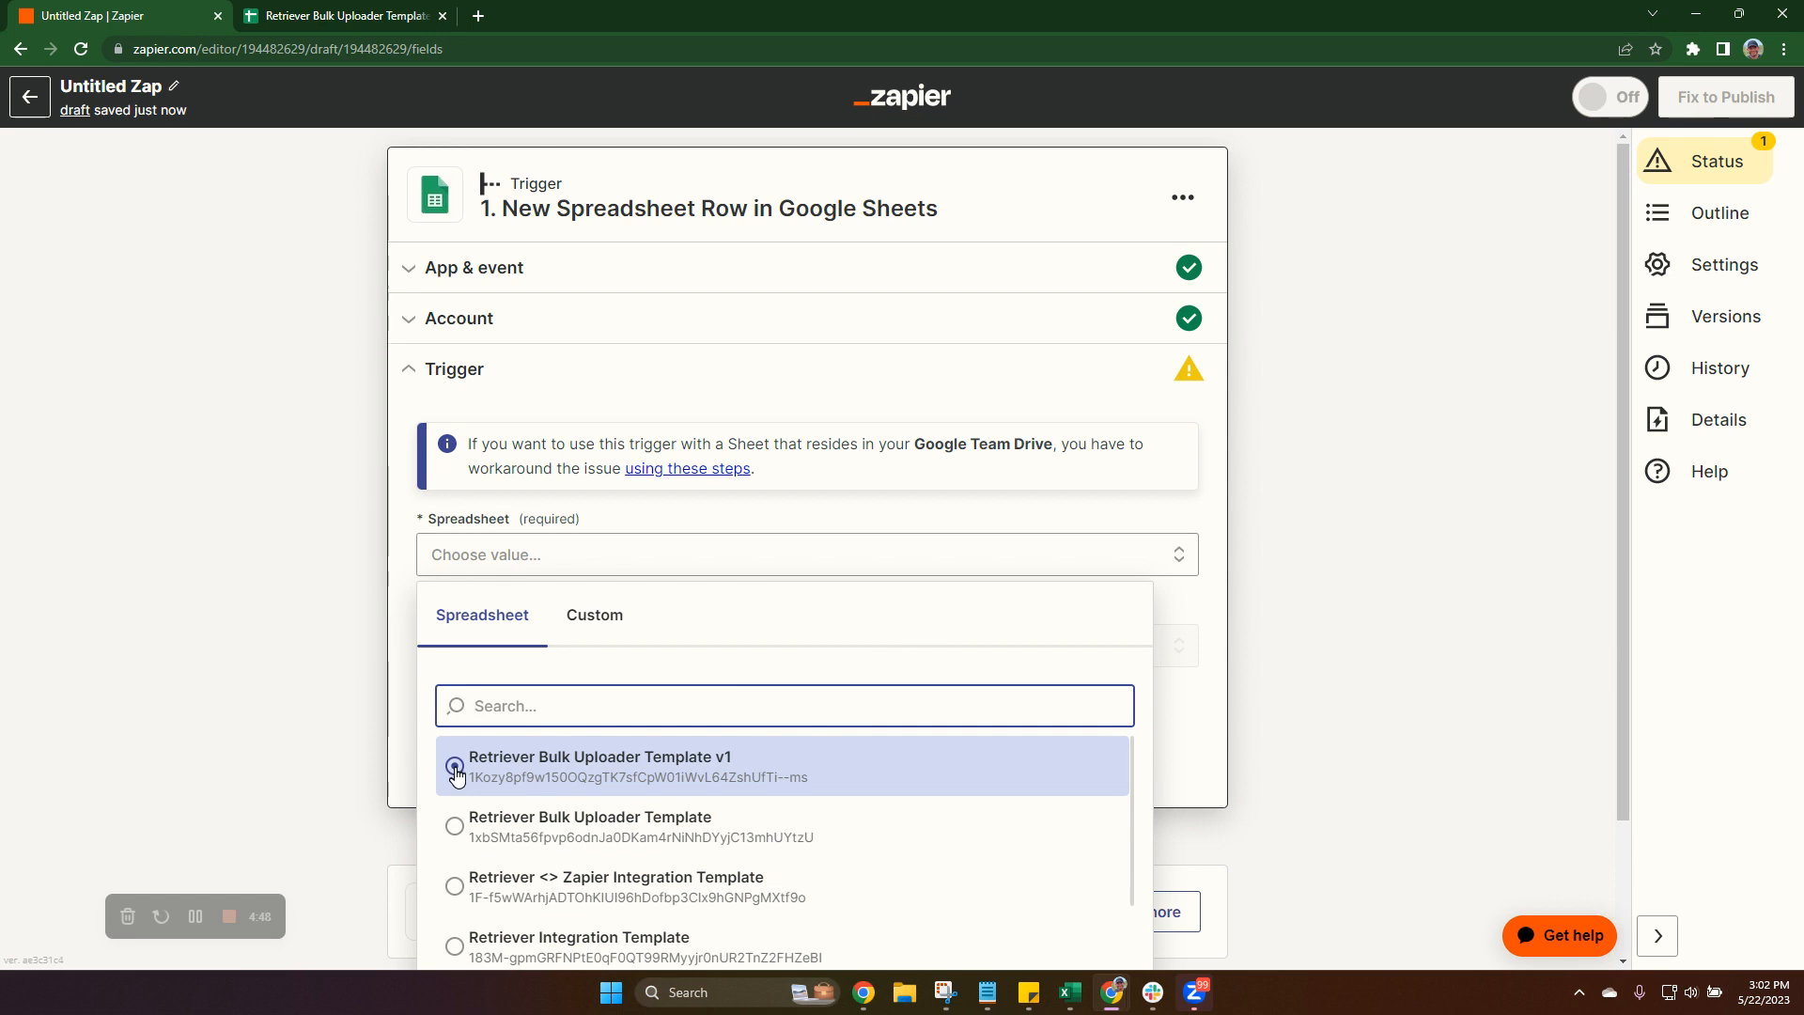
pyautogui.click(582, 762)
pyautogui.click(547, 648)
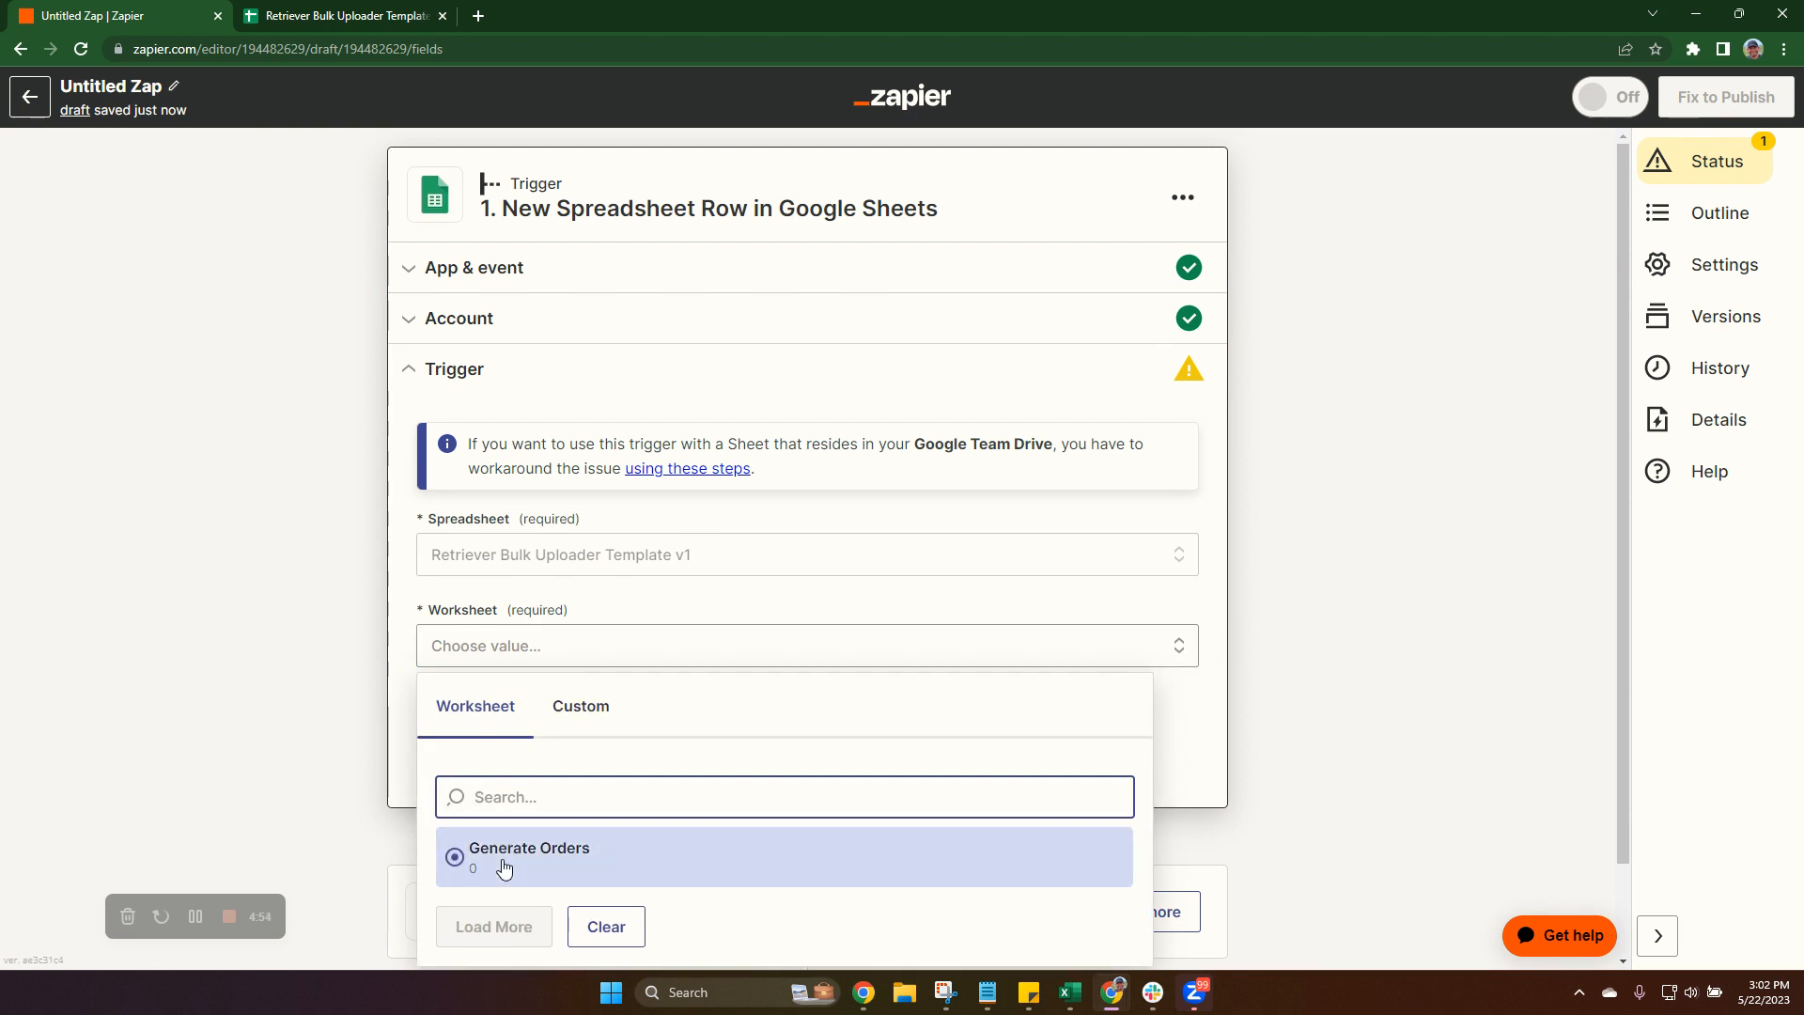
pyautogui.click(505, 857)
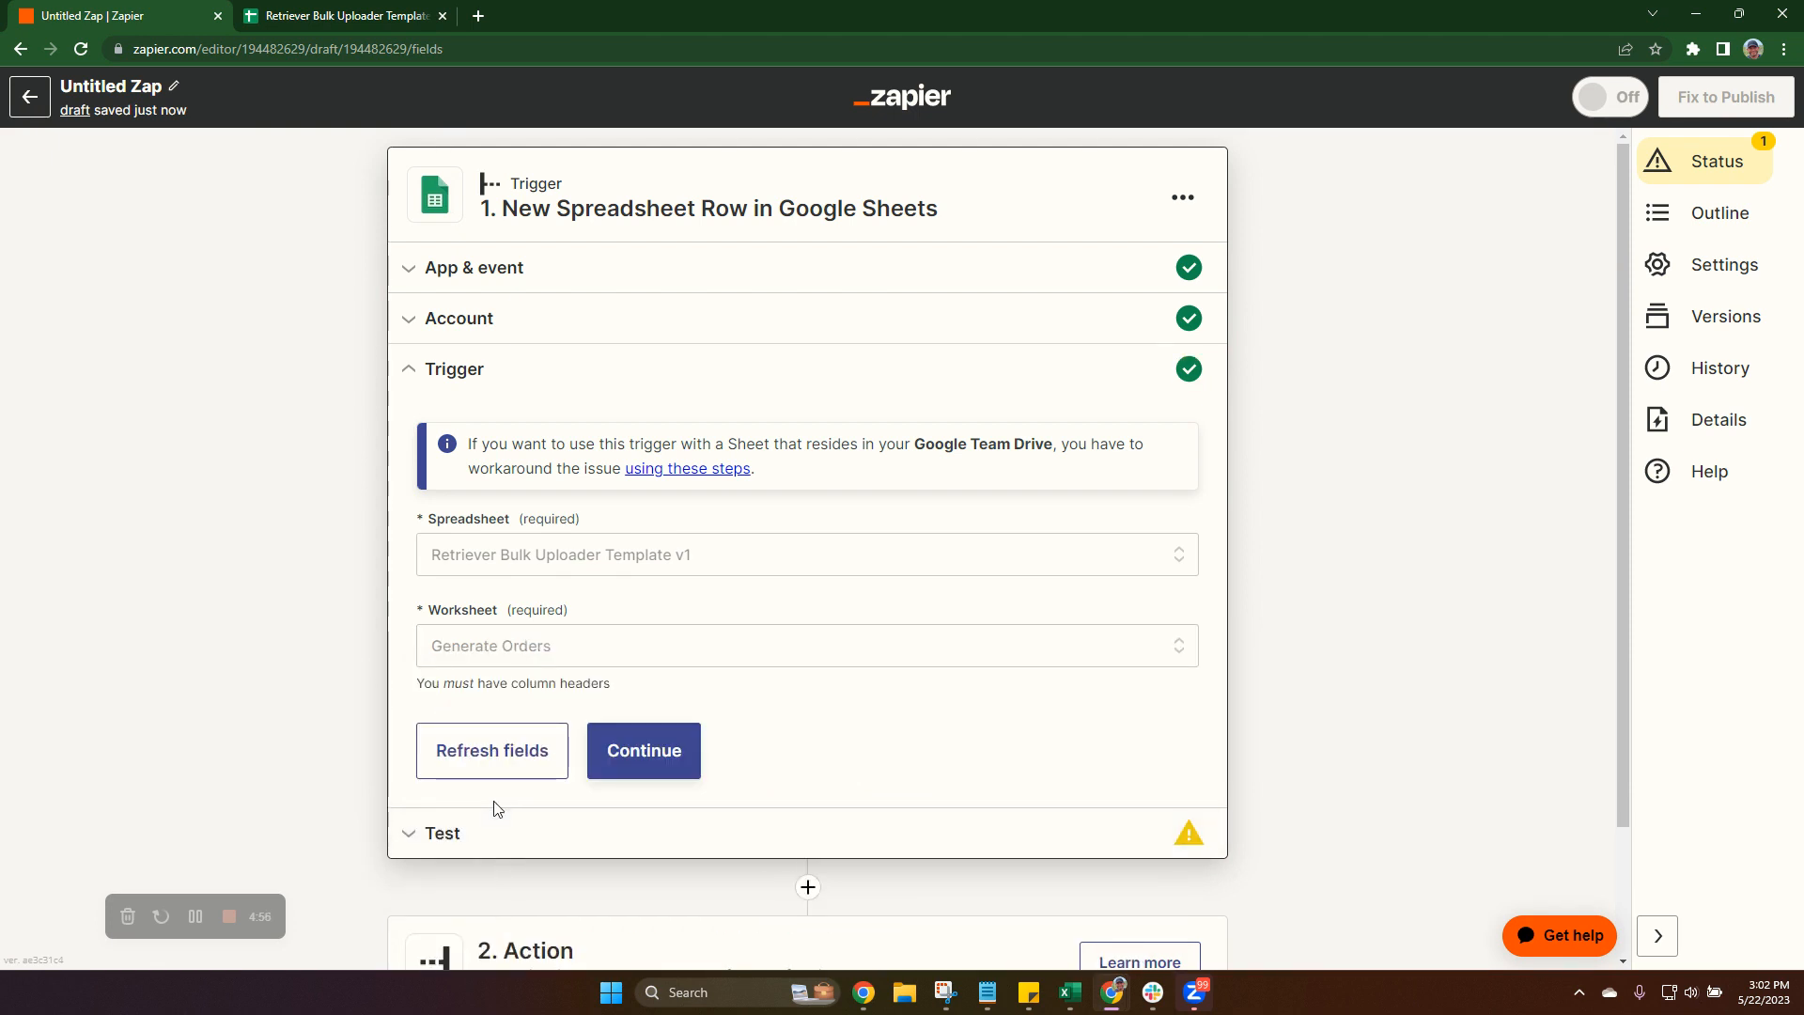
pyautogui.click(654, 753)
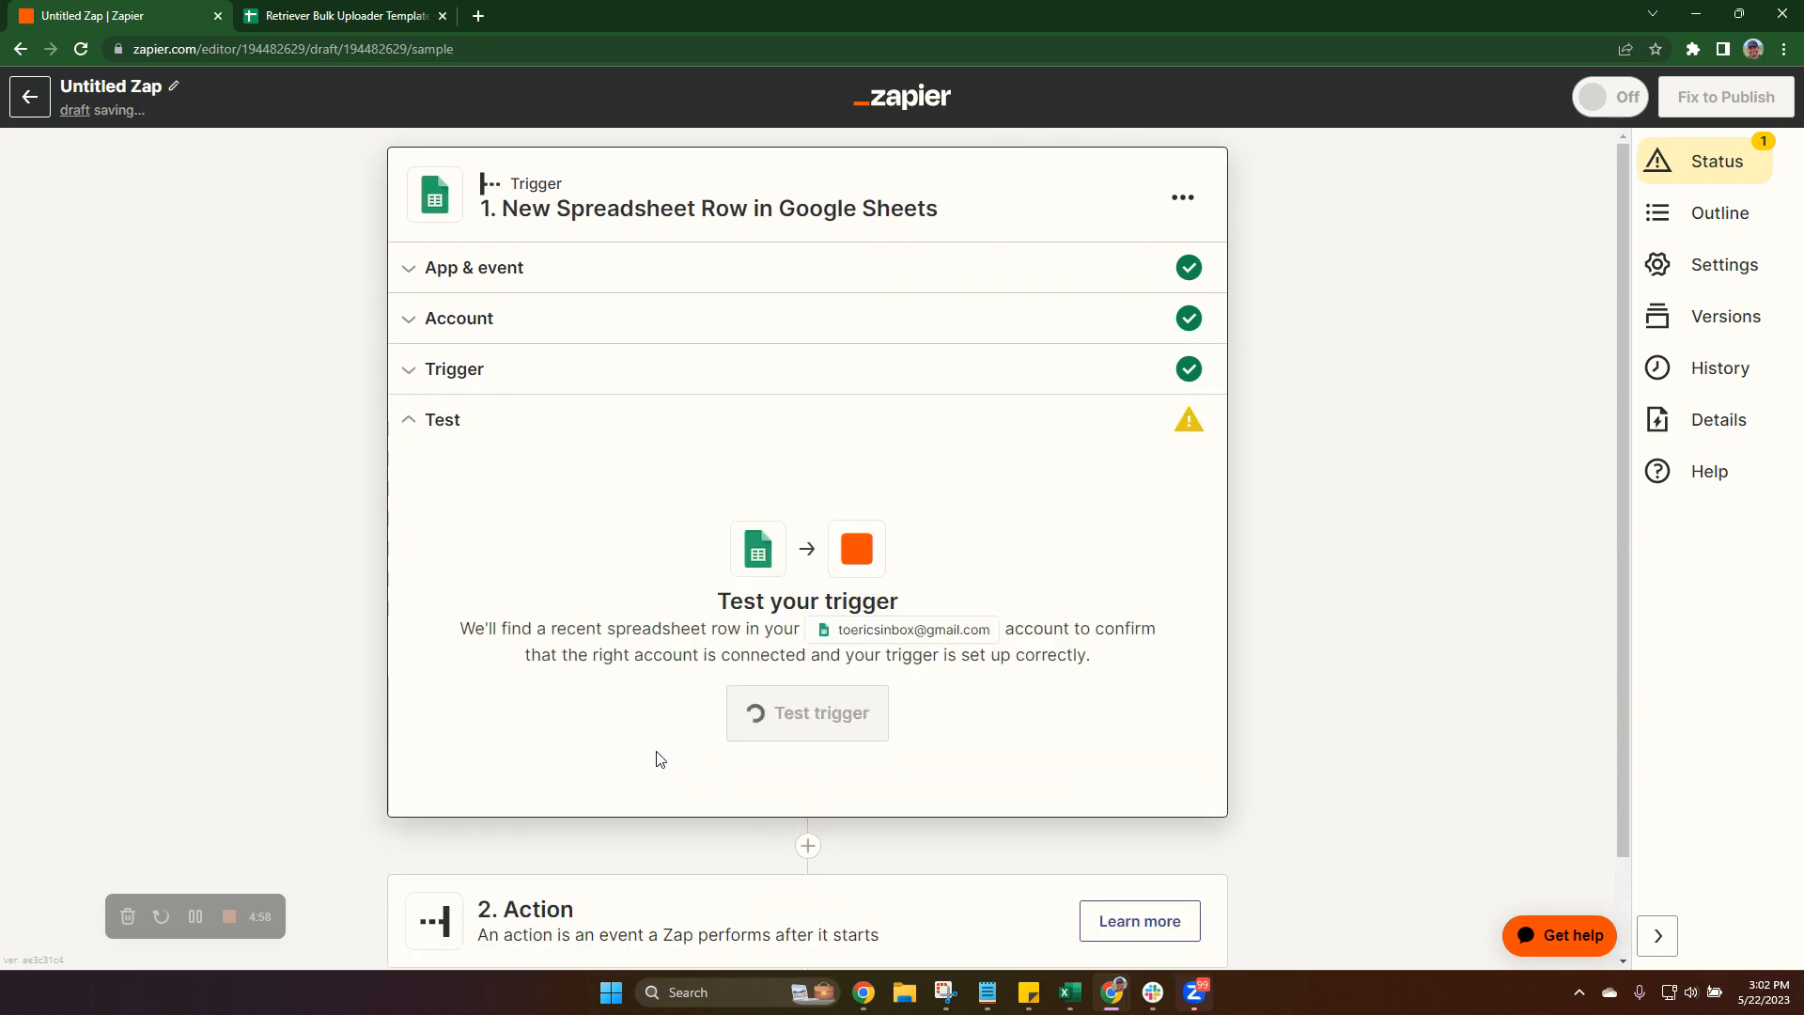
# Test the Google Sheets trigger and review the column values of the retrieved spreadsheet row
pyautogui.click(825, 724)
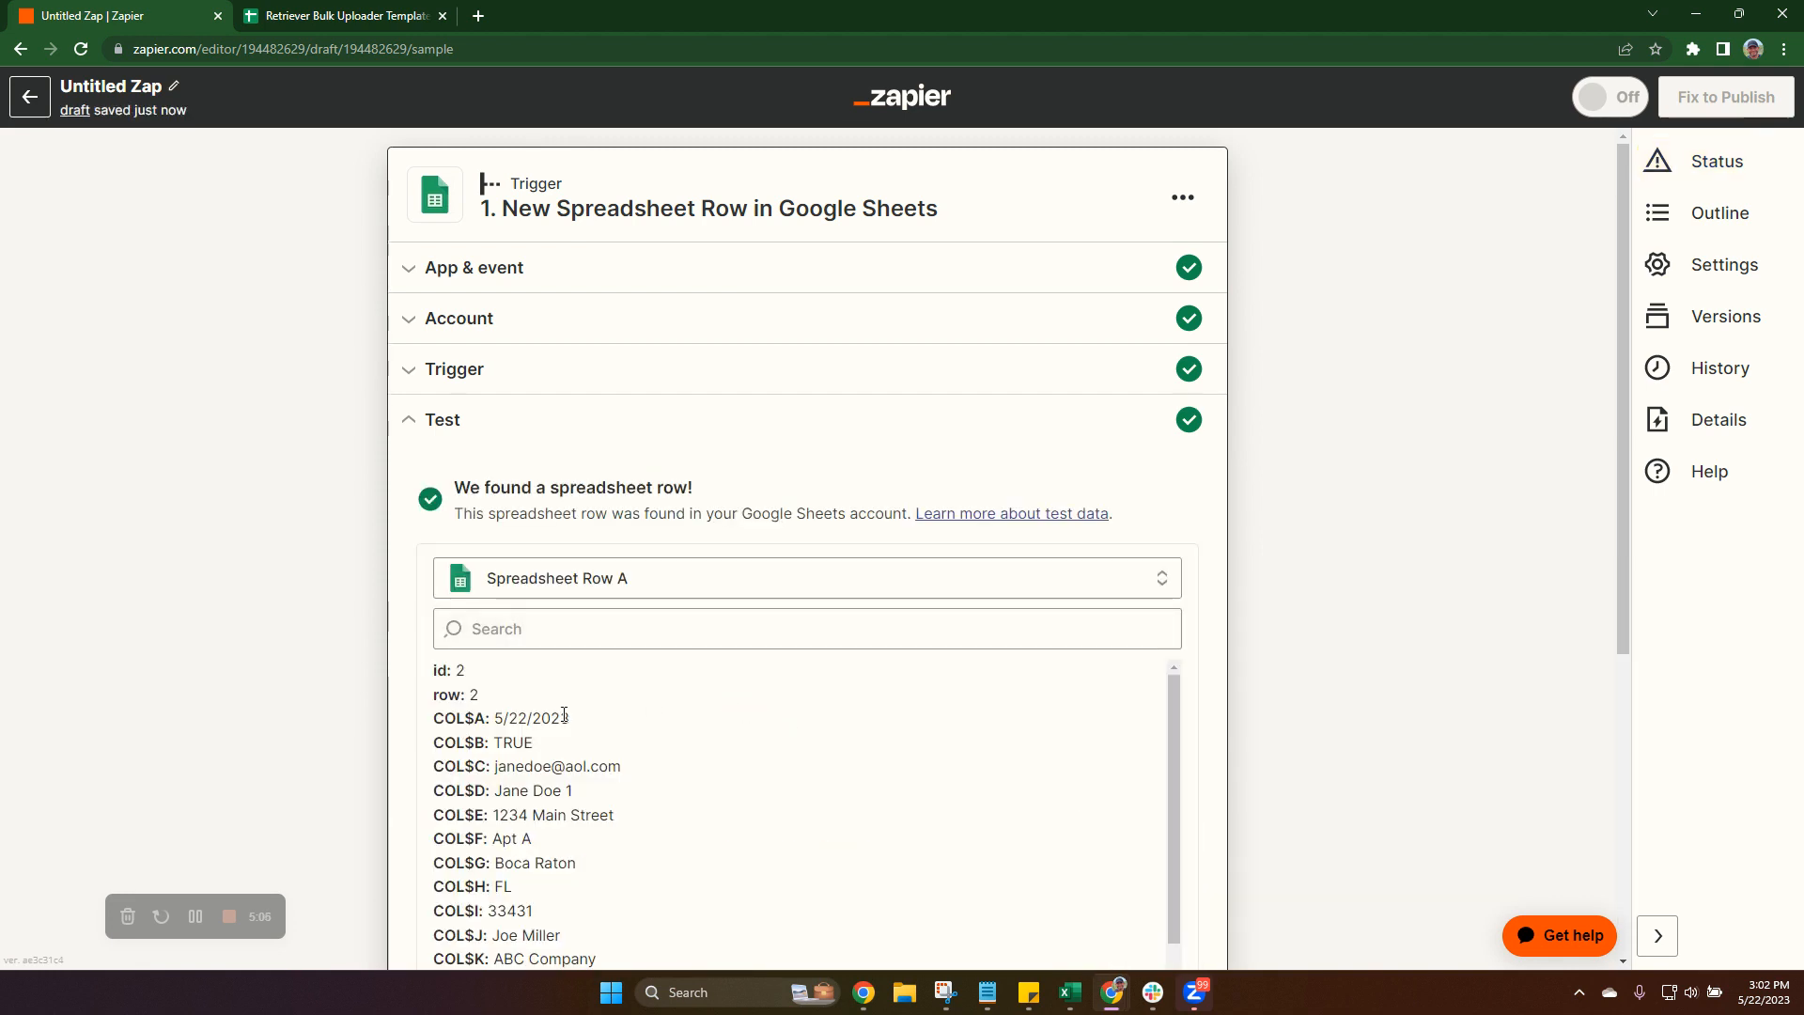
pyautogui.scroll(-1, 564, 717)
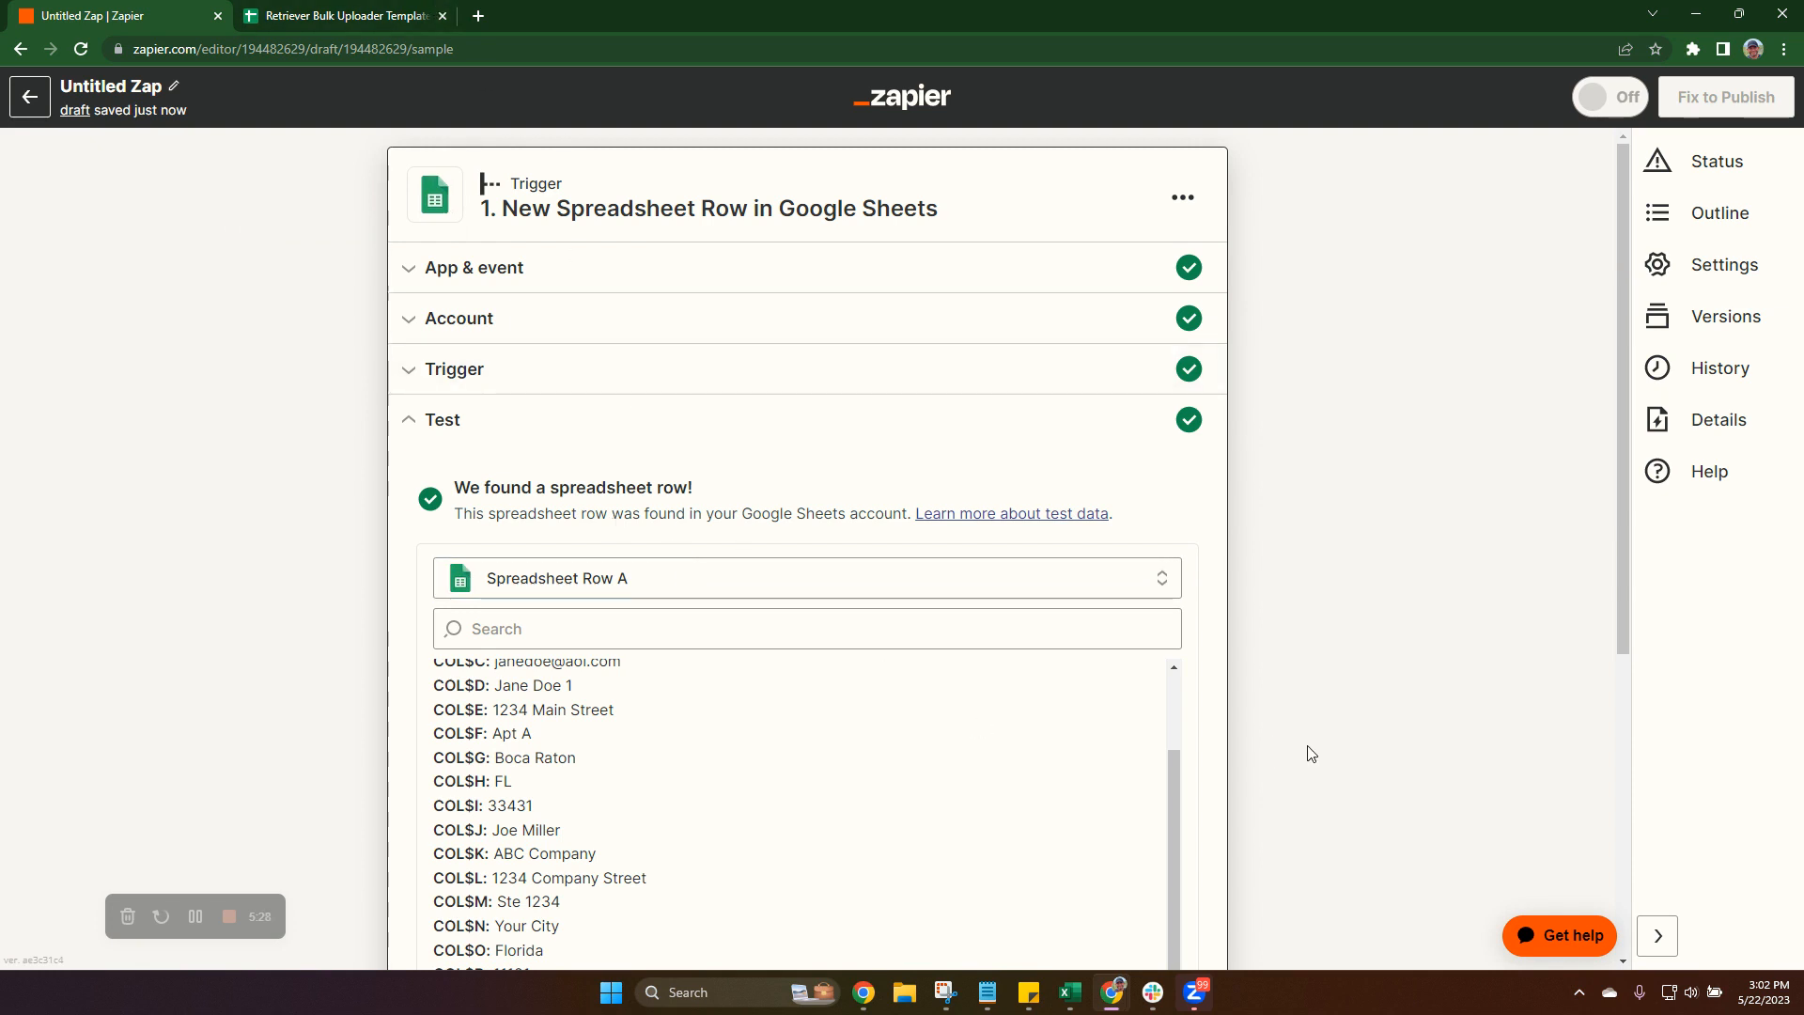
pyautogui.scroll(-2, 1035, 741)
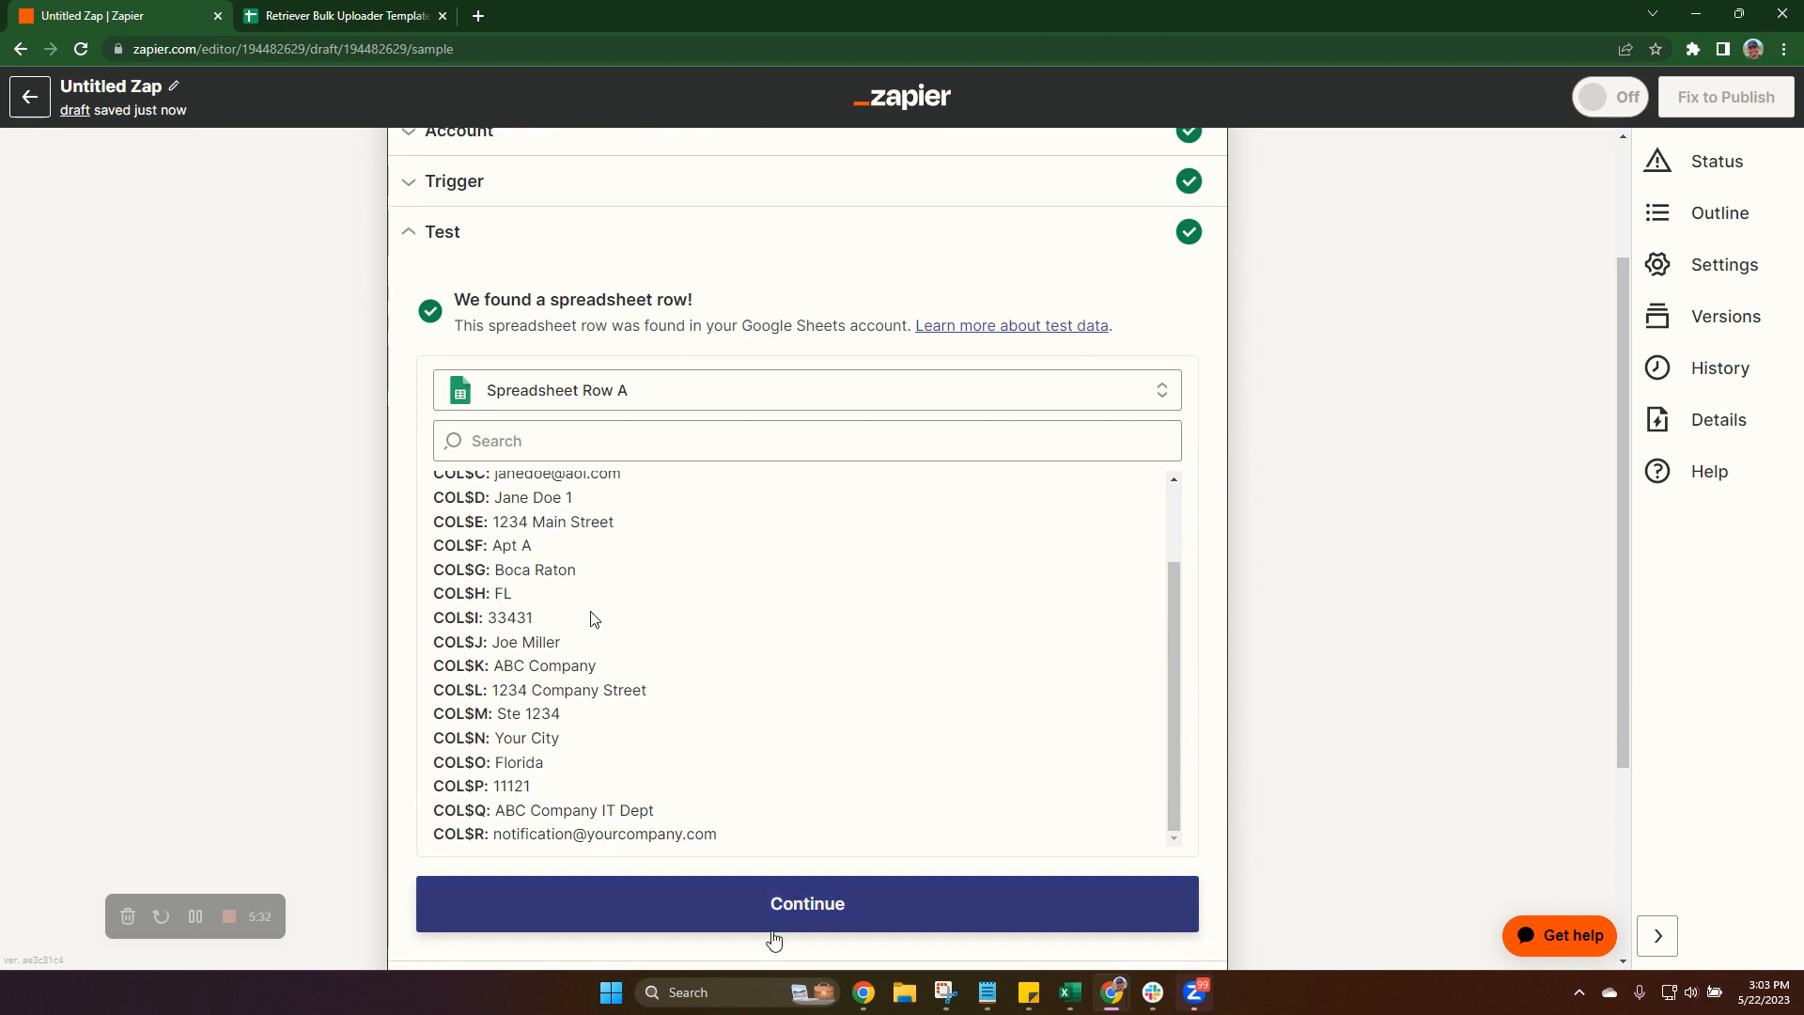
# Proceed to the action step and set it to the Retriever (1.0.0) app with the Create Device Return event
pyautogui.click(811, 912)
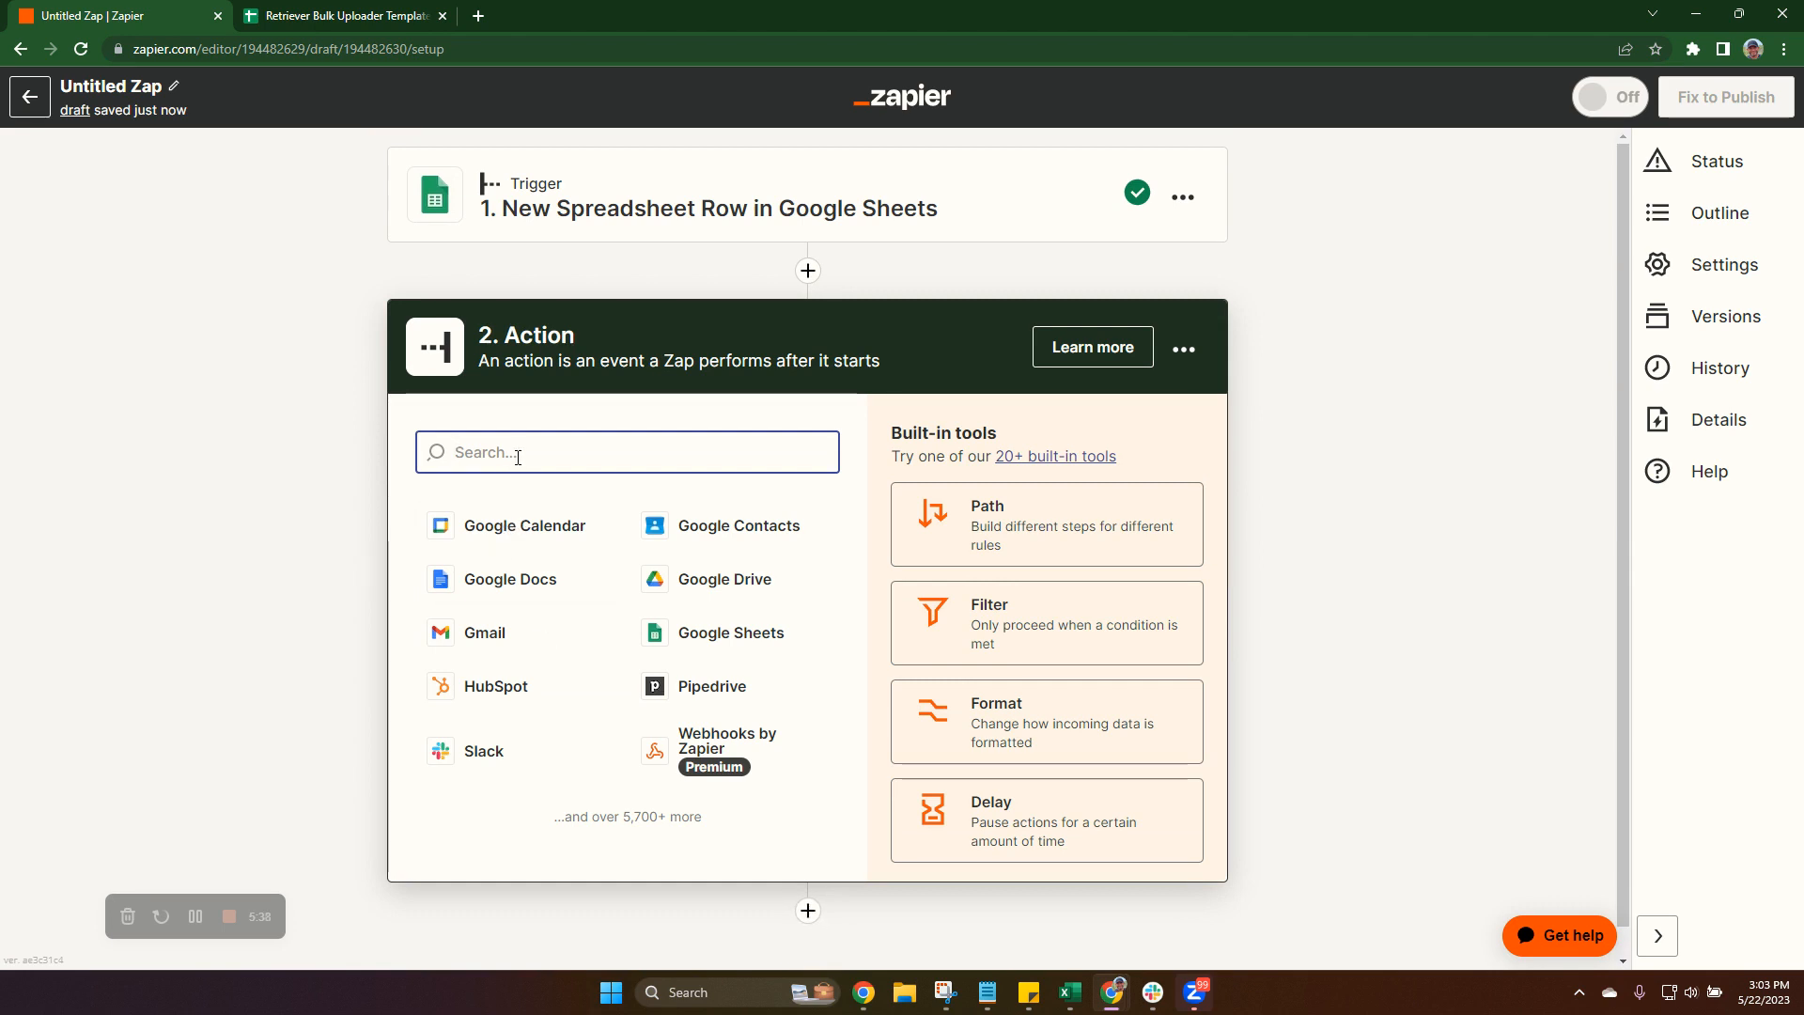
pyautogui.write('retr')
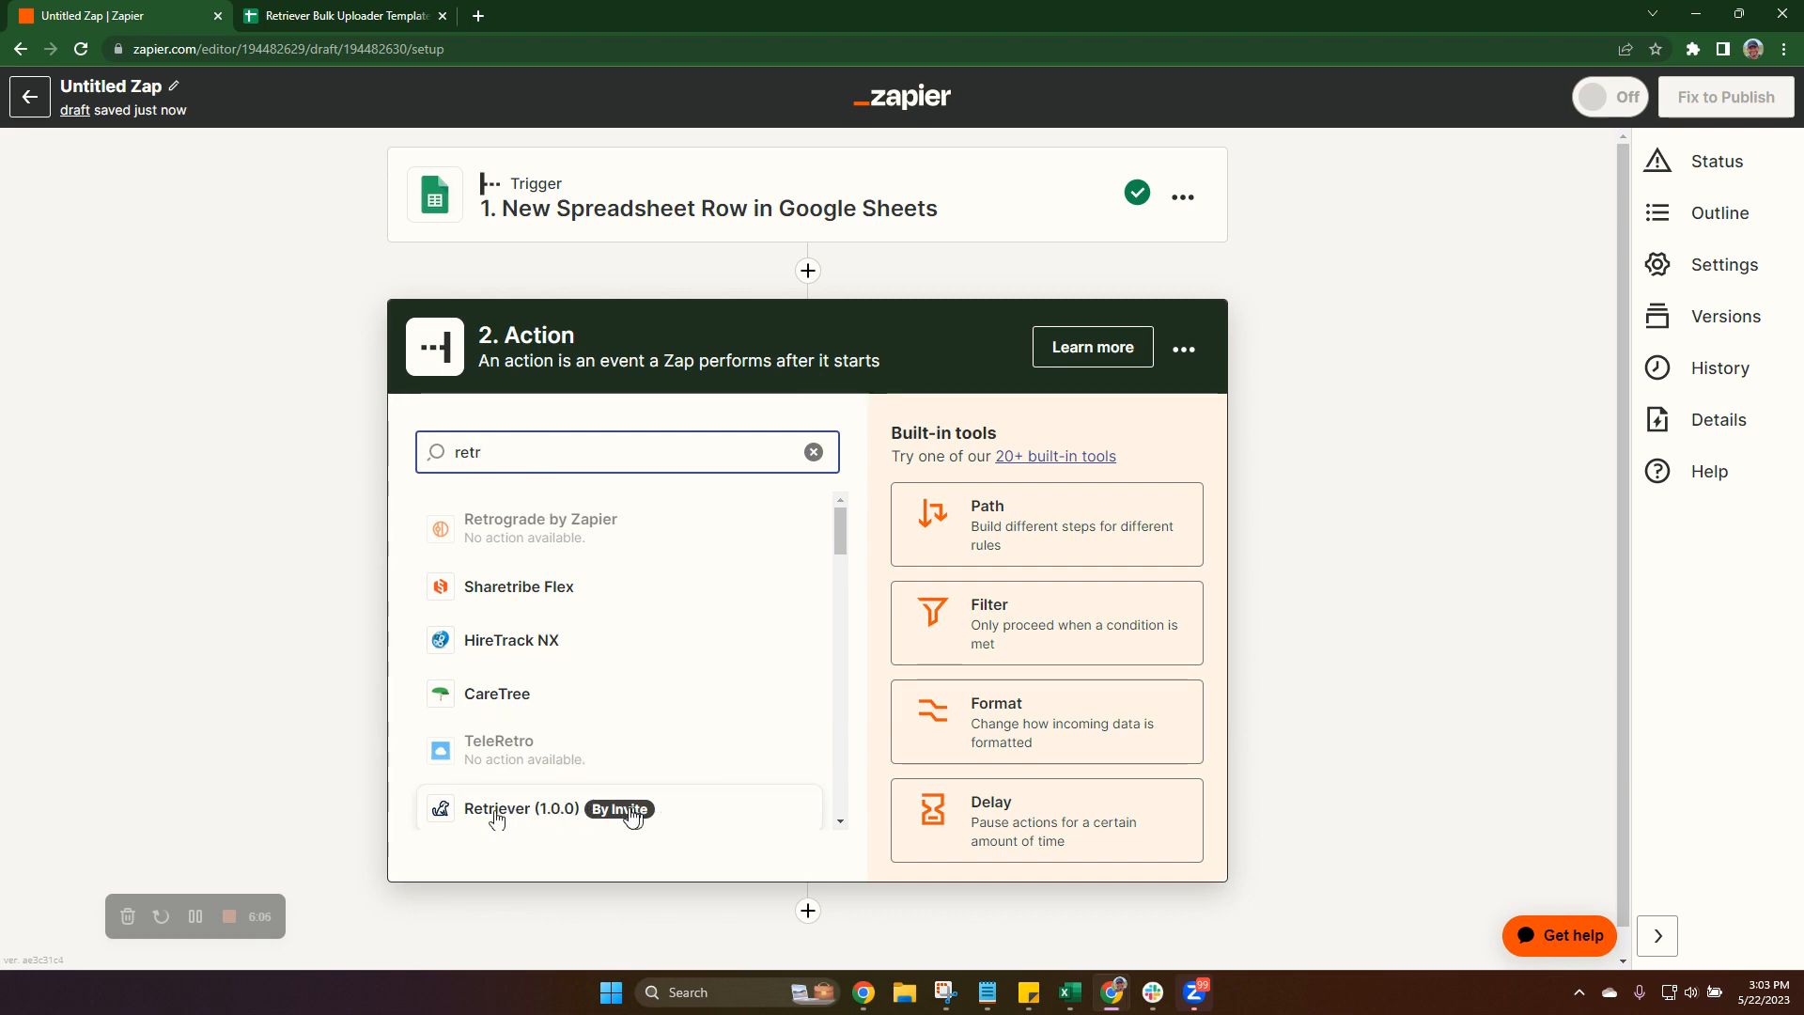
pyautogui.click(524, 810)
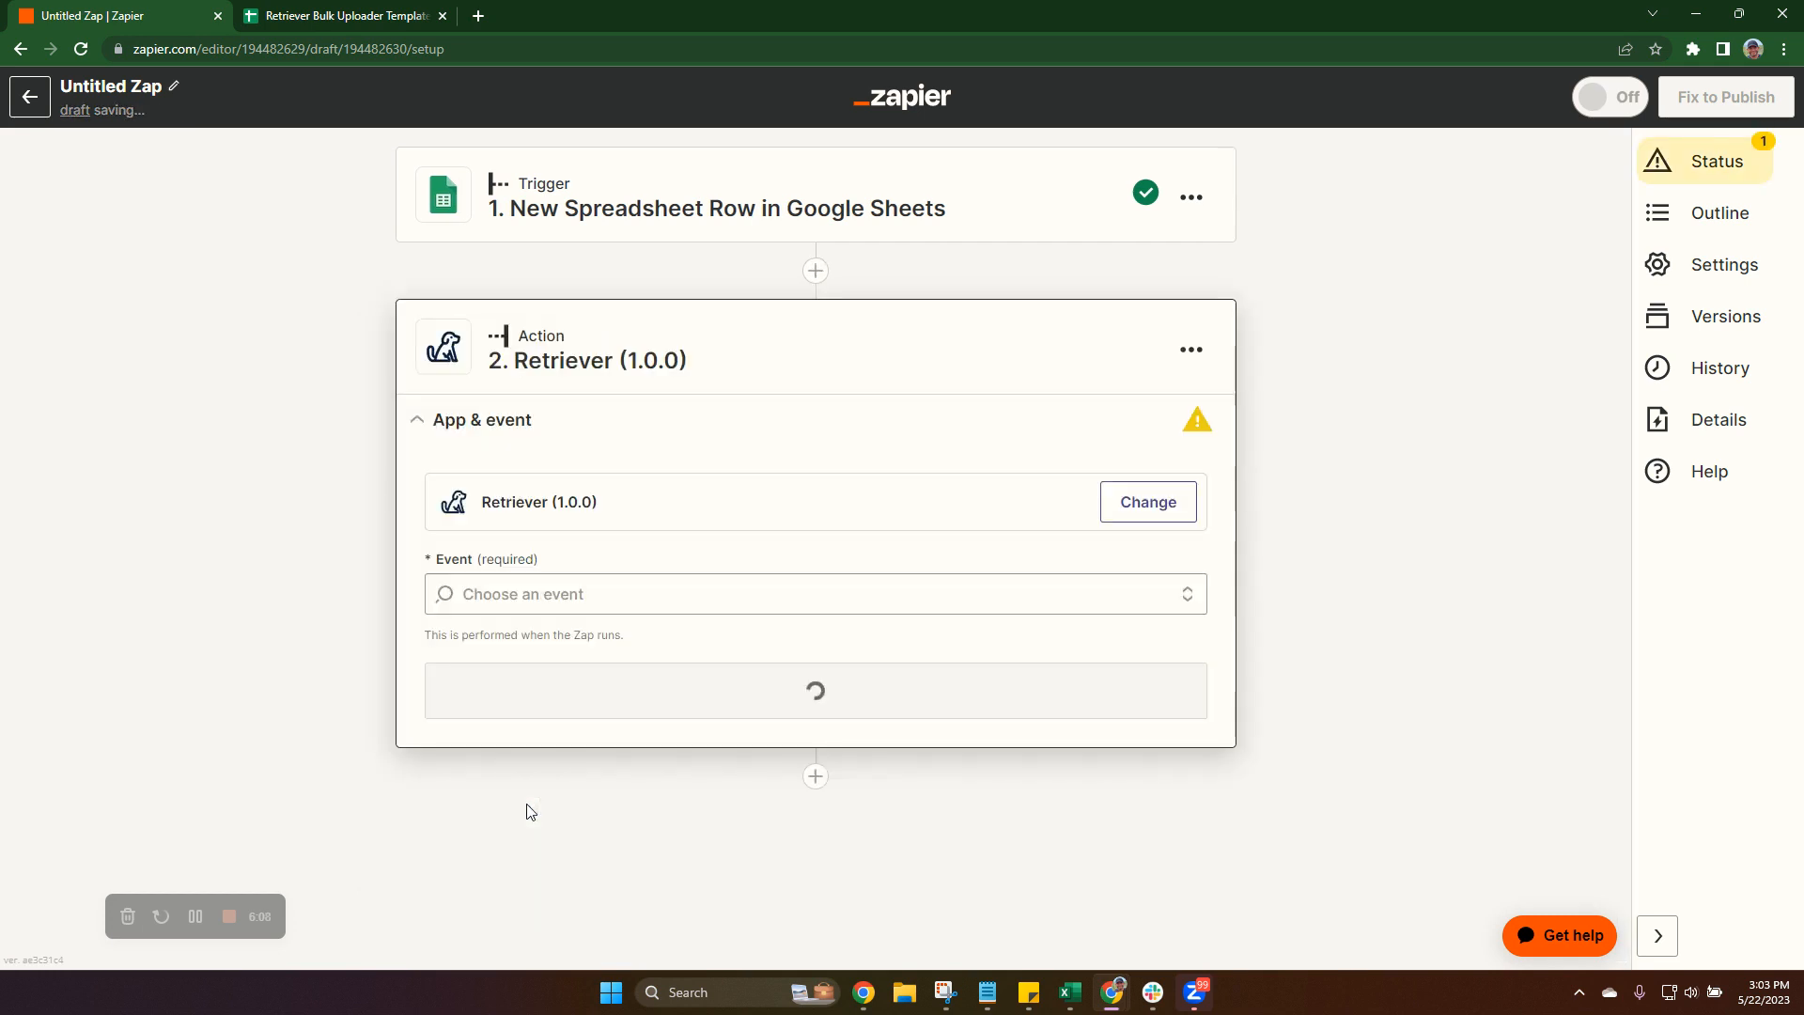
pyautogui.click(1189, 598)
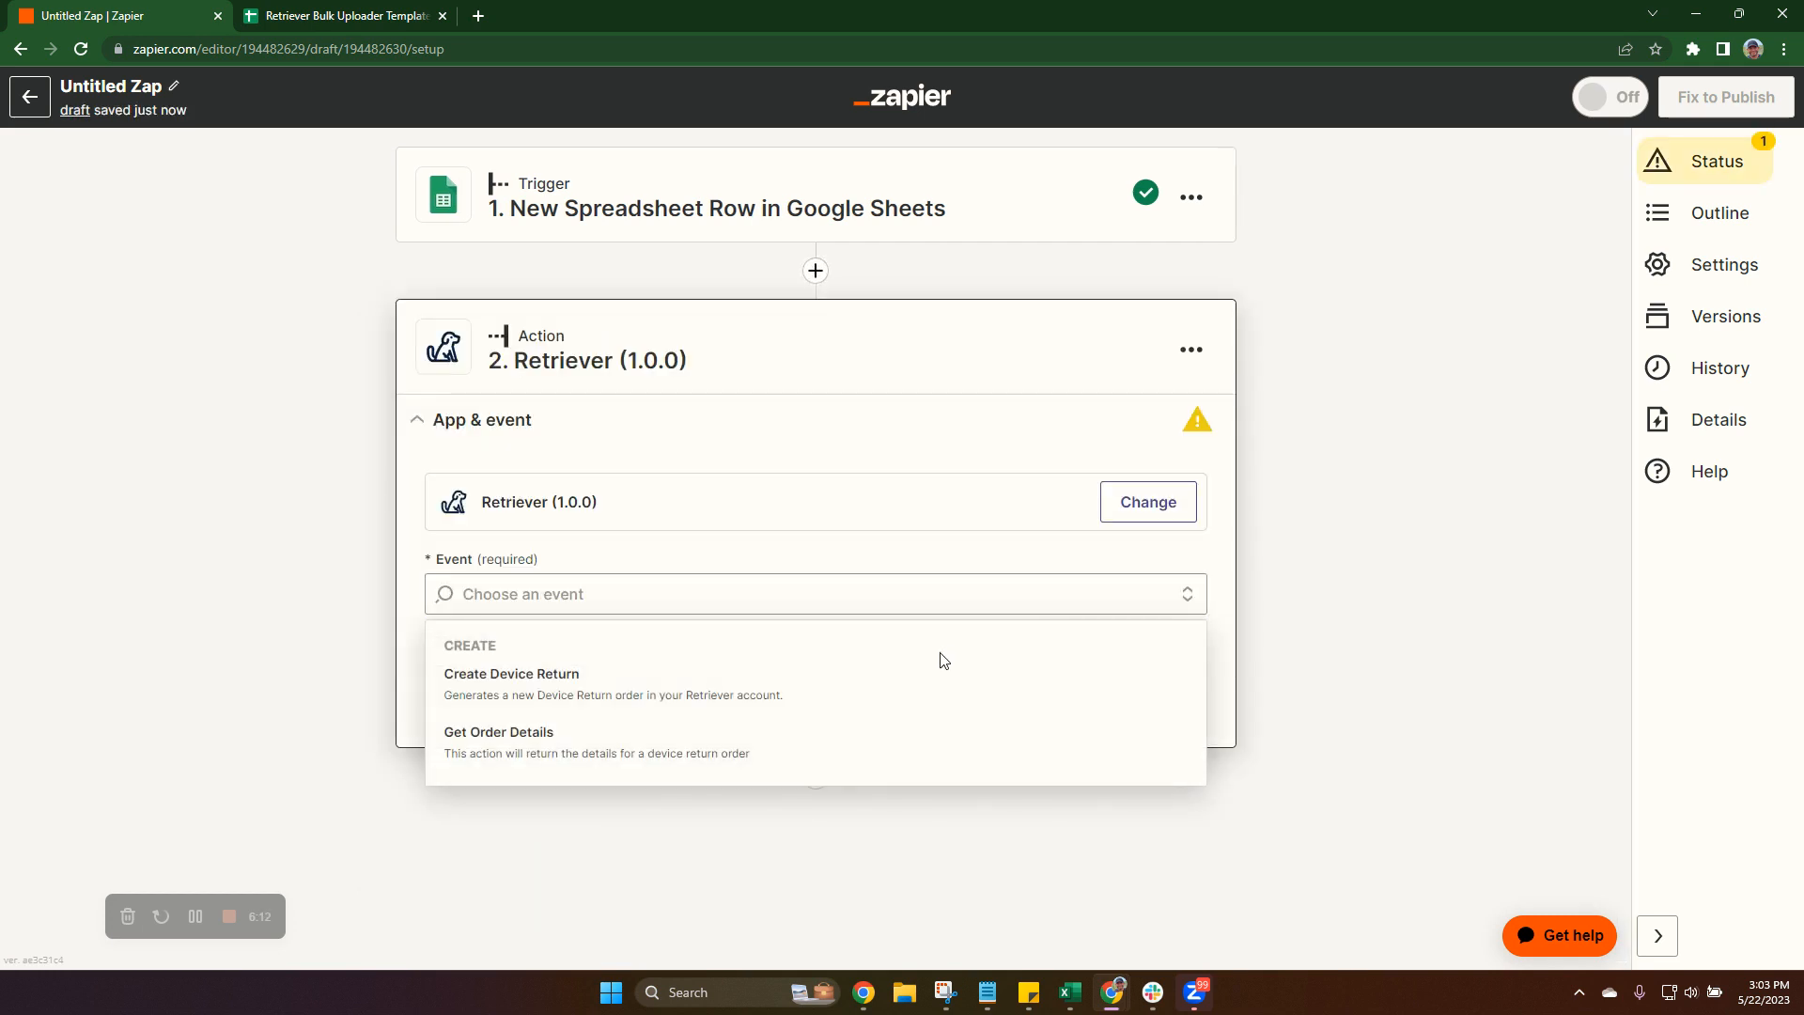
pyautogui.click(555, 690)
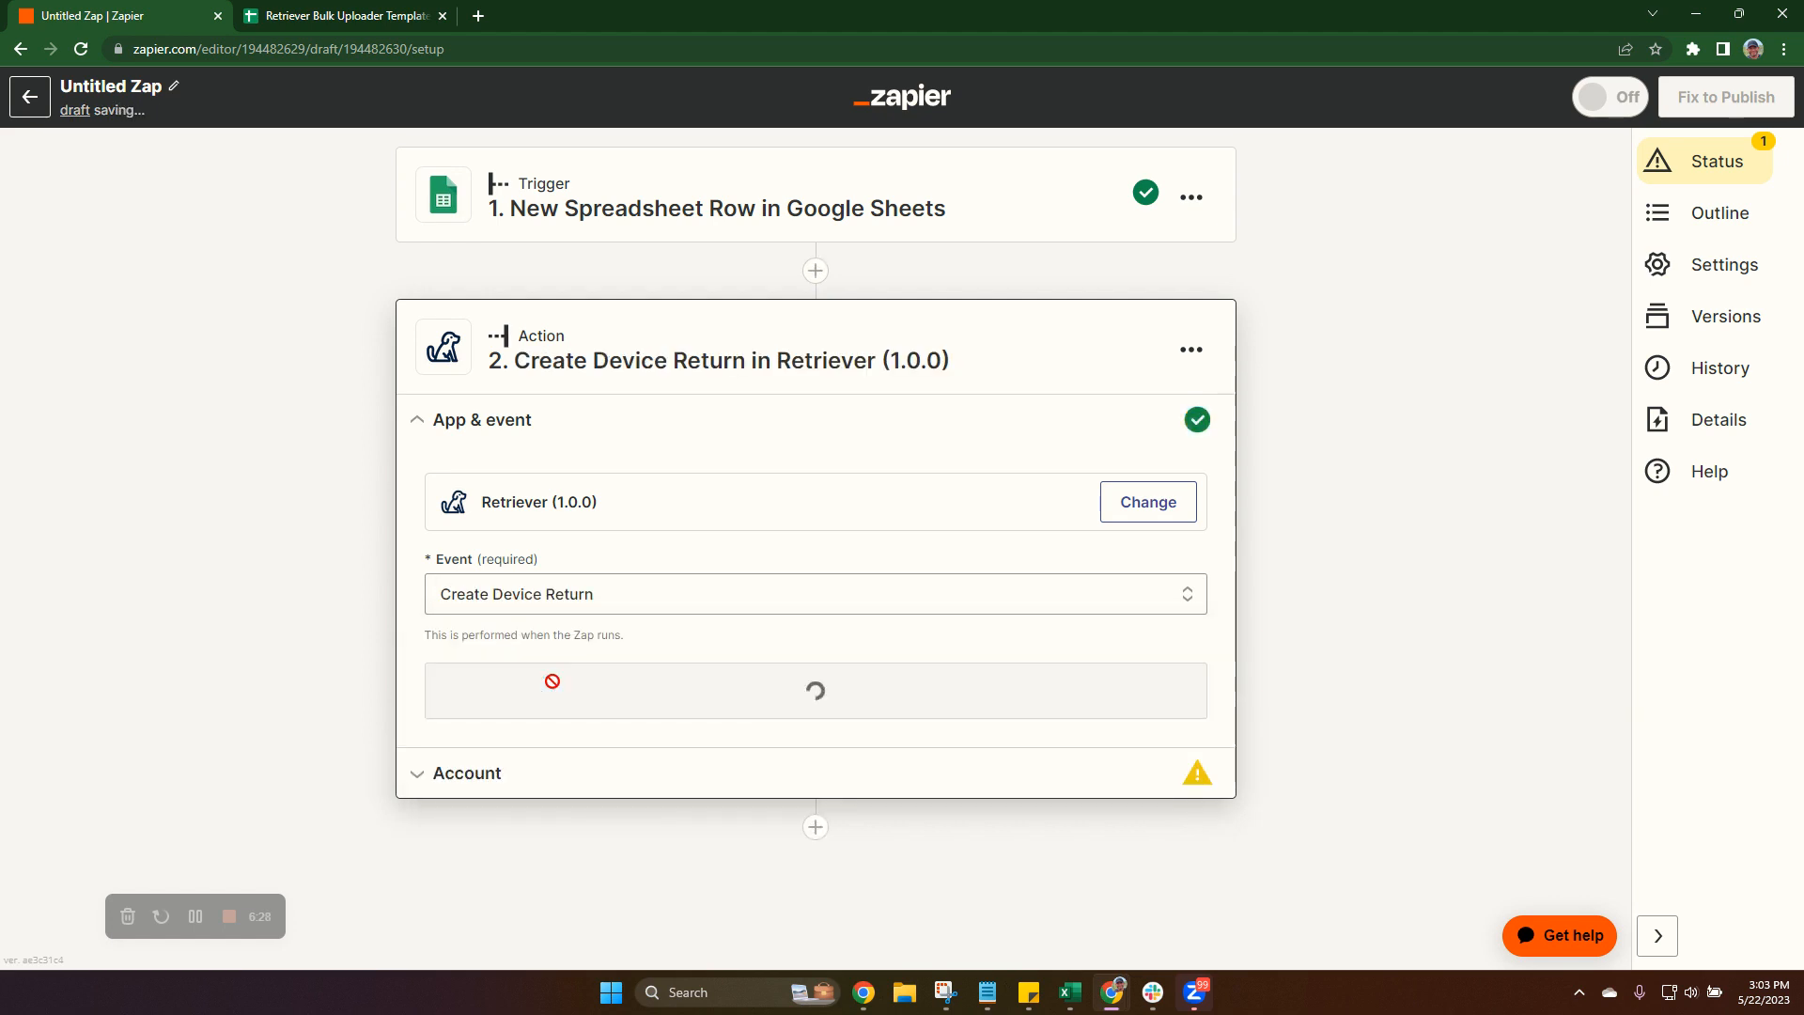
pyautogui.click(588, 702)
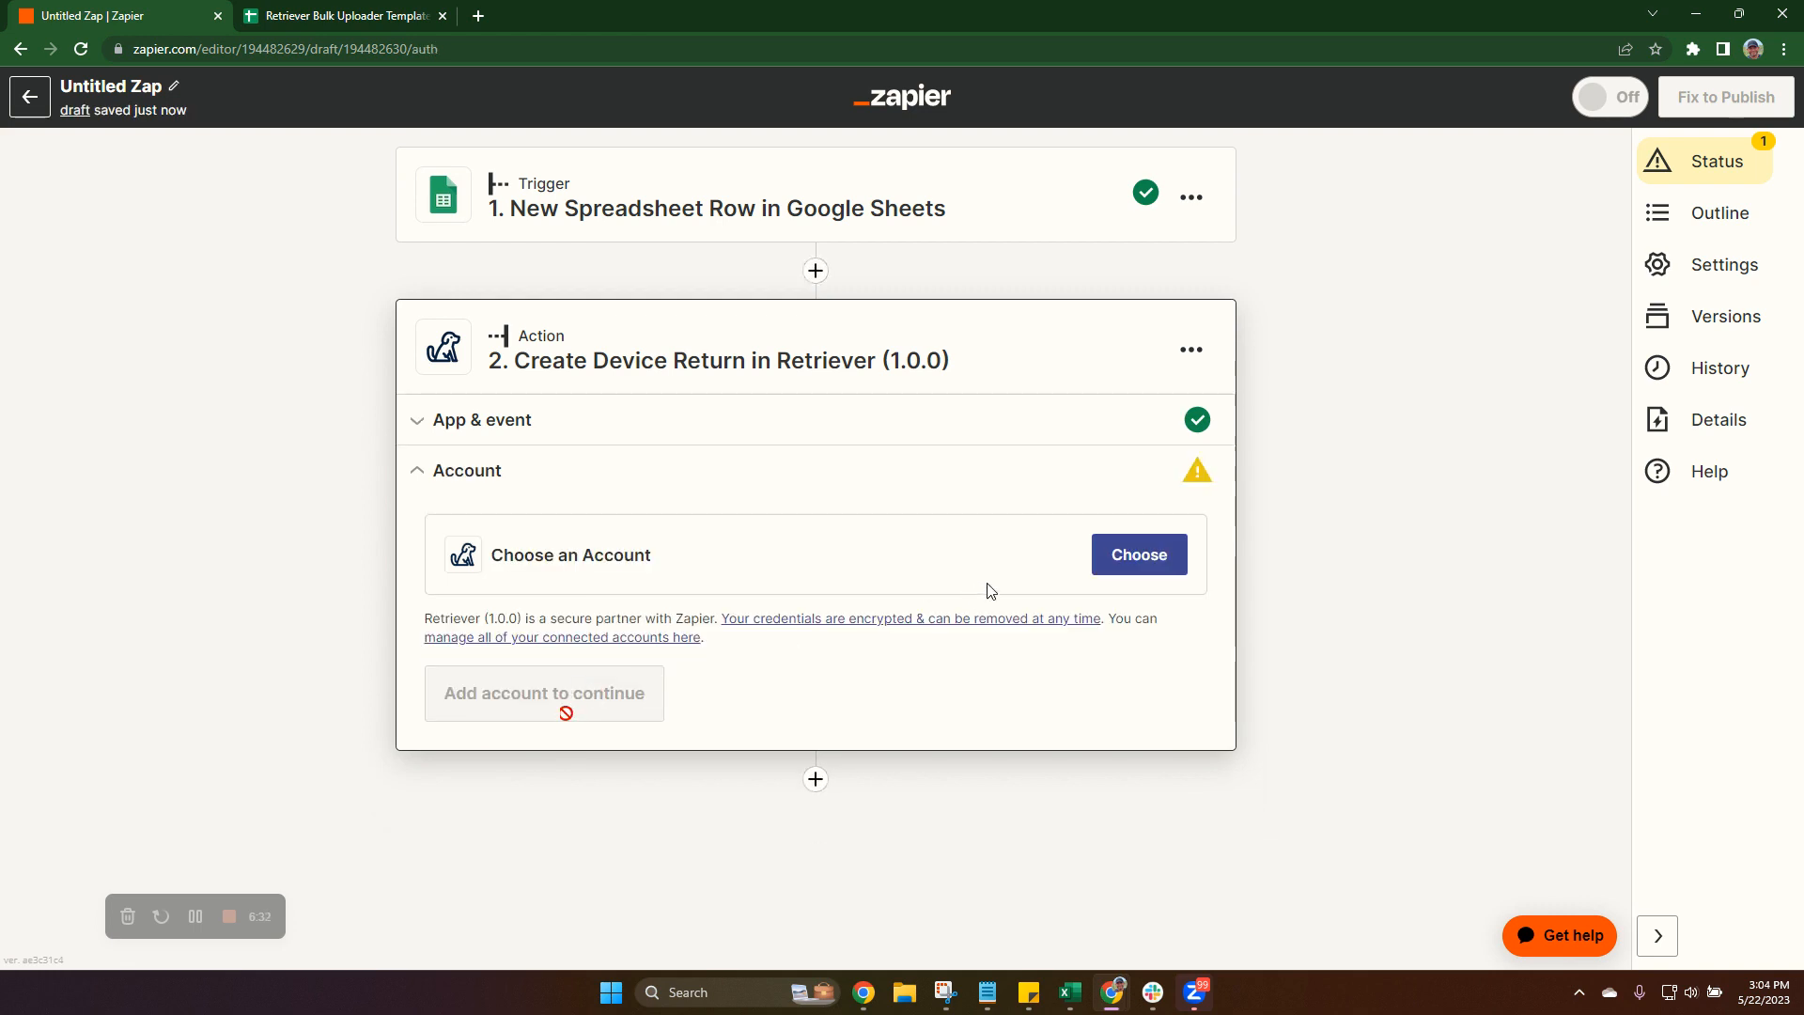
# Choose the Retriever (1.0.0) #10 connection for the action and proceed to its field settings
pyautogui.click(1139, 556)
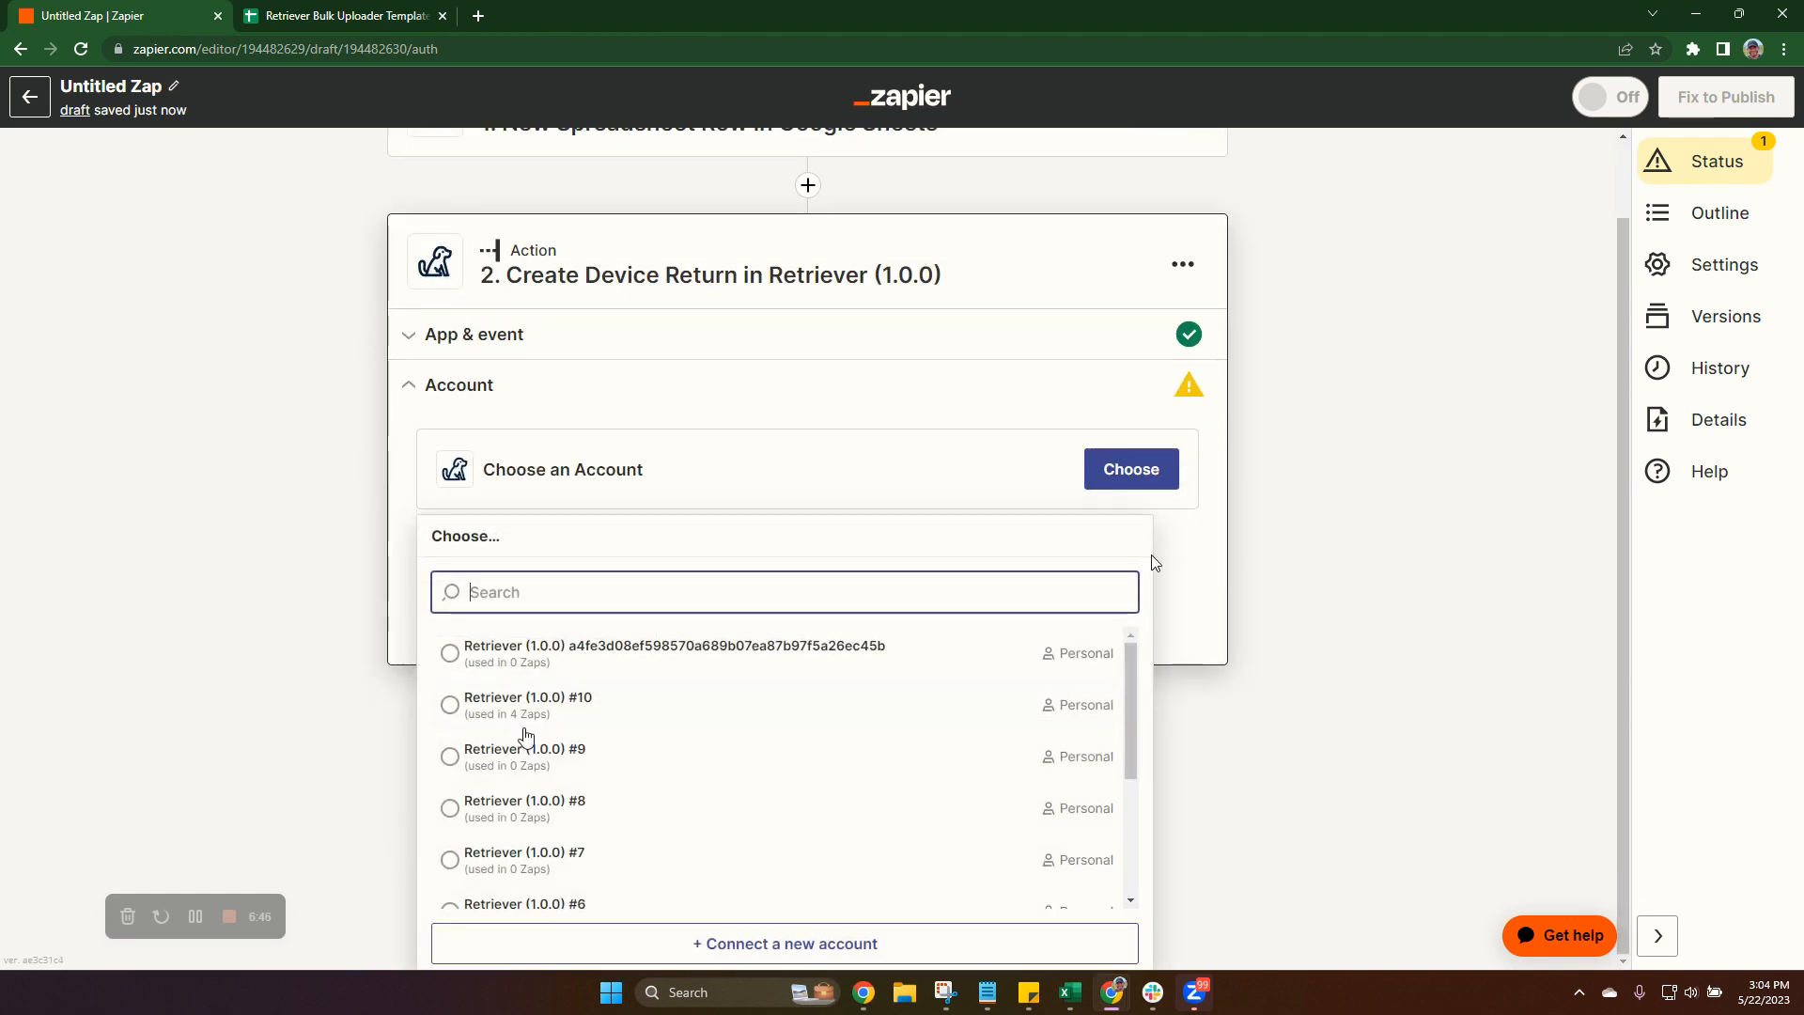
pyautogui.click(538, 710)
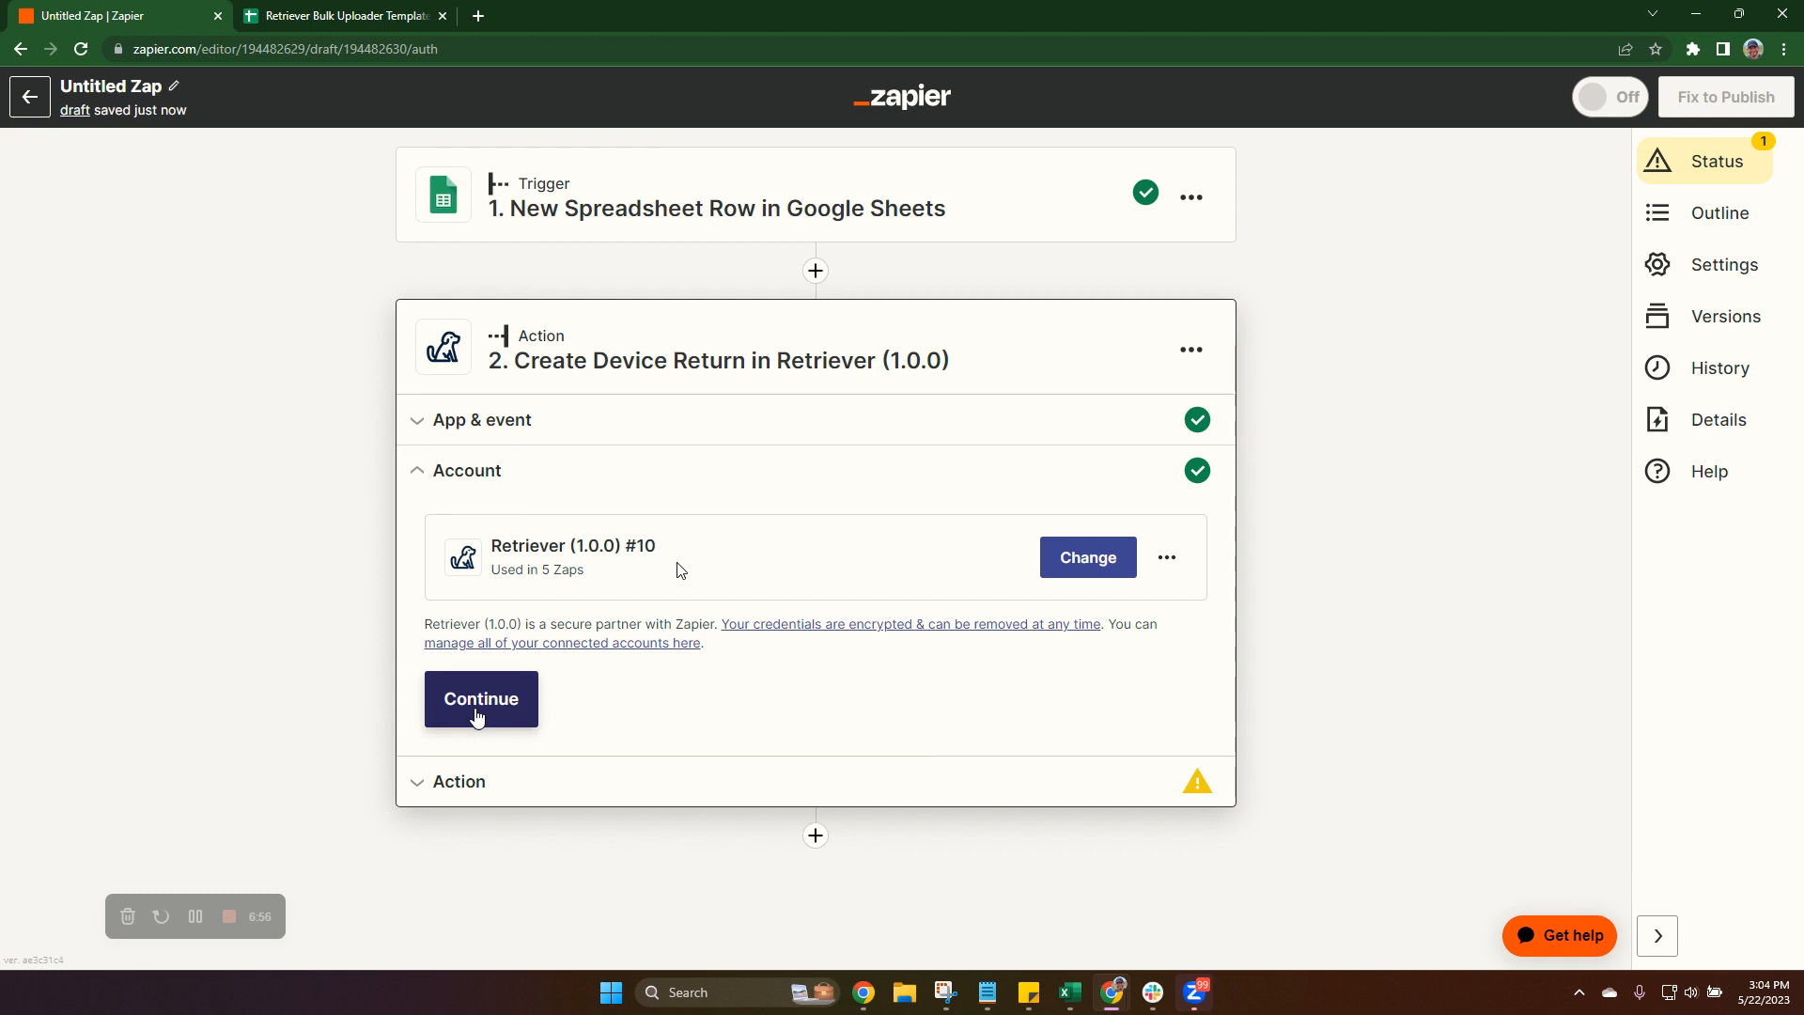
pyautogui.click(478, 714)
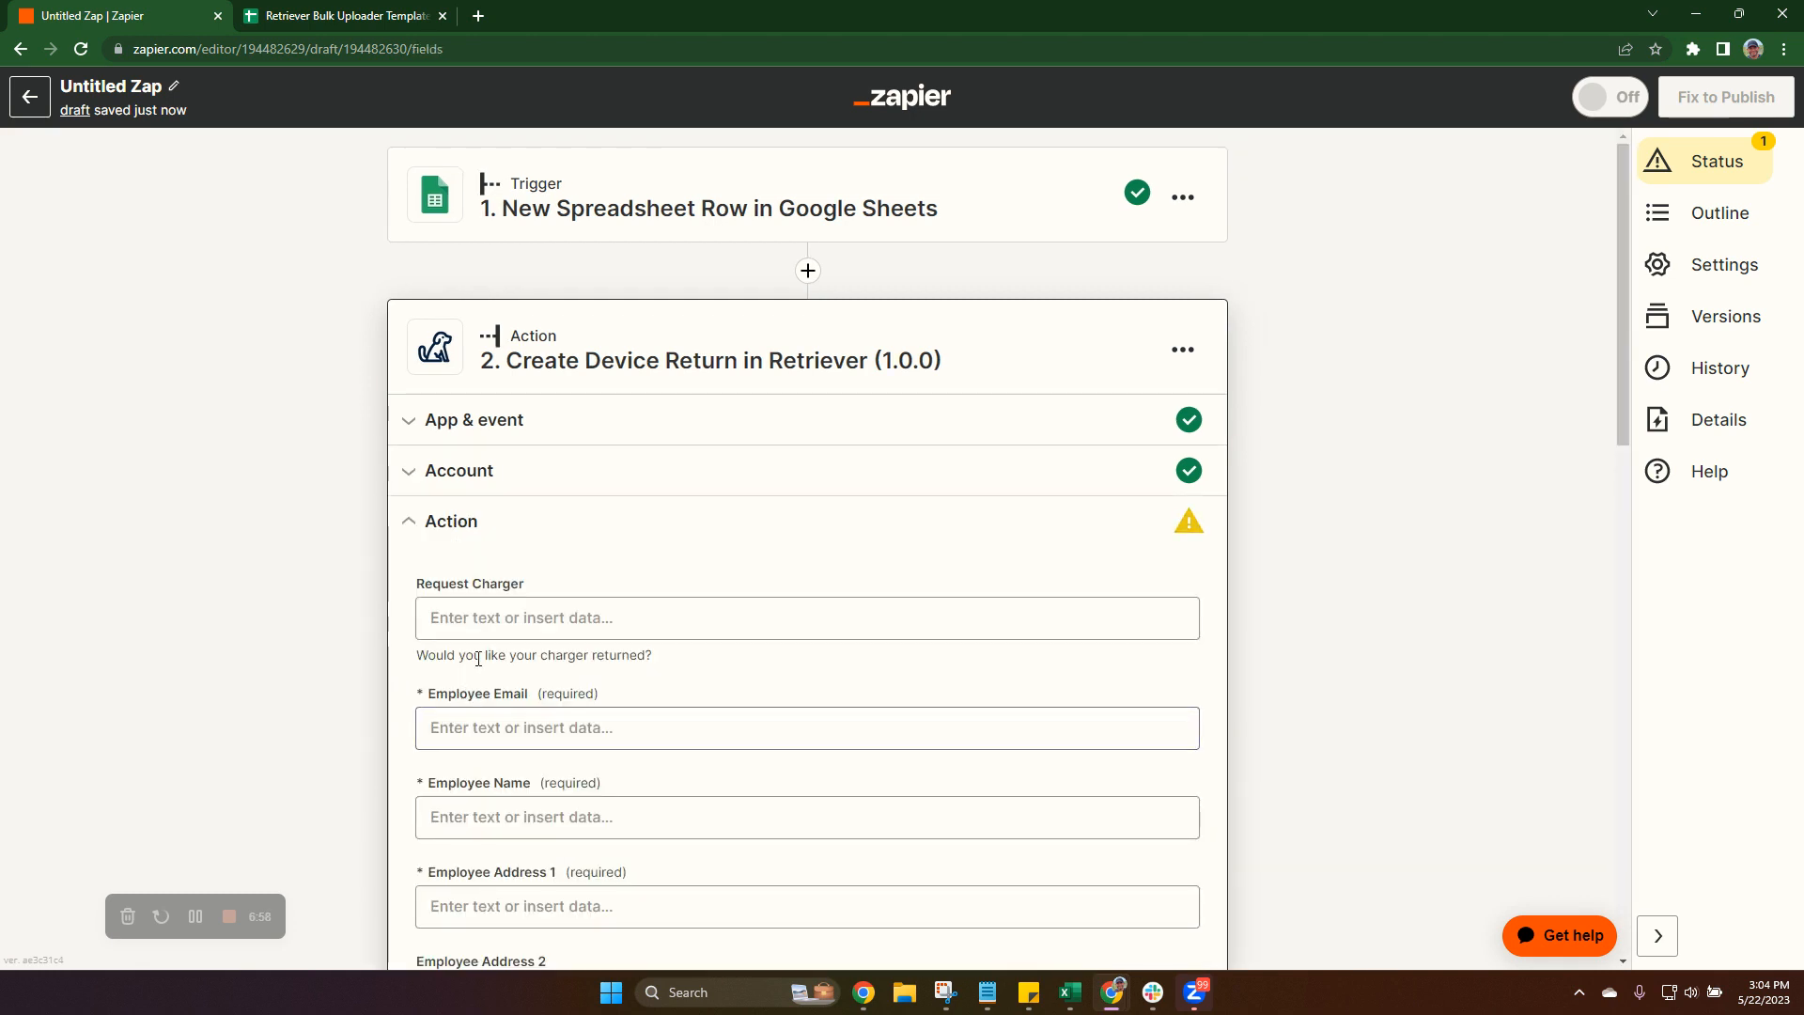
# Map Request Charger to the sheet's request charger column and Employee Email to the employee email column
pyautogui.scroll(-1, 493, 634)
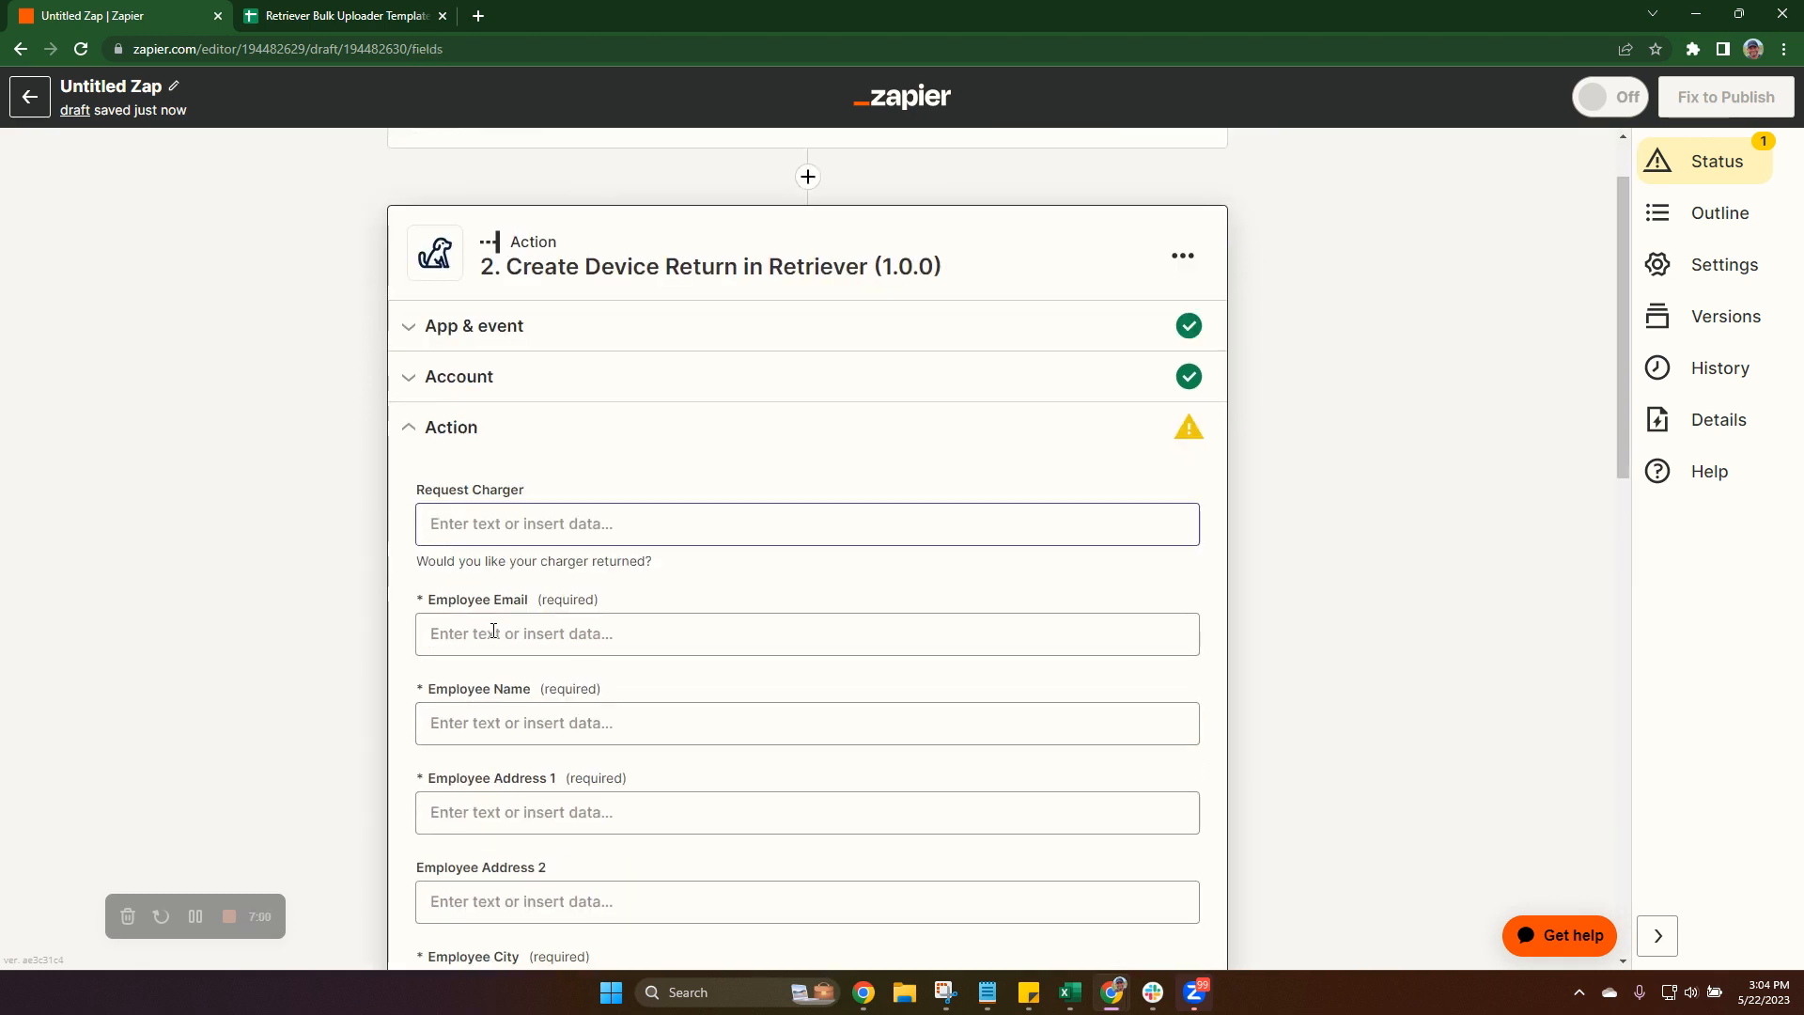
pyautogui.click(581, 517)
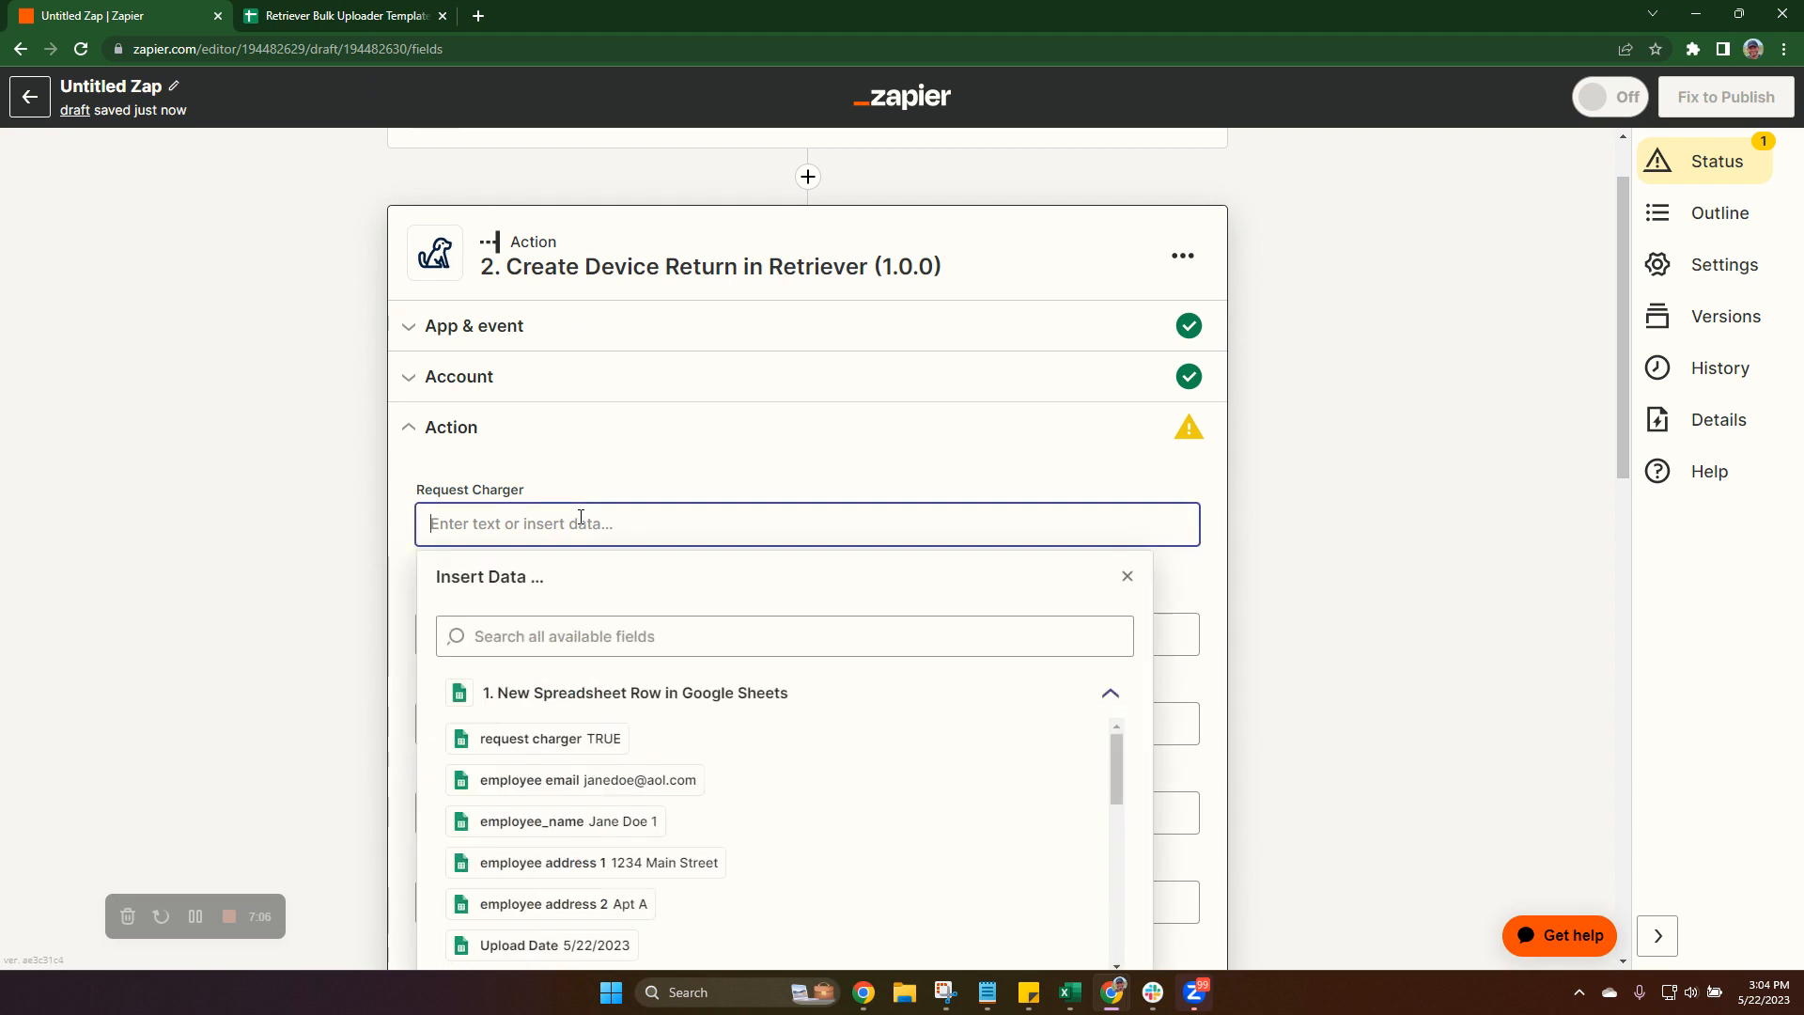
pyautogui.click(564, 739)
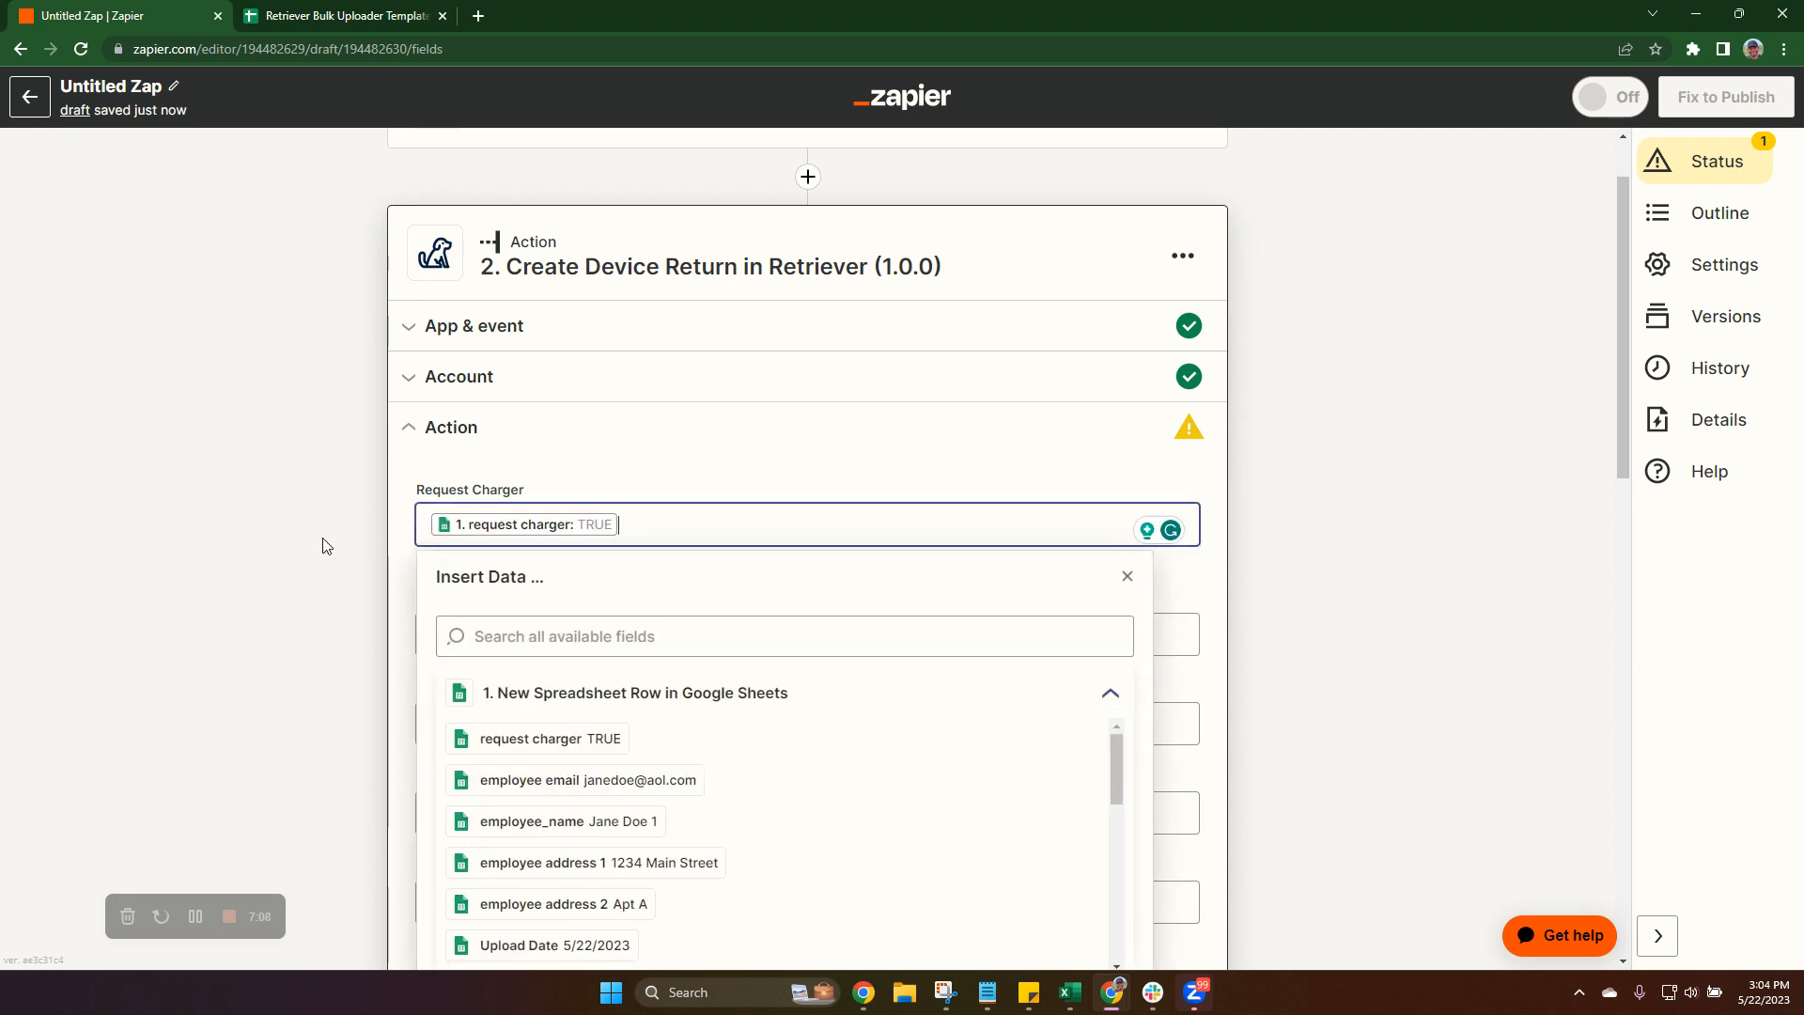
pyautogui.click(414, 602)
pyautogui.click(462, 634)
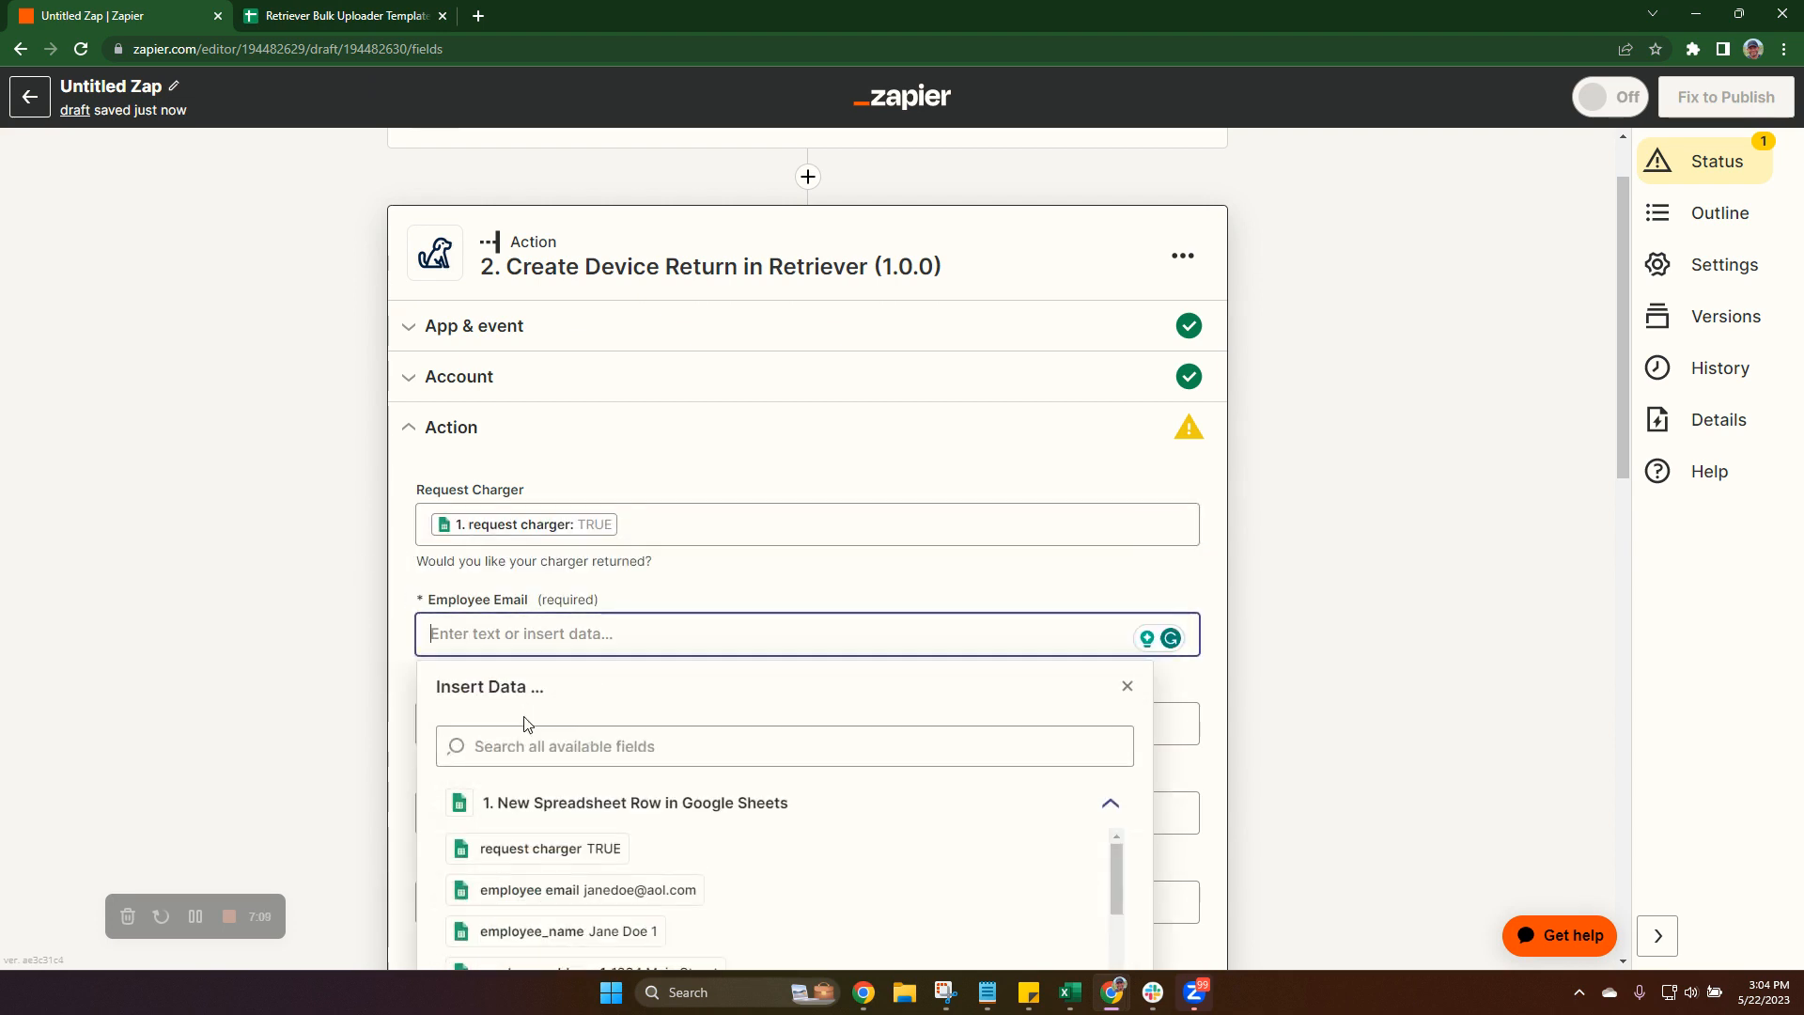
pyautogui.click(580, 890)
pyautogui.click(230, 587)
# Map Employee Name to the employee_name column and Employee Address 1 to the employee address 1 column
pyautogui.scroll(-2, 230, 587)
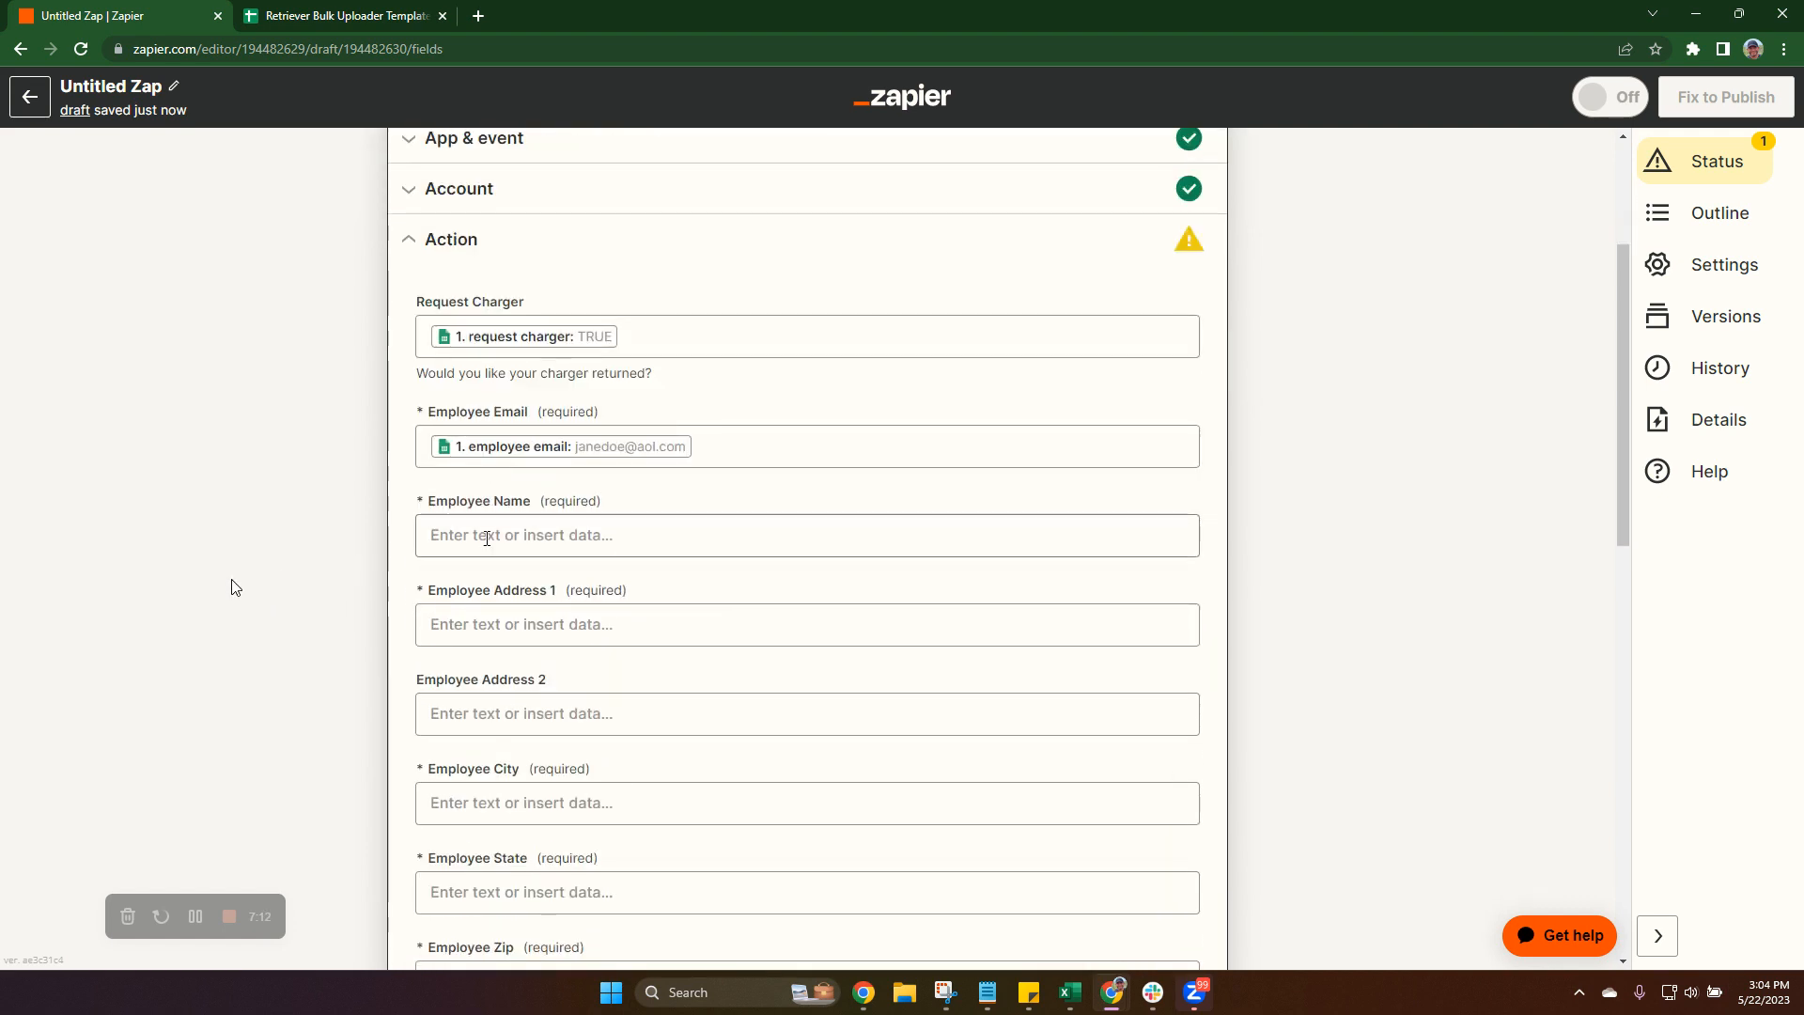
pyautogui.scroll(-1, 564, 749)
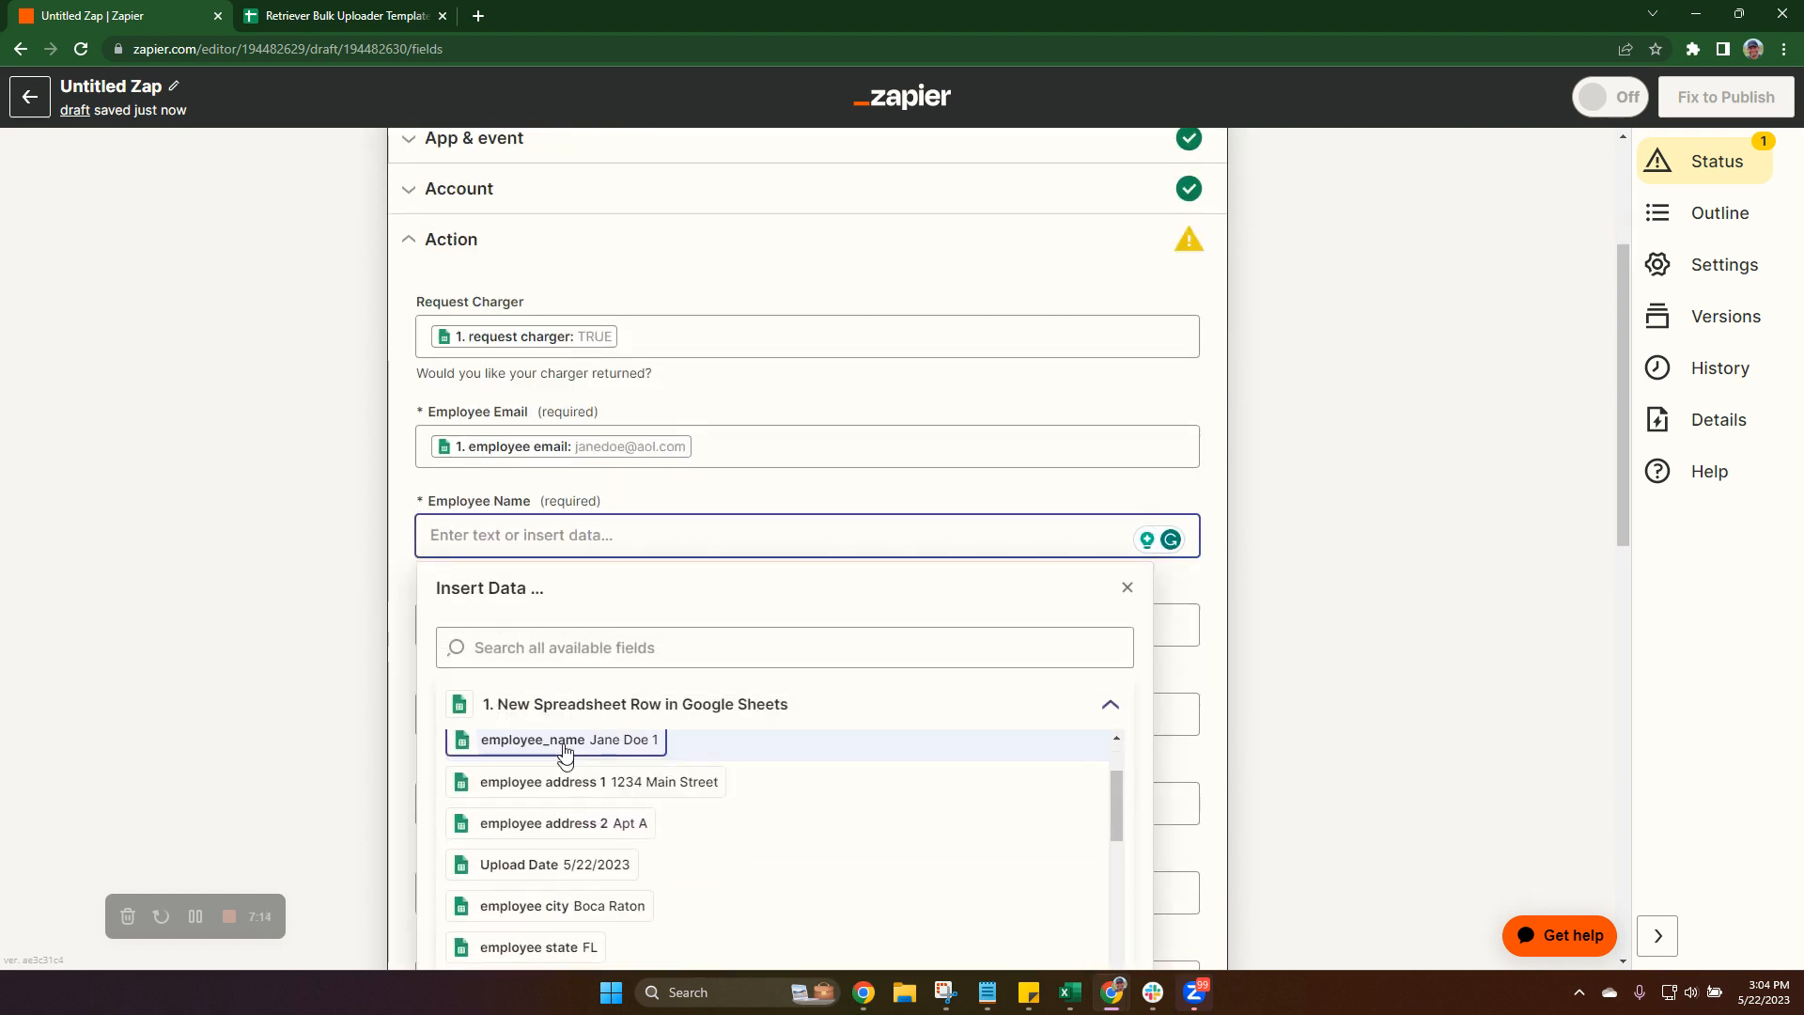
pyautogui.click(565, 742)
pyautogui.click(197, 536)
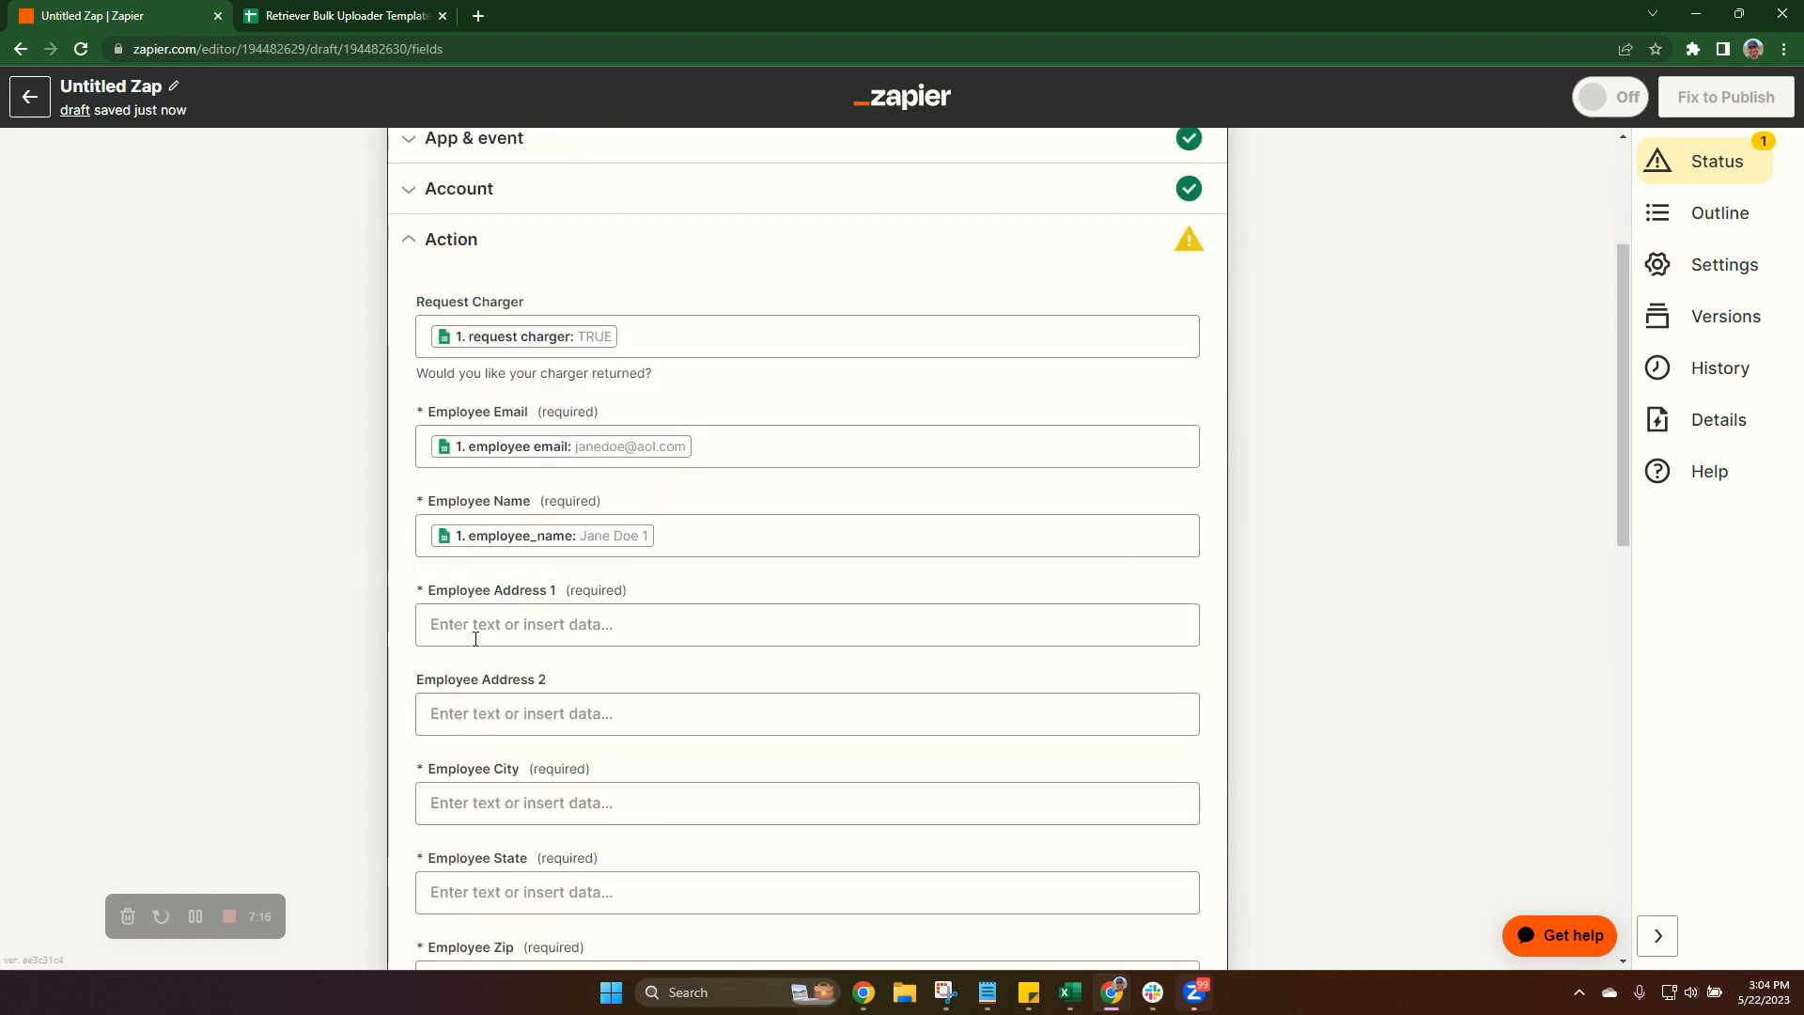
pyautogui.click(537, 624)
pyautogui.scroll(-1, 622, 883)
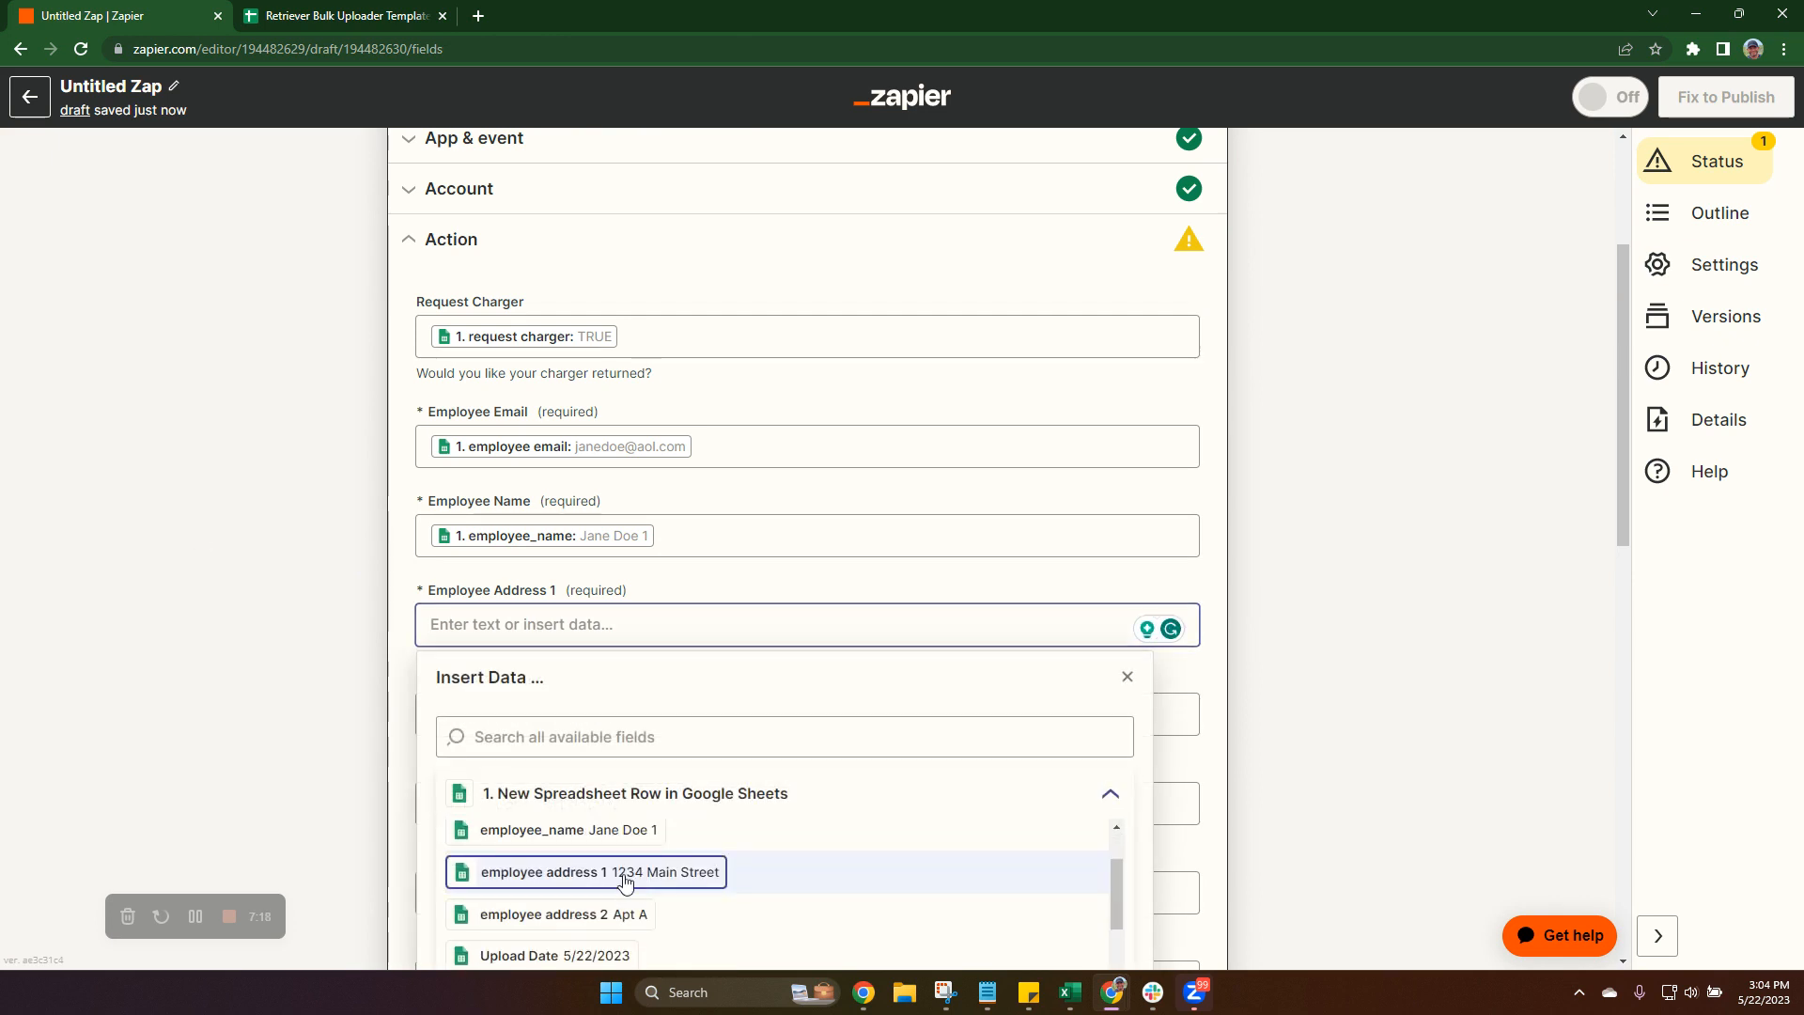
pyautogui.click(625, 872)
pyautogui.click(199, 536)
# Map Employee Address 2 to the employee address 2 column and Employee City to the employee city column
pyautogui.scroll(-3, 282, 551)
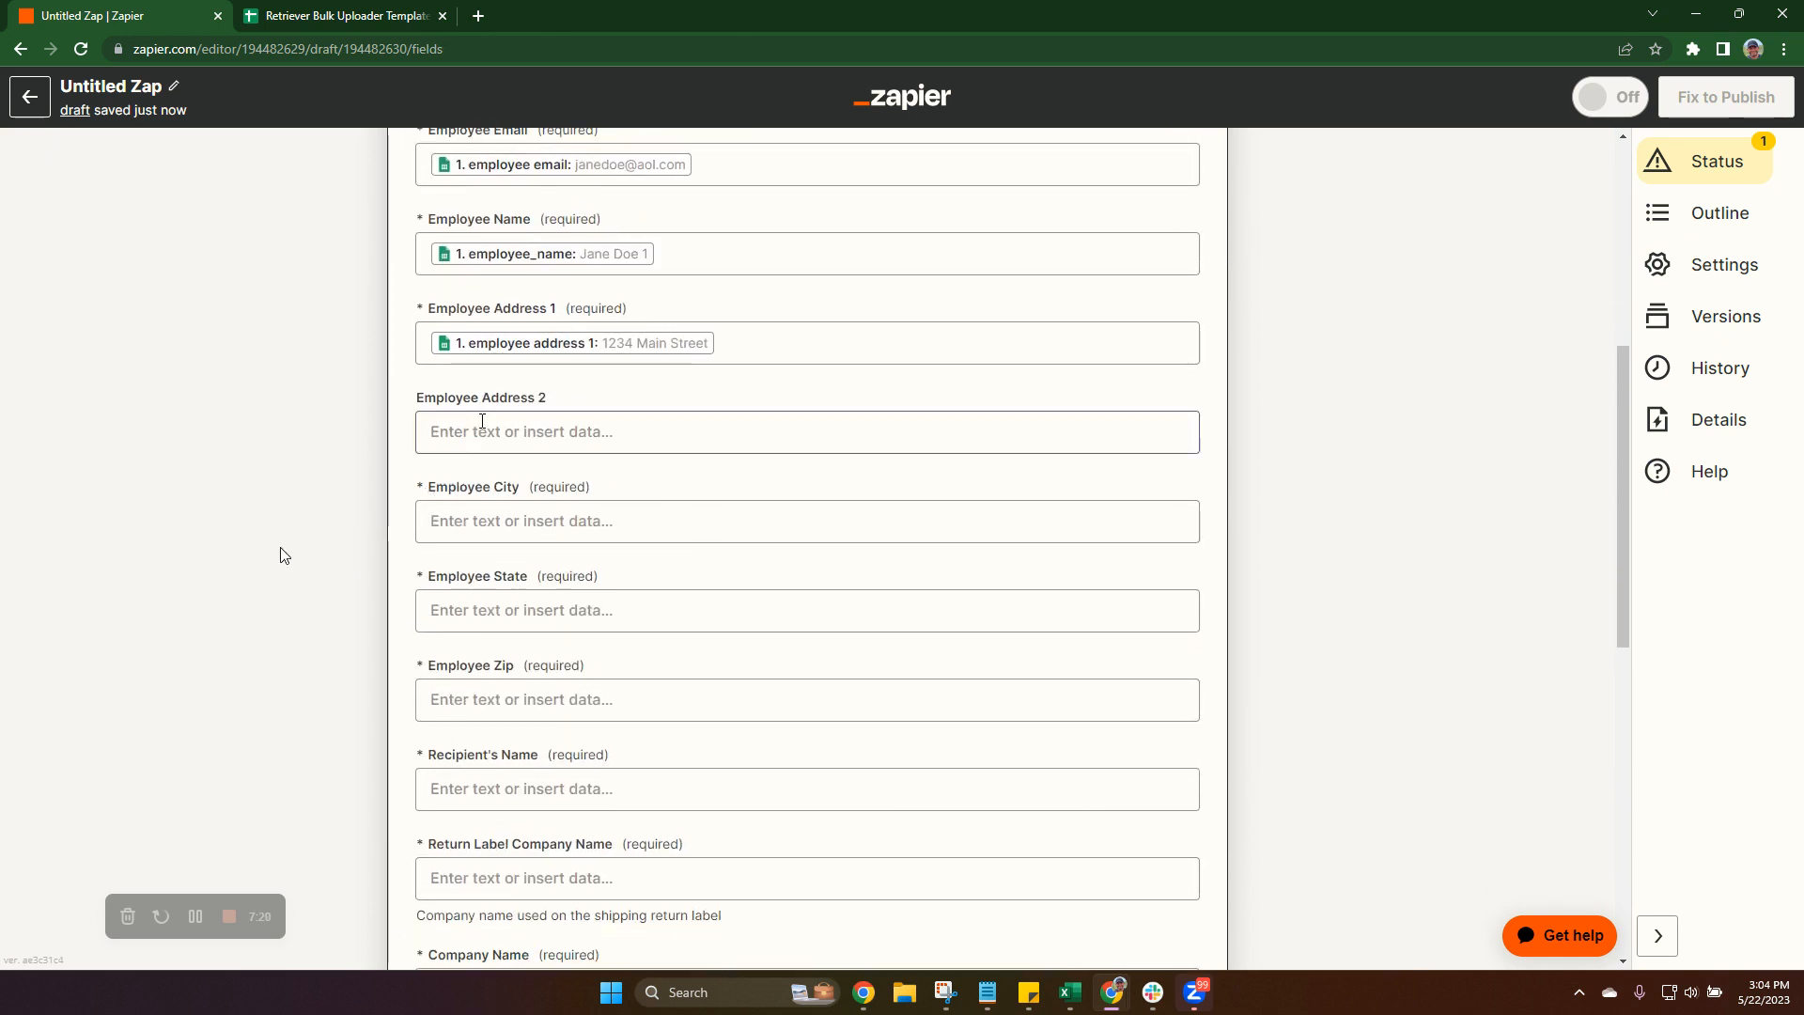
pyautogui.click(482, 432)
pyautogui.scroll(-1, 586, 724)
pyautogui.click(585, 718)
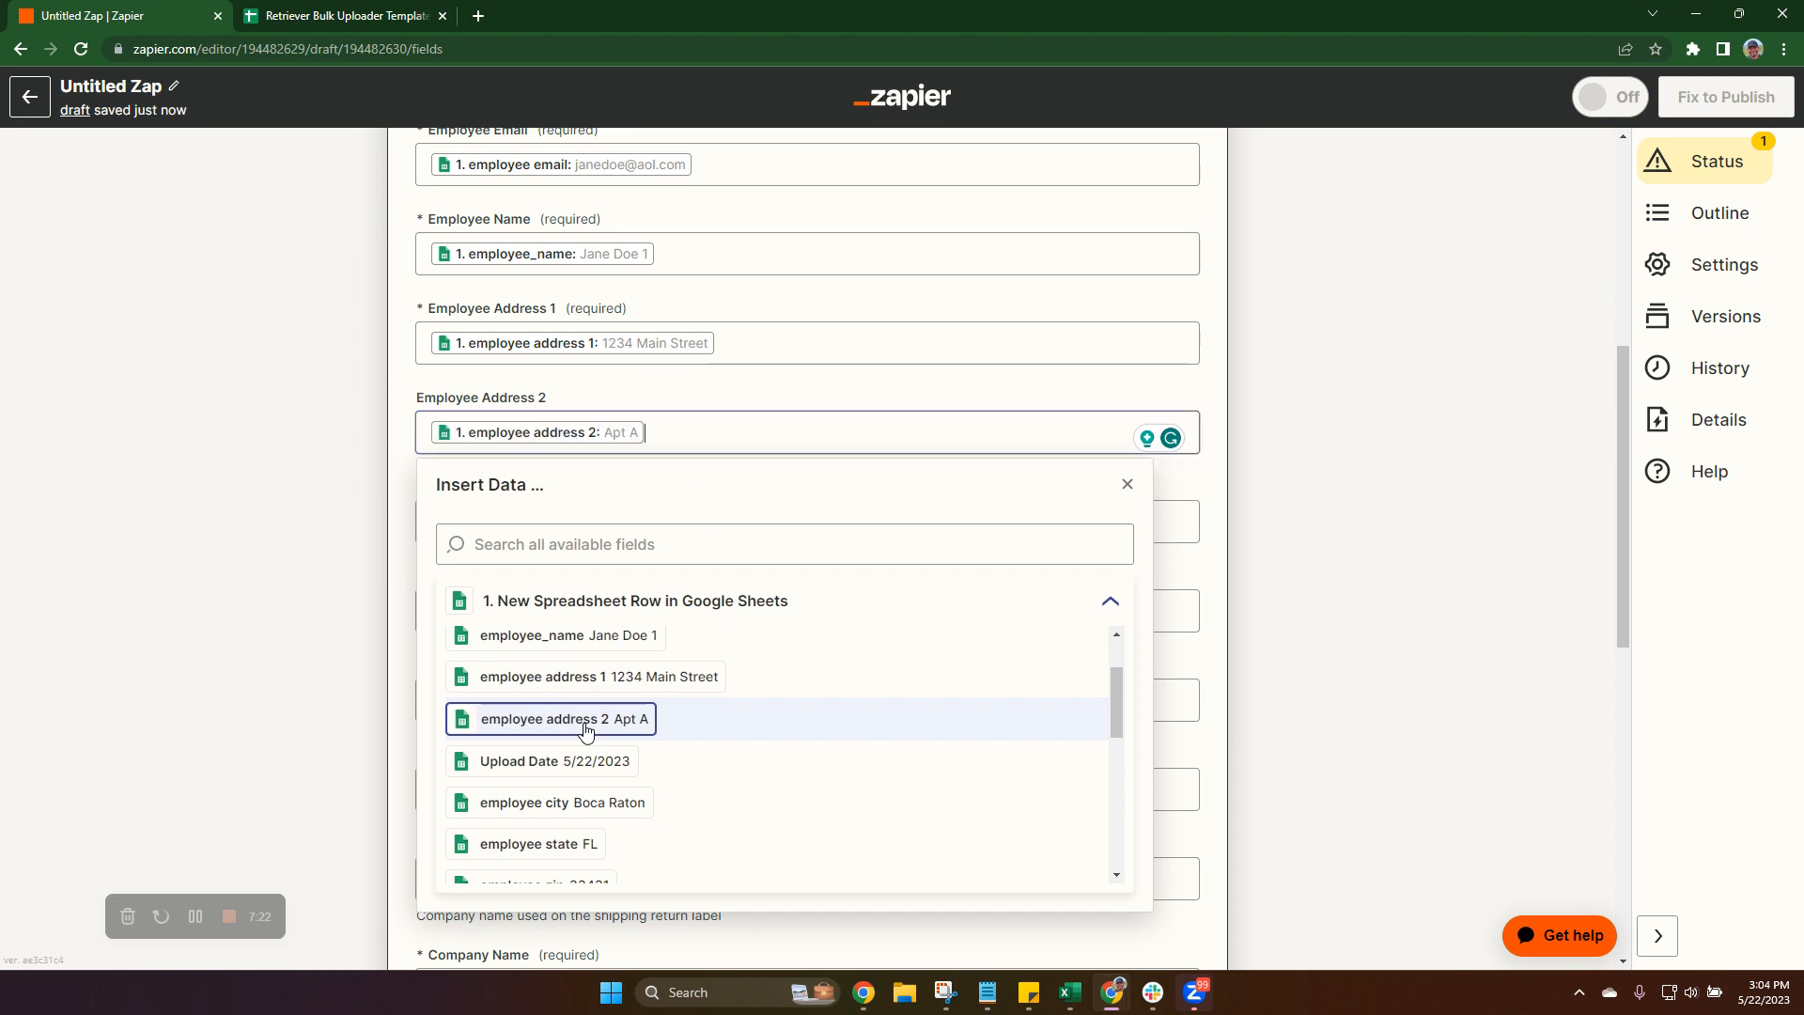
pyautogui.click(153, 459)
pyautogui.click(455, 529)
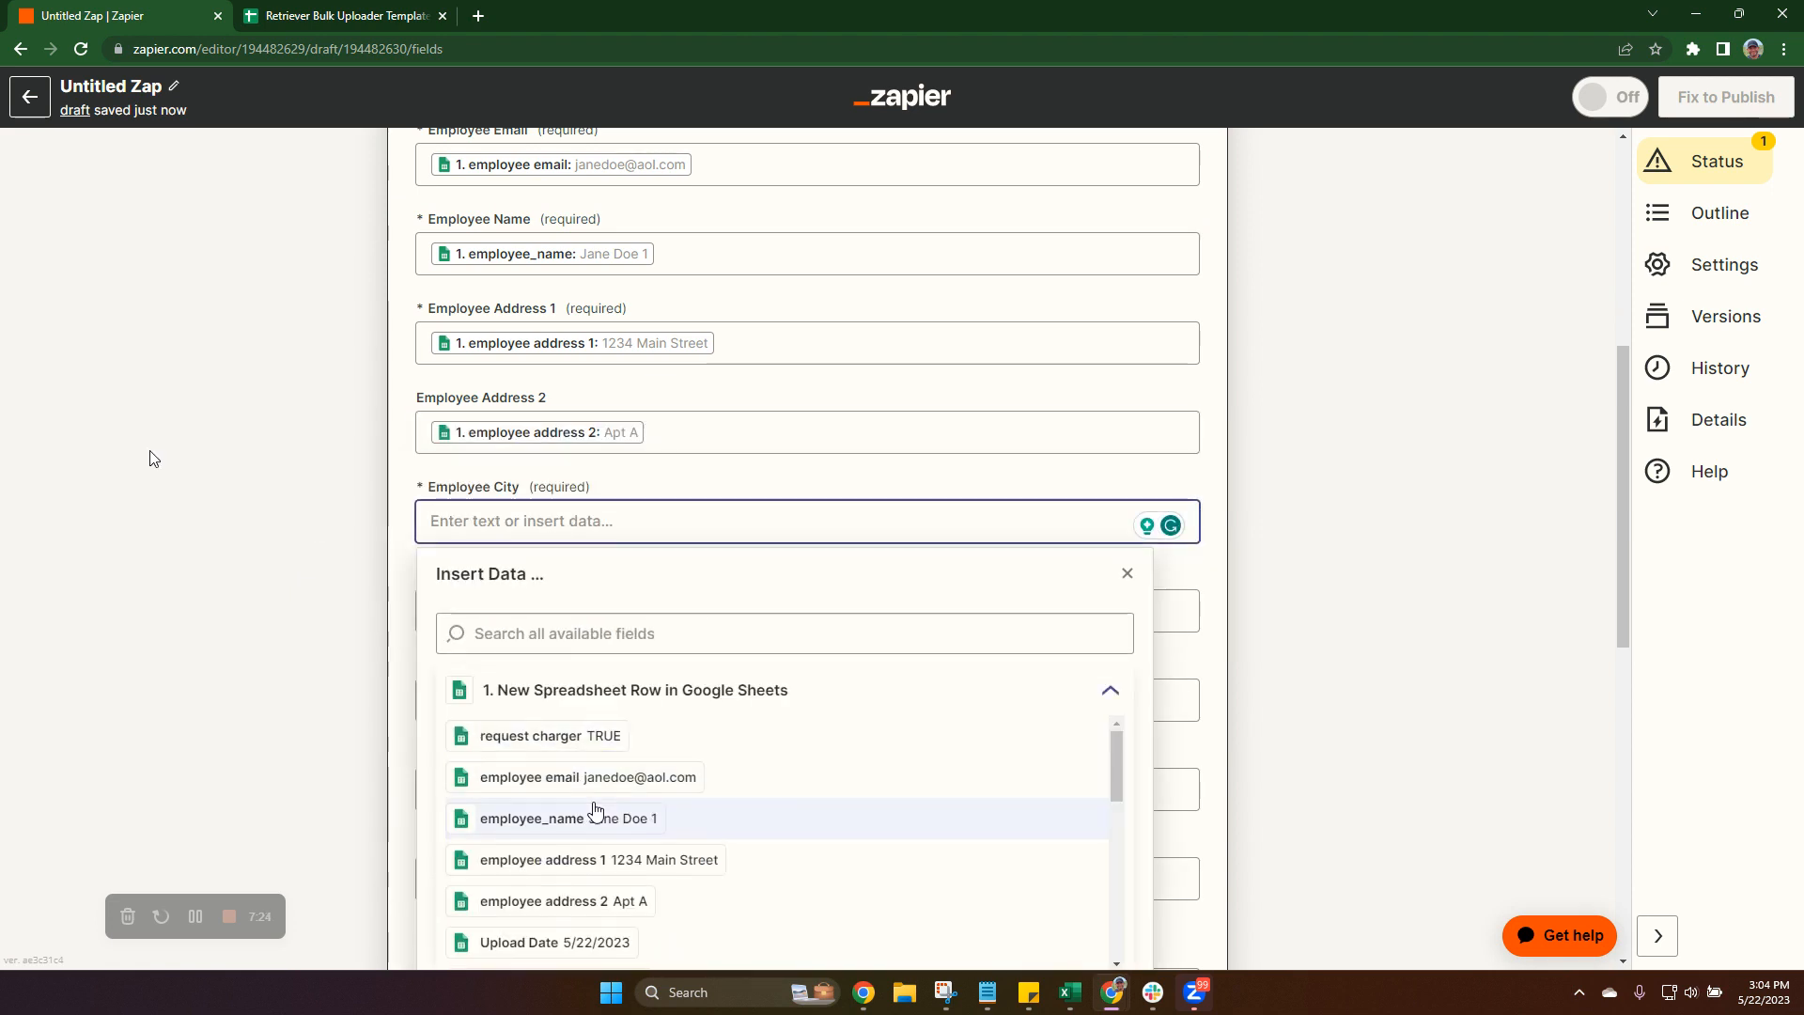
pyautogui.scroll(-3, 595, 810)
pyautogui.click(592, 799)
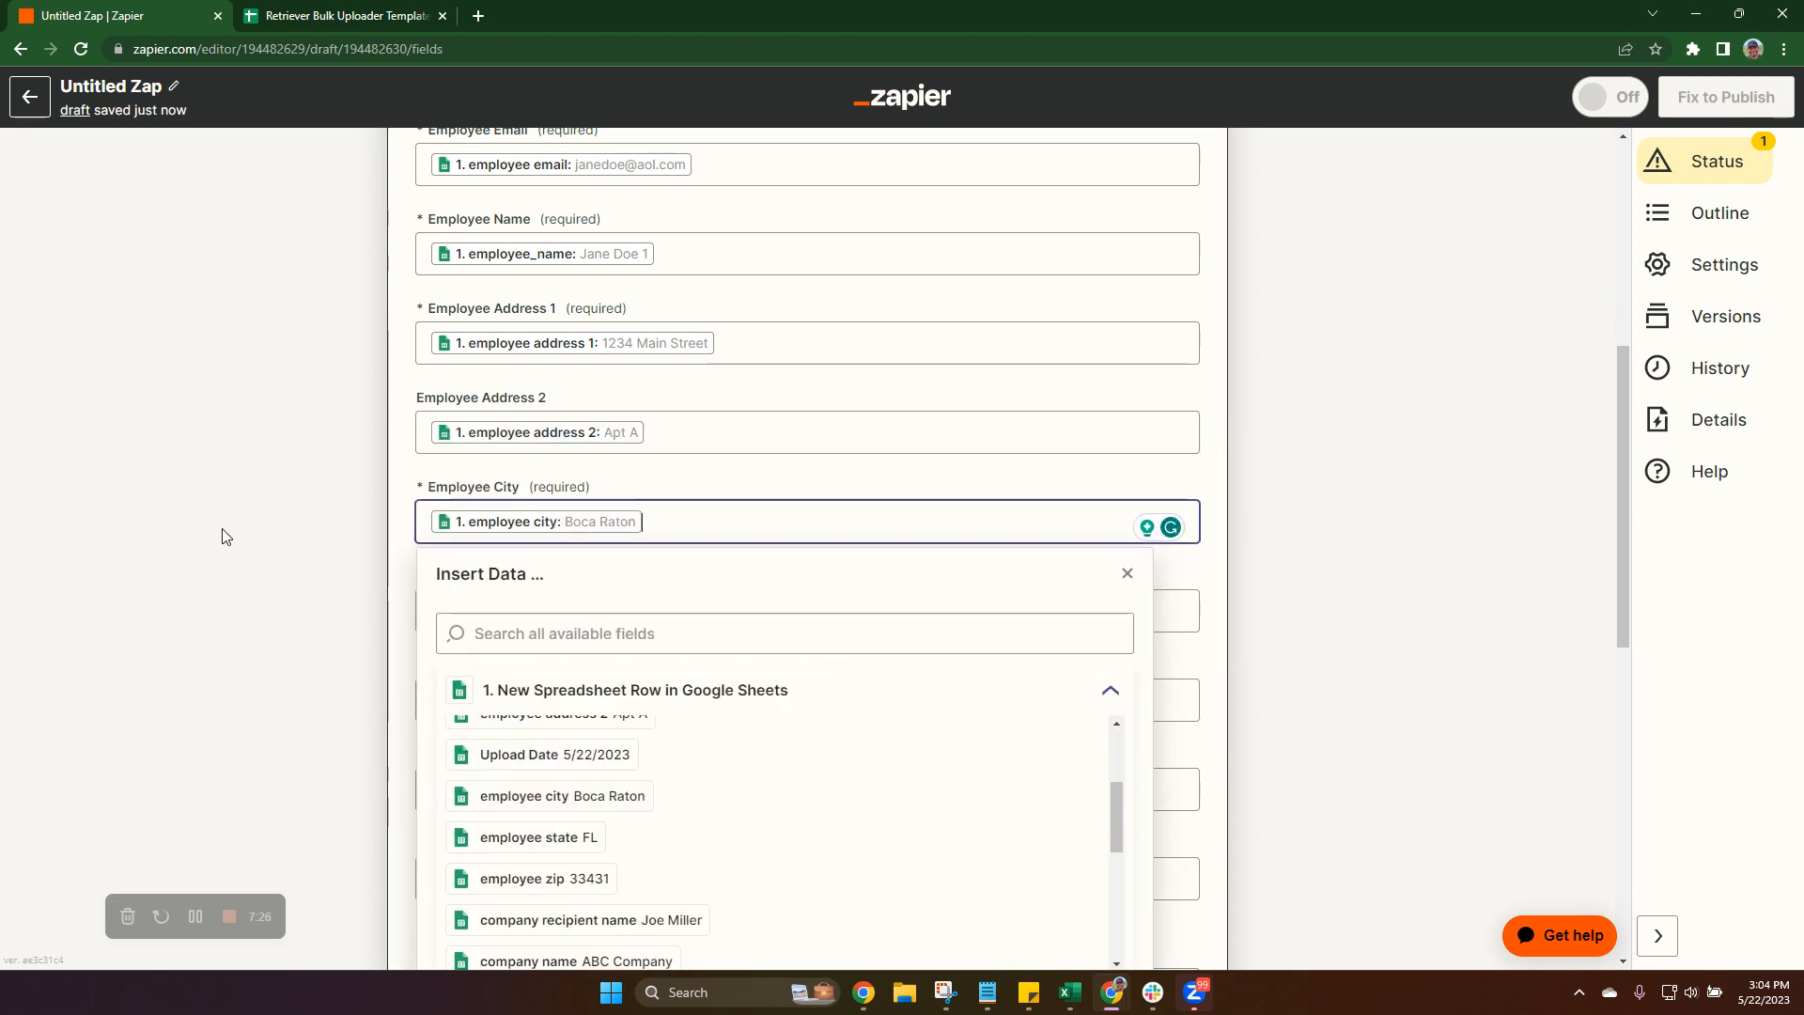
pyautogui.click(226, 536)
# Map Employee State to the employee state column and Employee Zip to the employee zip column
pyautogui.click(484, 611)
pyautogui.scroll(-1, 583, 773)
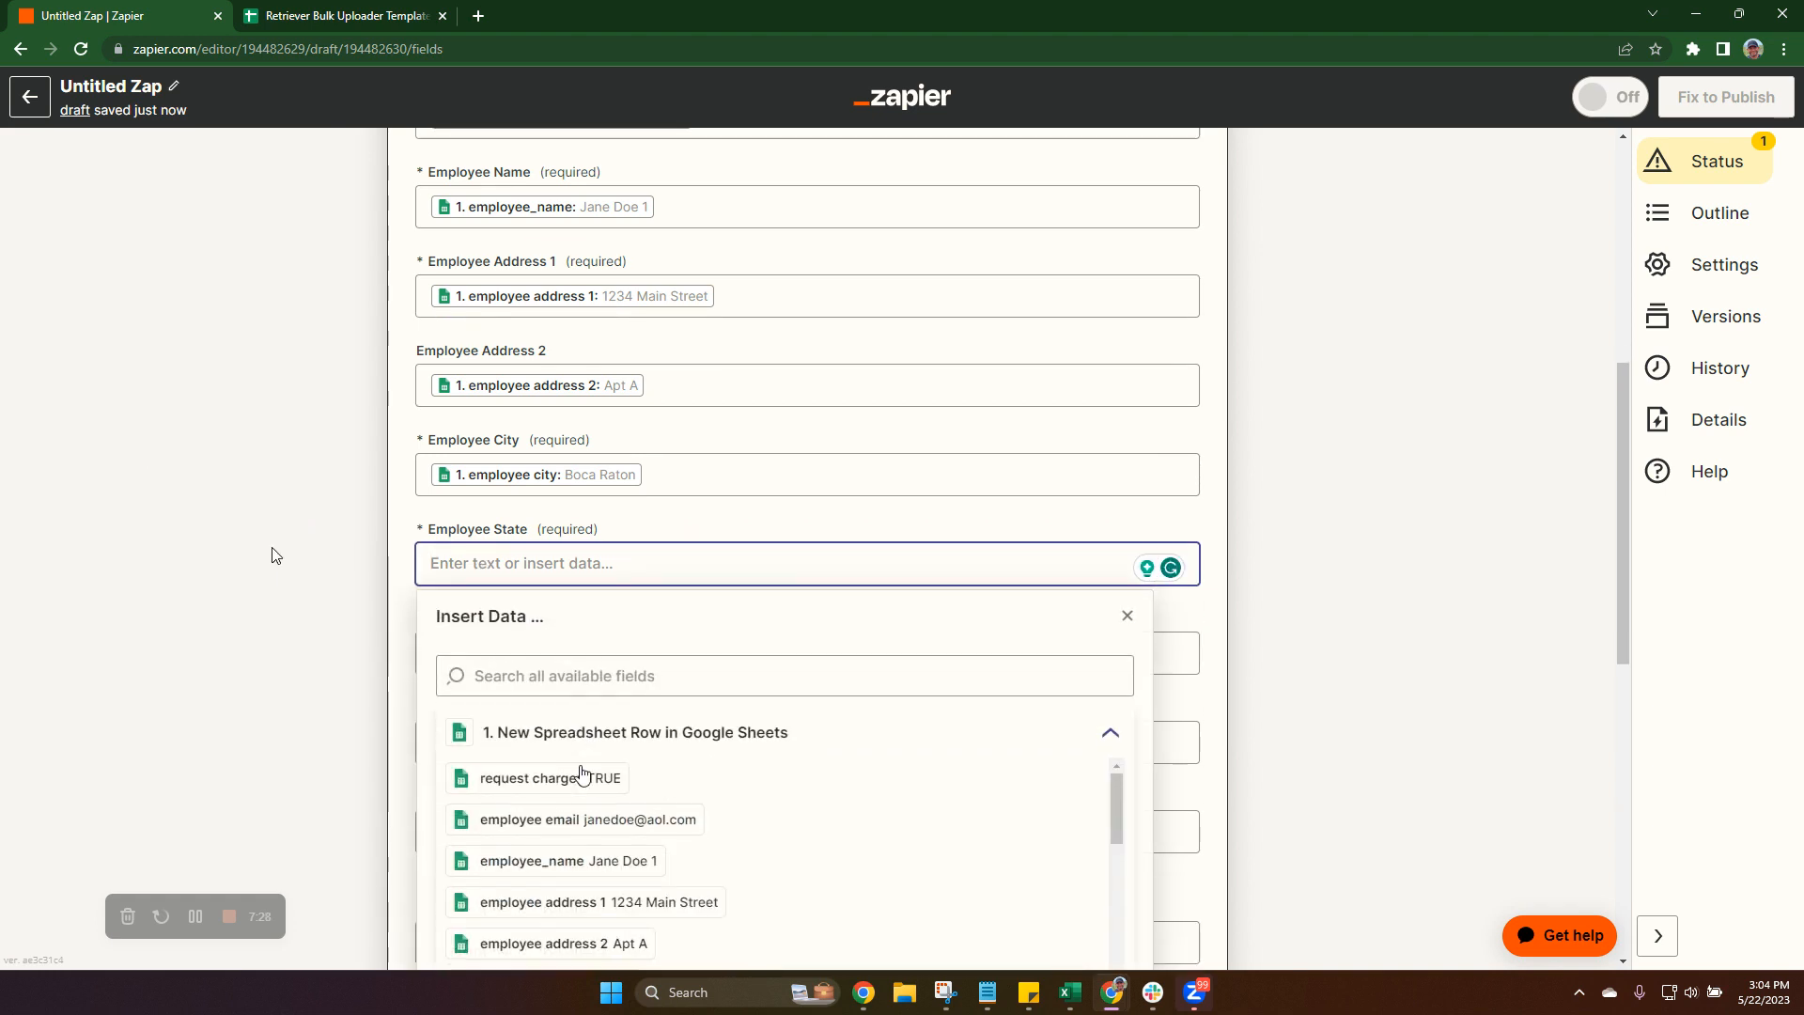
pyautogui.scroll(-3, 583, 773)
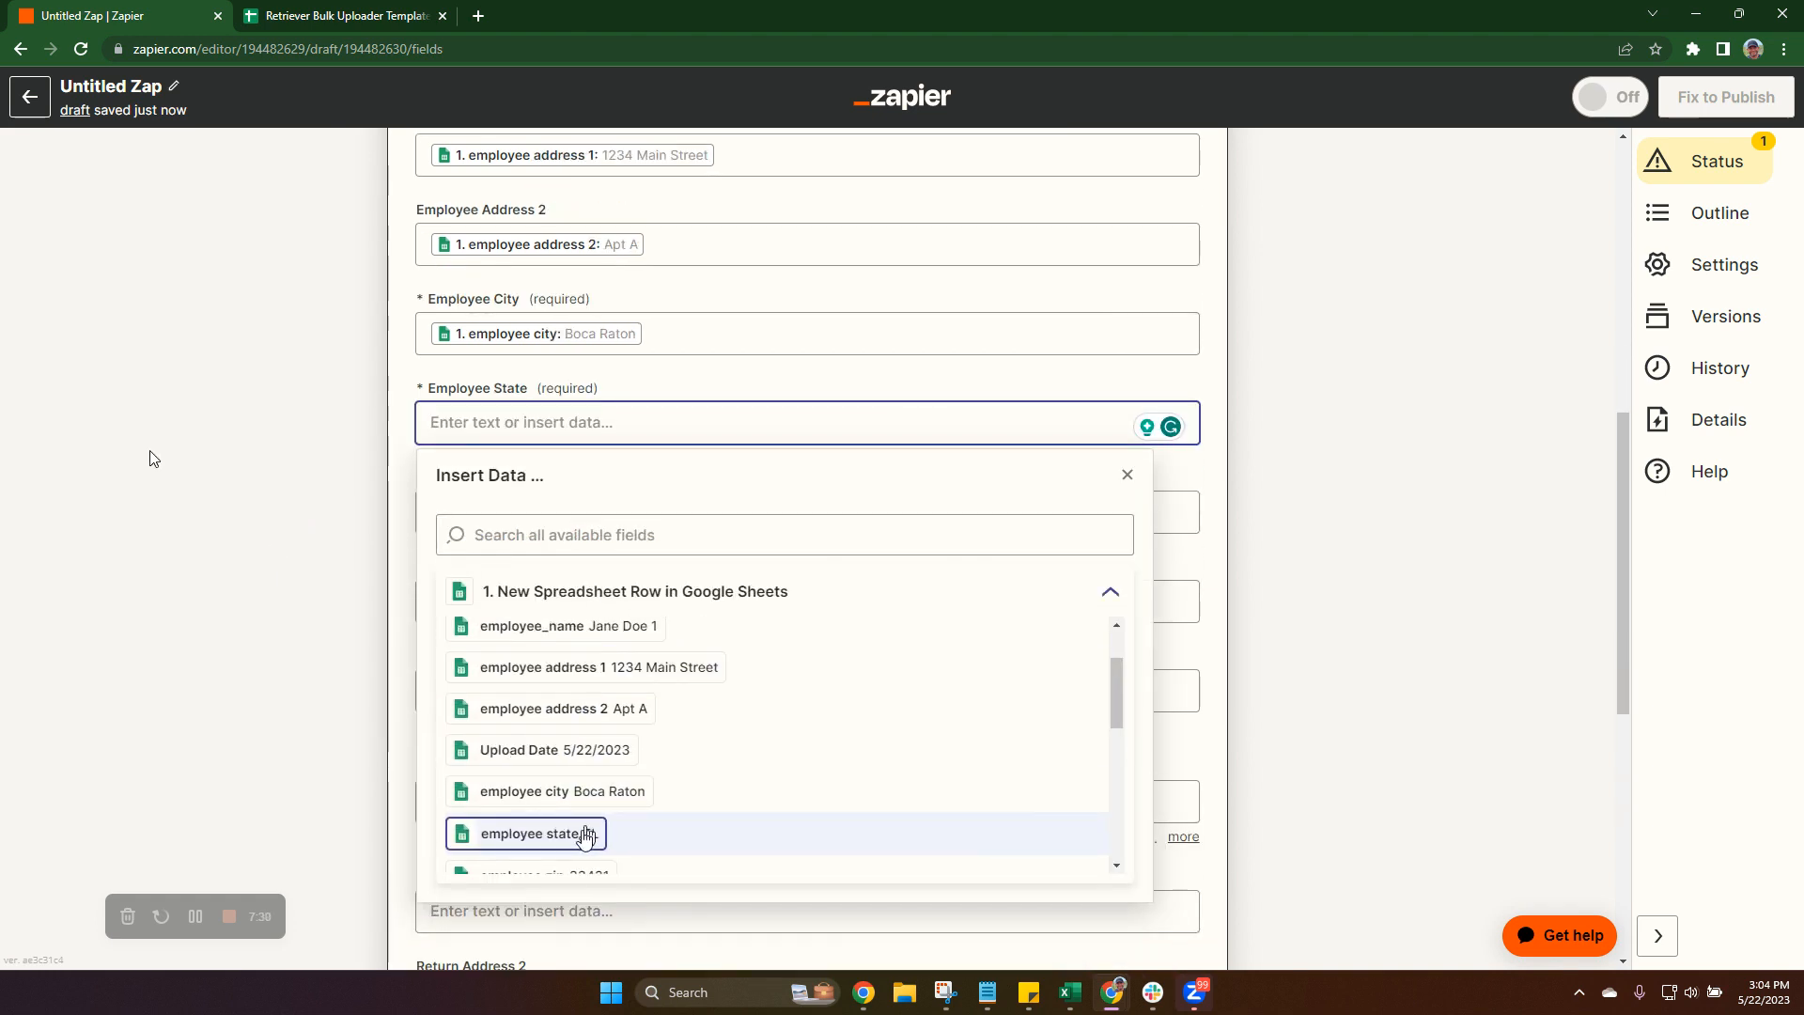
pyautogui.click(584, 834)
pyautogui.click(322, 516)
pyautogui.click(442, 512)
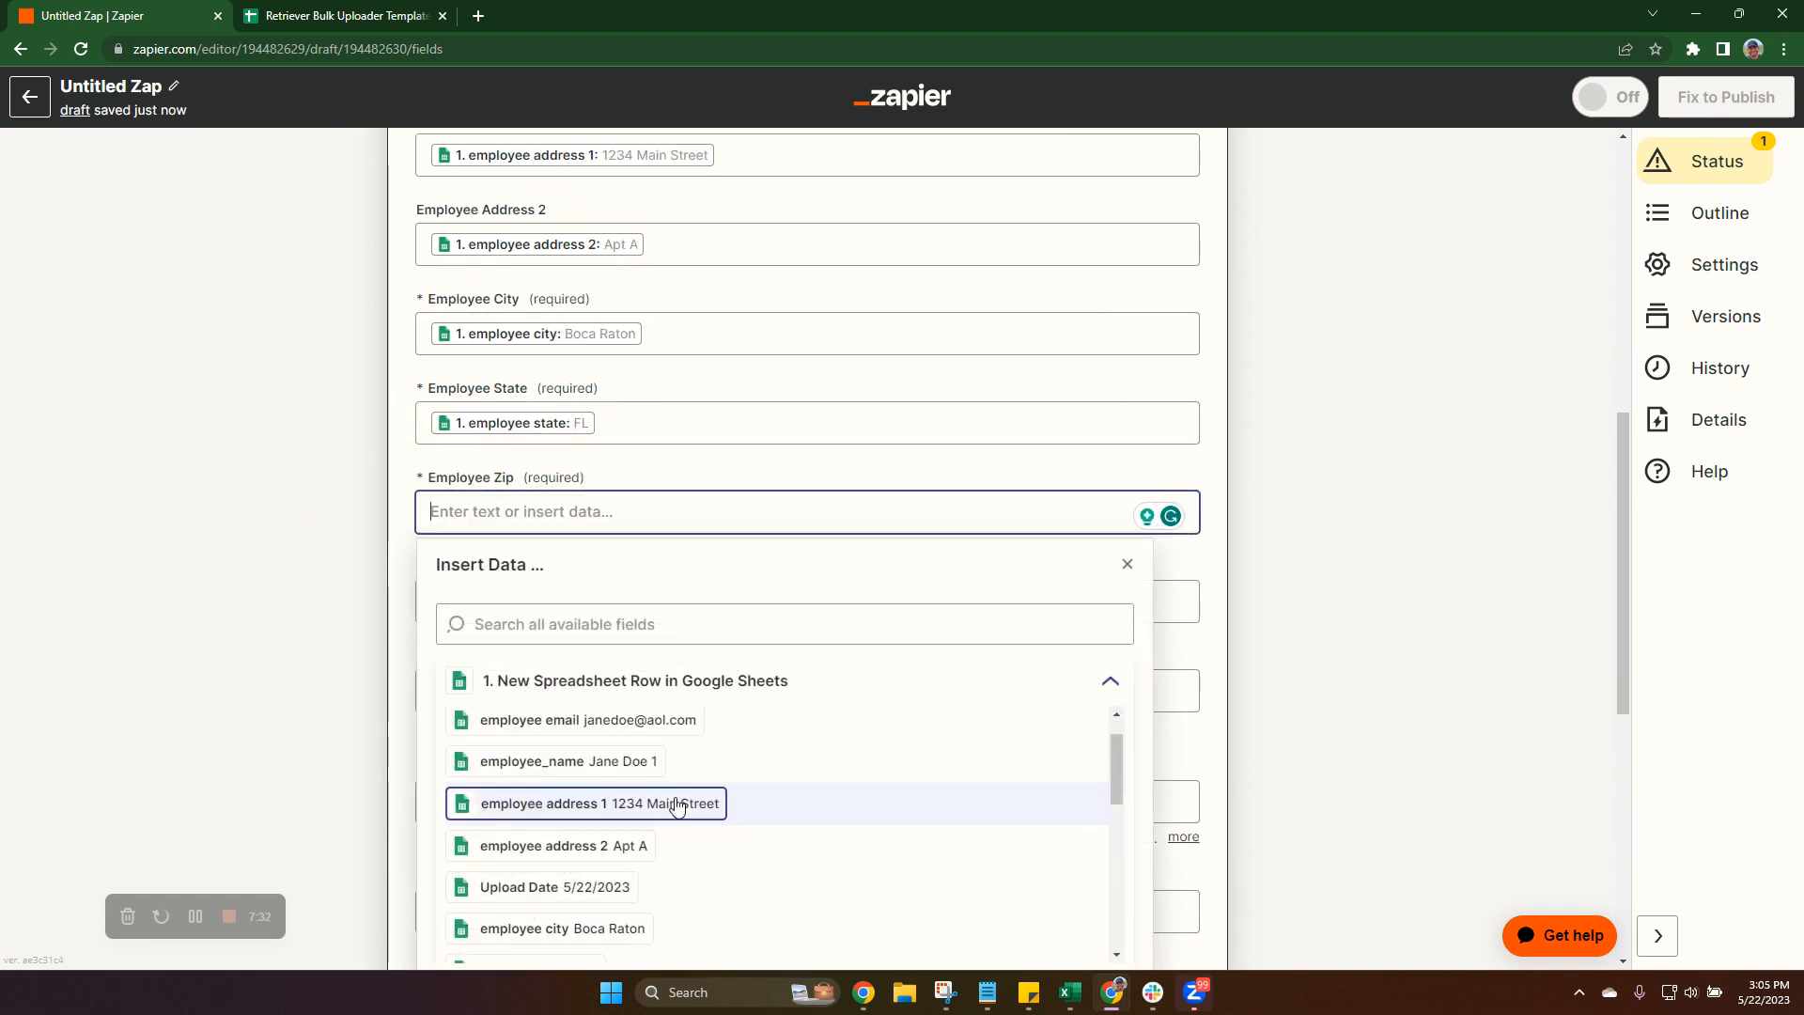
pyautogui.scroll(-3, 676, 806)
pyautogui.click(576, 779)
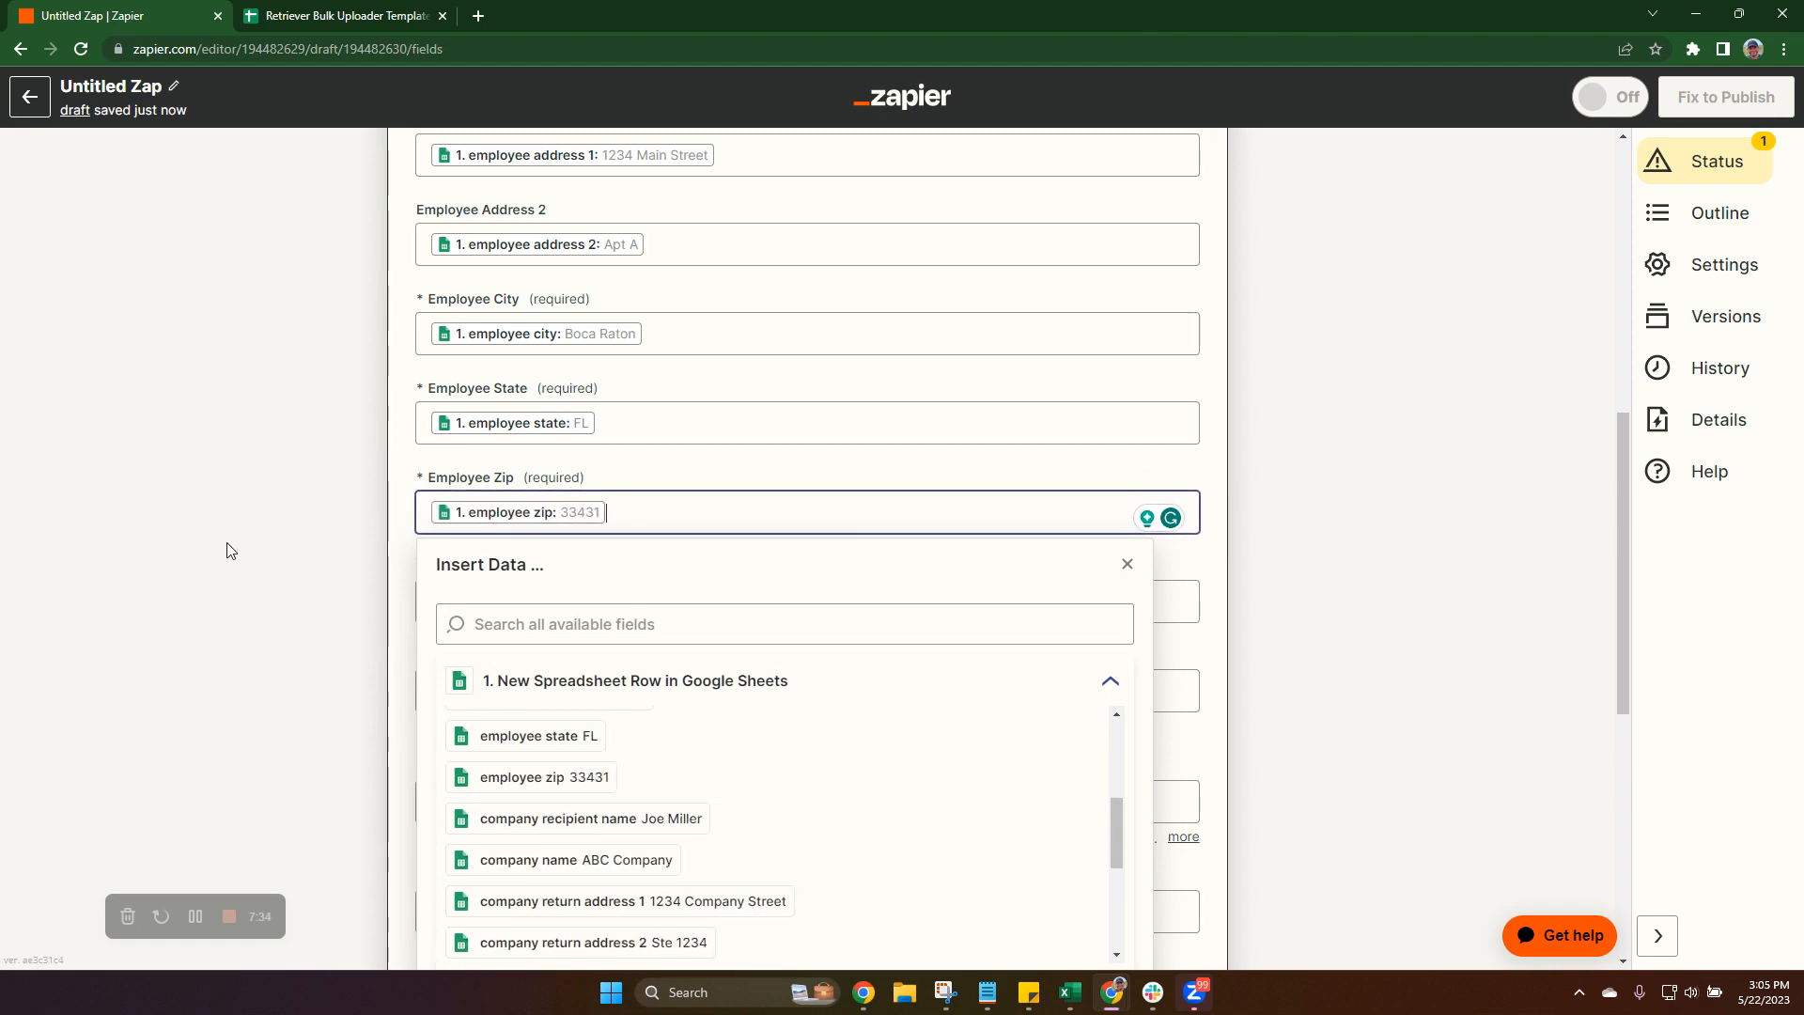
# Map Recipient's Name to the company recipient name column and Return Label Company Name to the company name column
pyautogui.press('Tab')
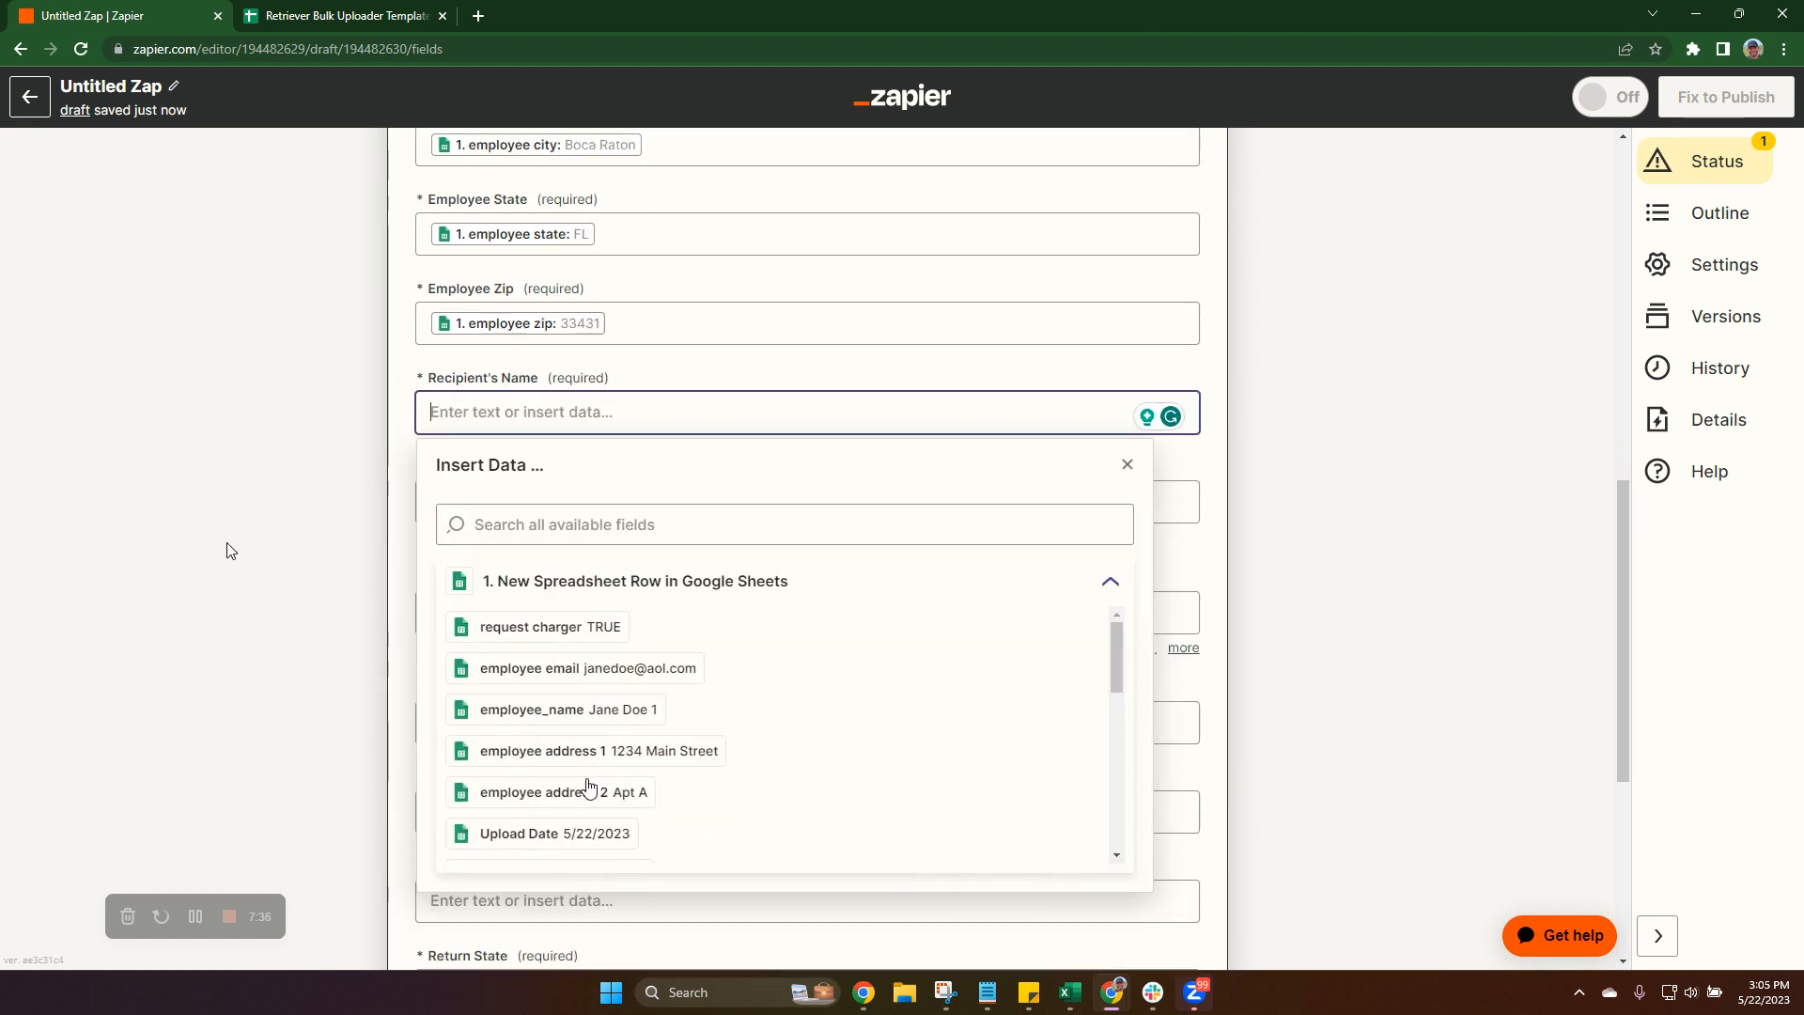
pyautogui.scroll(-3, 602, 719)
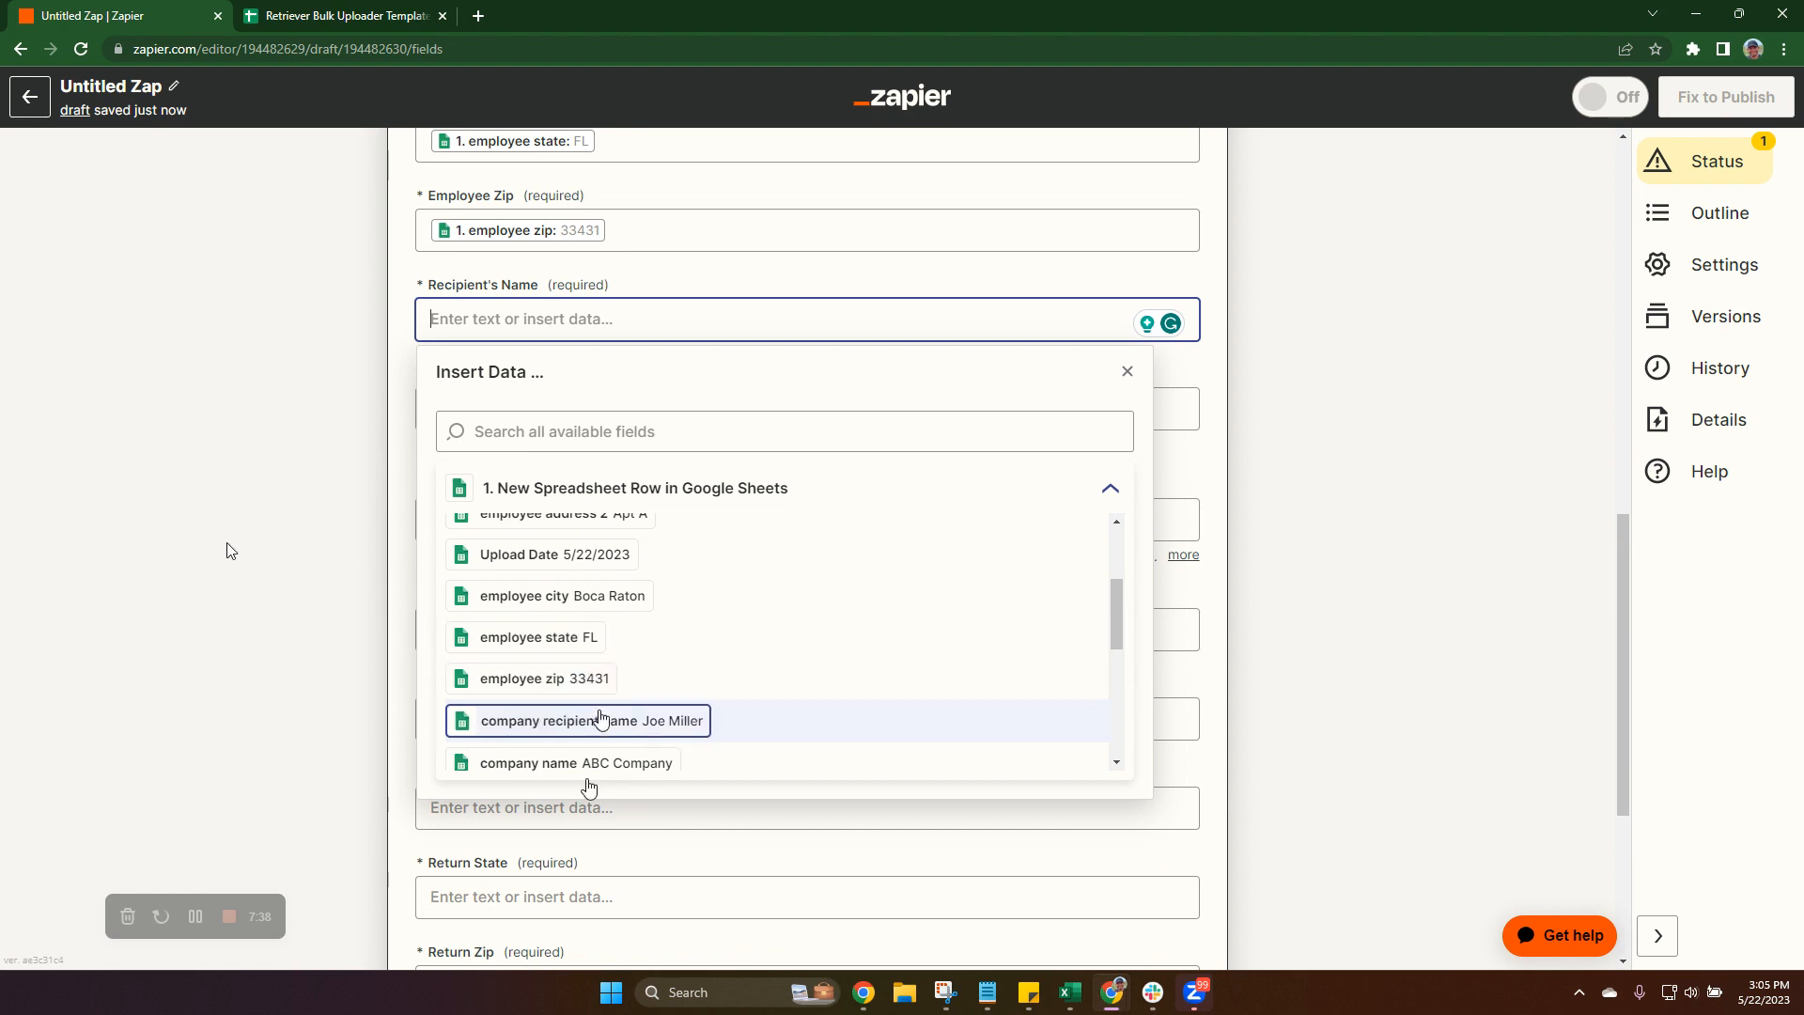
pyautogui.click(601, 719)
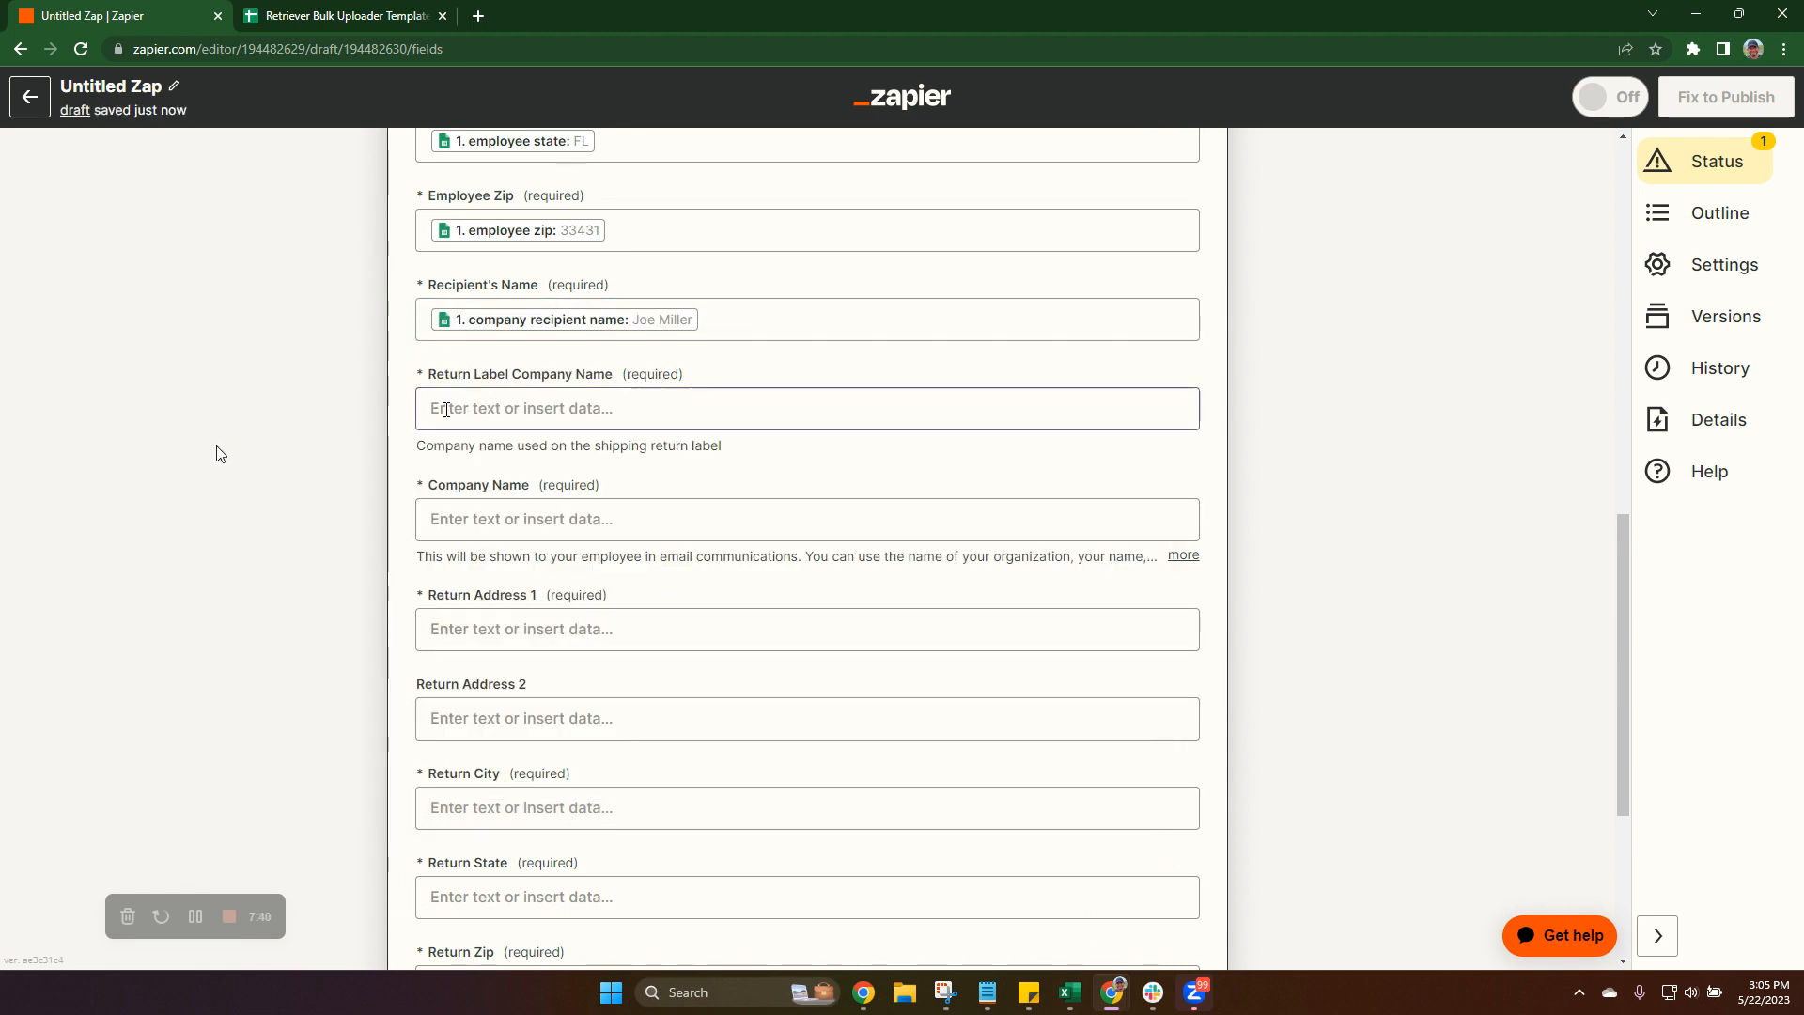
pyautogui.click(447, 410)
pyautogui.scroll(-5, 588, 639)
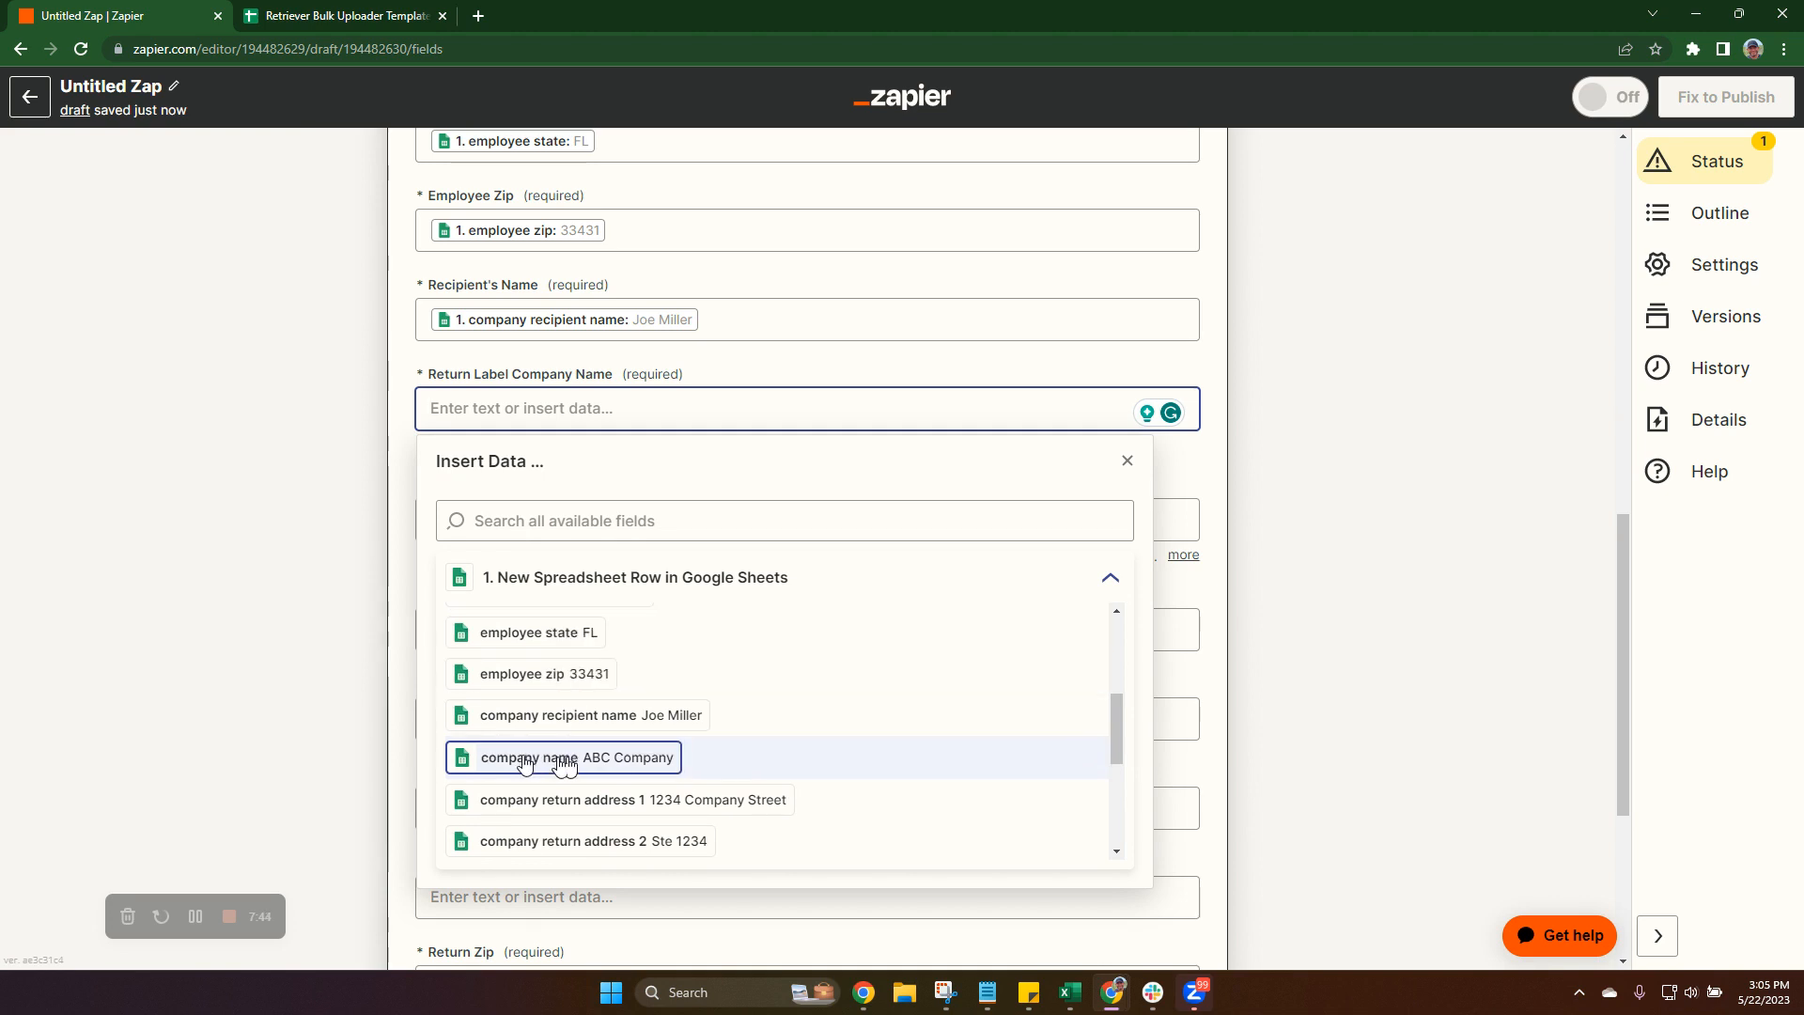
pyautogui.click(528, 758)
pyautogui.click(225, 503)
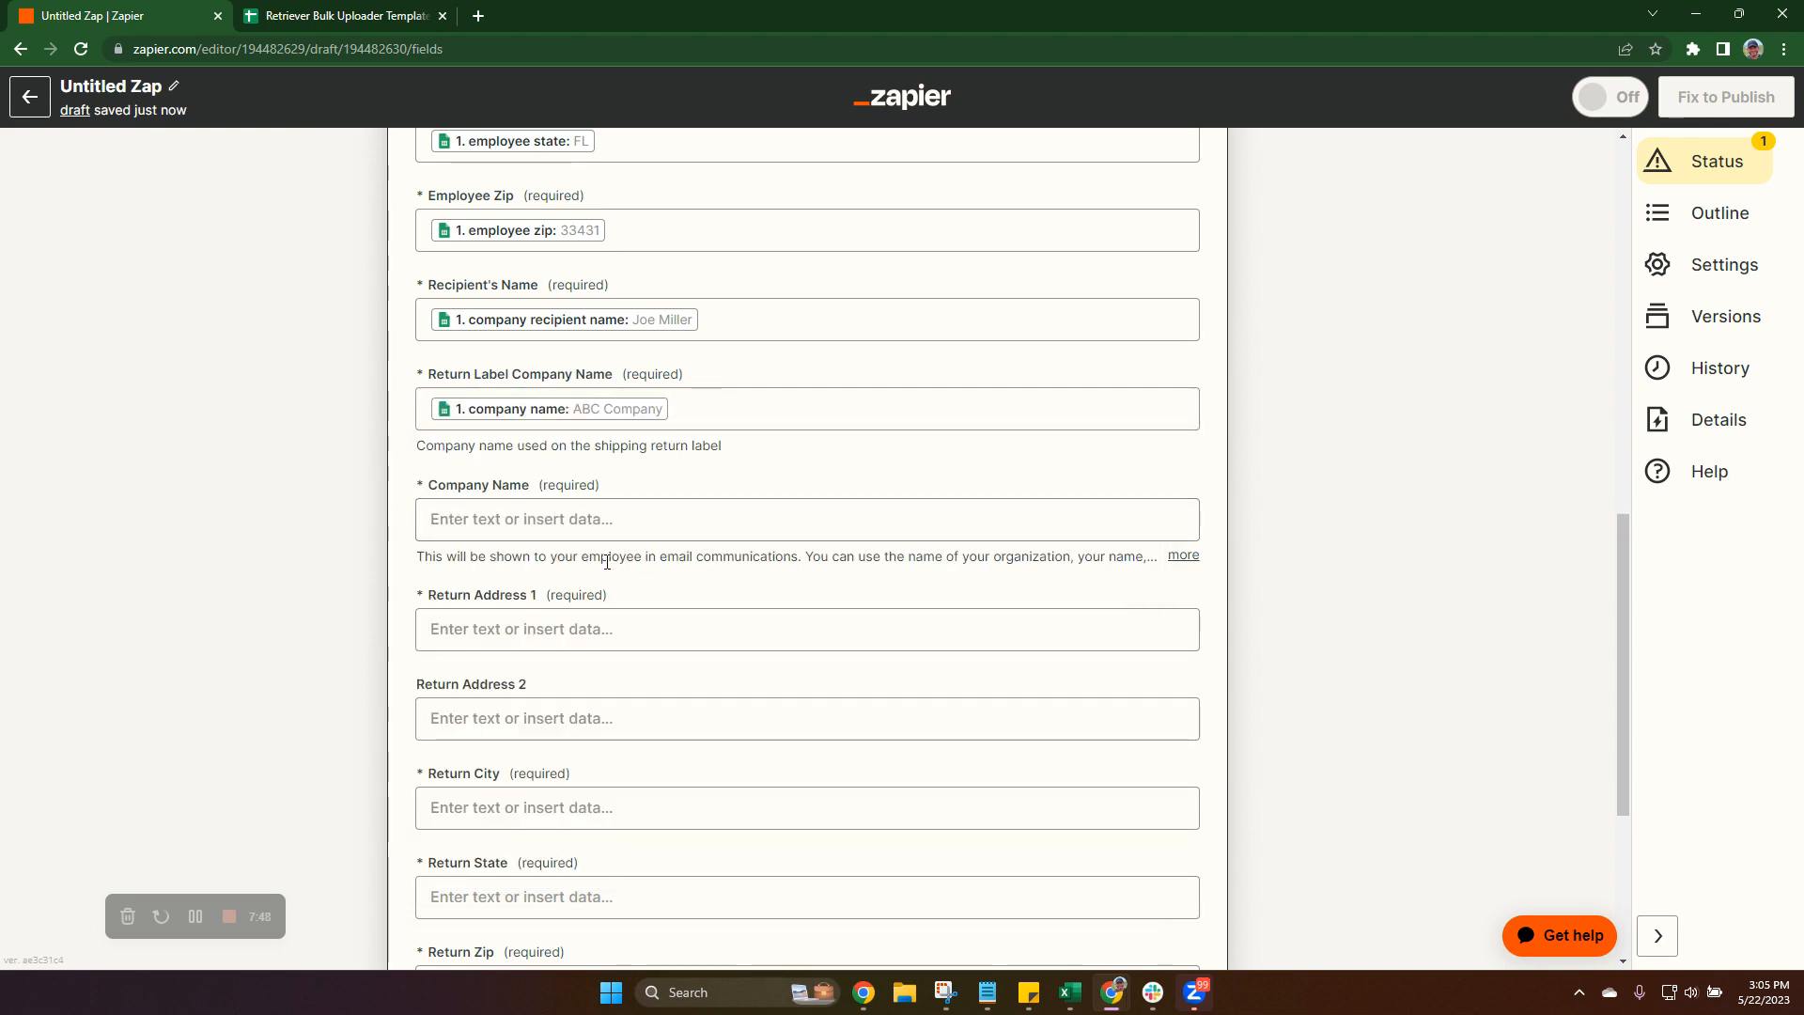
# Map the Company Name field to the sheet's company display name column
pyautogui.moveTo(630, 562); pyautogui.dragTo(759, 559)
pyautogui.click(636, 516)
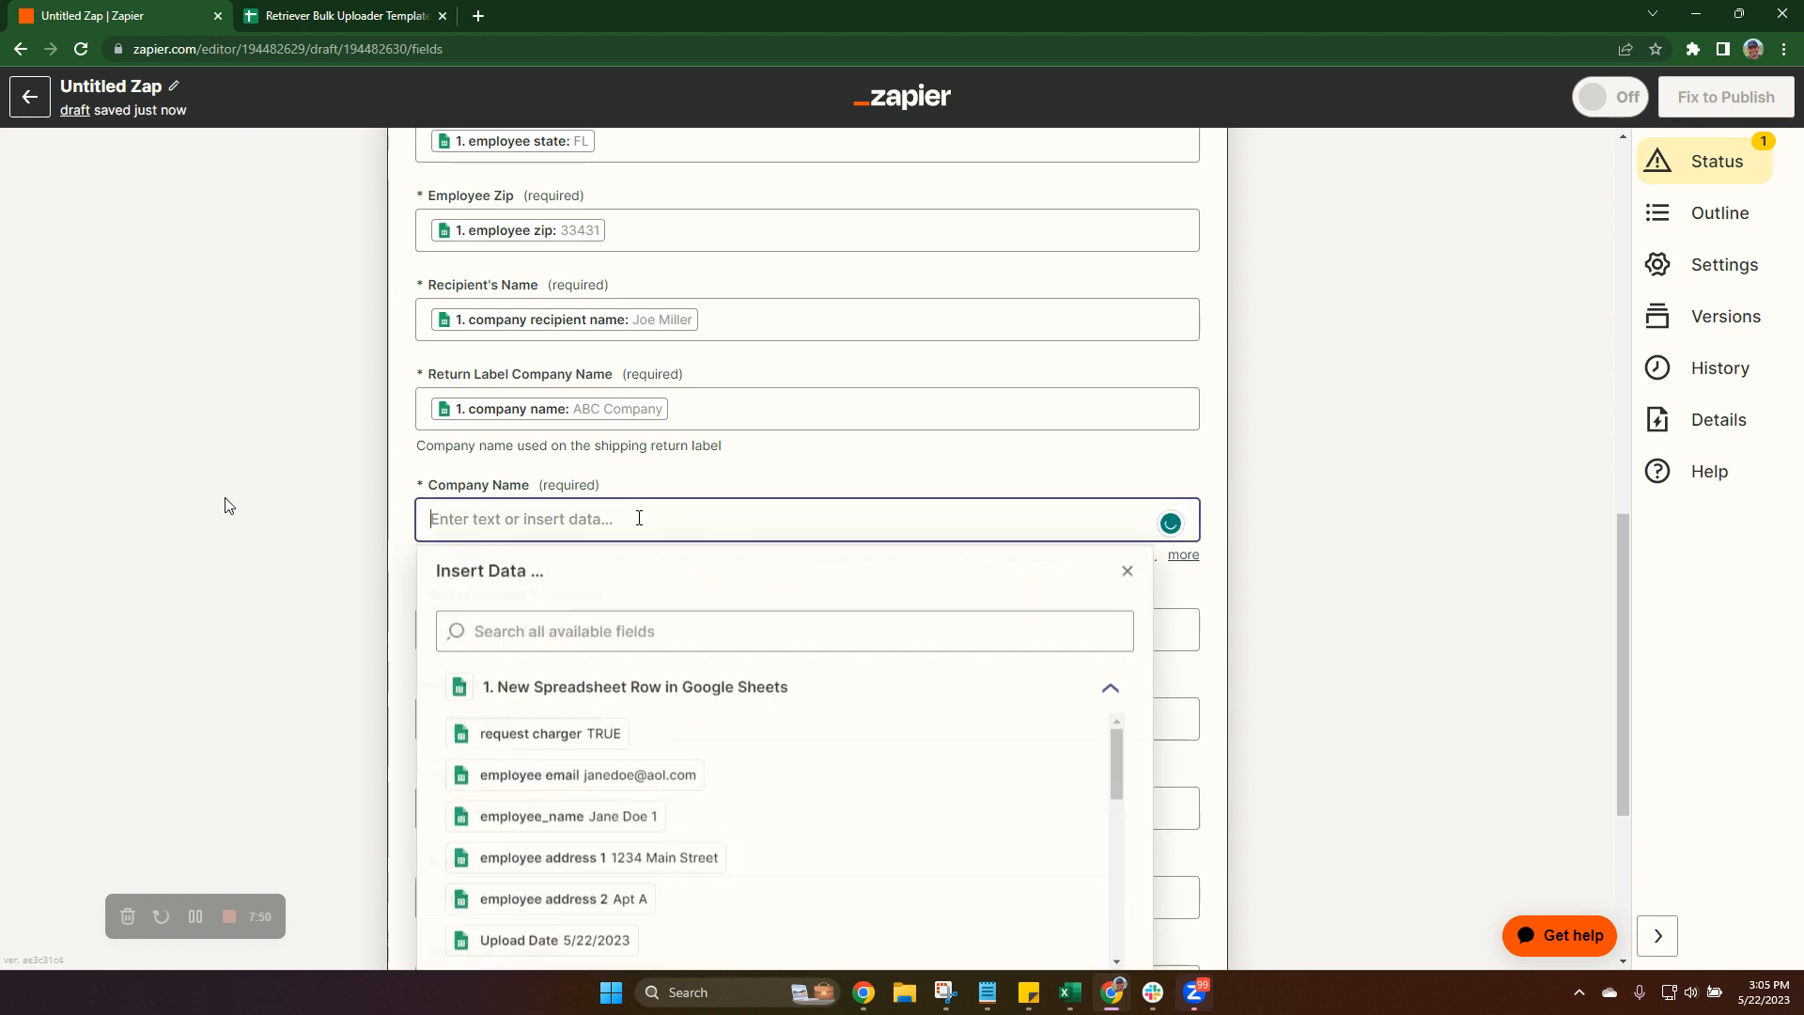
pyautogui.scroll(-7, 647, 775)
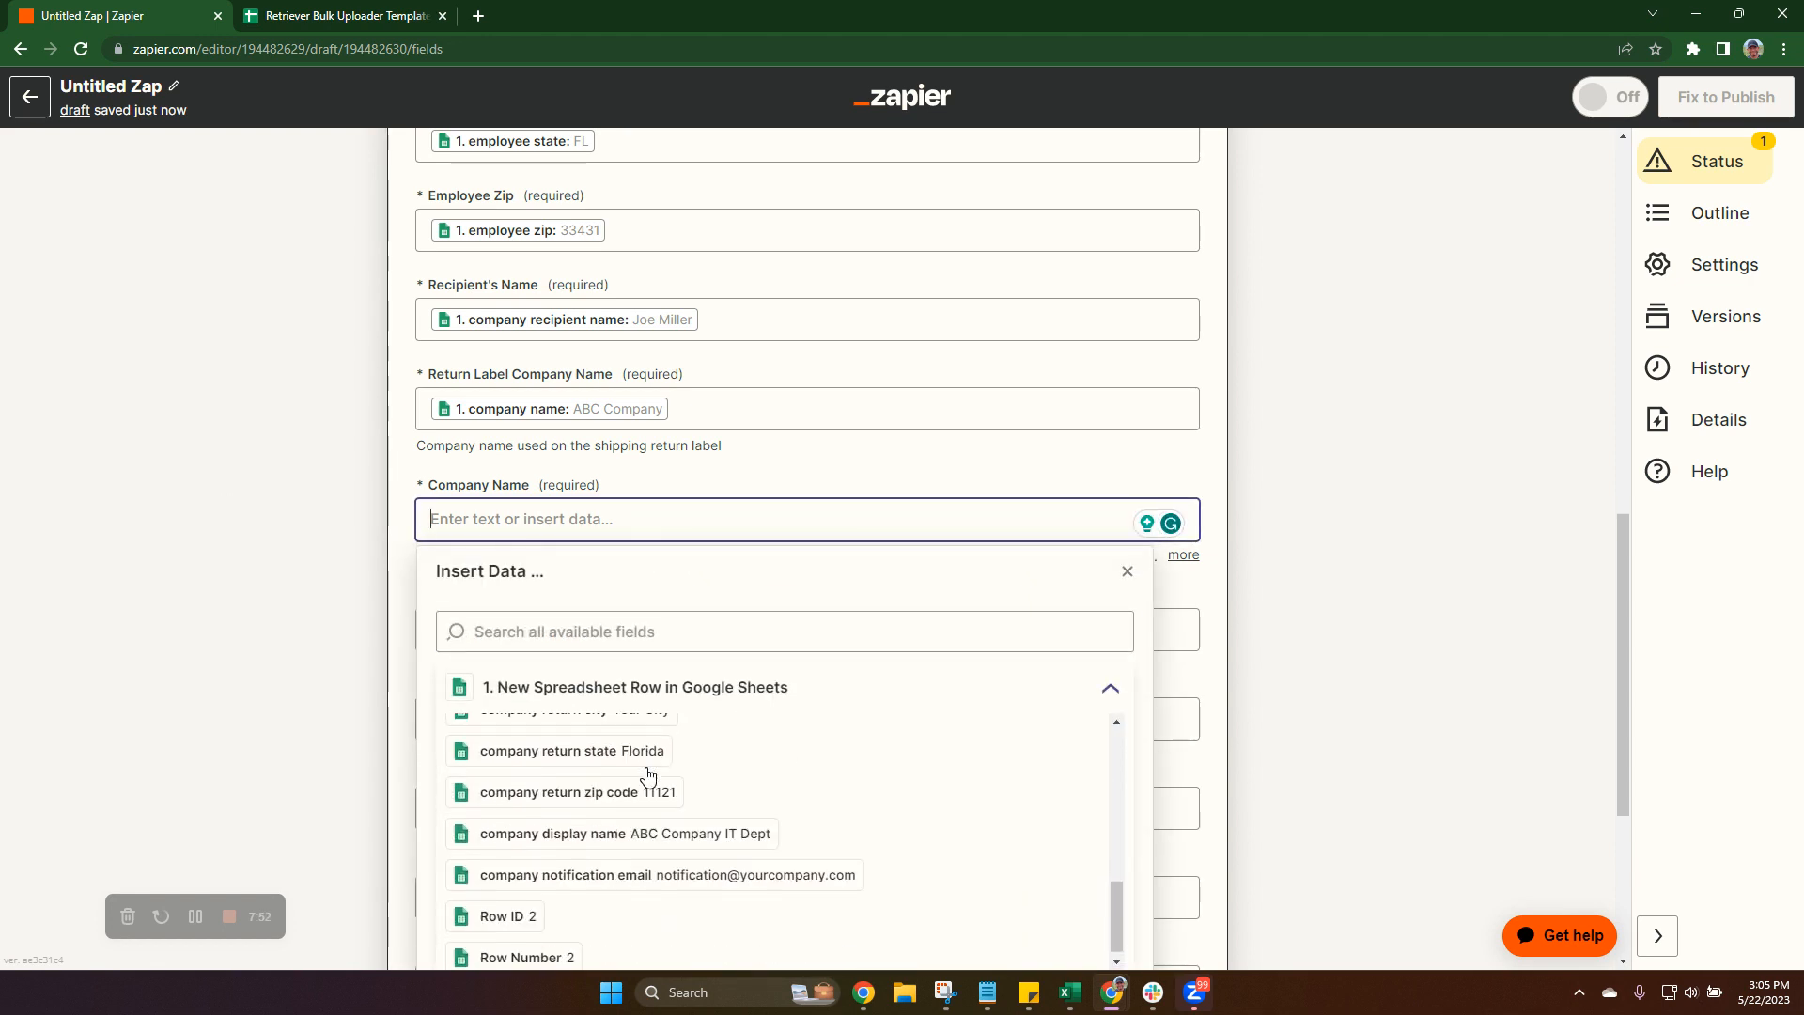
pyautogui.click(620, 844)
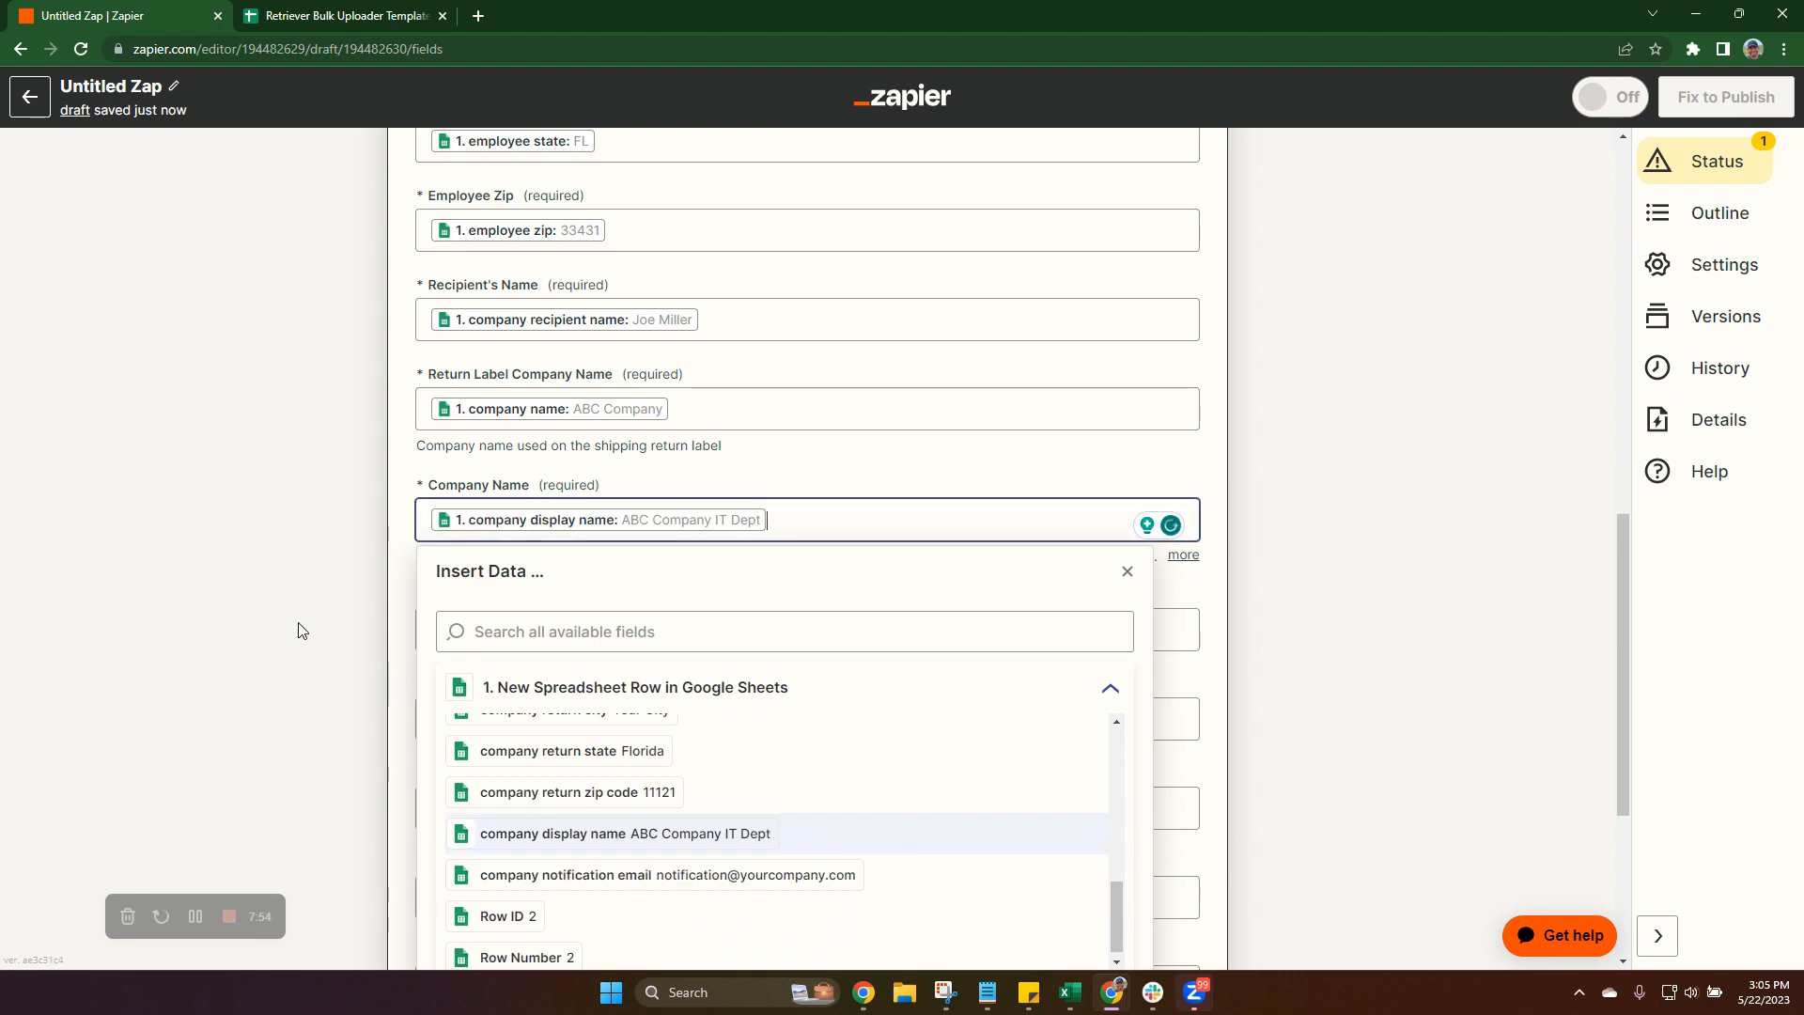
pyautogui.click(402, 574)
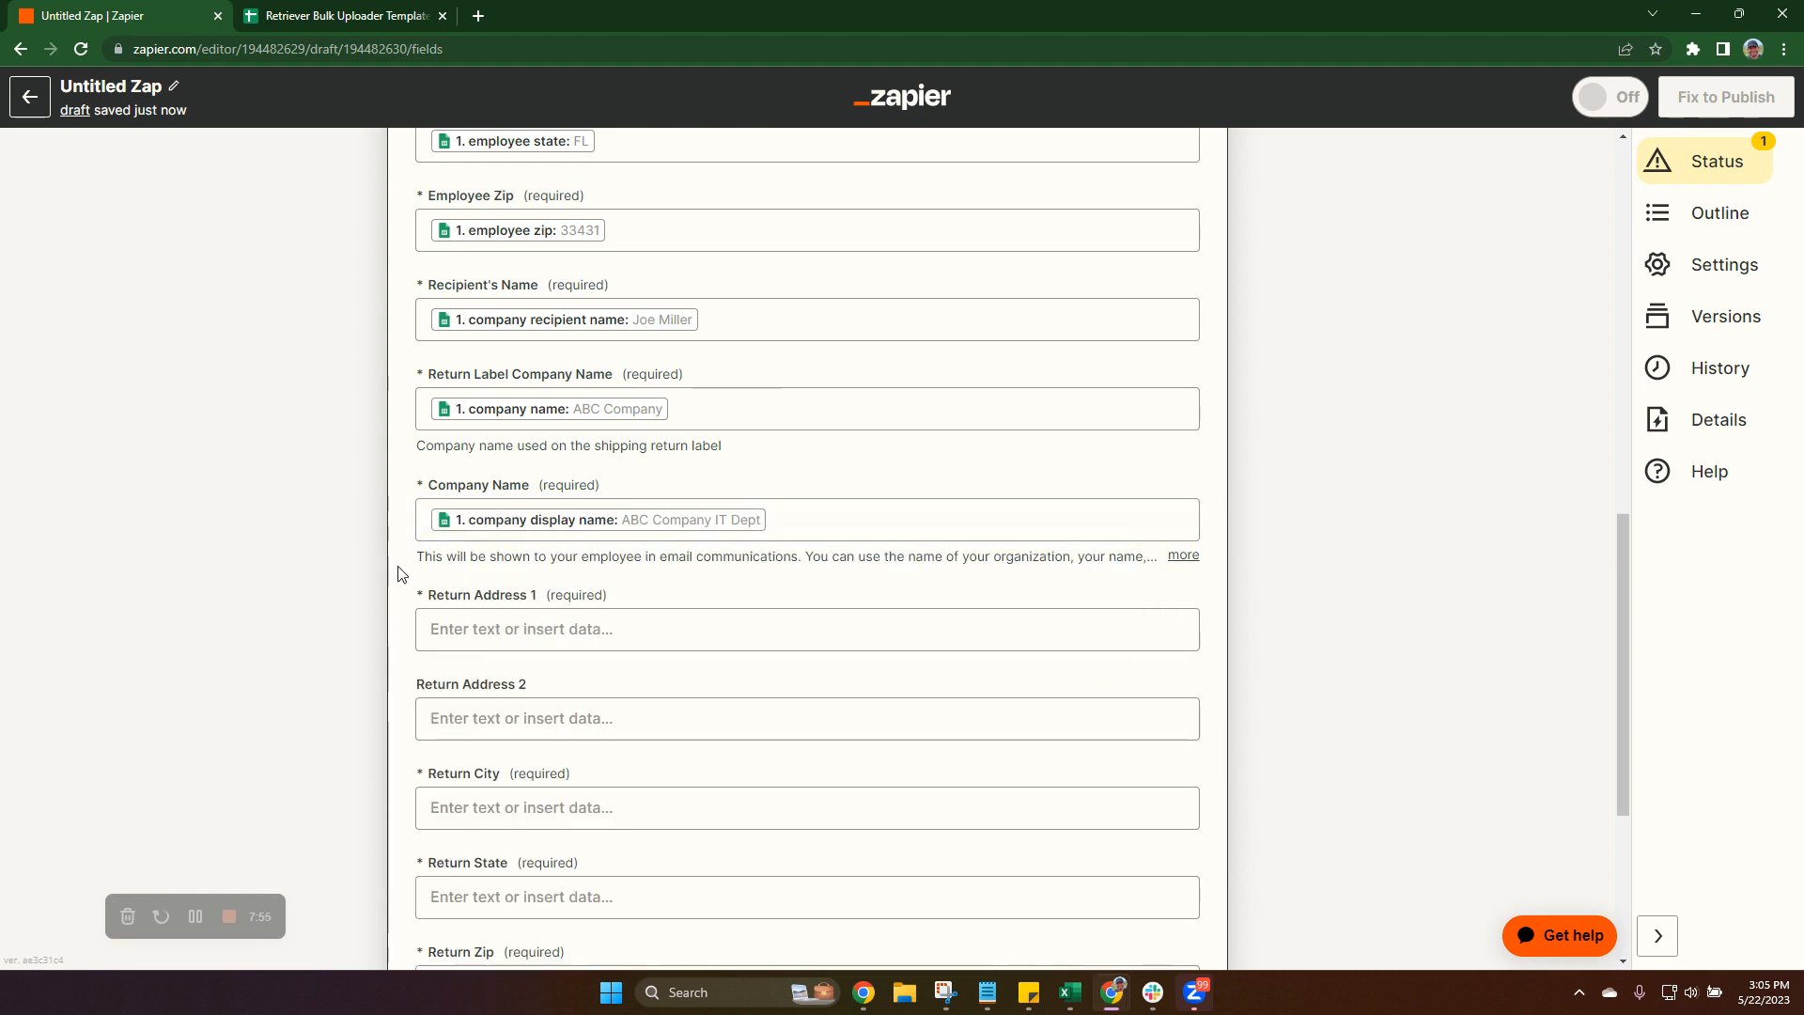
# Map the Return Address 1 field to the sheet's company return address 1 column
pyautogui.click(585, 630)
pyautogui.scroll(-2, 677, 669)
pyautogui.scroll(-3, 679, 780)
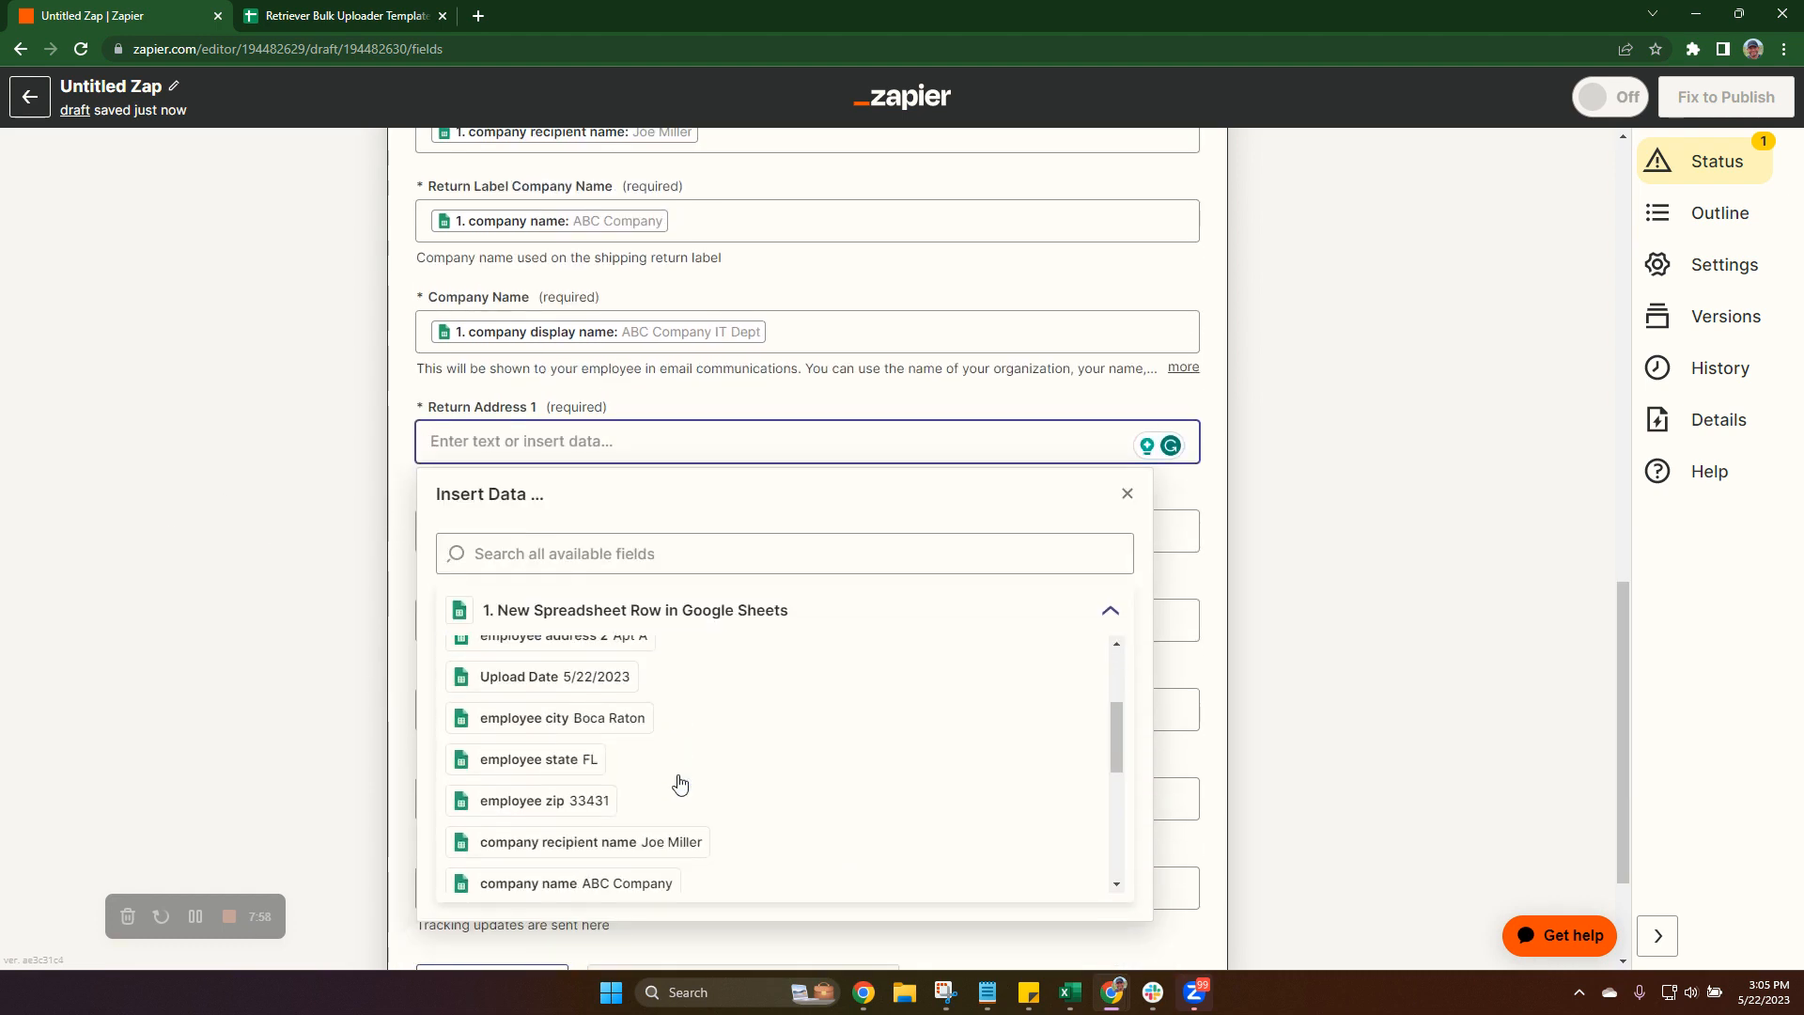
pyautogui.scroll(-2, 681, 785)
pyautogui.click(675, 832)
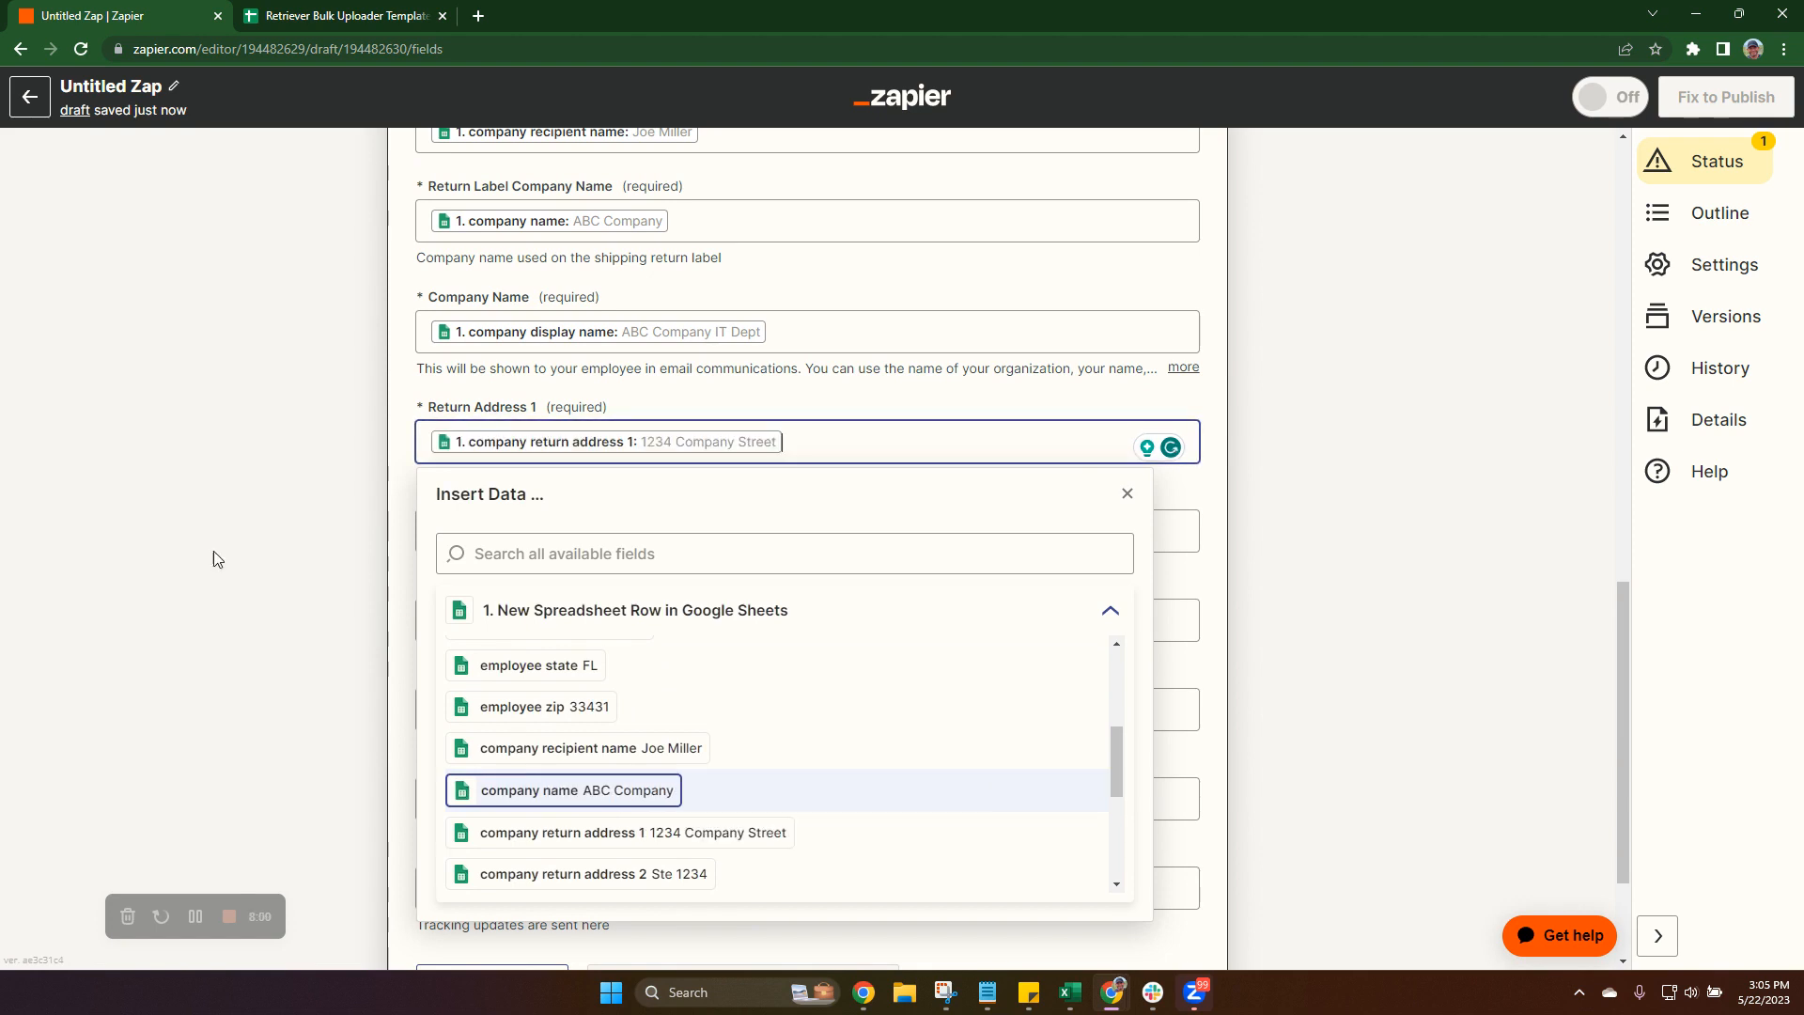
pyautogui.click(154, 516)
# Map the Return Address 2 field to the sheet's company return address 2 column
pyautogui.click(484, 532)
pyautogui.scroll(-2, 568, 751)
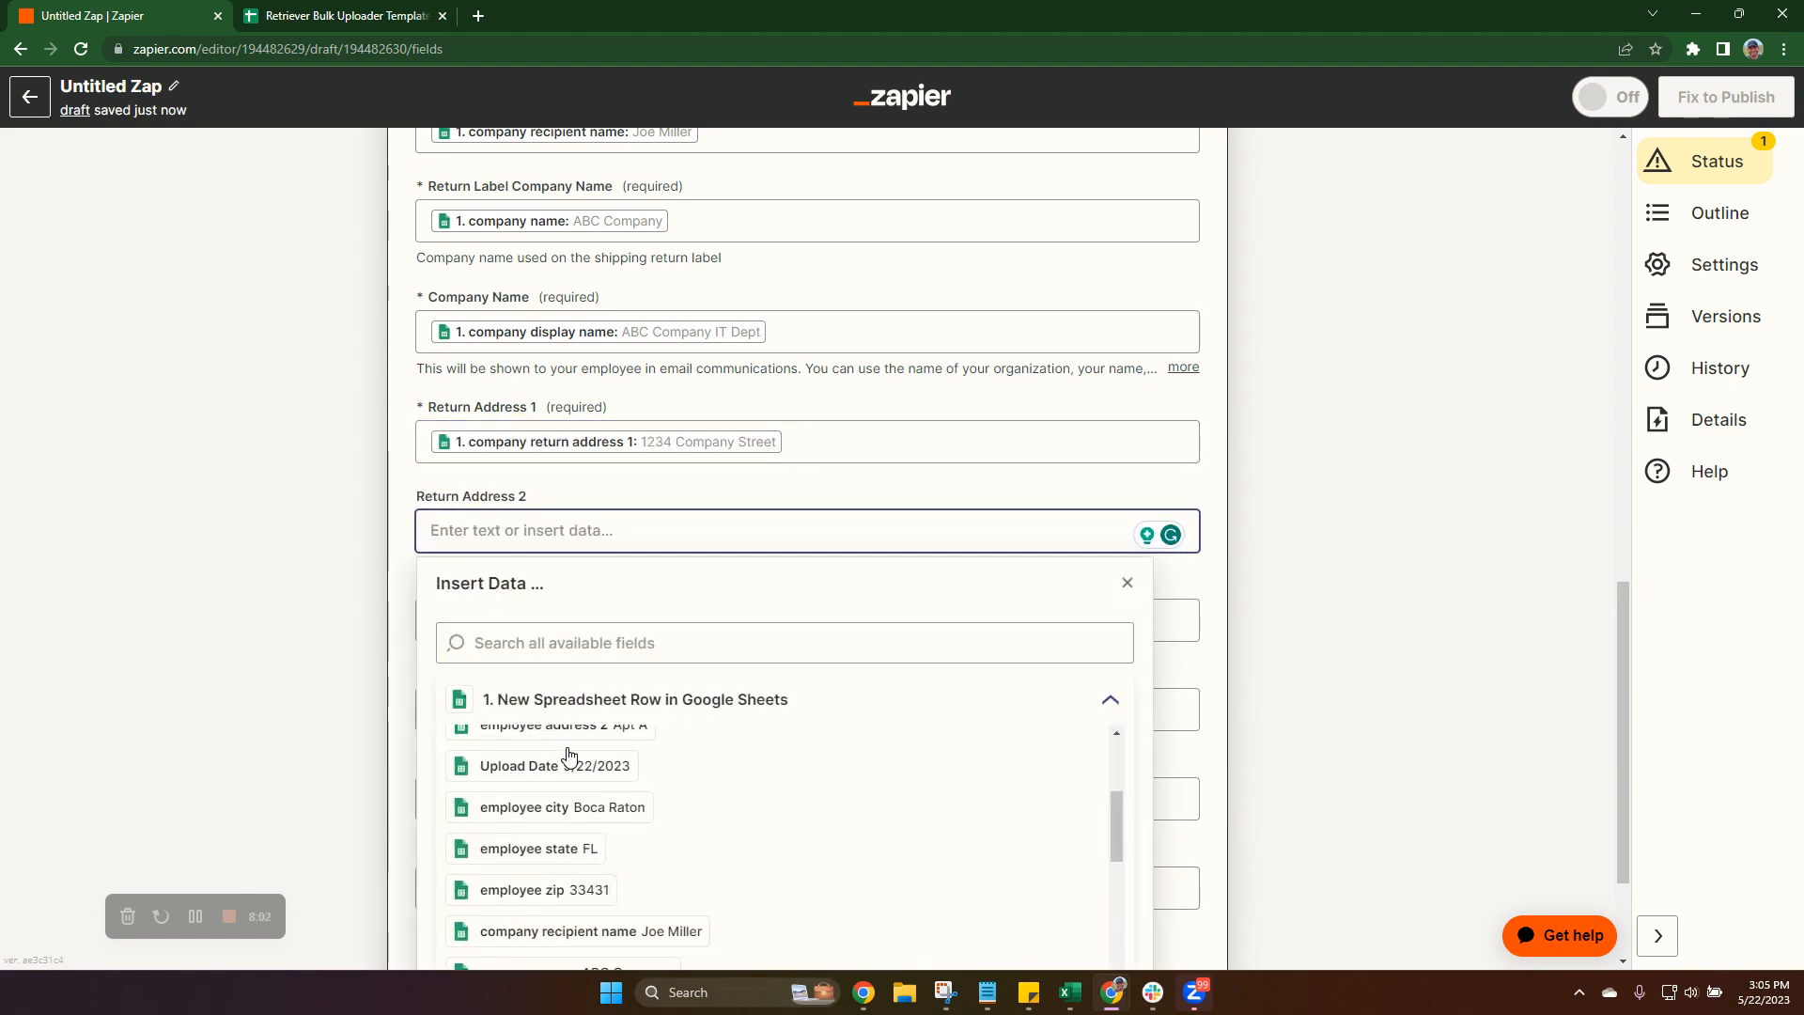
pyautogui.scroll(-4, 585, 769)
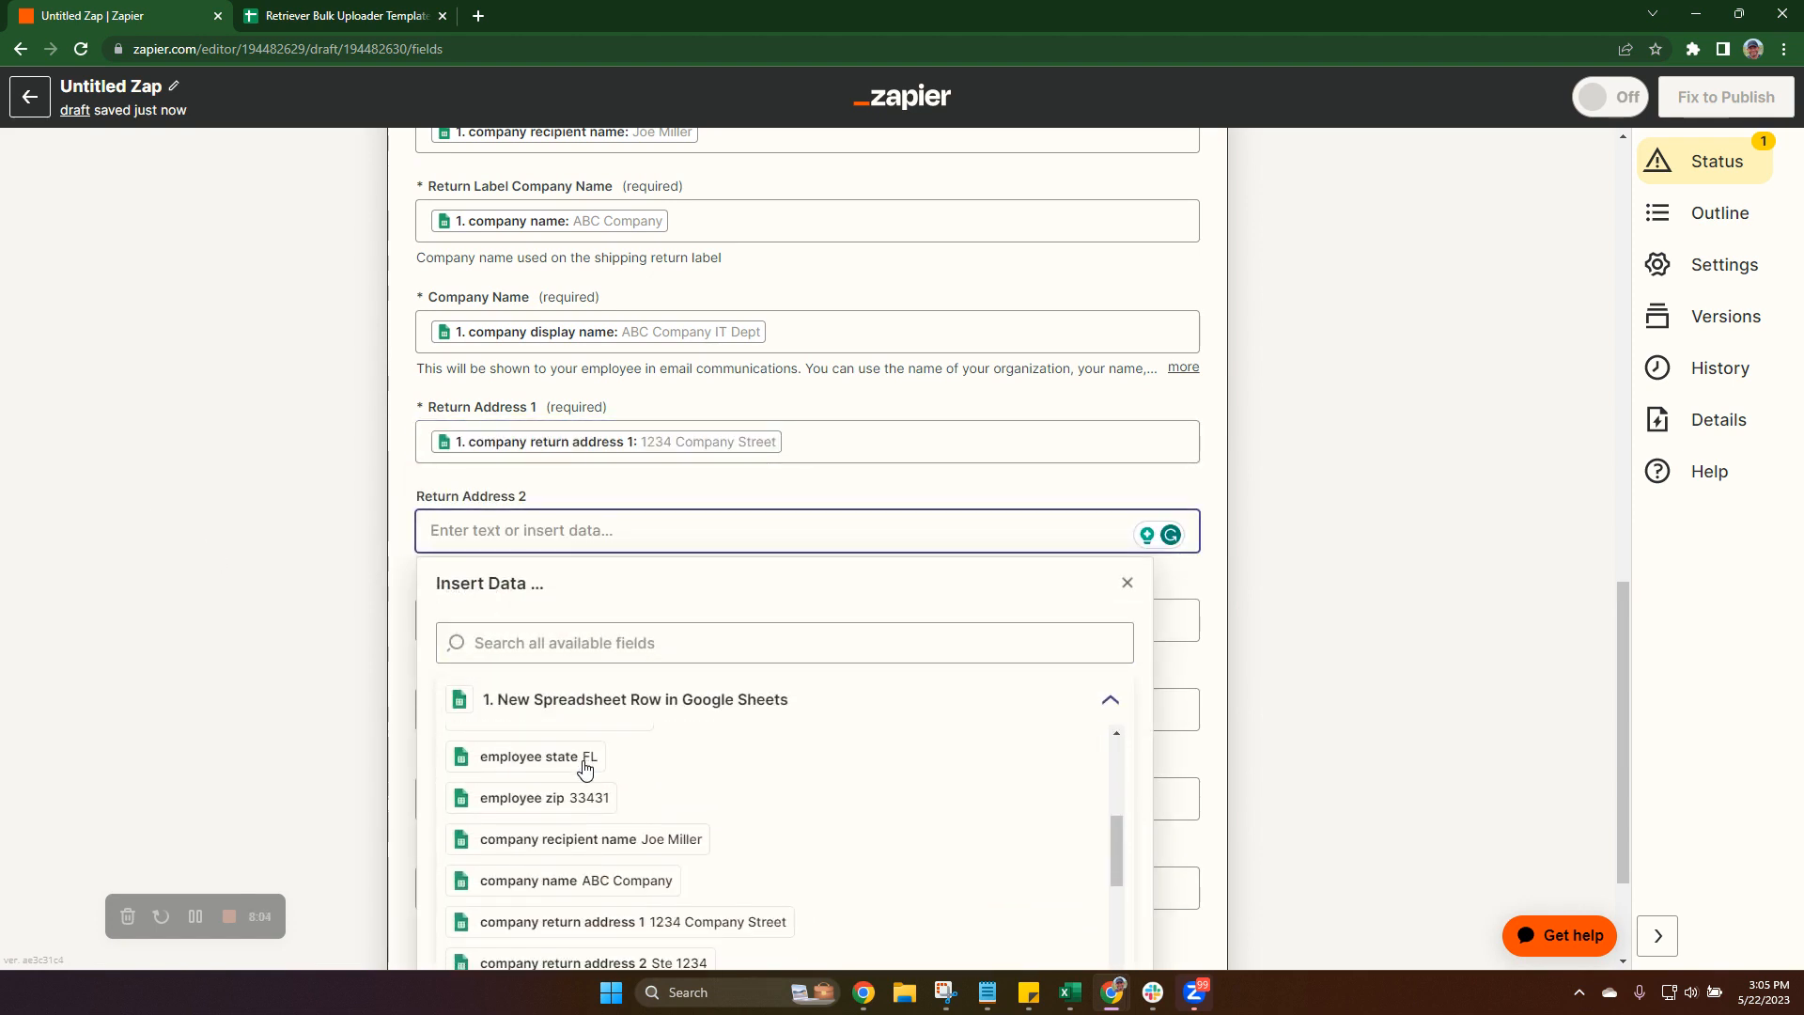
pyautogui.click(629, 869)
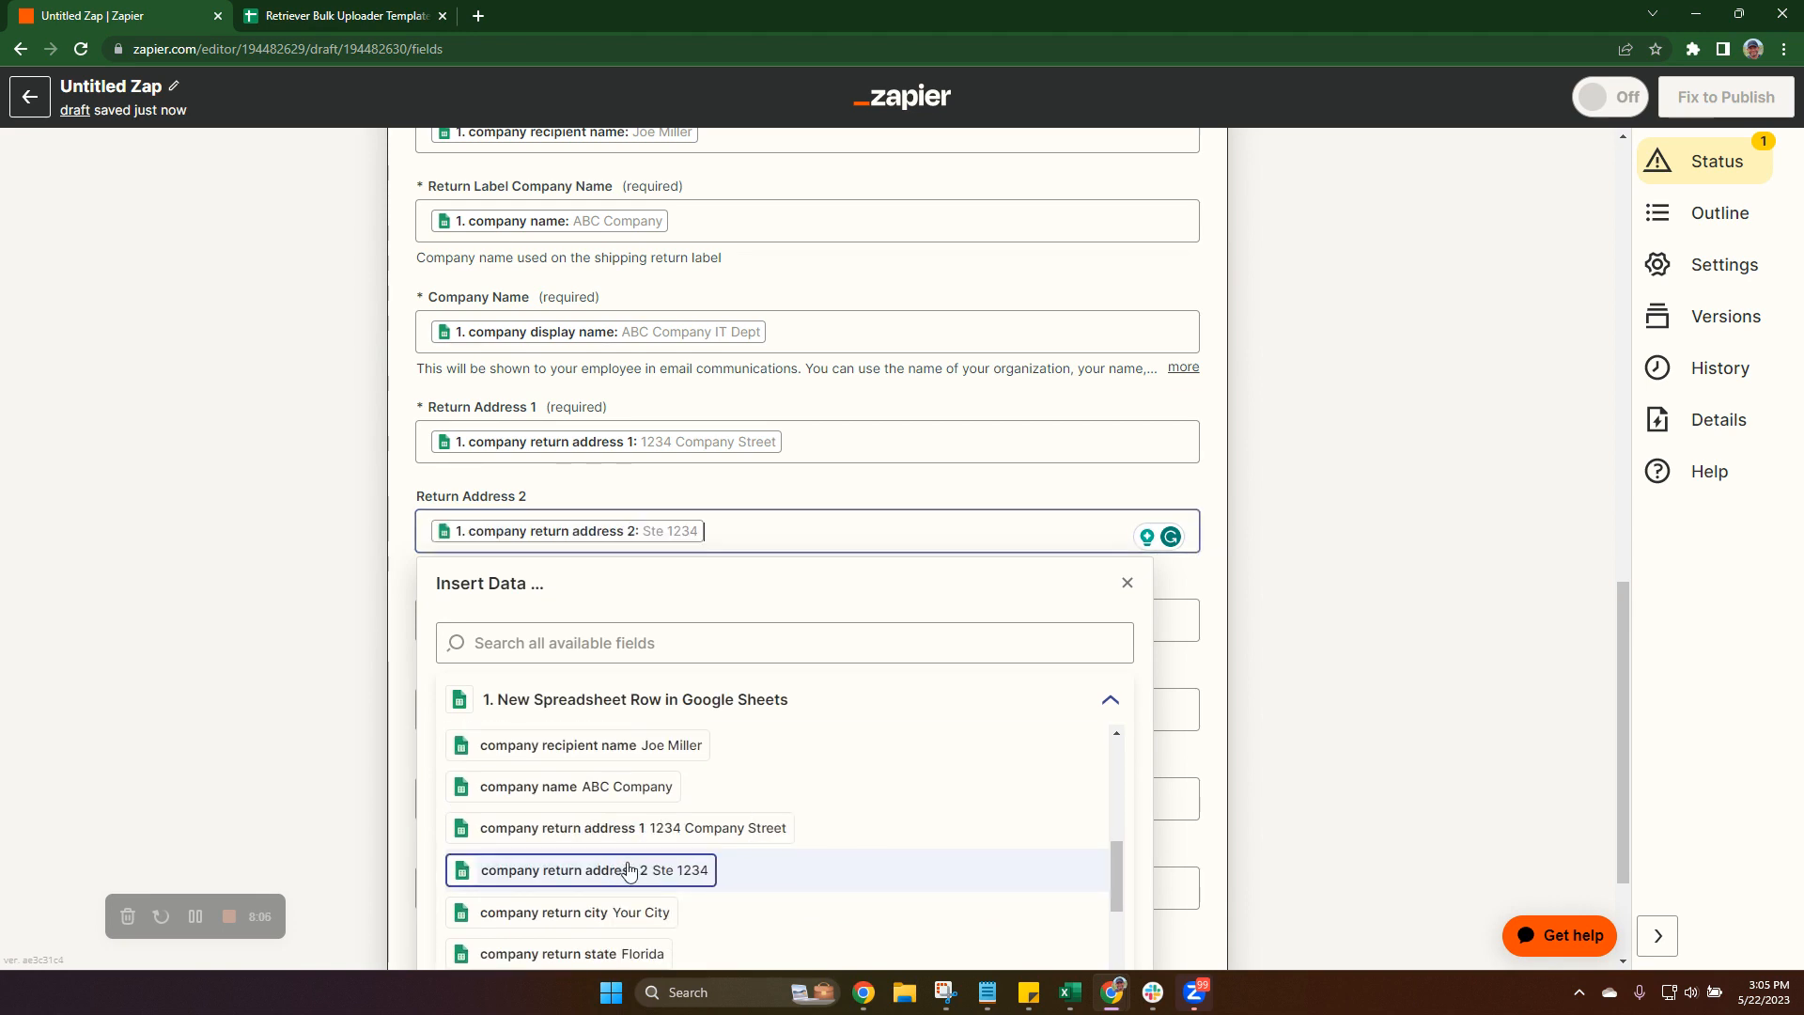
pyautogui.click(141, 506)
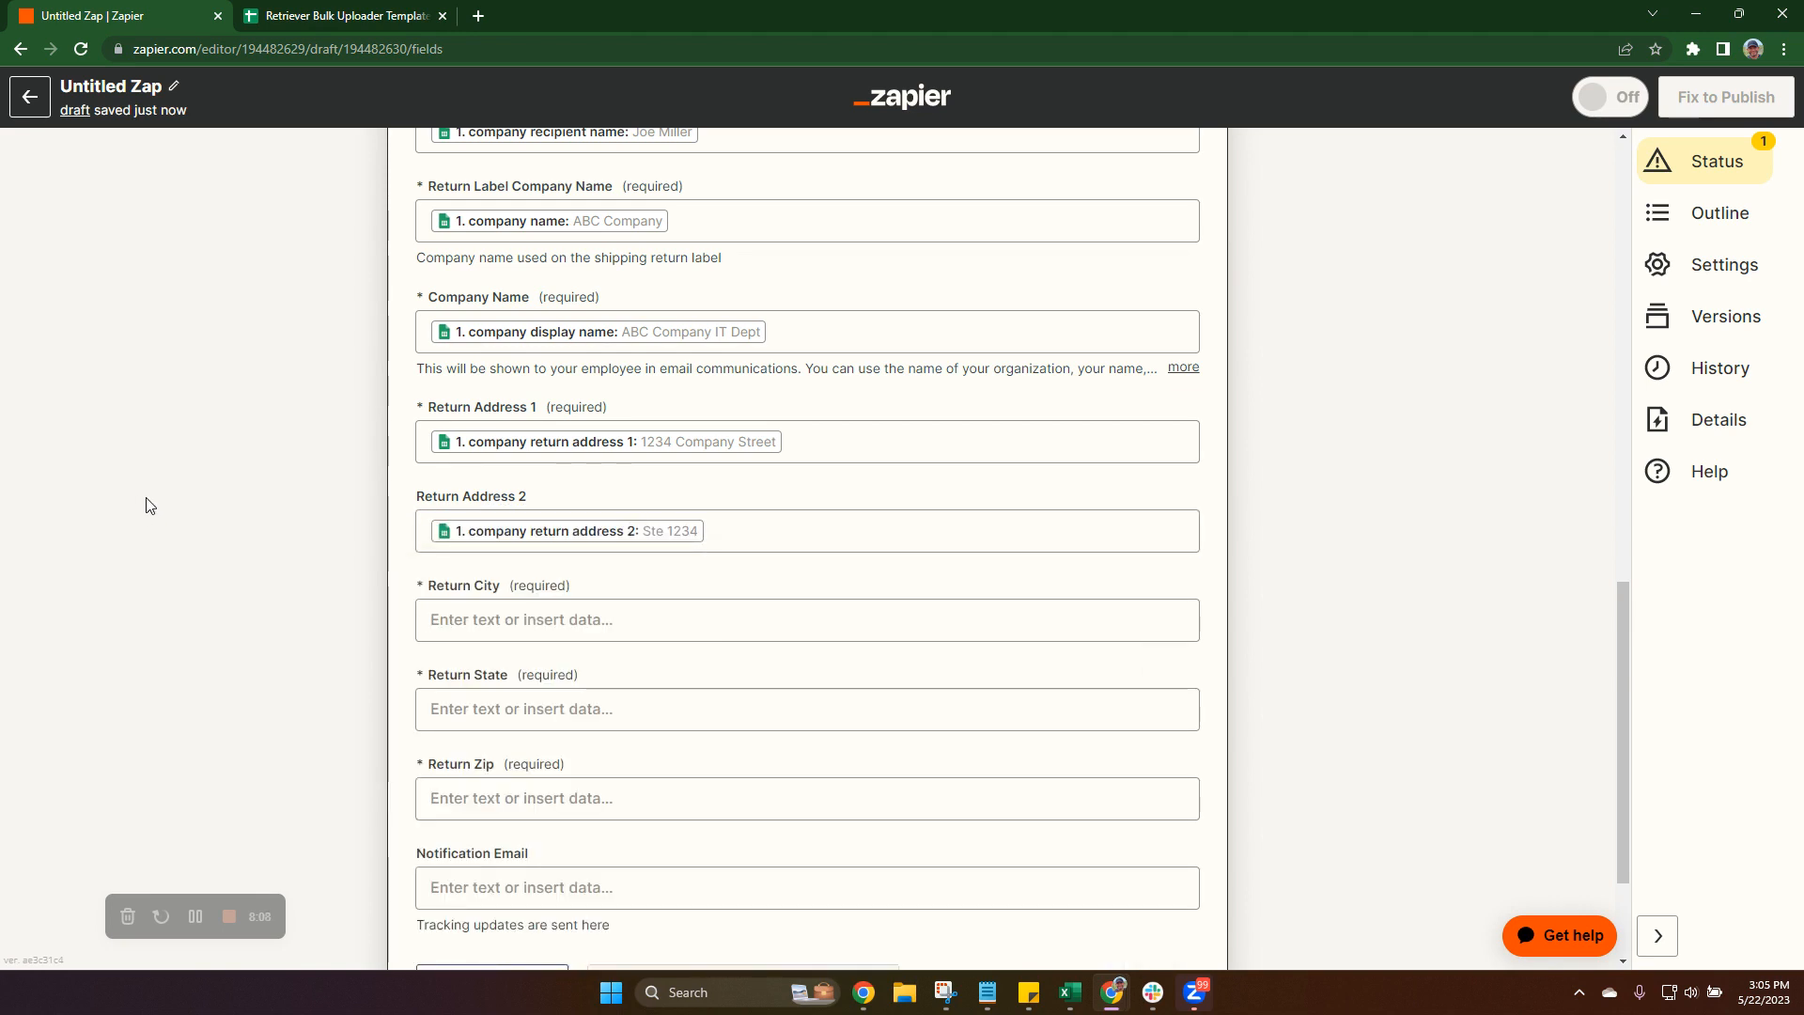
# Map Return City to the company return city column and Return State to the company return state column
pyautogui.click(555, 618)
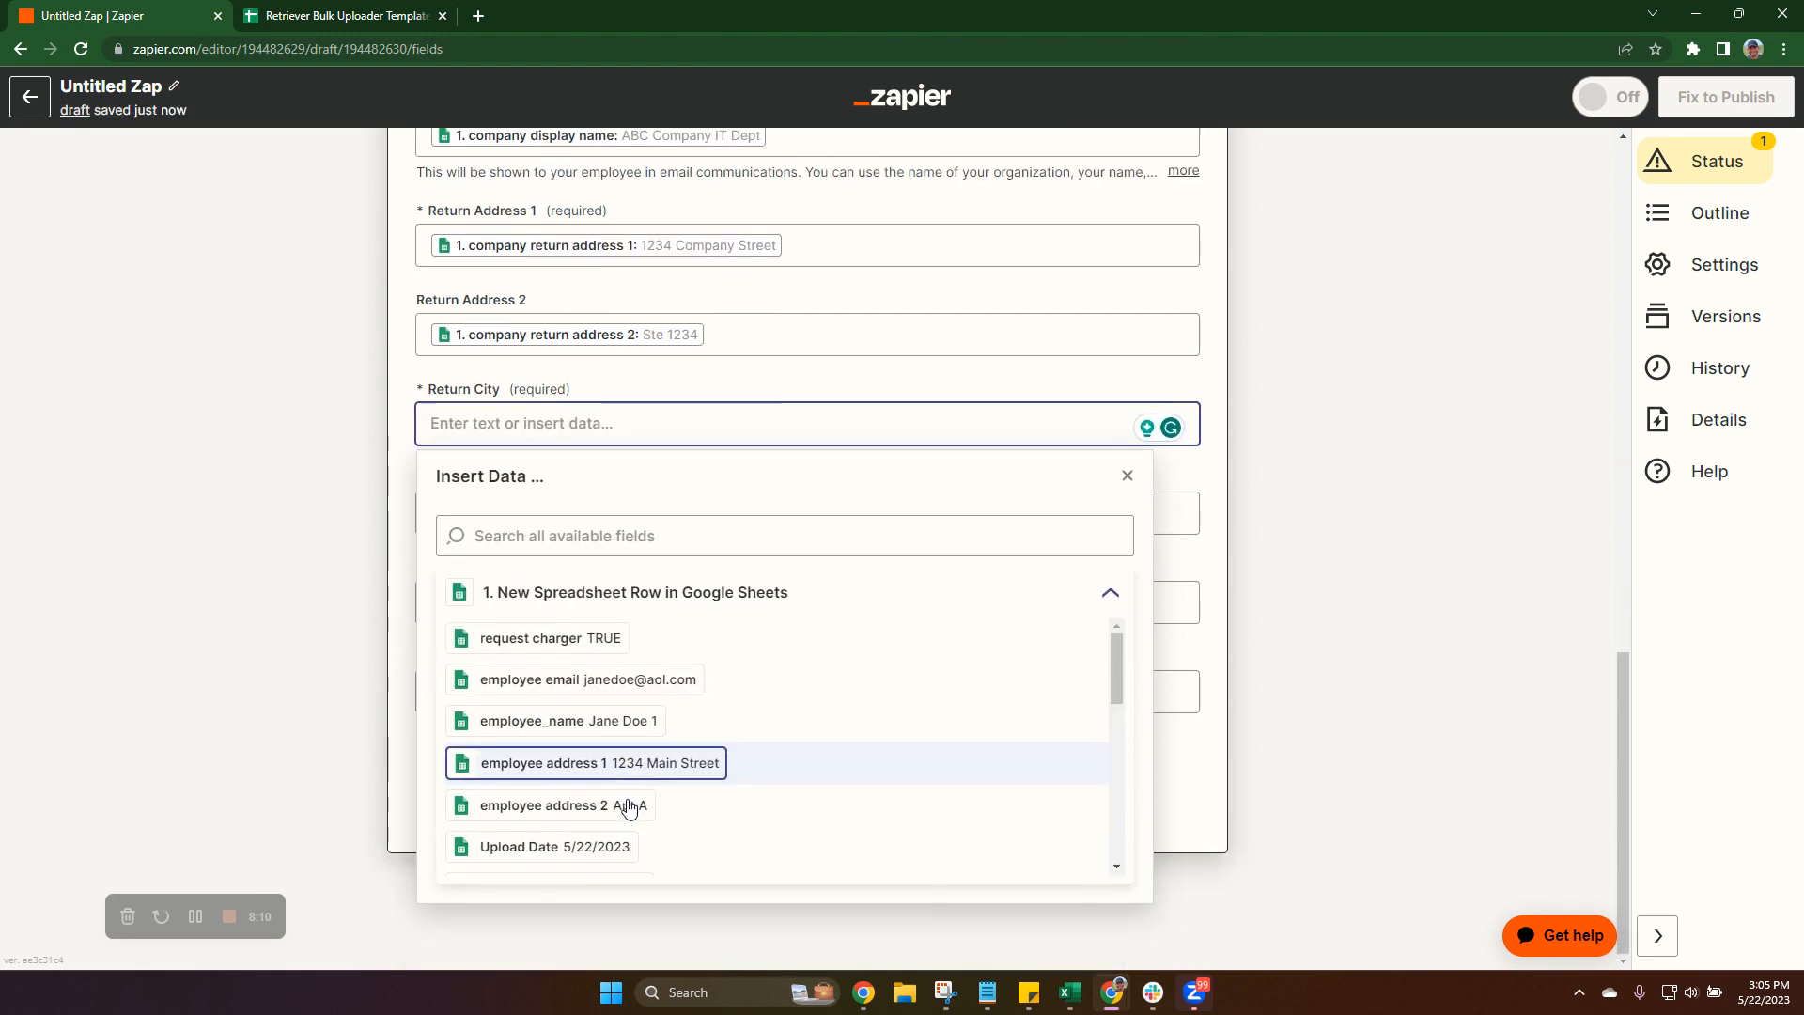
pyautogui.scroll(-5, 630, 798)
pyautogui.scroll(-2, 633, 740)
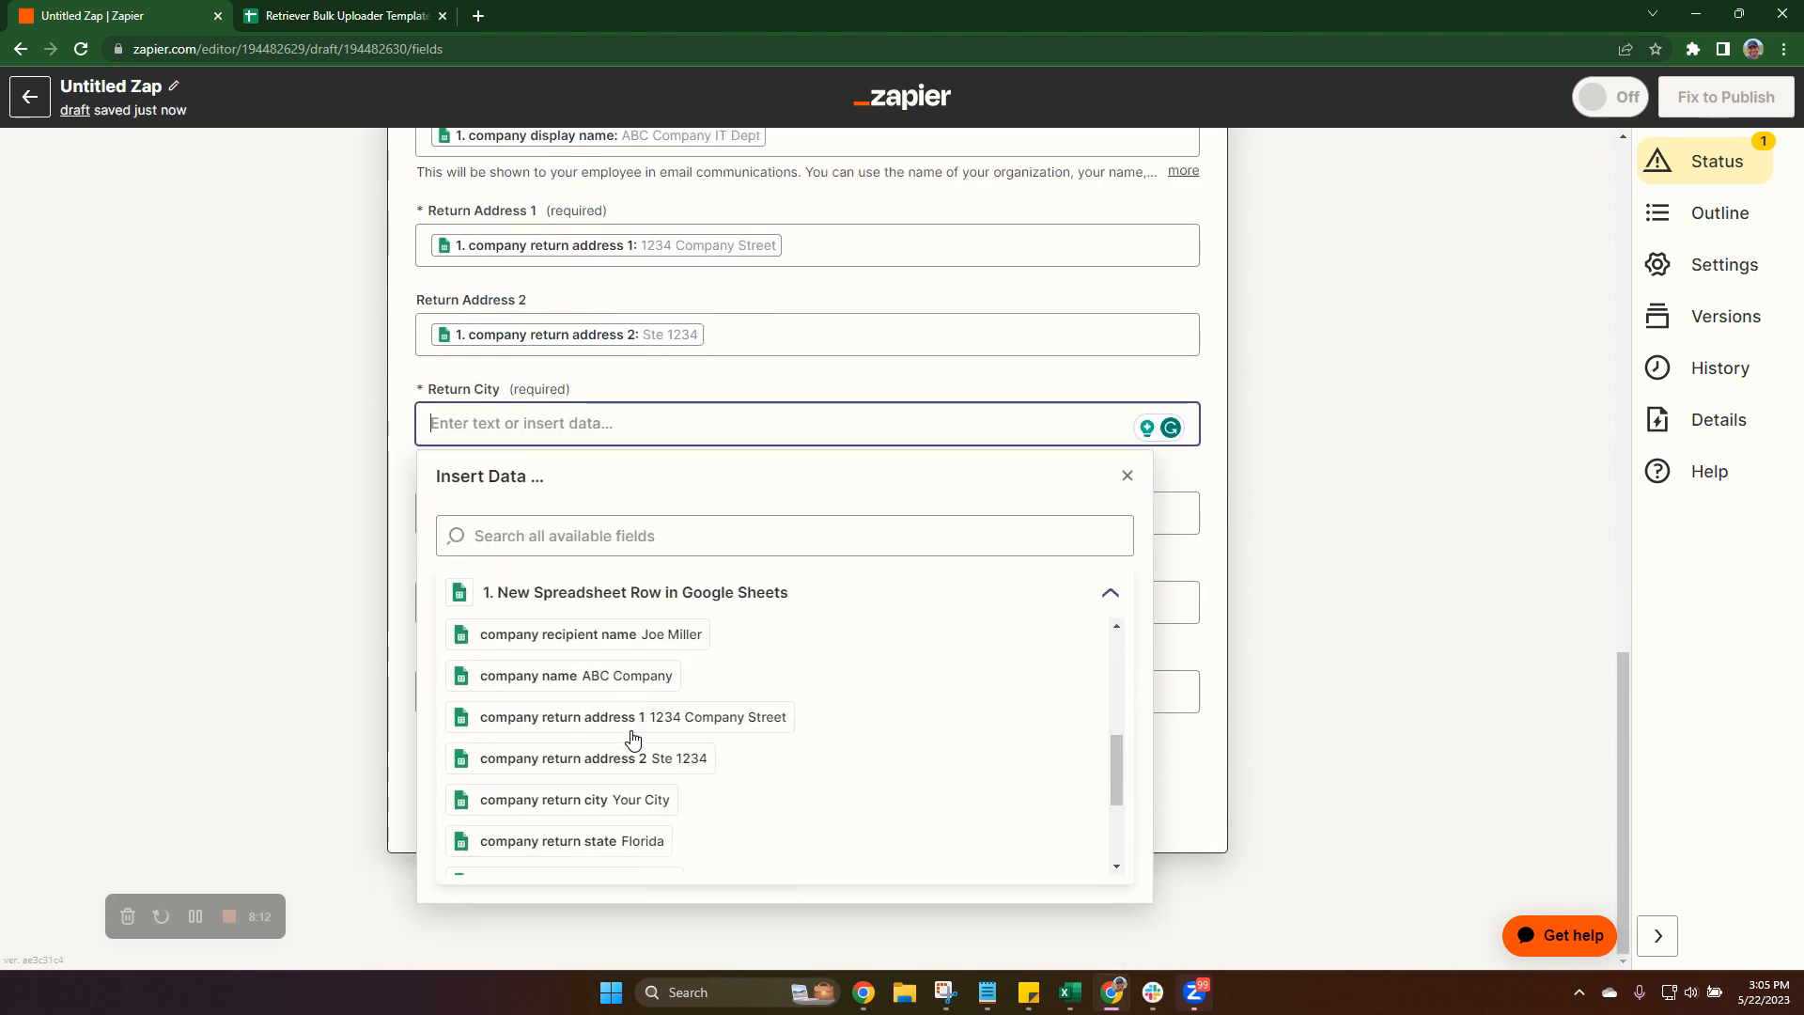
pyautogui.click(642, 806)
pyautogui.press('Tab')
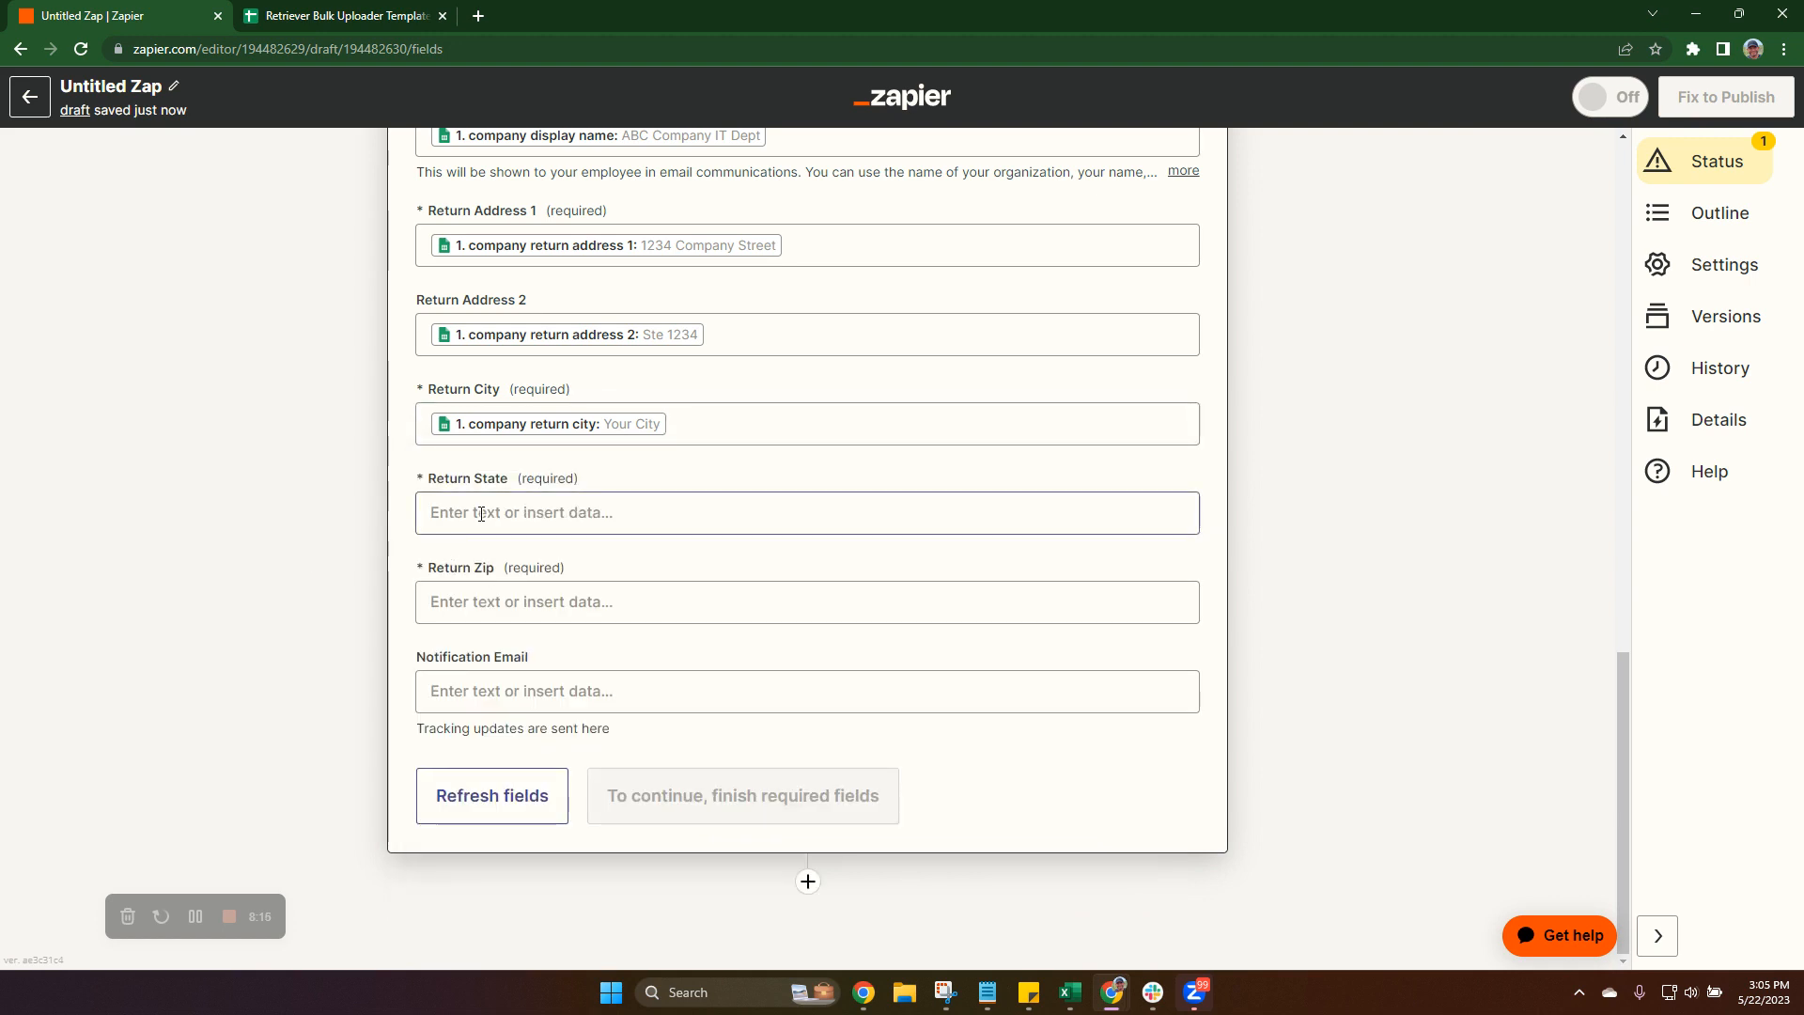
pyautogui.scroll(-7, 604, 789)
pyautogui.scroll(-2, 604, 791)
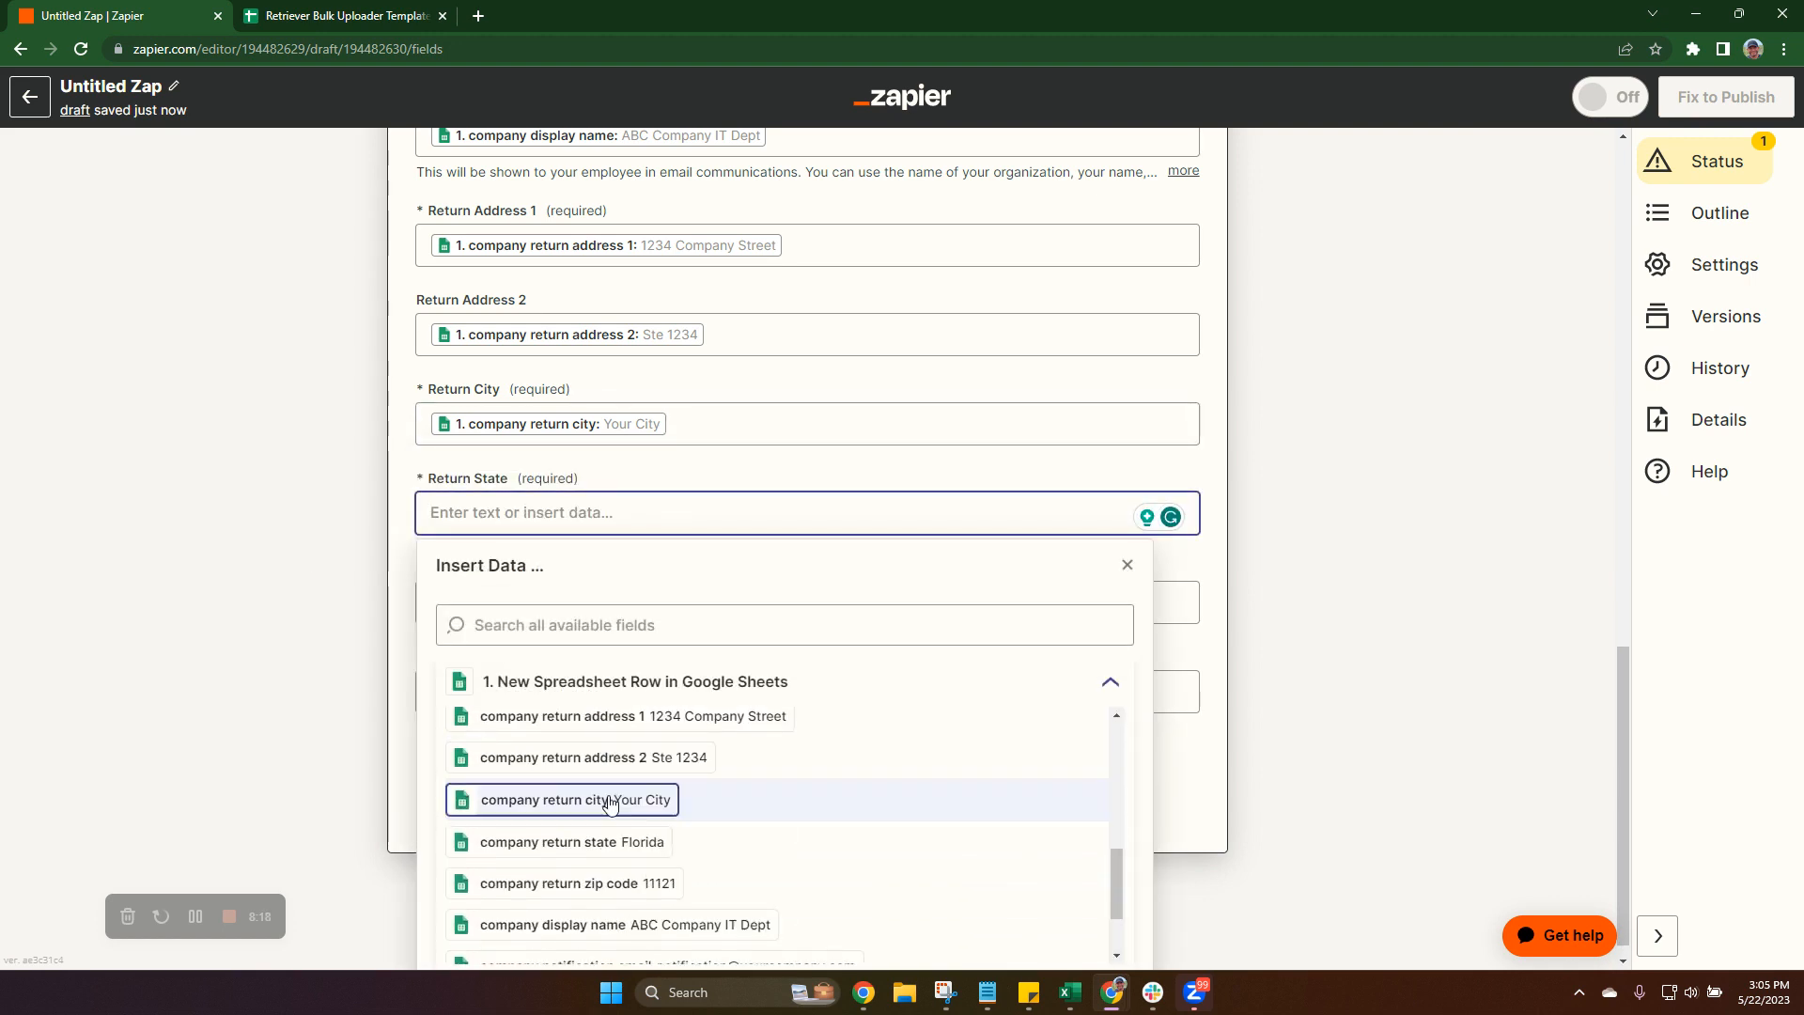
pyautogui.click(606, 841)
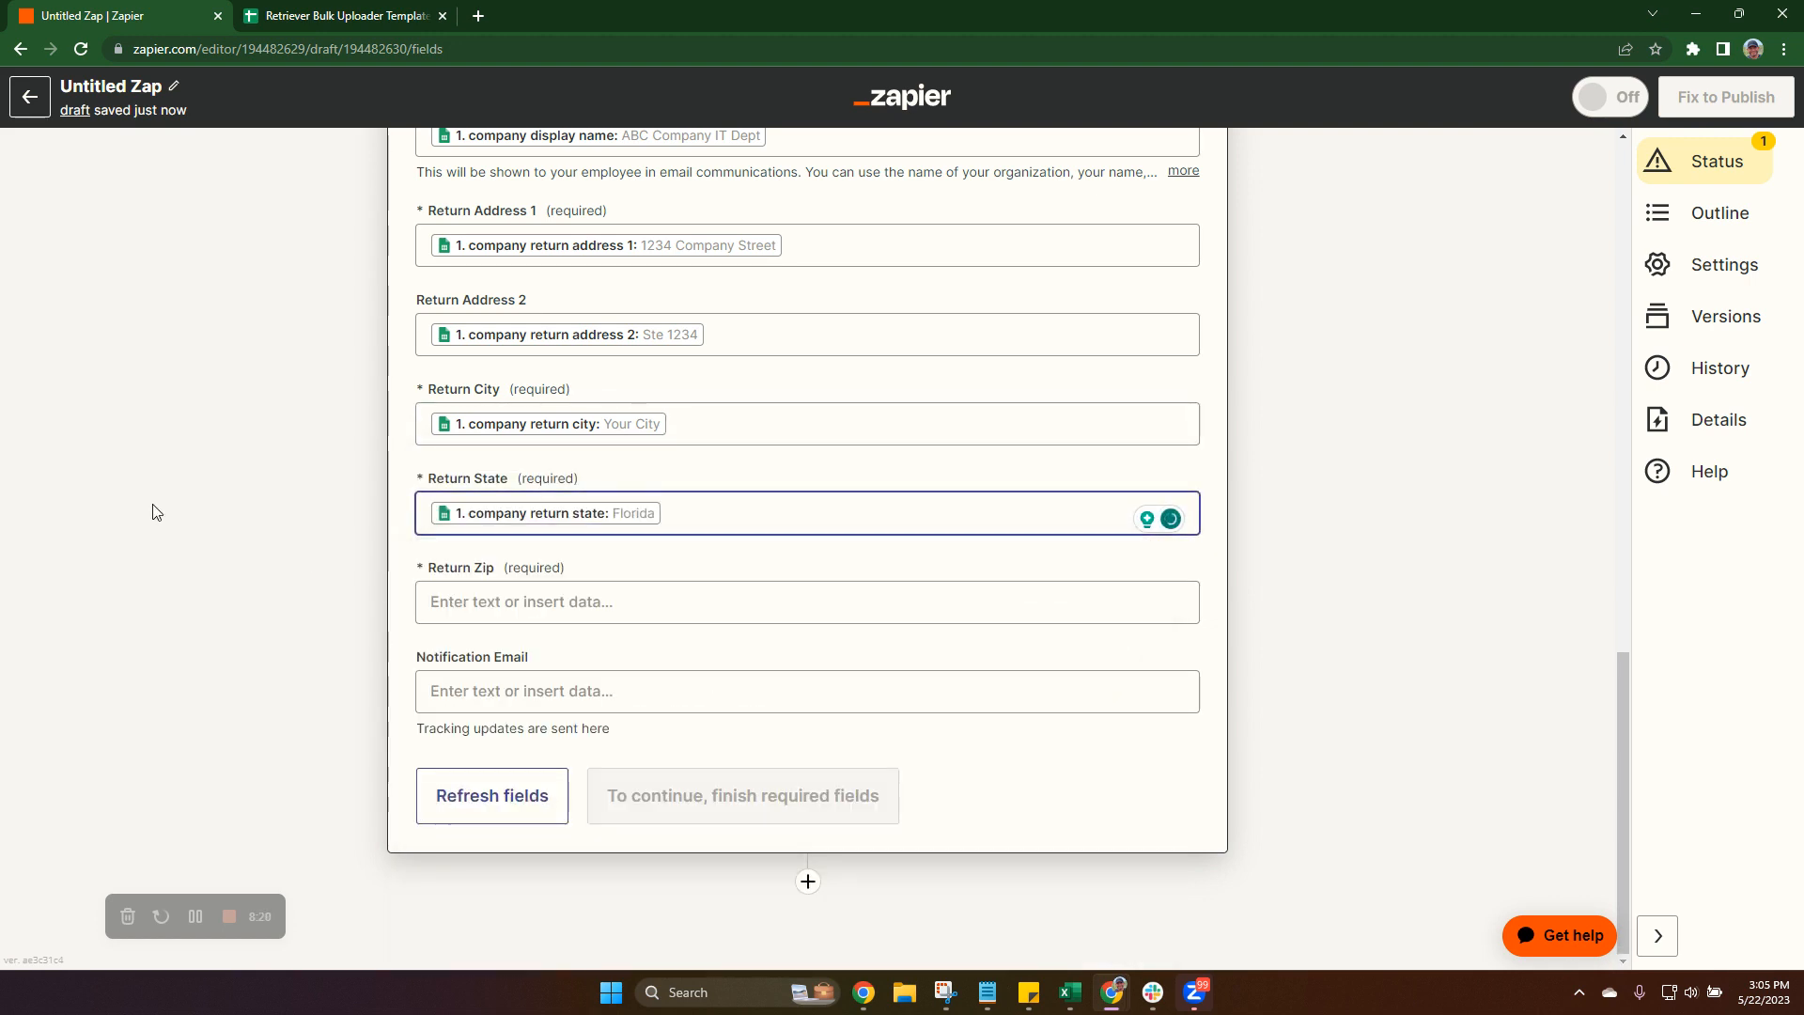
# Map the Return Zip field to the sheet's company return zip code column
pyautogui.press('Tab')
pyautogui.scroll(-5, 575, 782)
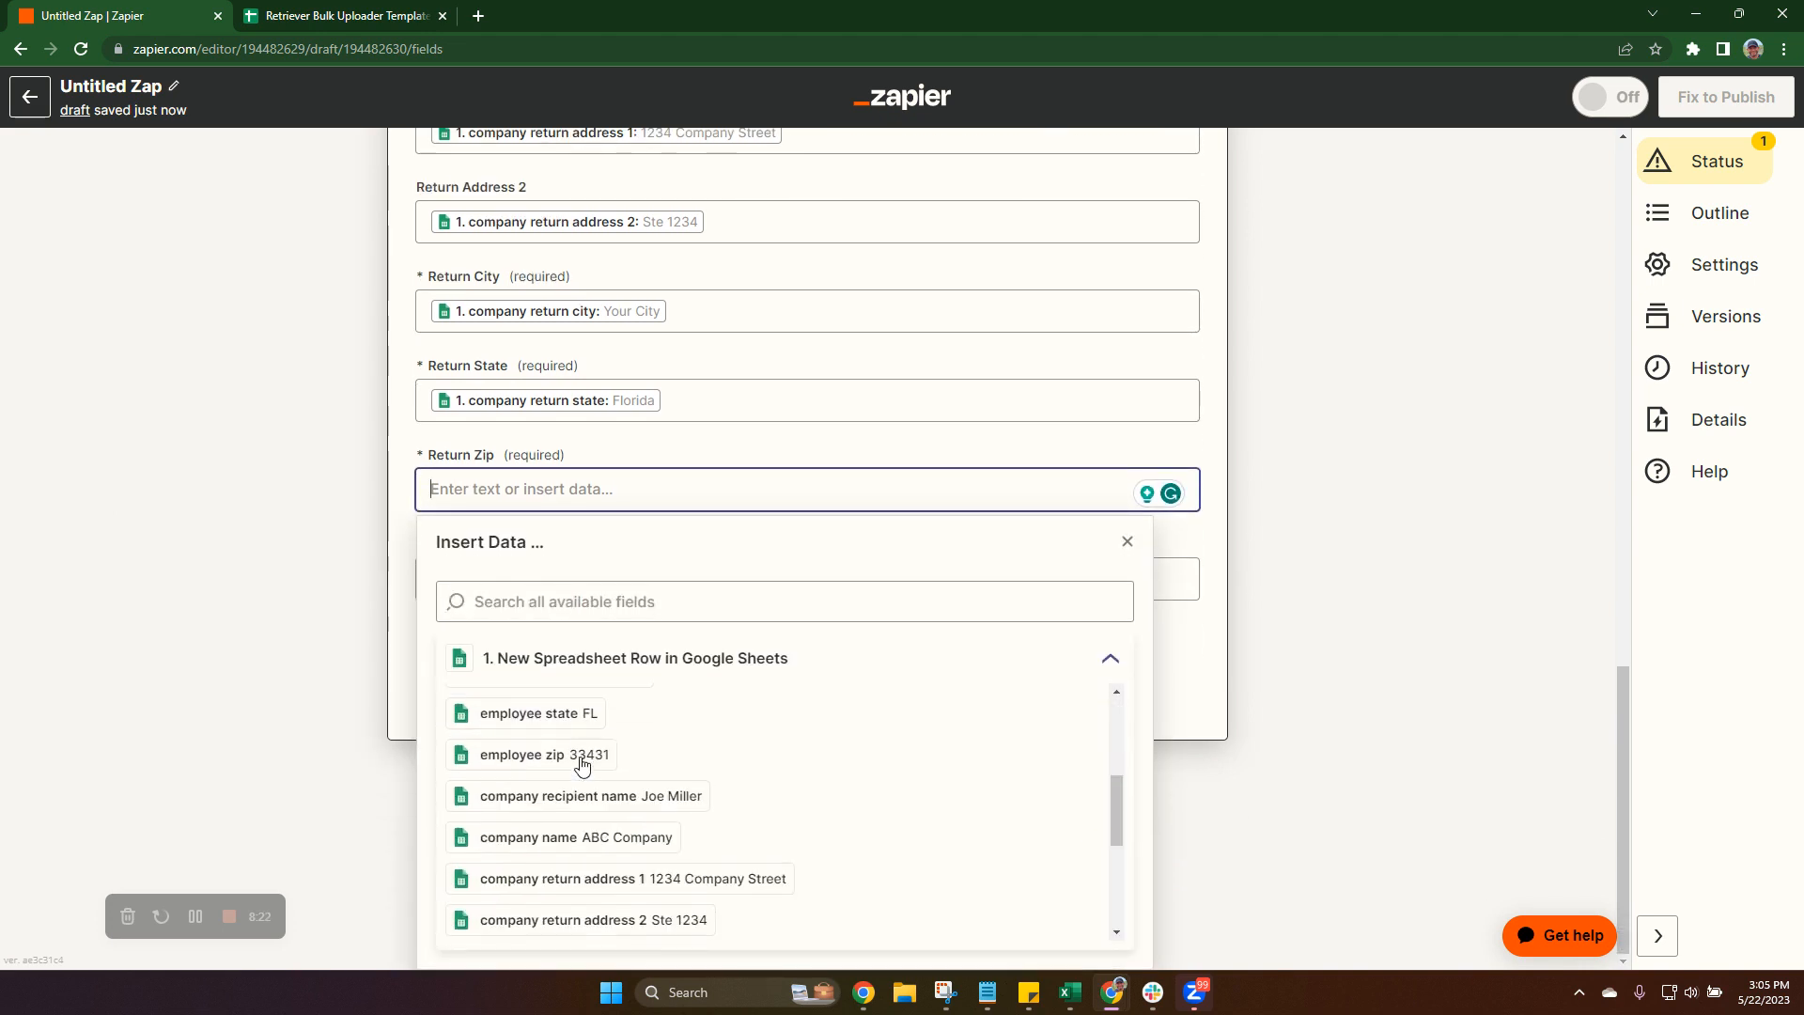
pyautogui.click(627, 858)
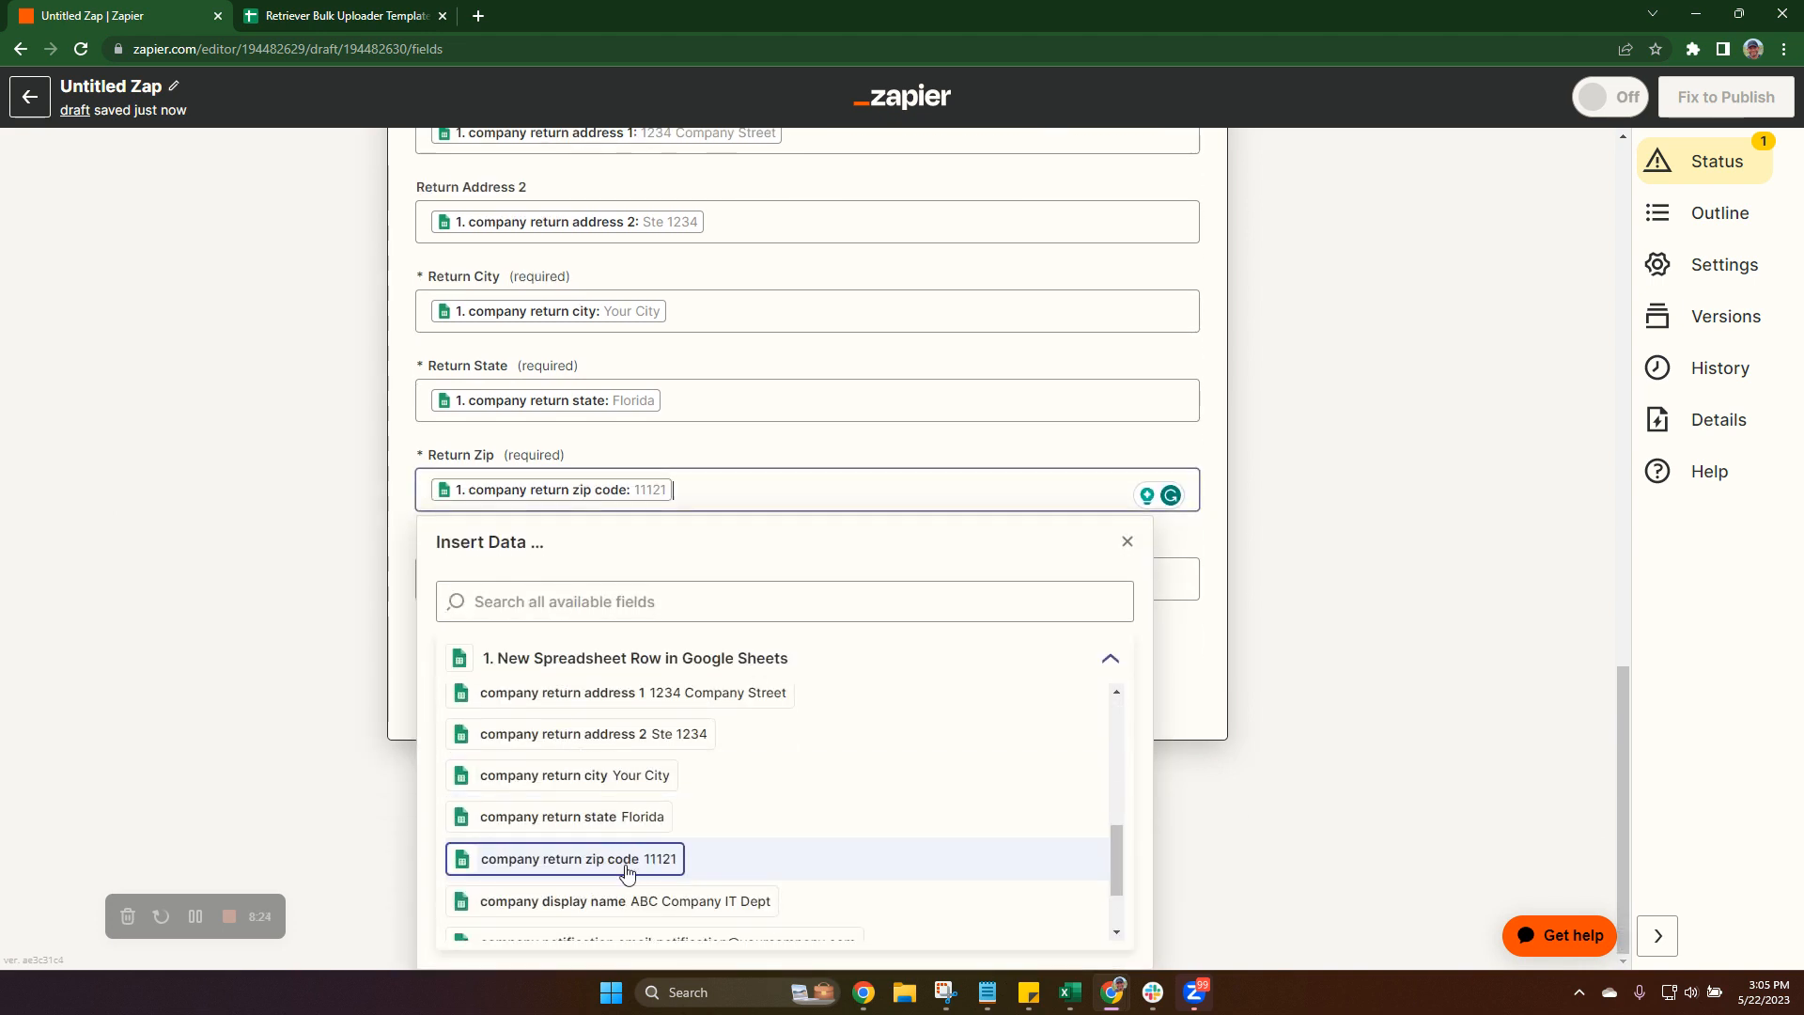
pyautogui.click(150, 540)
# Map the Notification Email field to the sheet's company notification email column
pyautogui.click(485, 644)
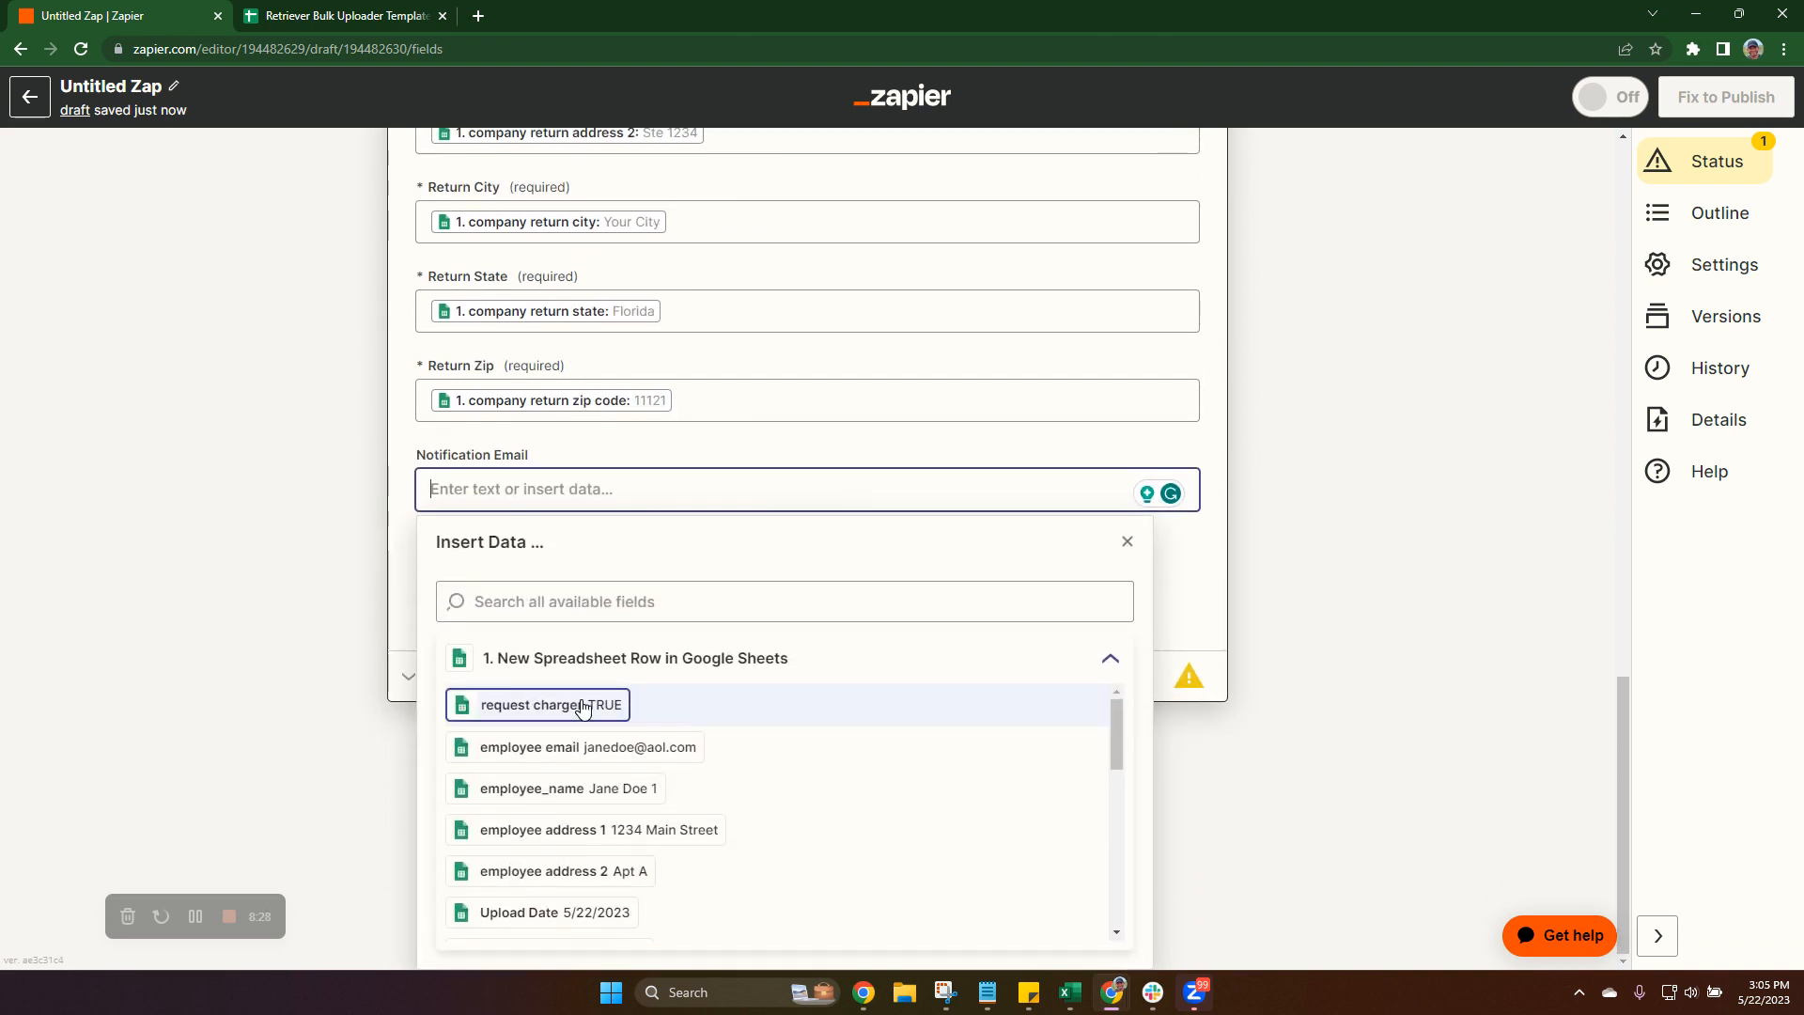
pyautogui.scroll(-7, 583, 715)
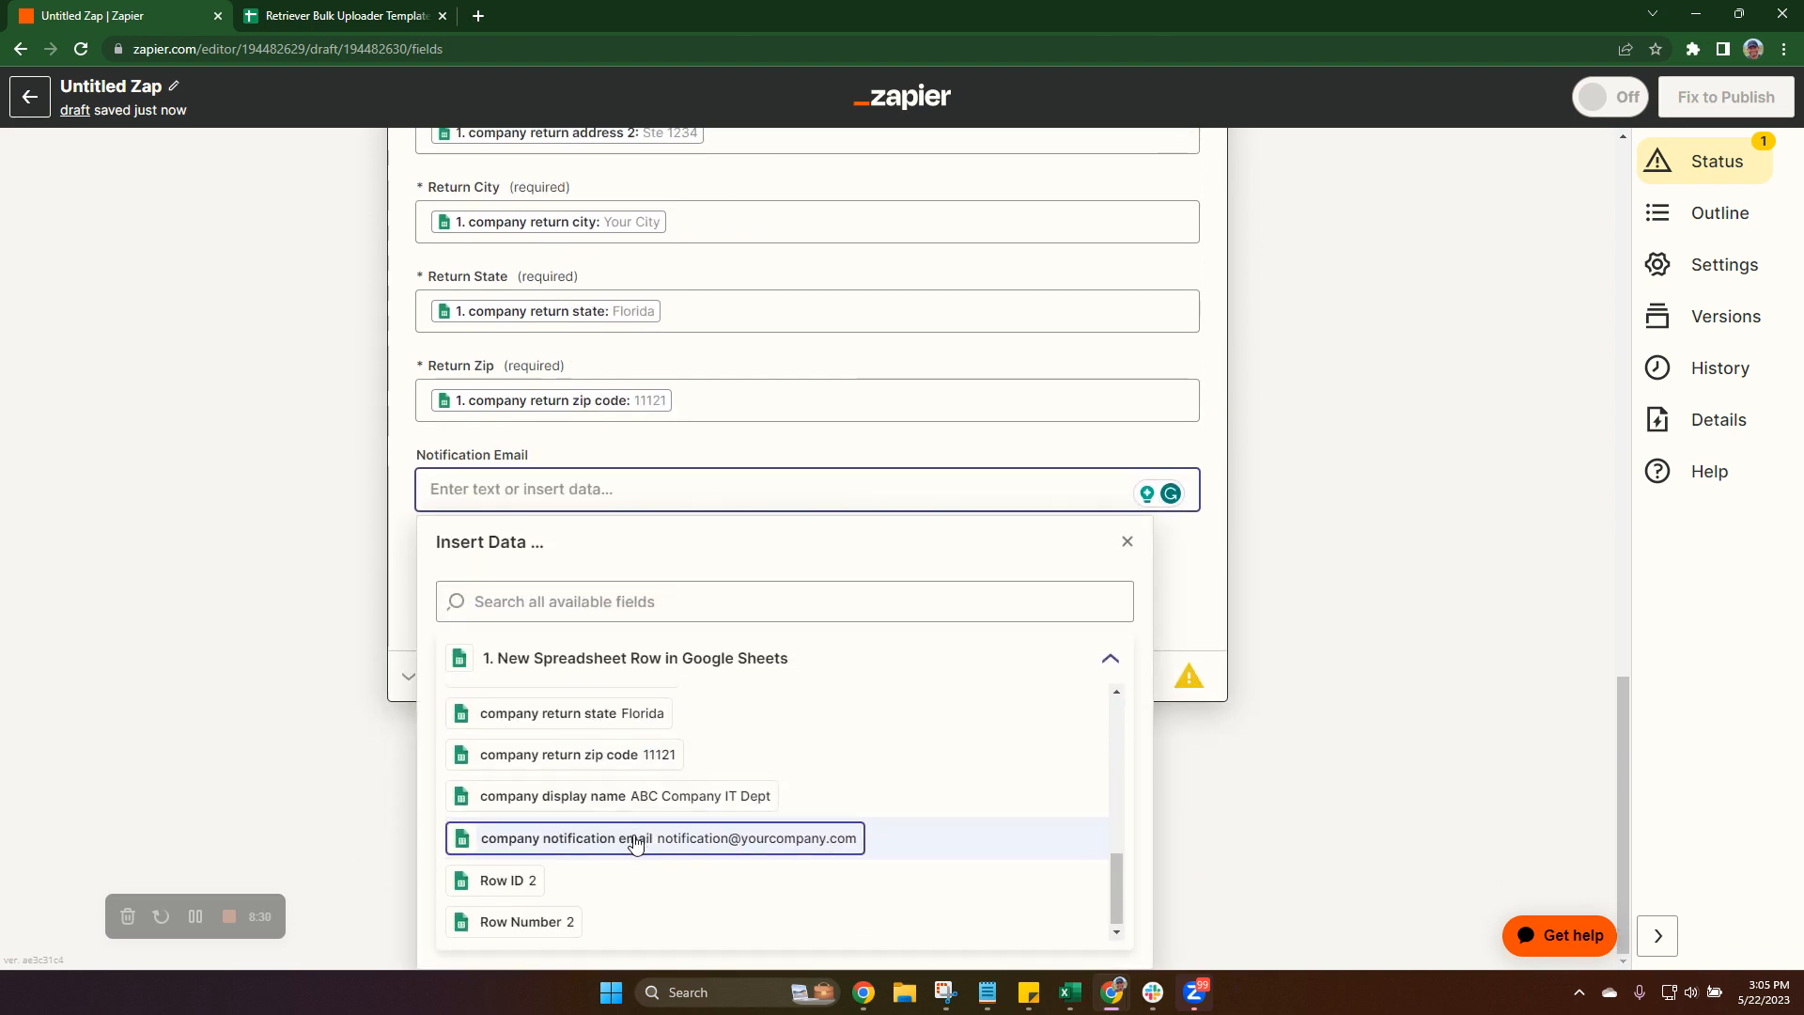
pyautogui.click(636, 841)
pyautogui.click(129, 410)
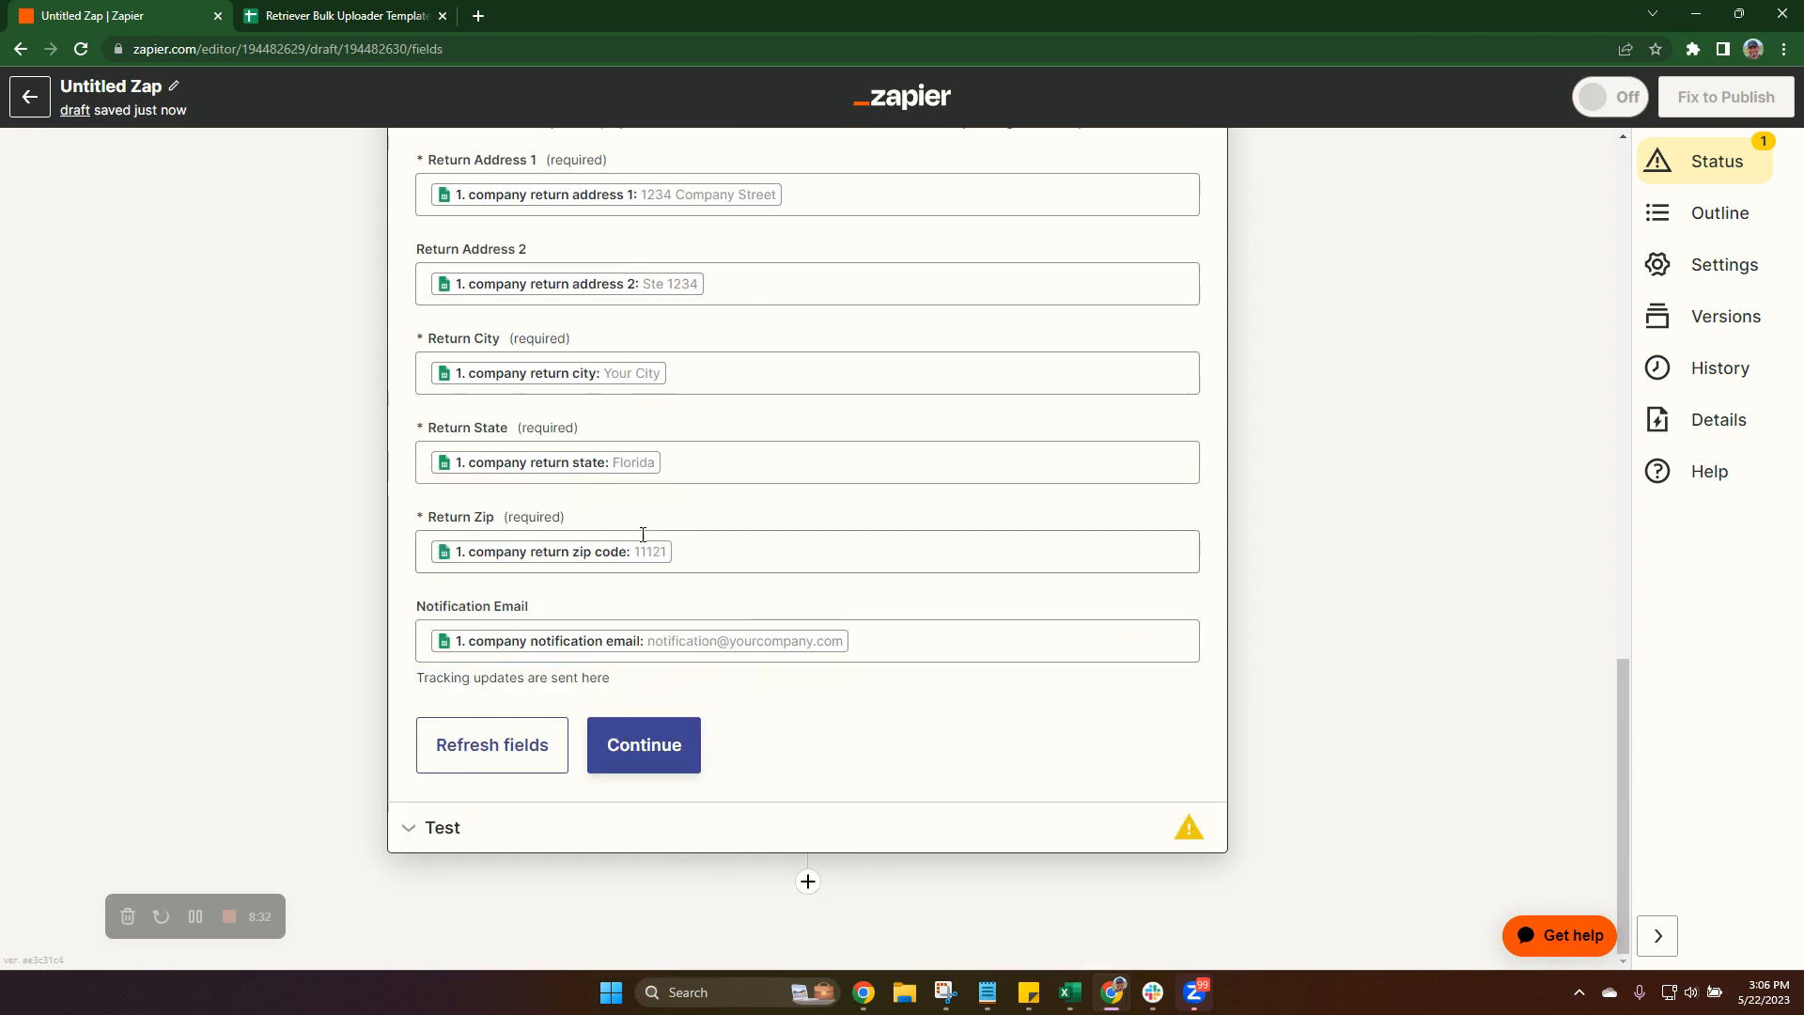
# Review all Create Device Return field mappings from Request Charger through Notification Email
pyautogui.scroll(10, 643, 534)
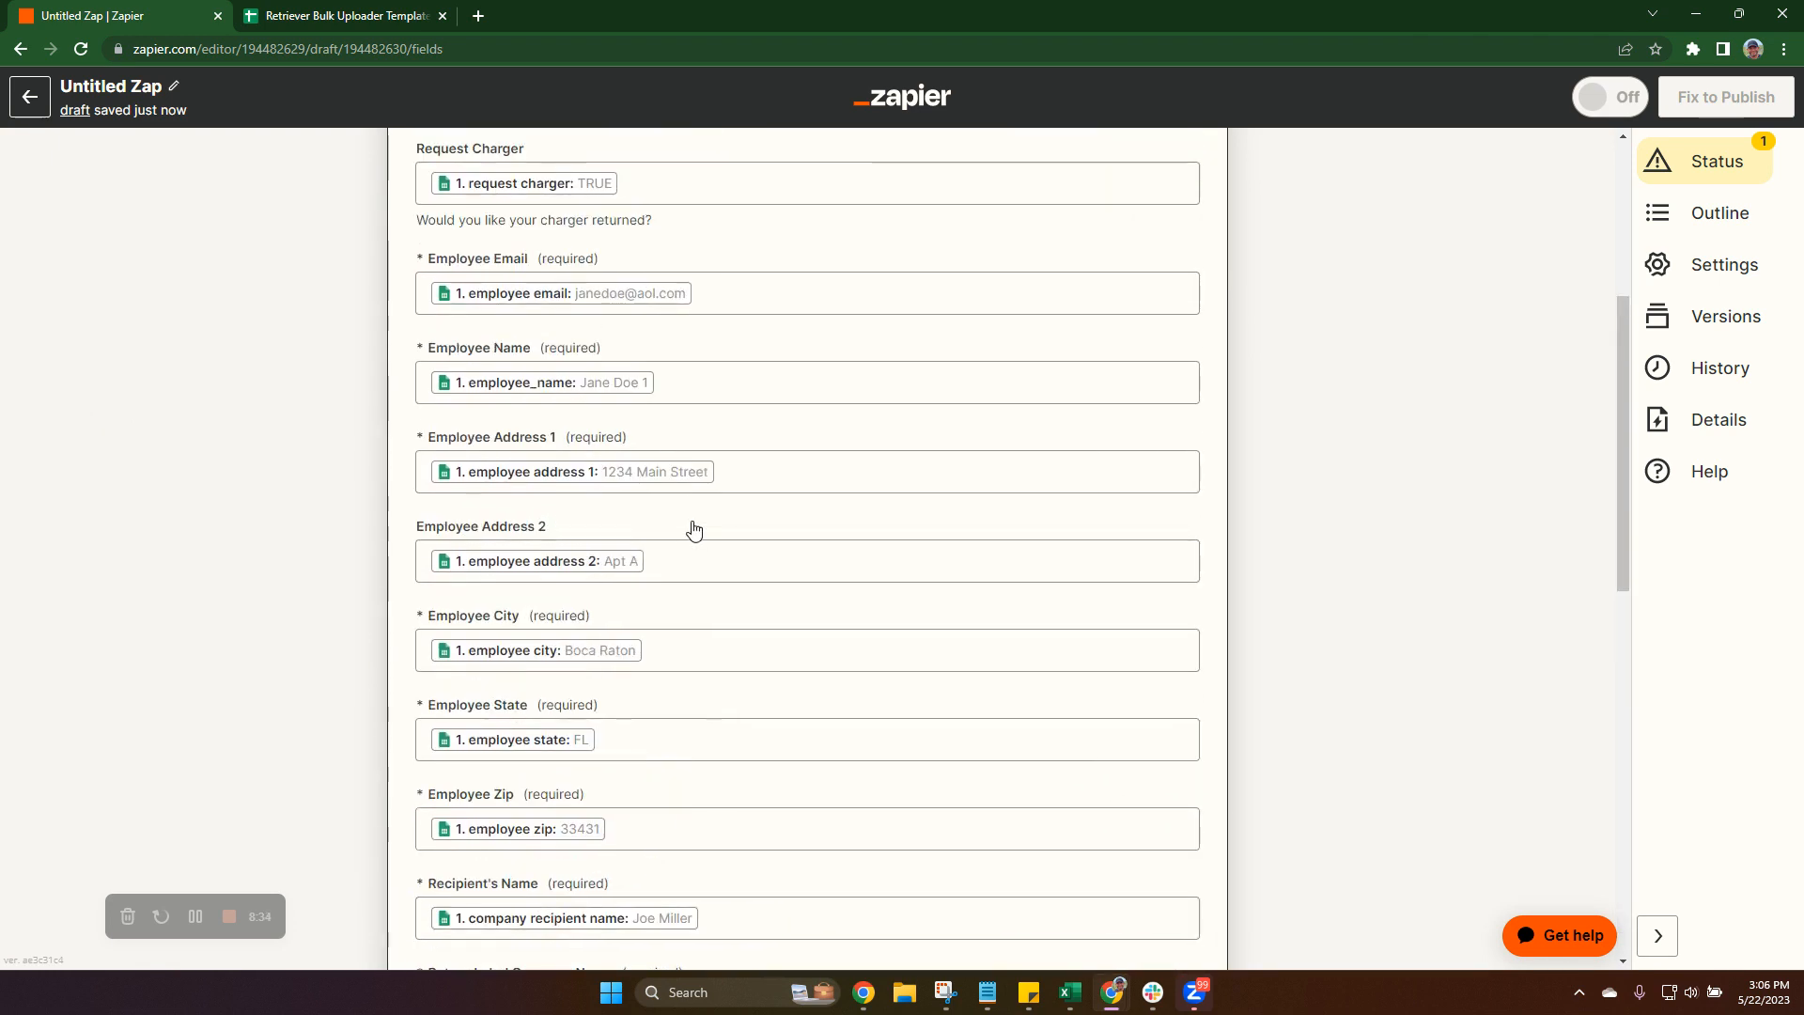
pyautogui.scroll(2, 693, 526)
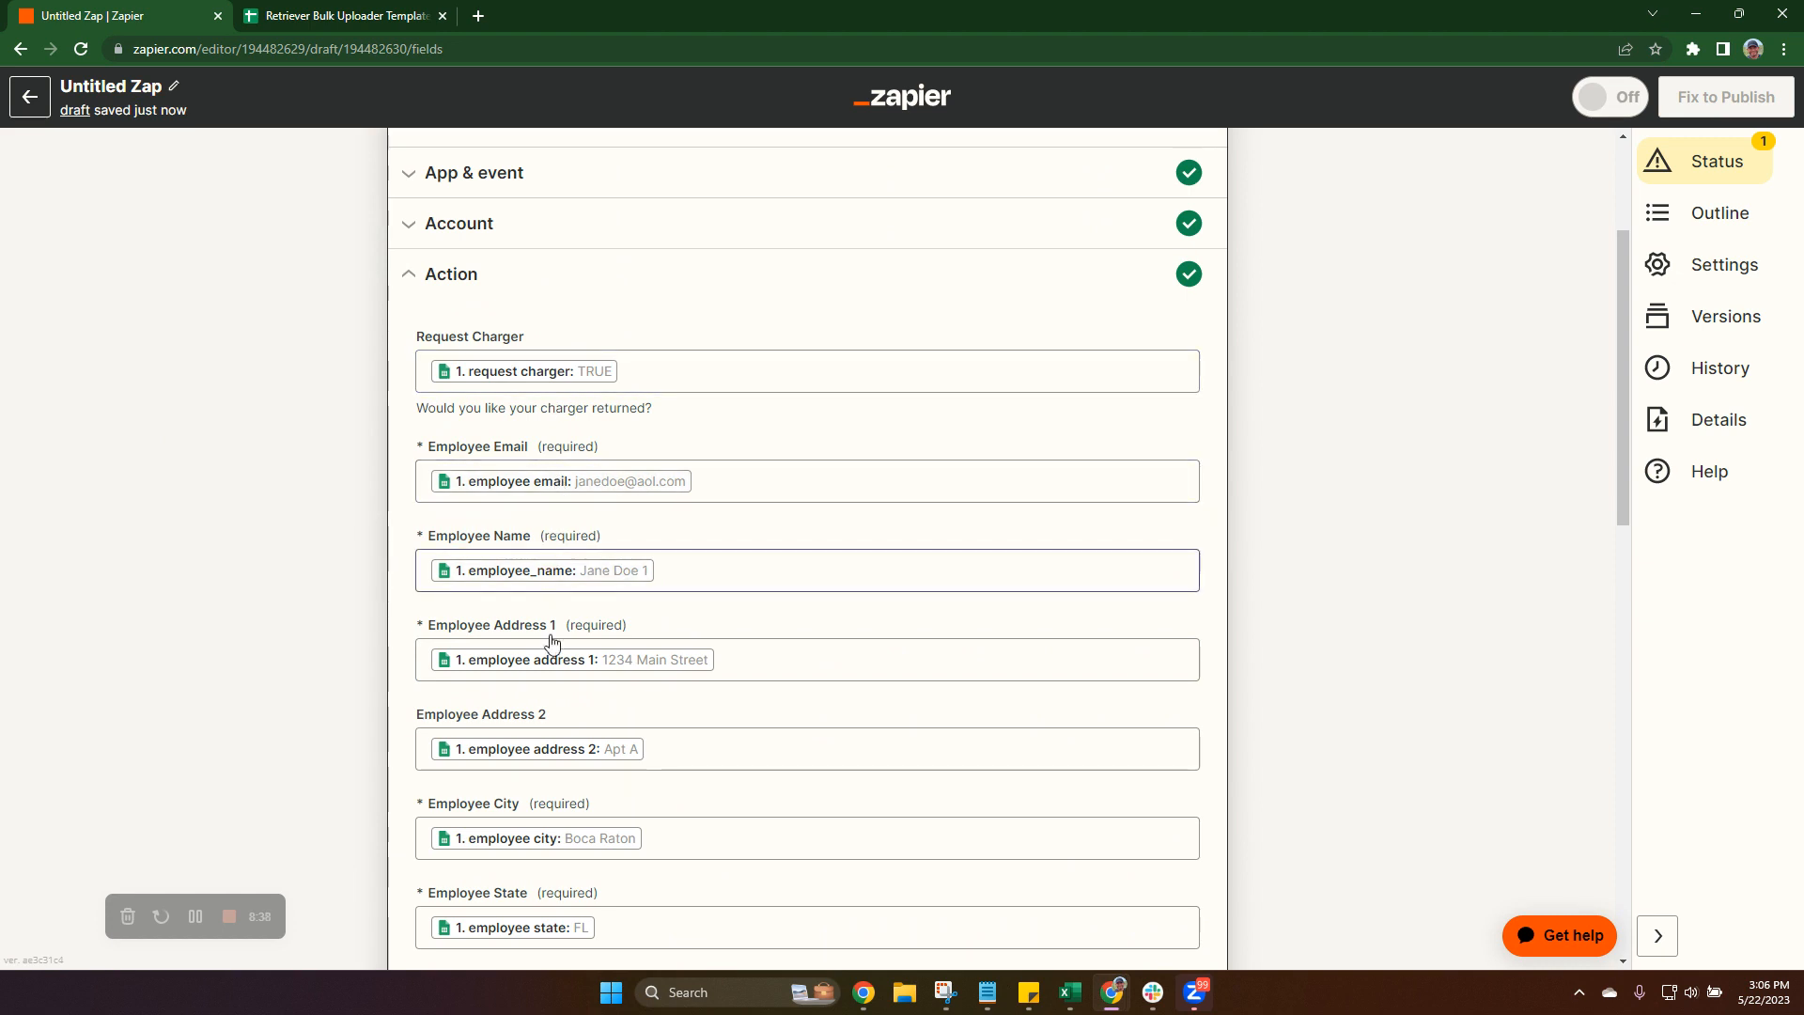
pyautogui.scroll(-3, 555, 672)
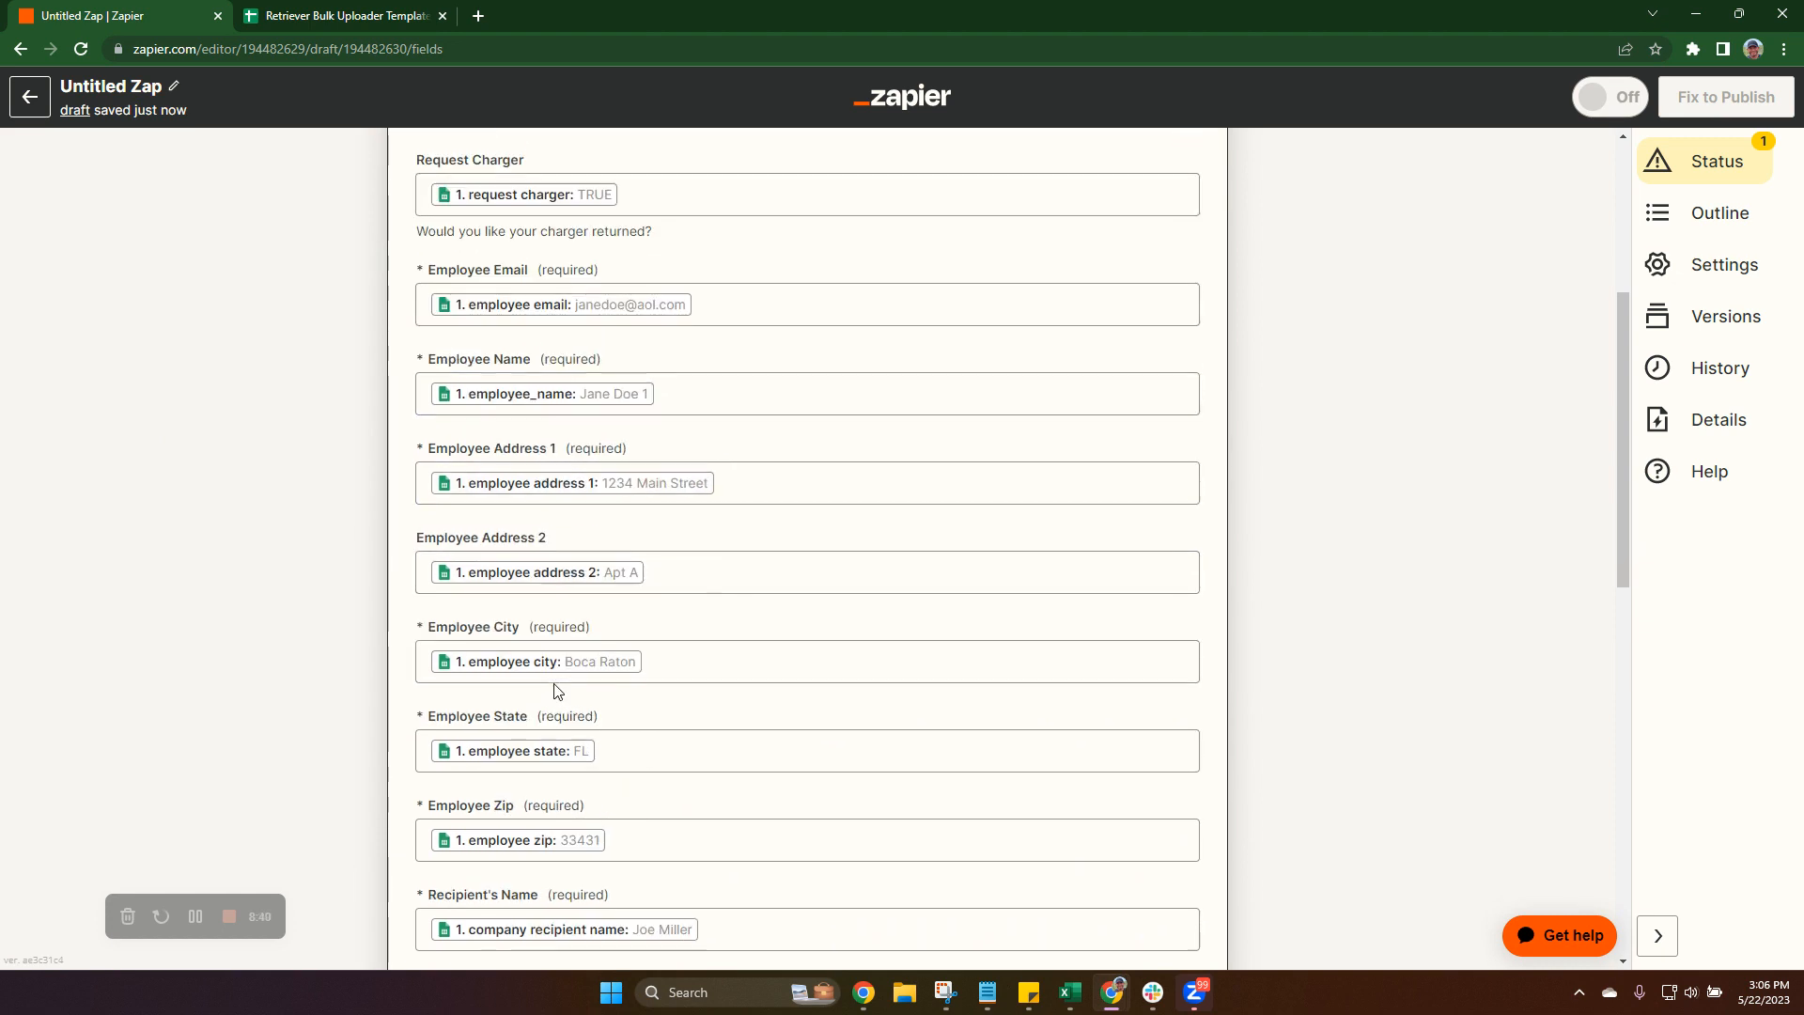
pyautogui.scroll(-1, 553, 724)
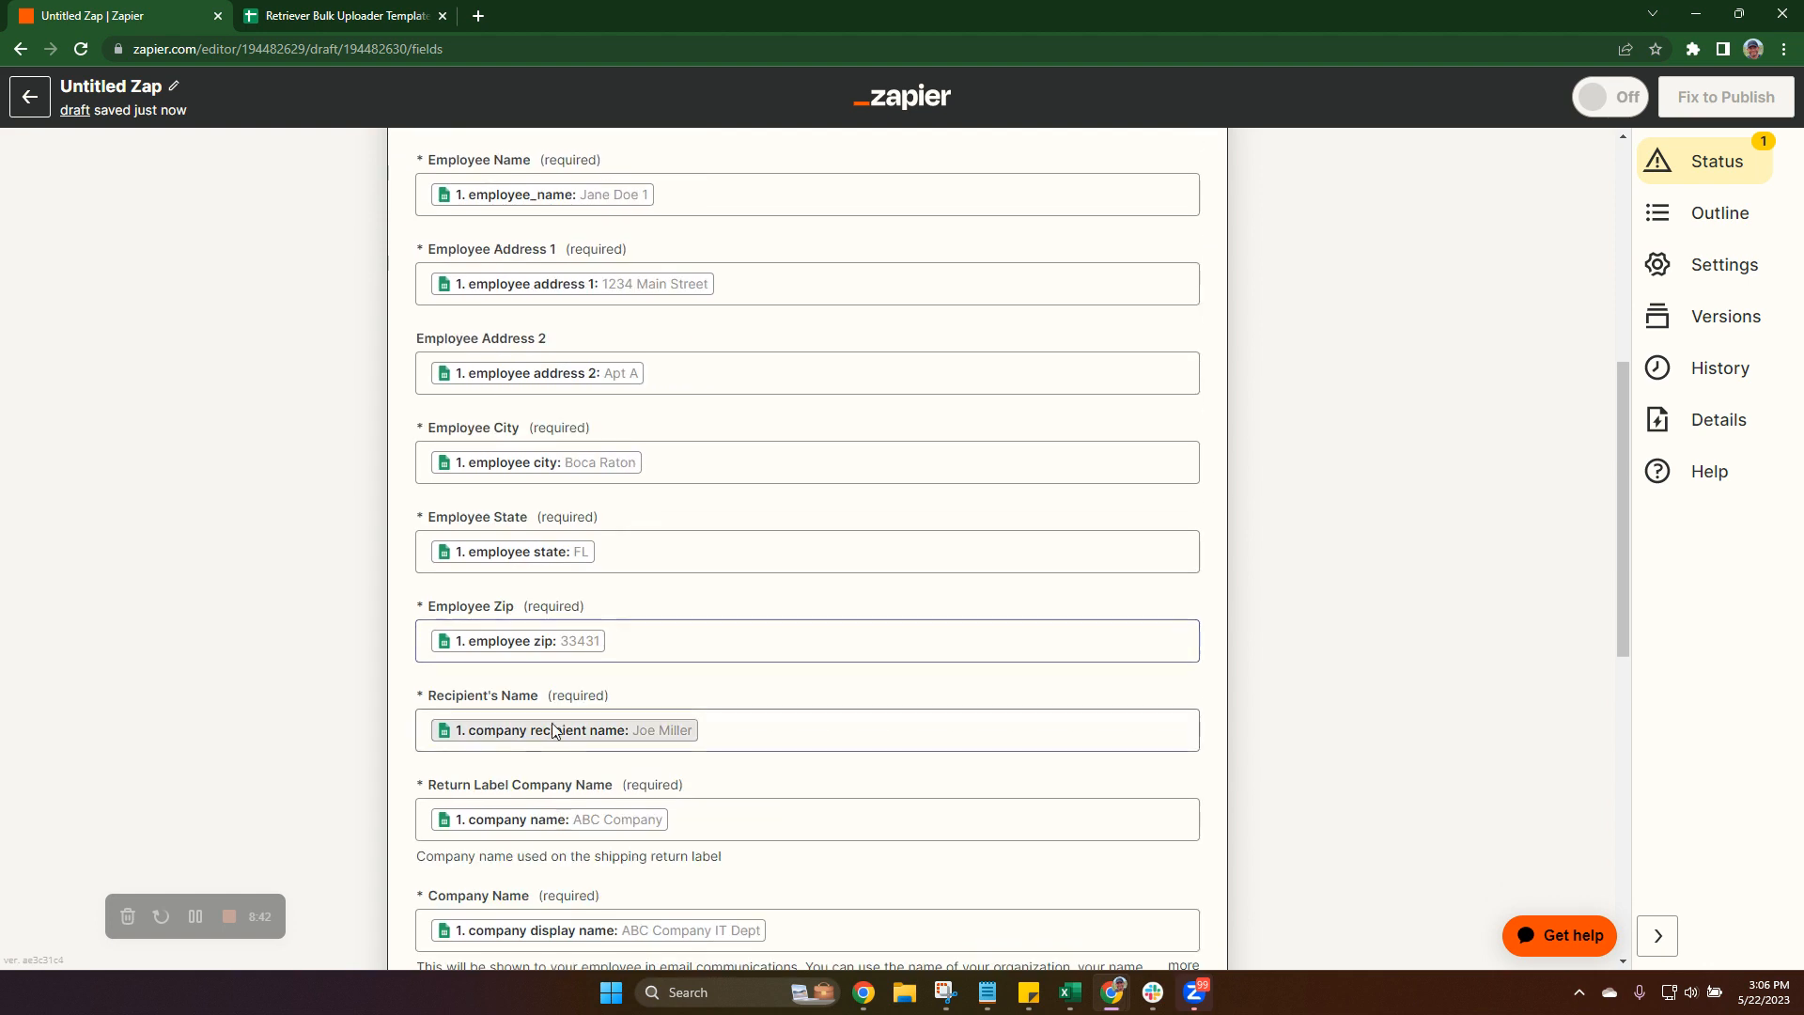
pyautogui.scroll(-3, 554, 730)
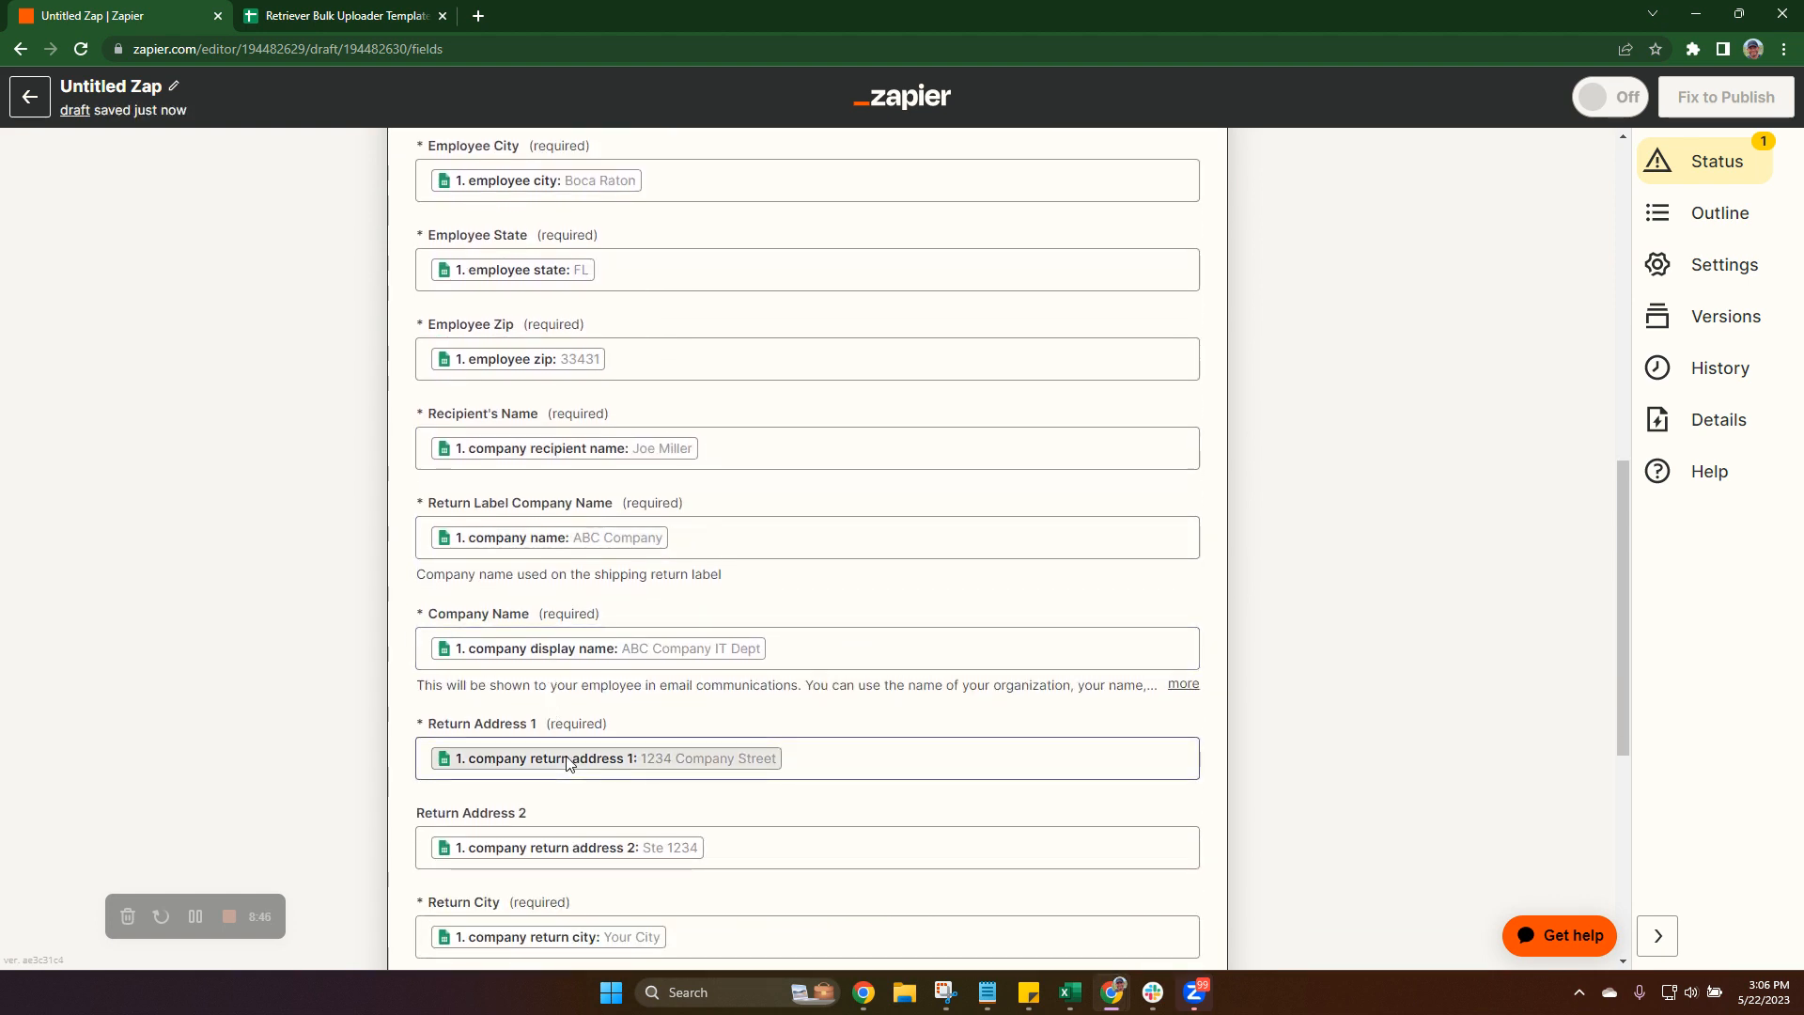
pyautogui.scroll(-3, 564, 757)
pyautogui.scroll(-3, 567, 757)
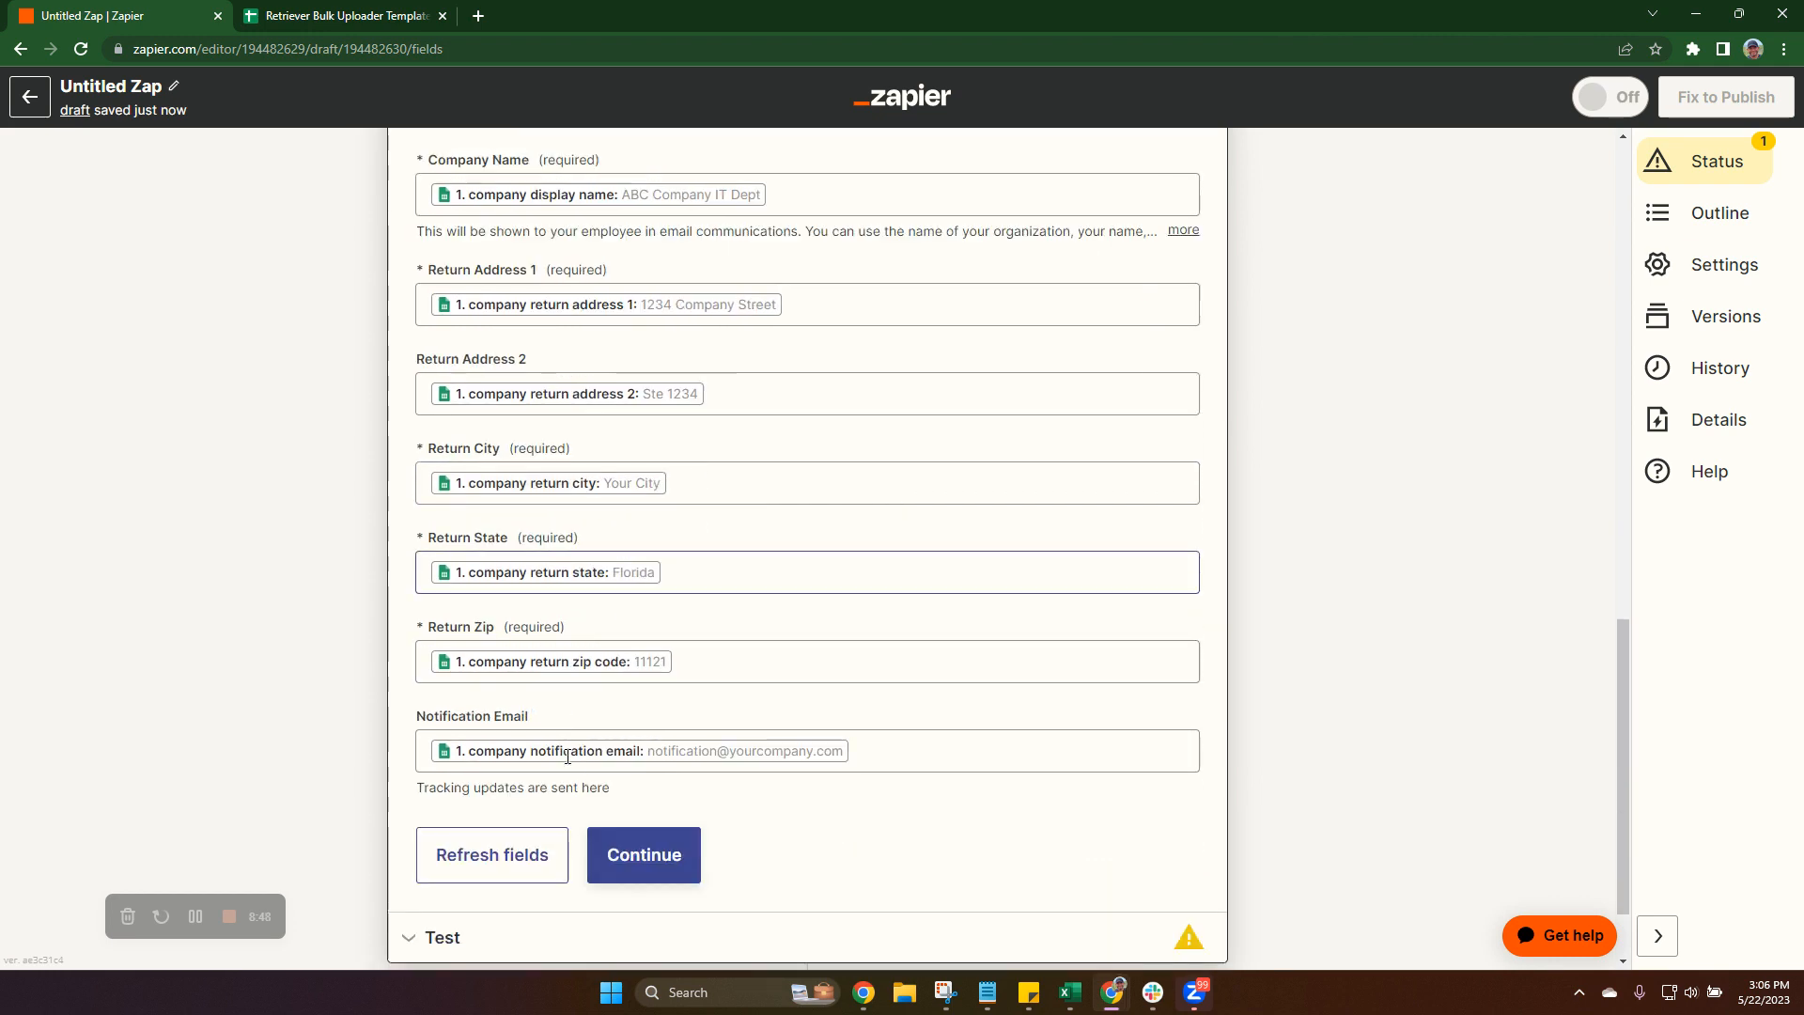
# Continue to the action's test stage and send the test device return to Retriever
pyautogui.click(659, 757)
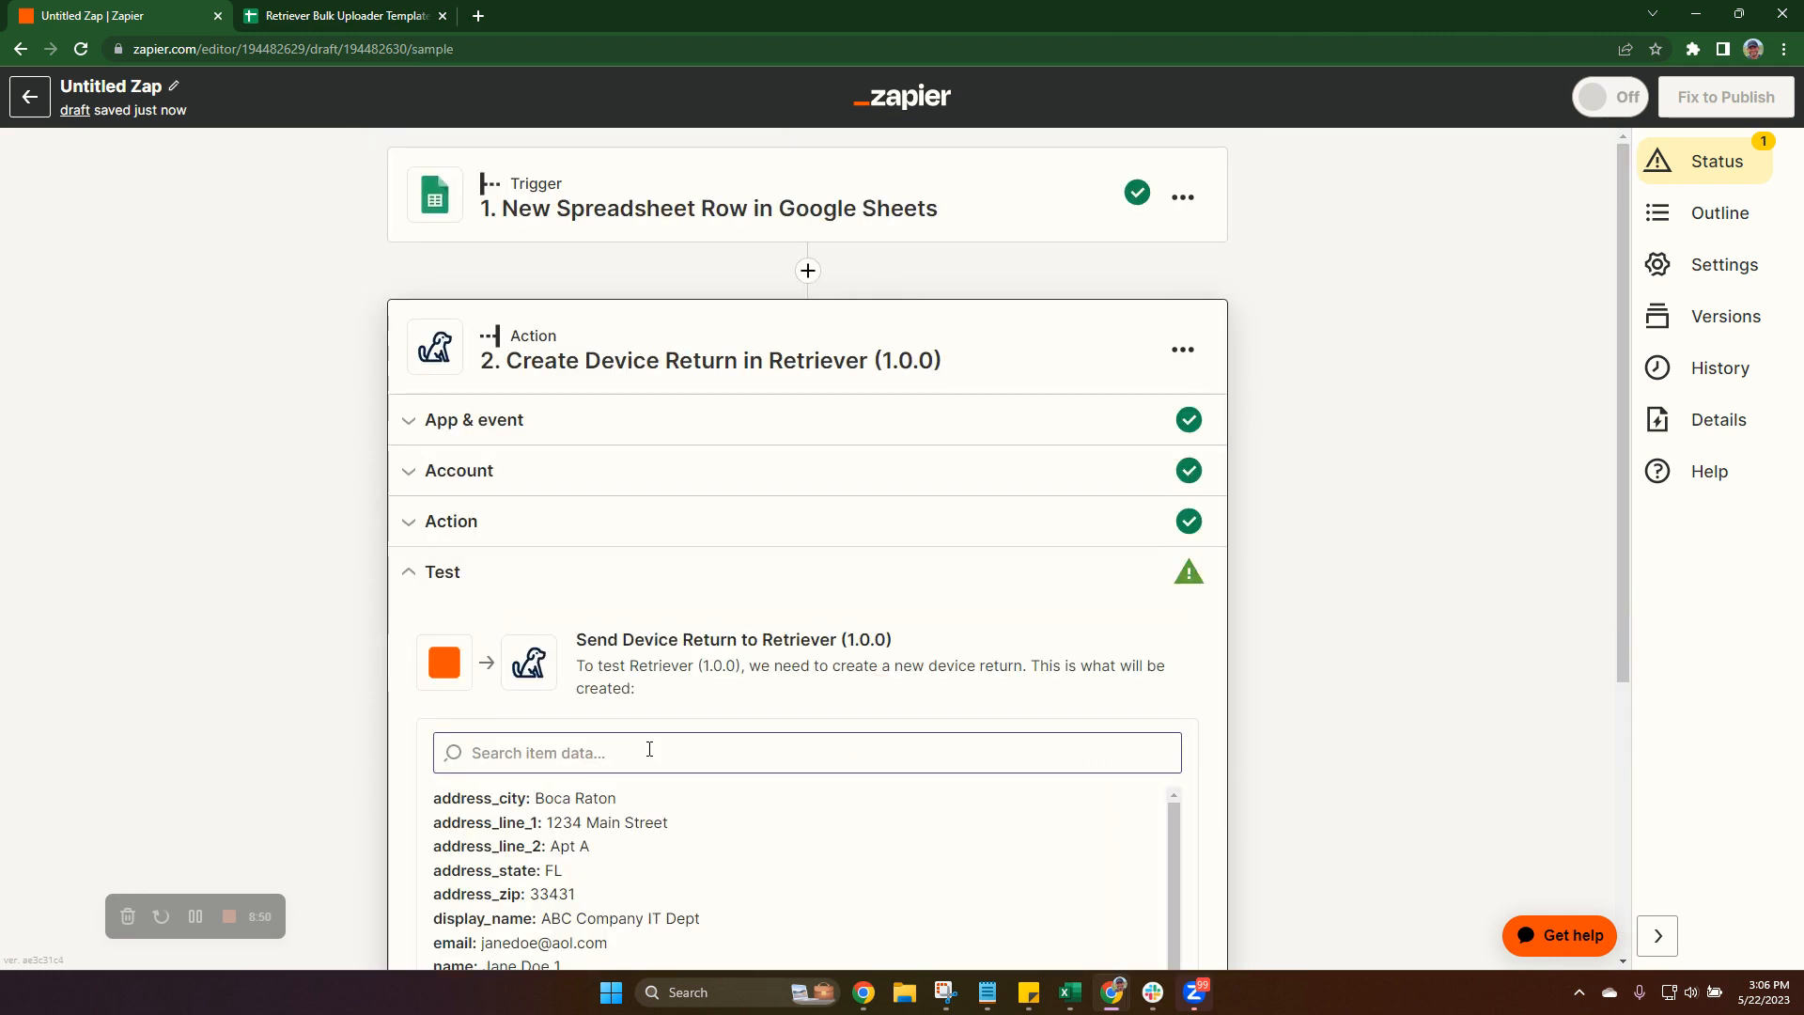
pyautogui.scroll(-4, 656, 684)
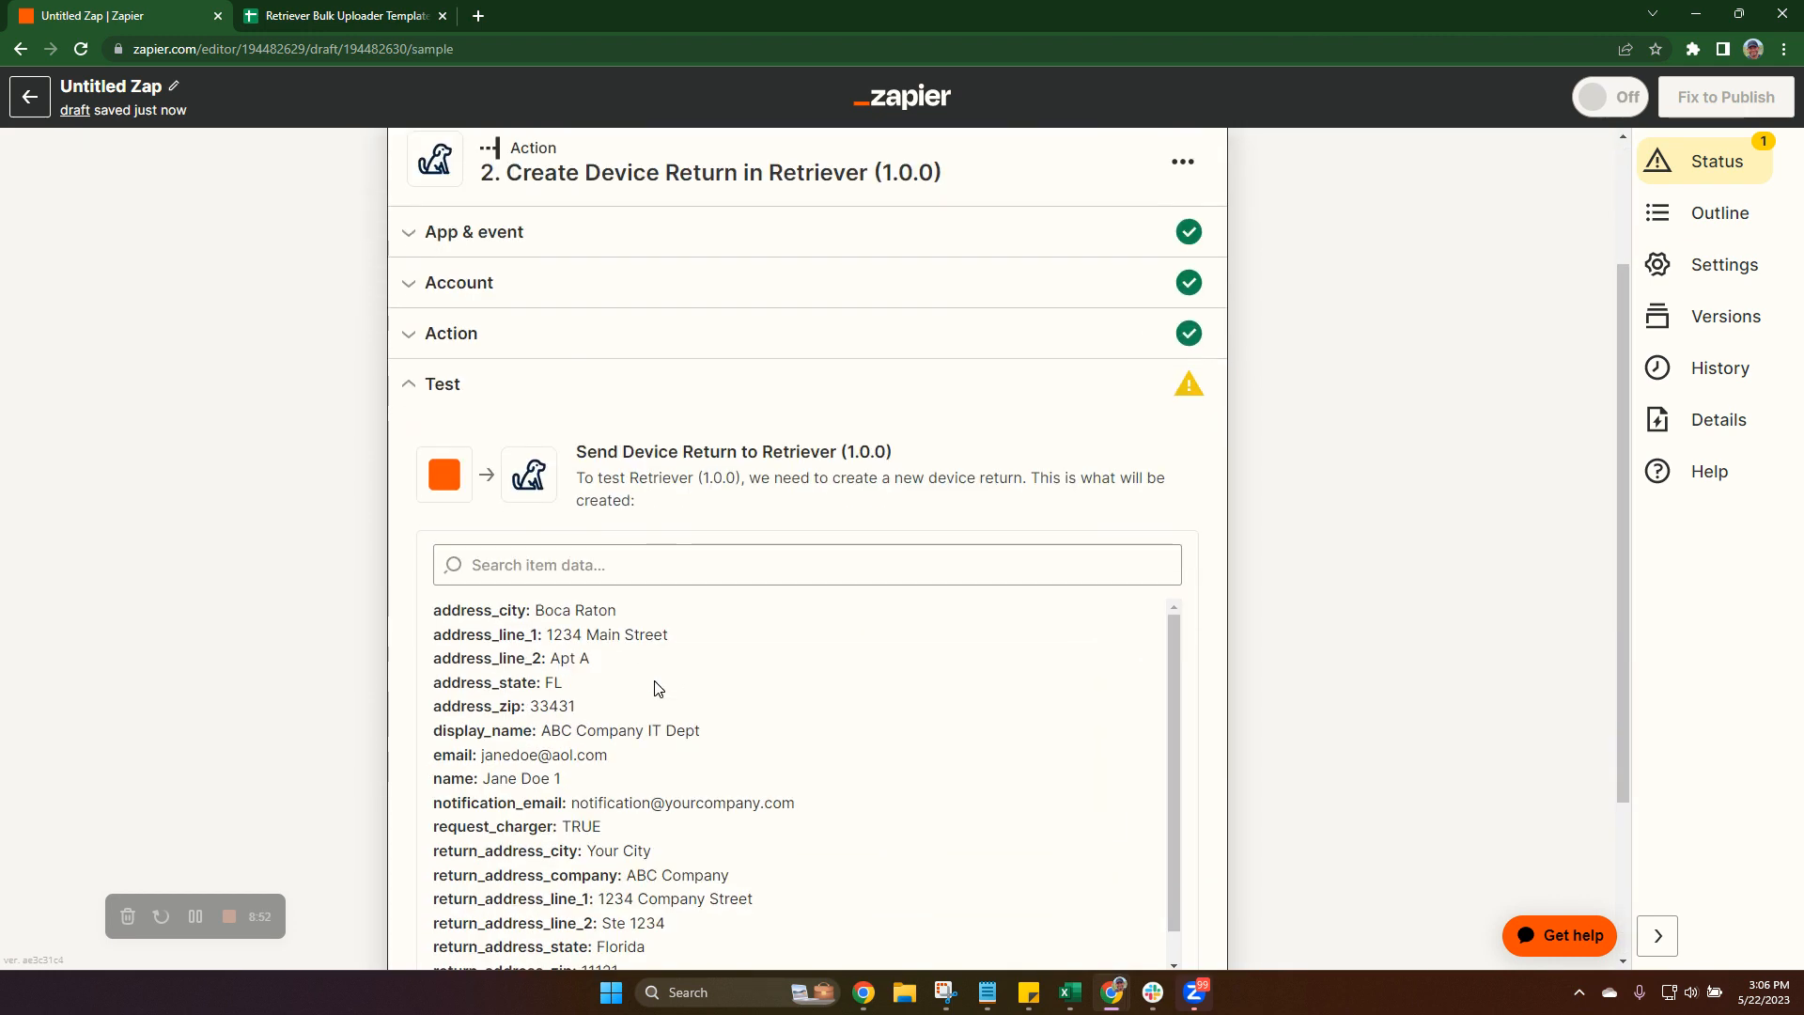
pyautogui.scroll(-2, 768, 705)
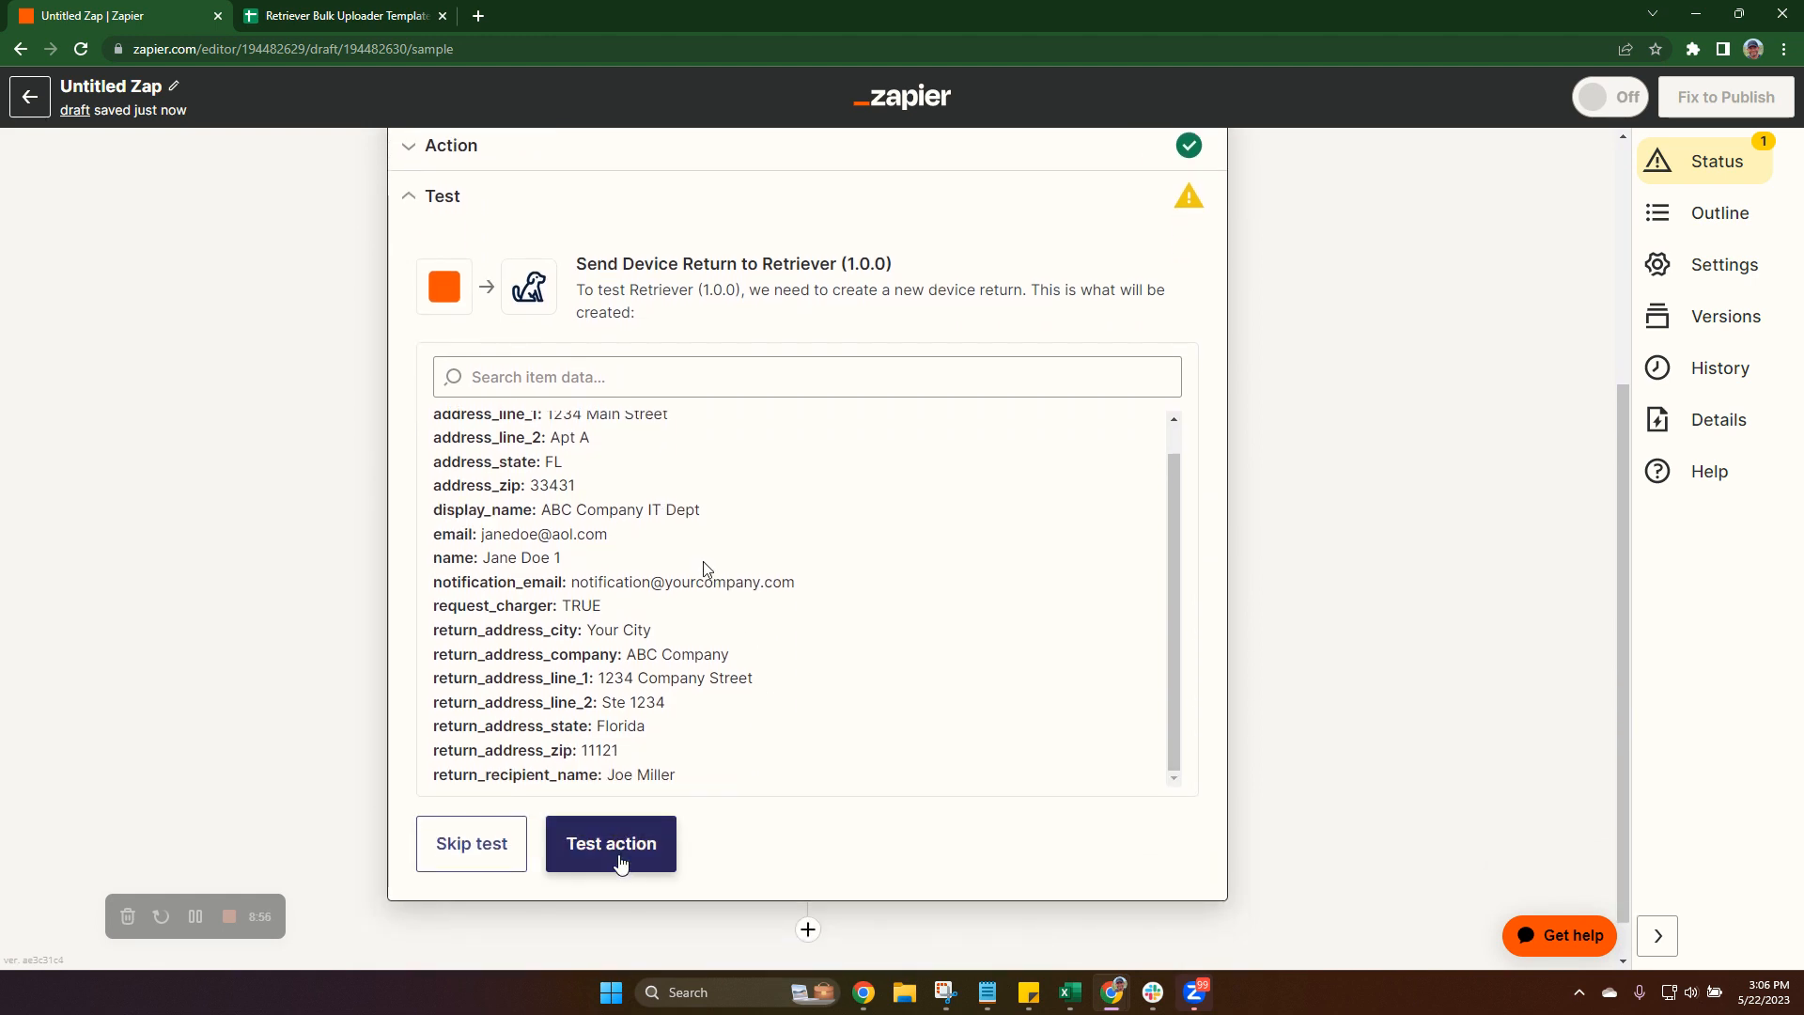
pyautogui.click(620, 862)
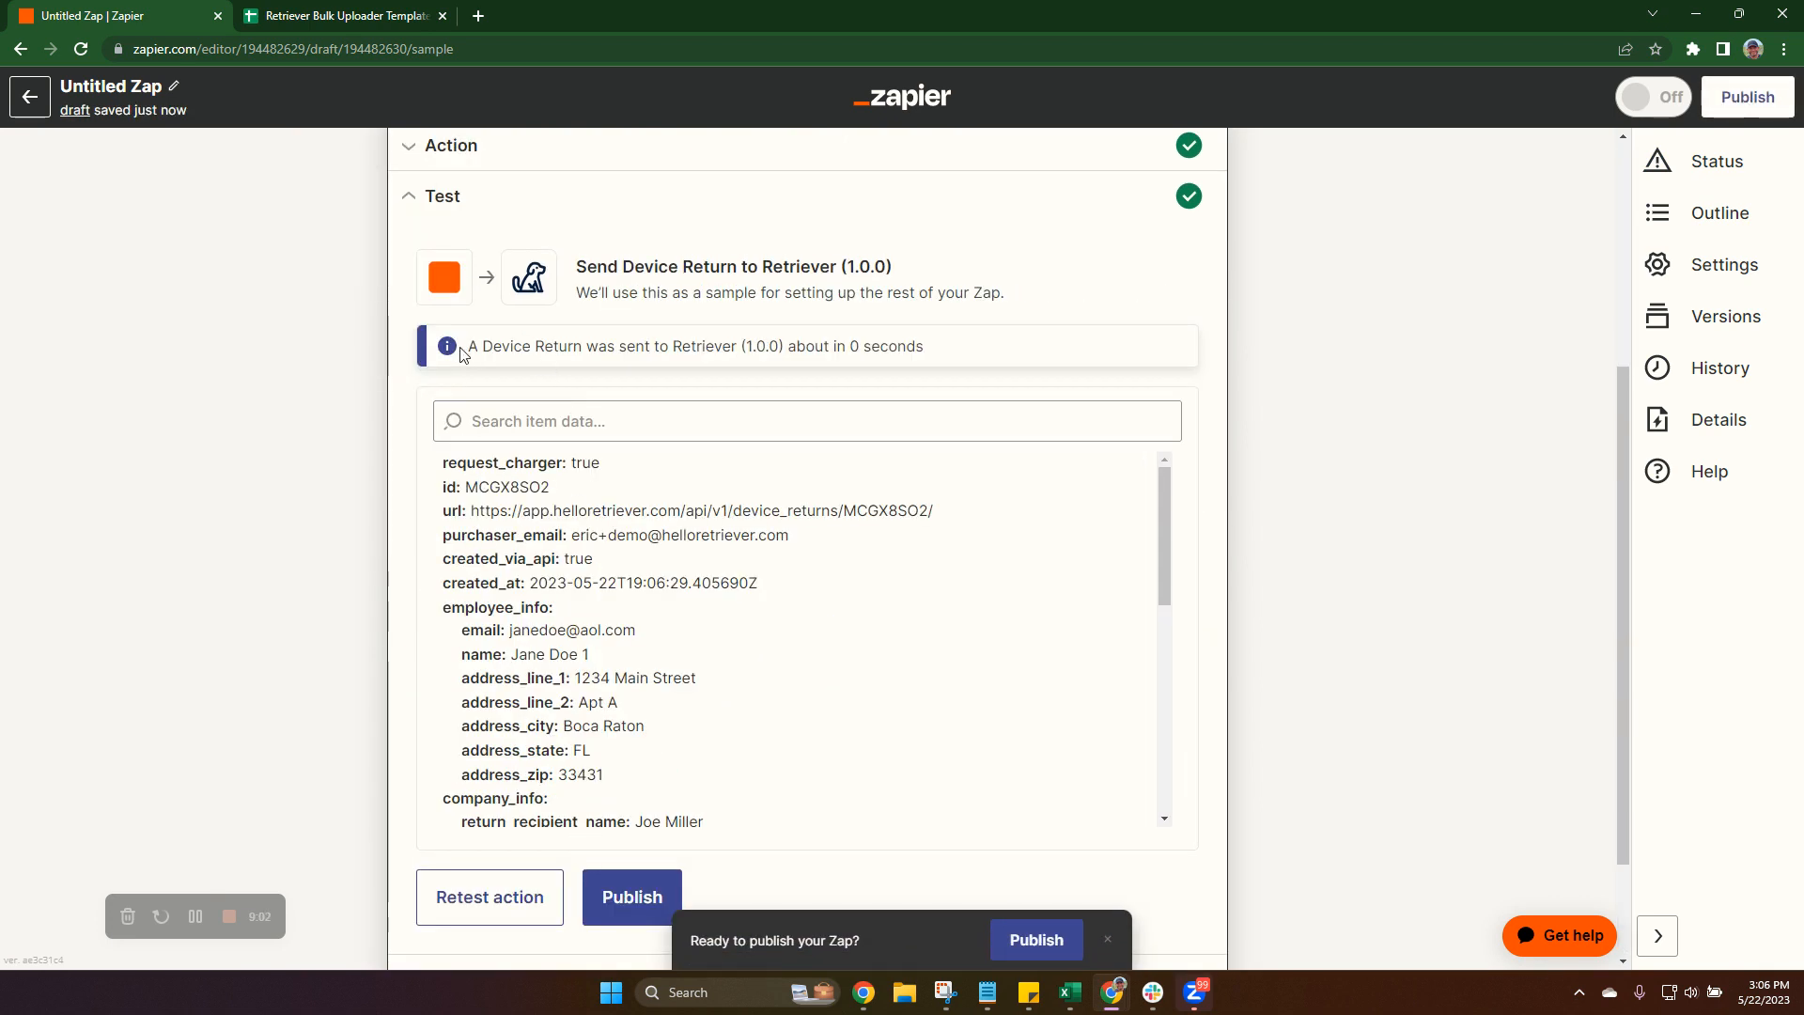
pyautogui.moveTo(565, 353); pyautogui.dragTo(967, 378)
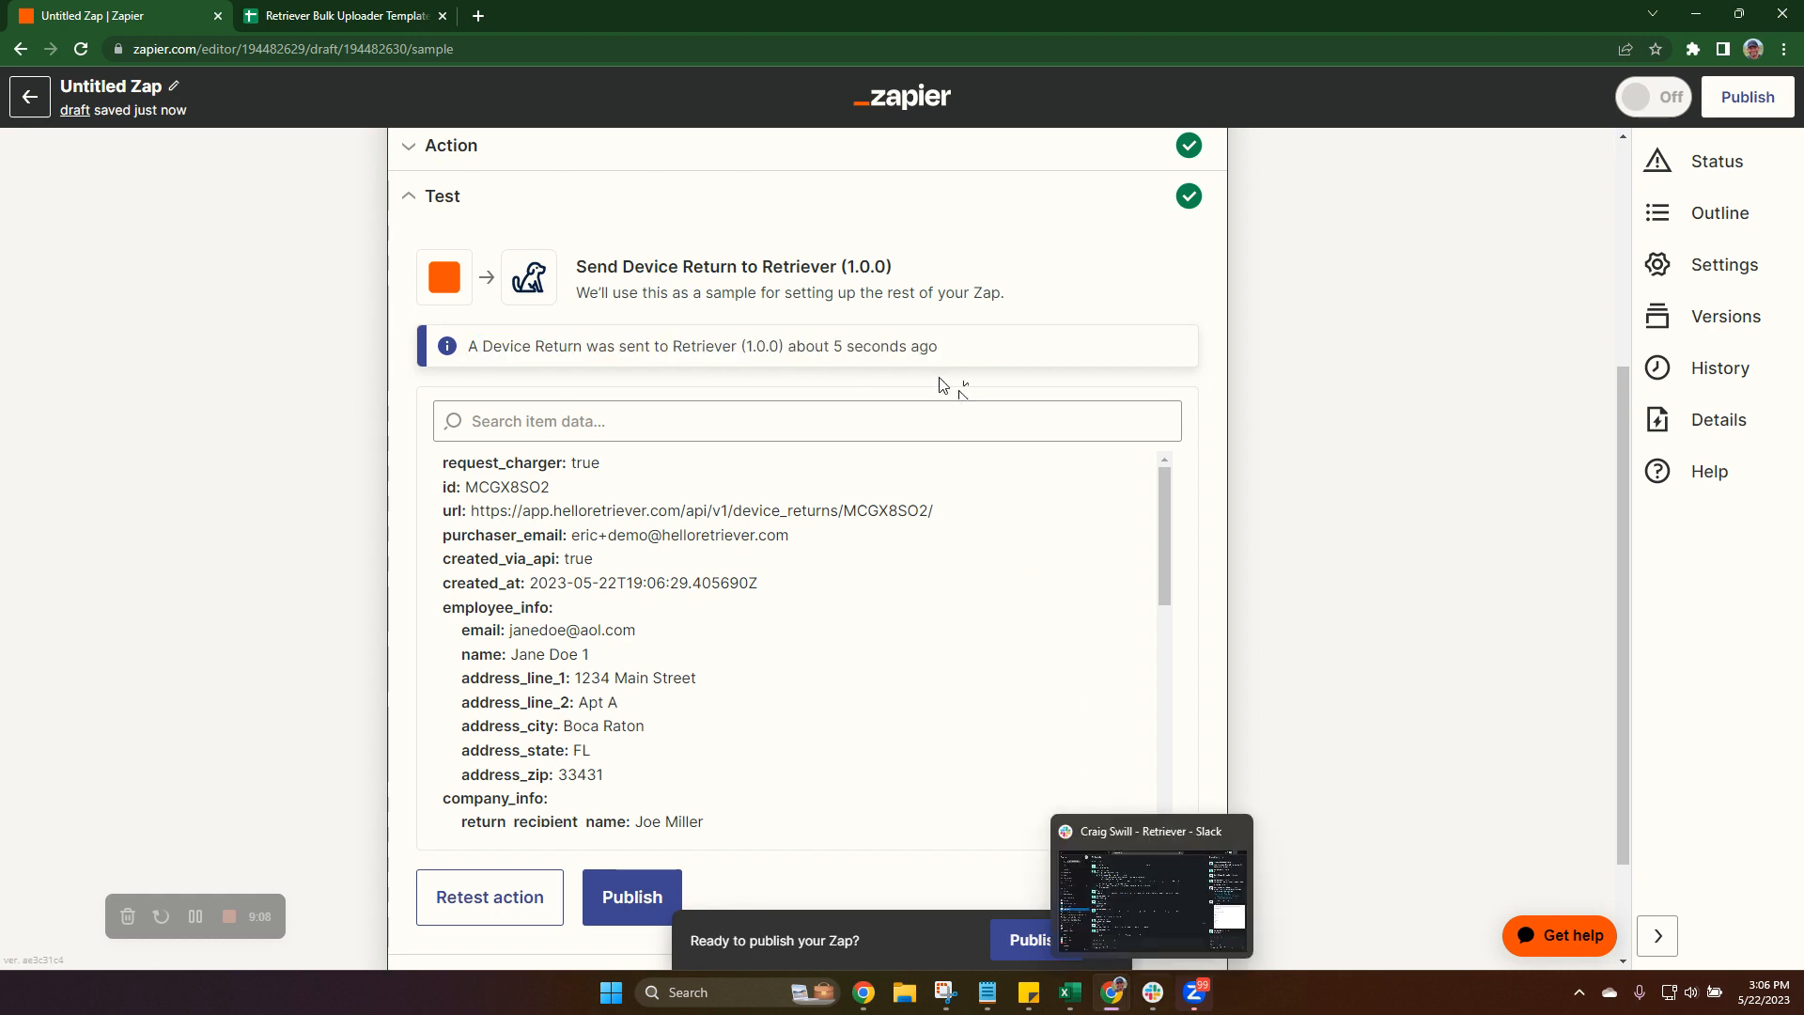
# Switch to Retriever and check the dashboard's laptop returns for the order created by the test
pyautogui.moveTo(1112, 994)
pyautogui.click(1222, 900)
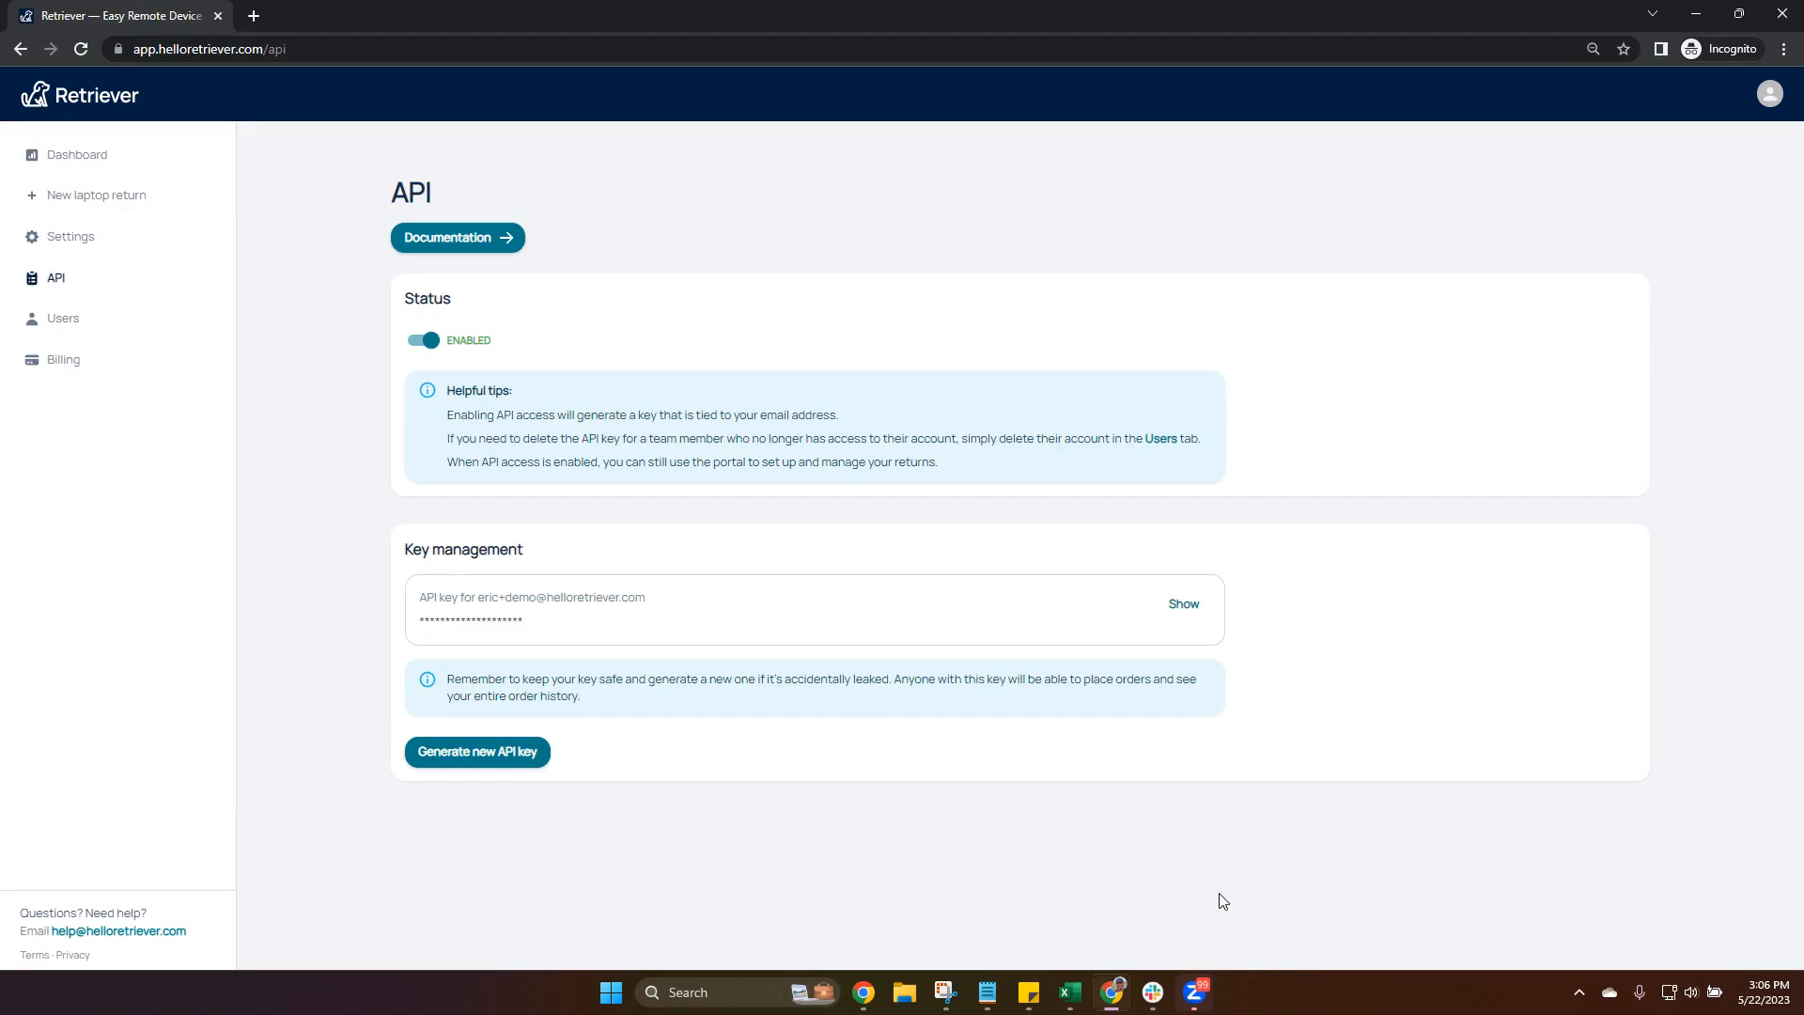
pyautogui.click(66, 155)
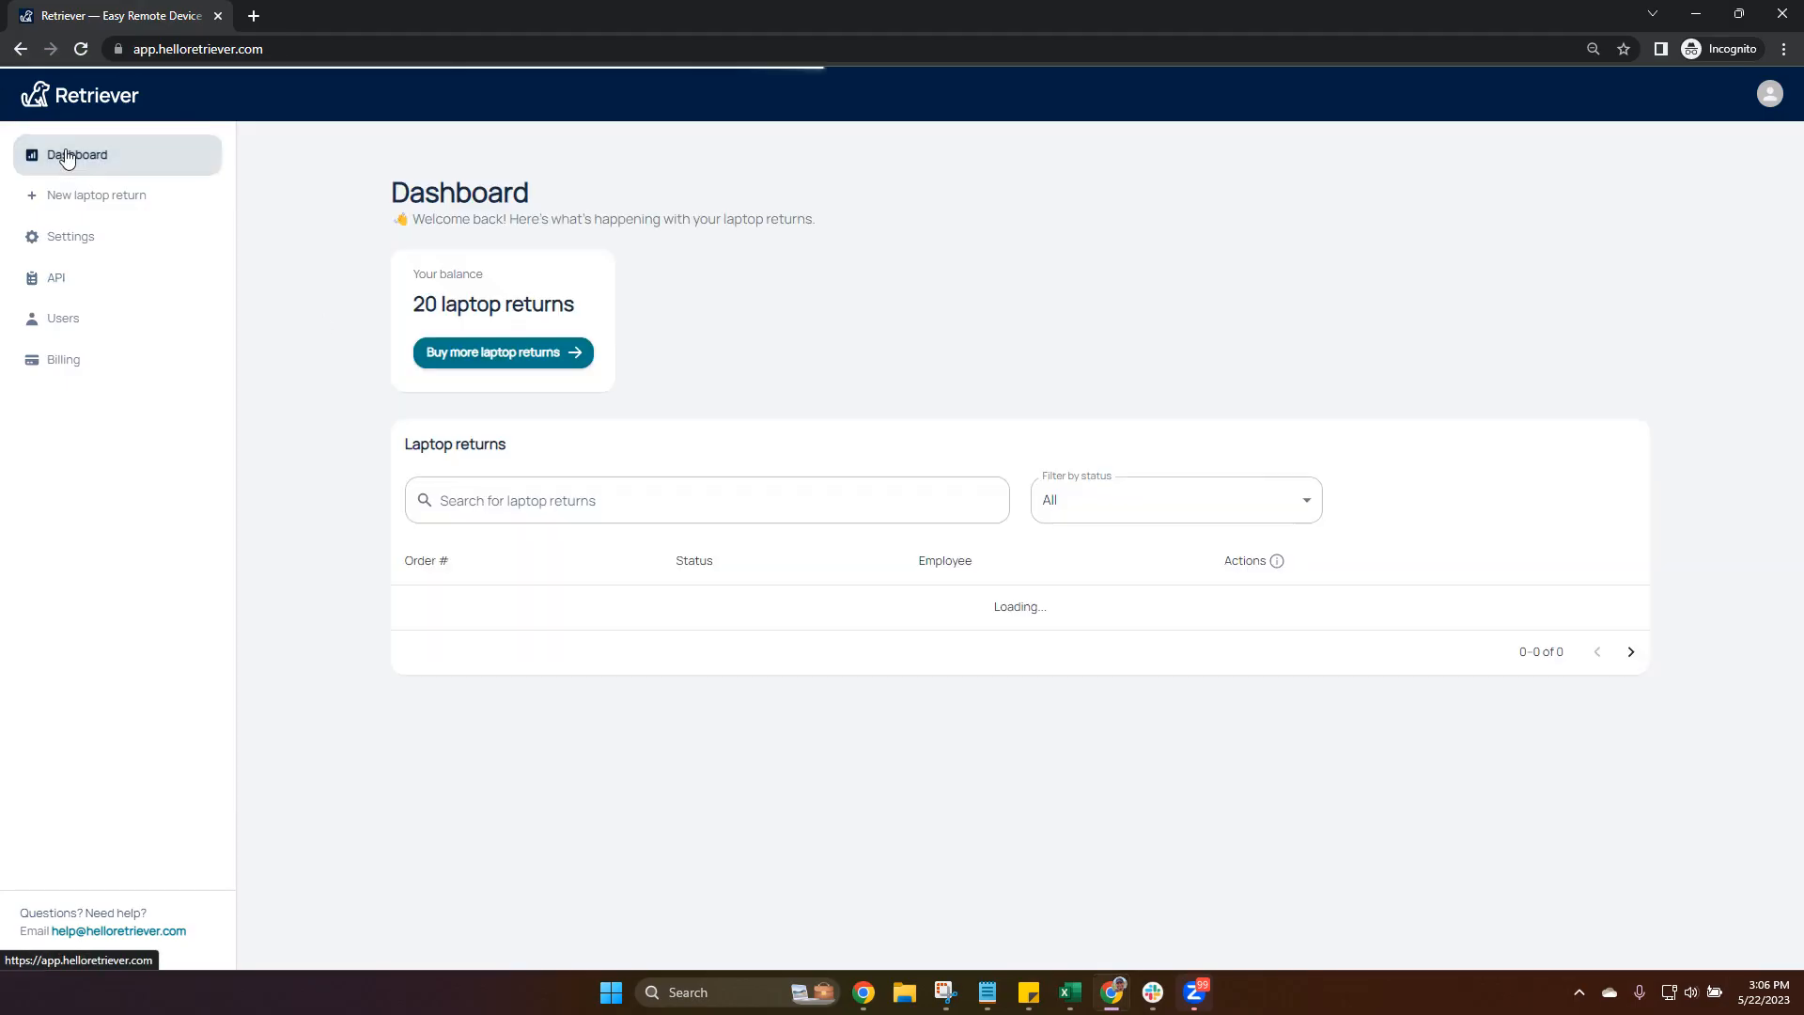
pyautogui.moveTo(998, 627); pyautogui.dragTo(855, 623)
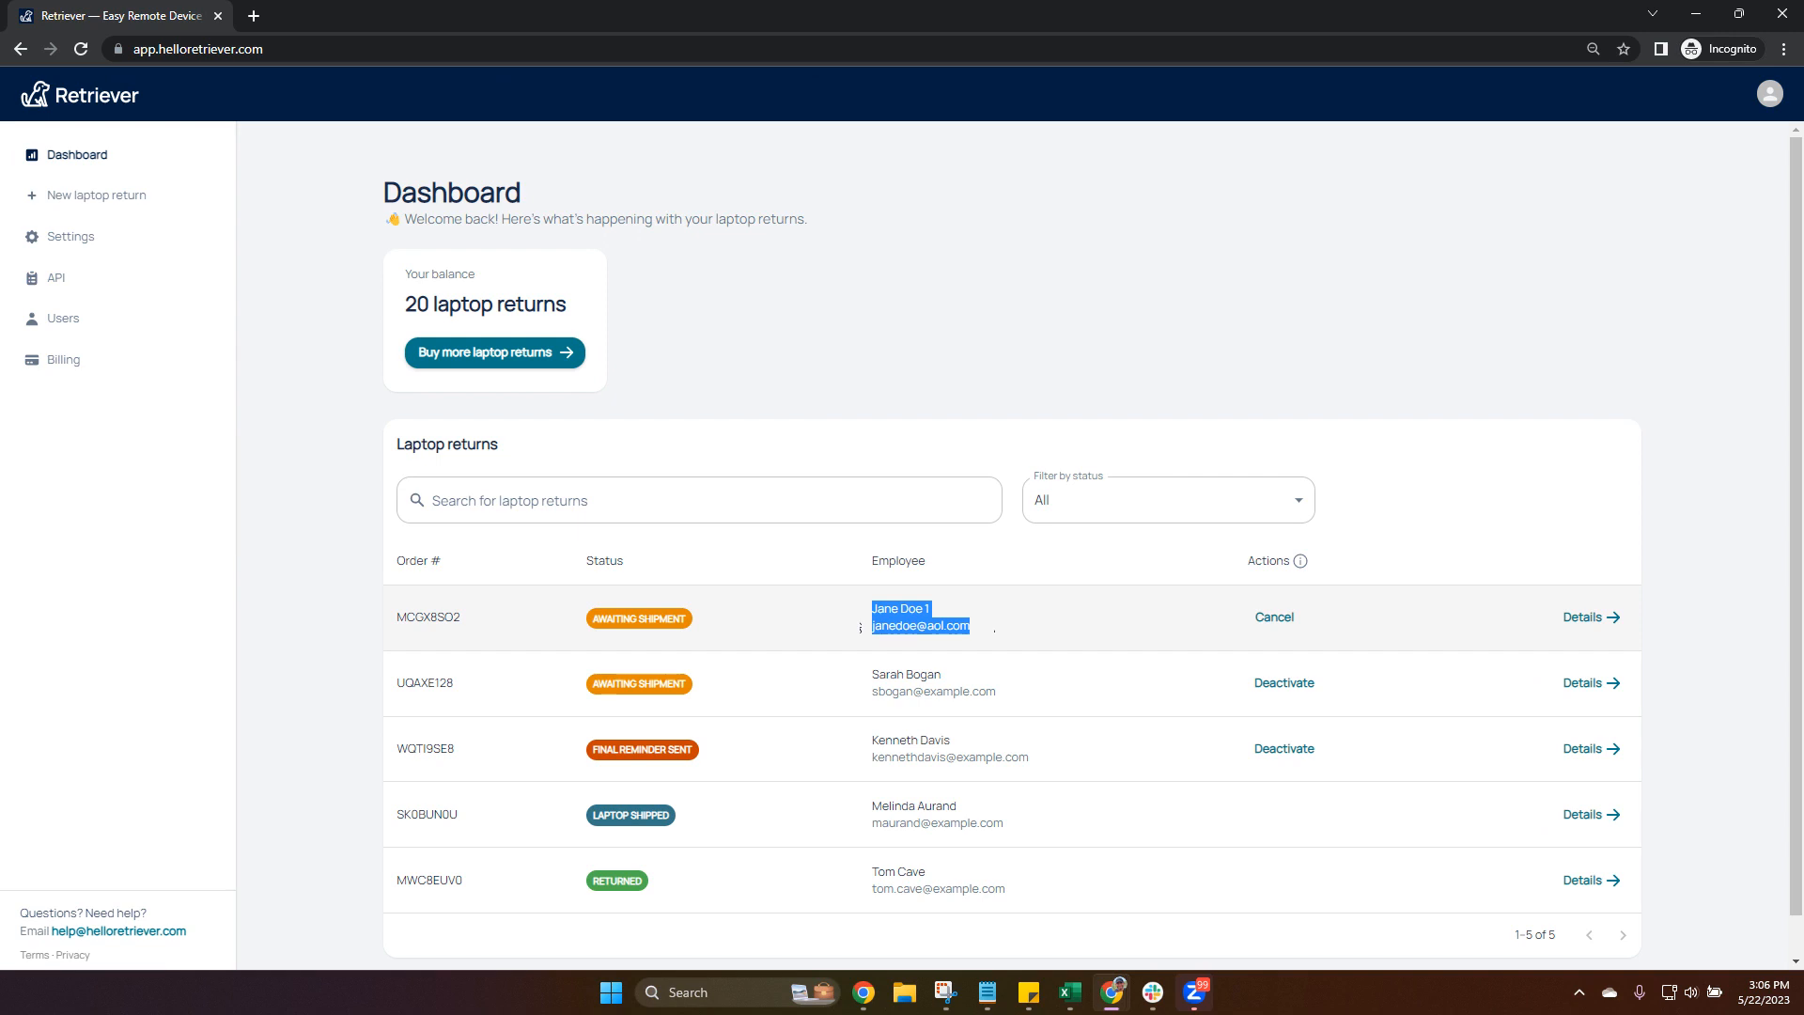
pyautogui.click(1270, 620)
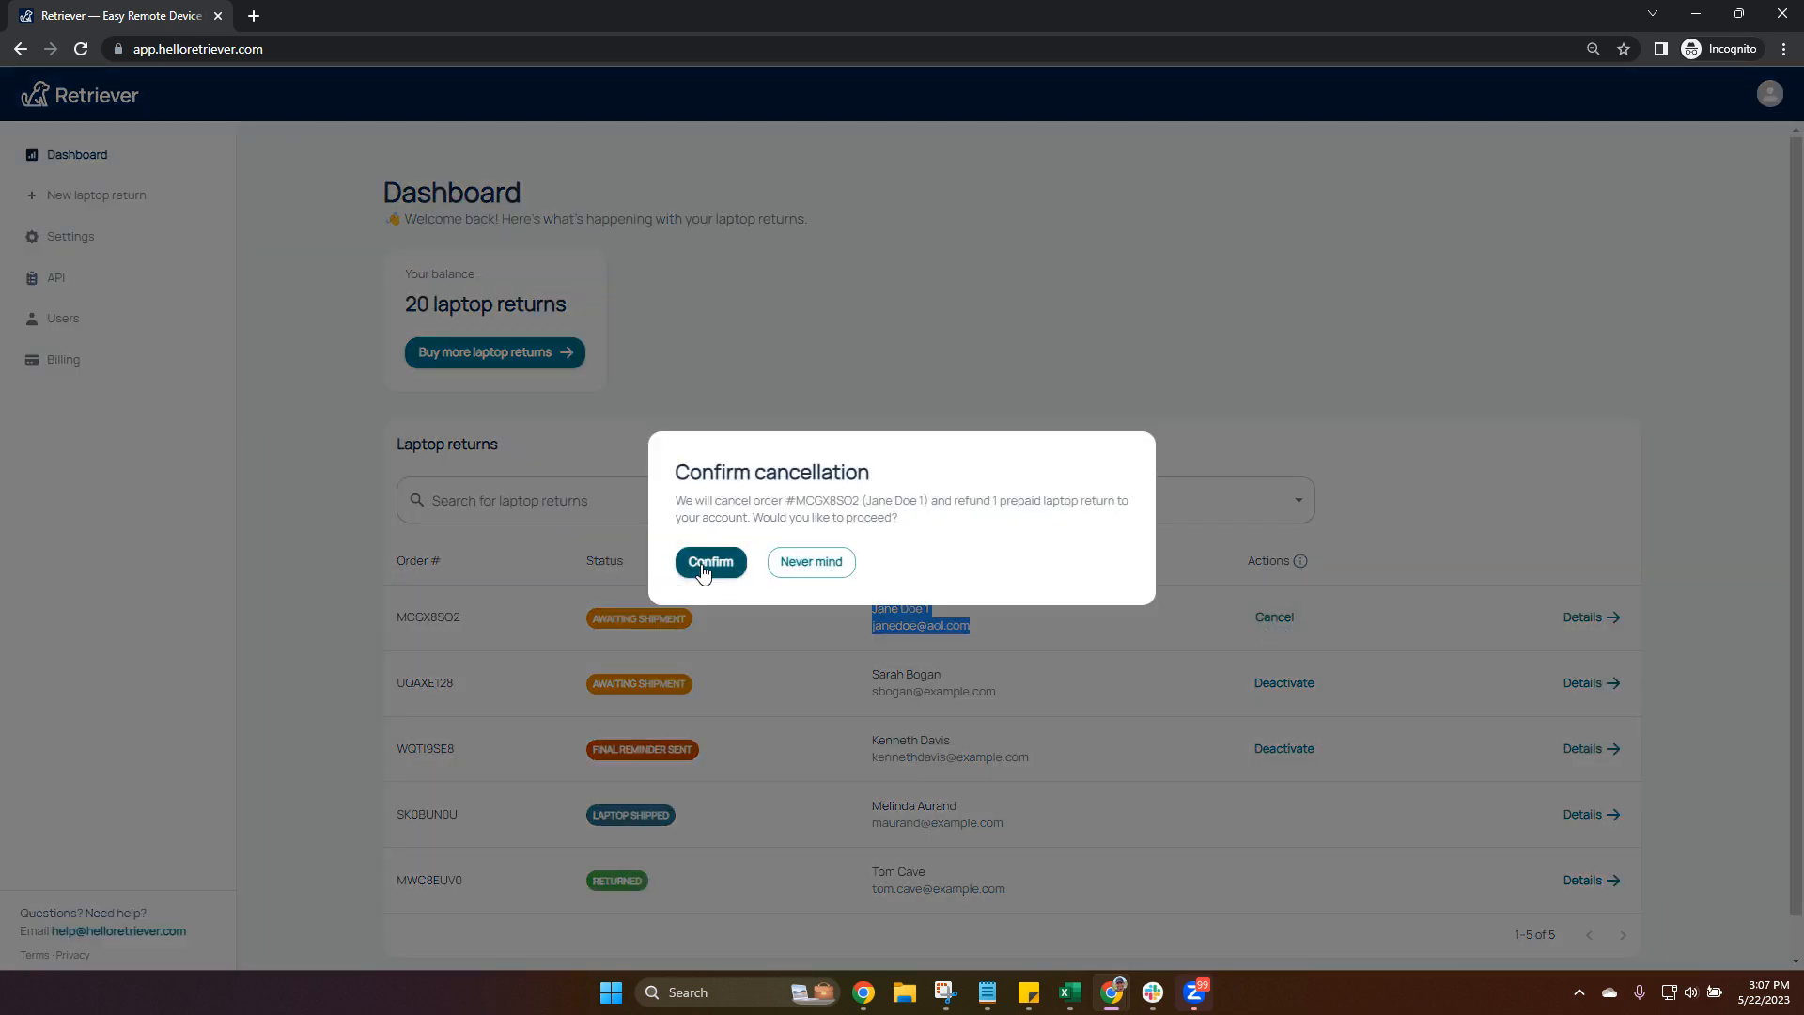
pyautogui.click(703, 569)
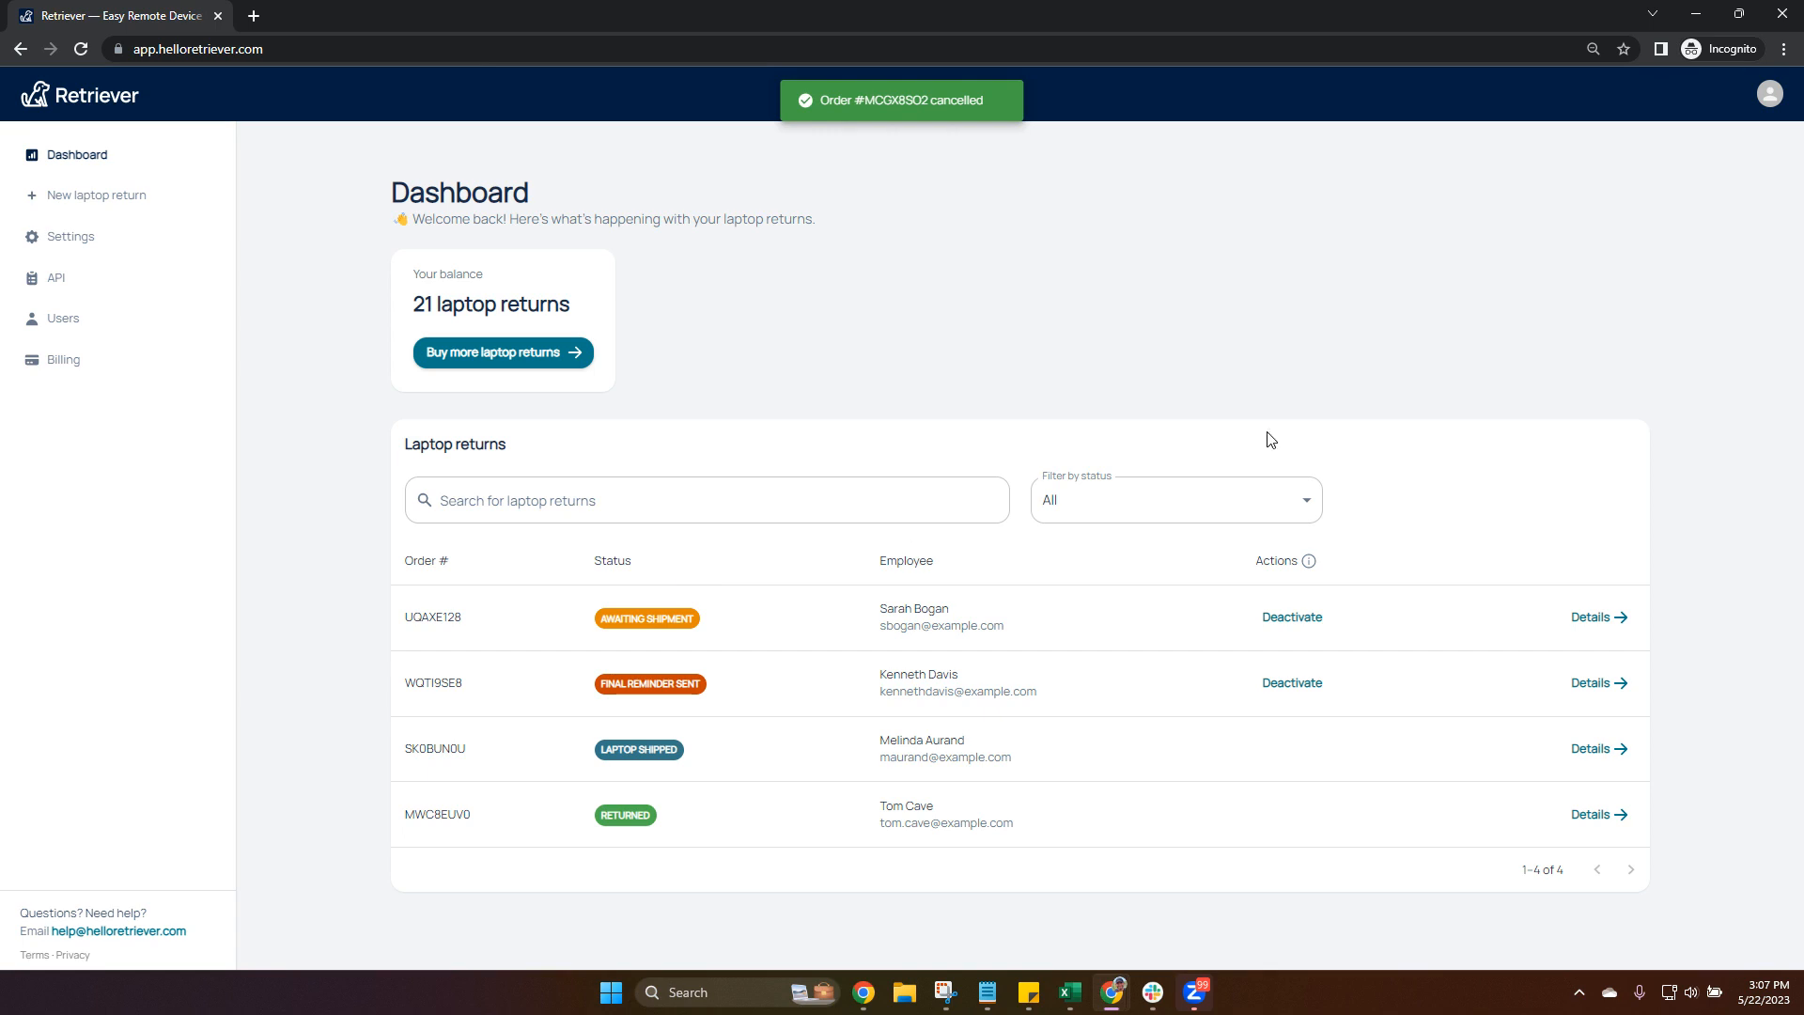
pyautogui.click(1699, 15)
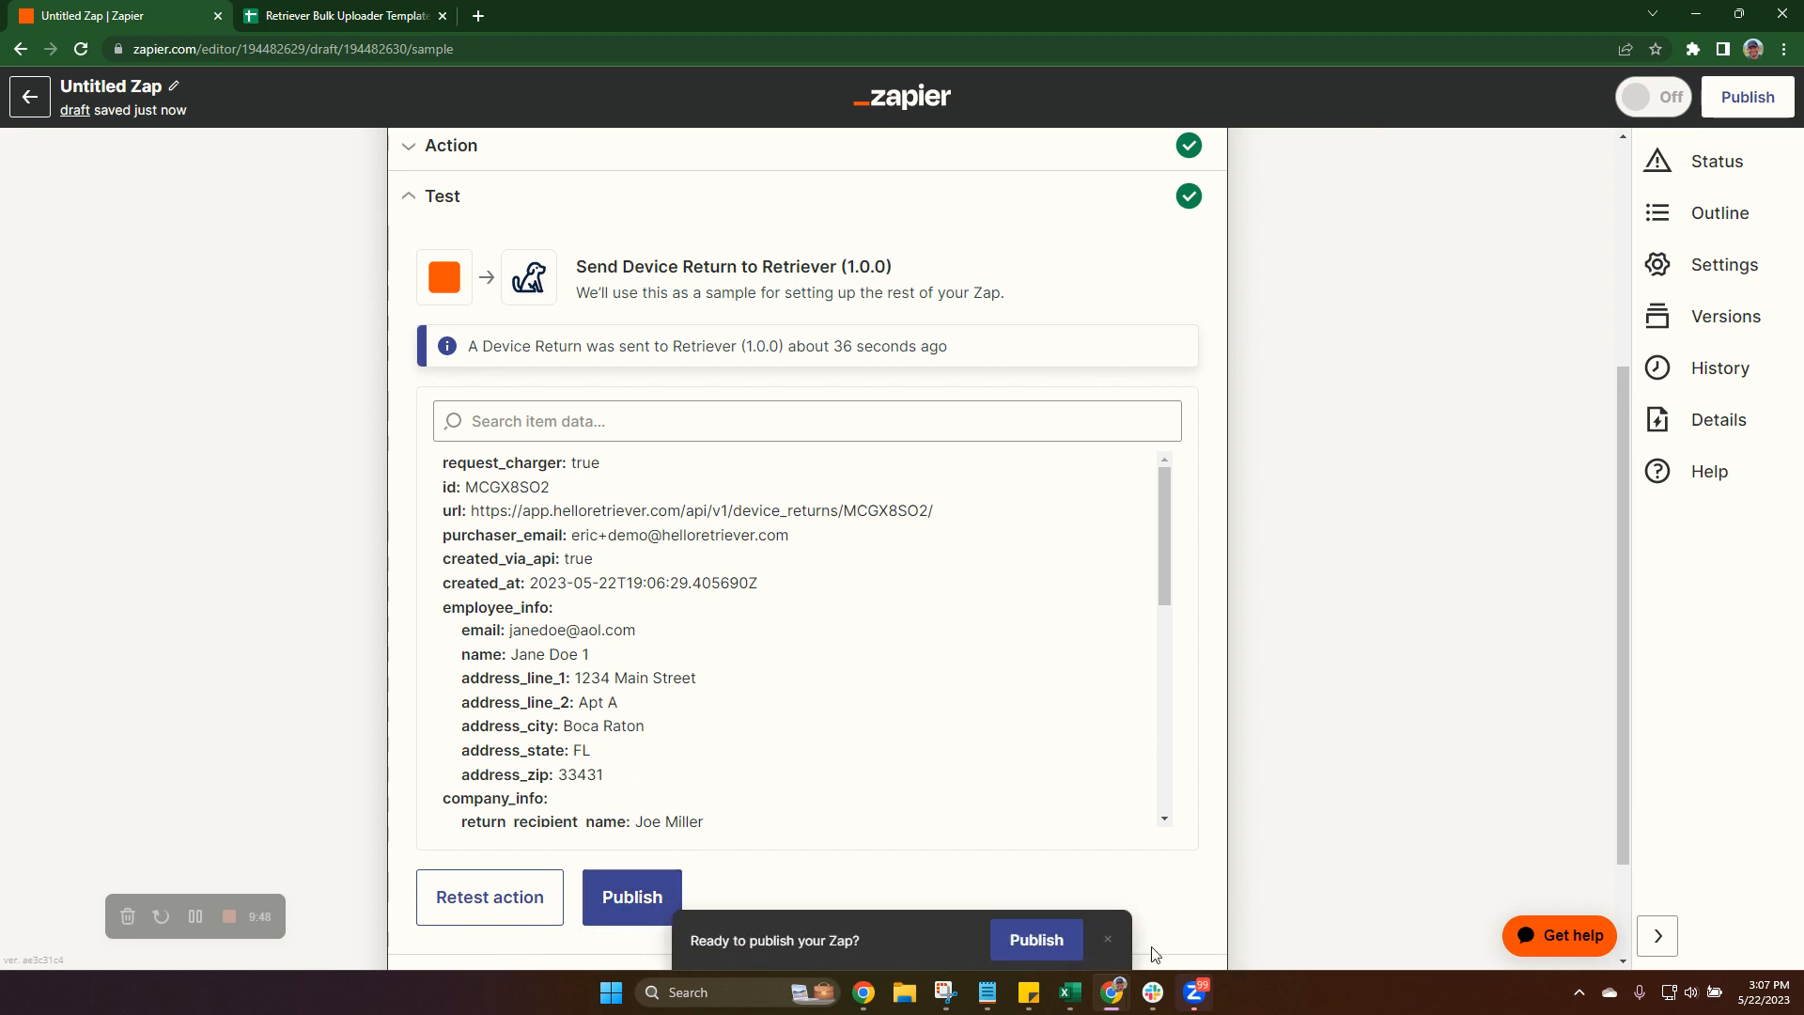
# Publish the Zap and go to the My Zaps list
pyautogui.click(1009, 940)
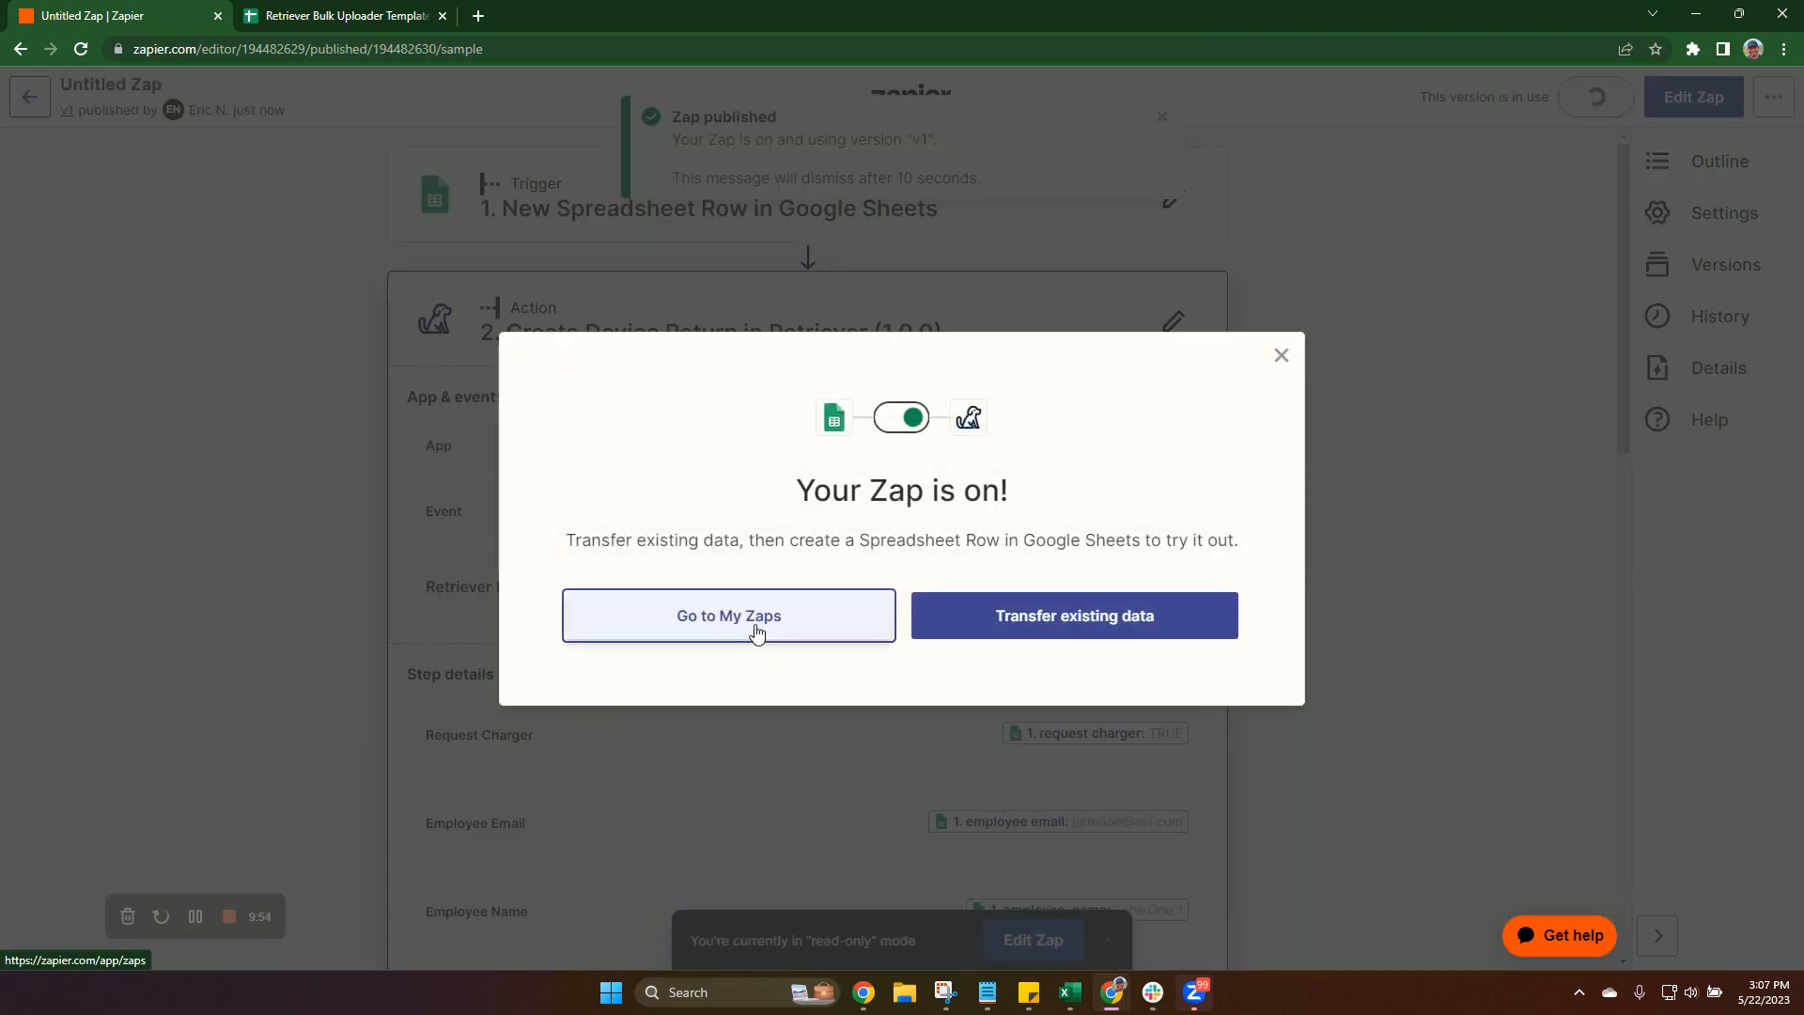
pyautogui.click(754, 624)
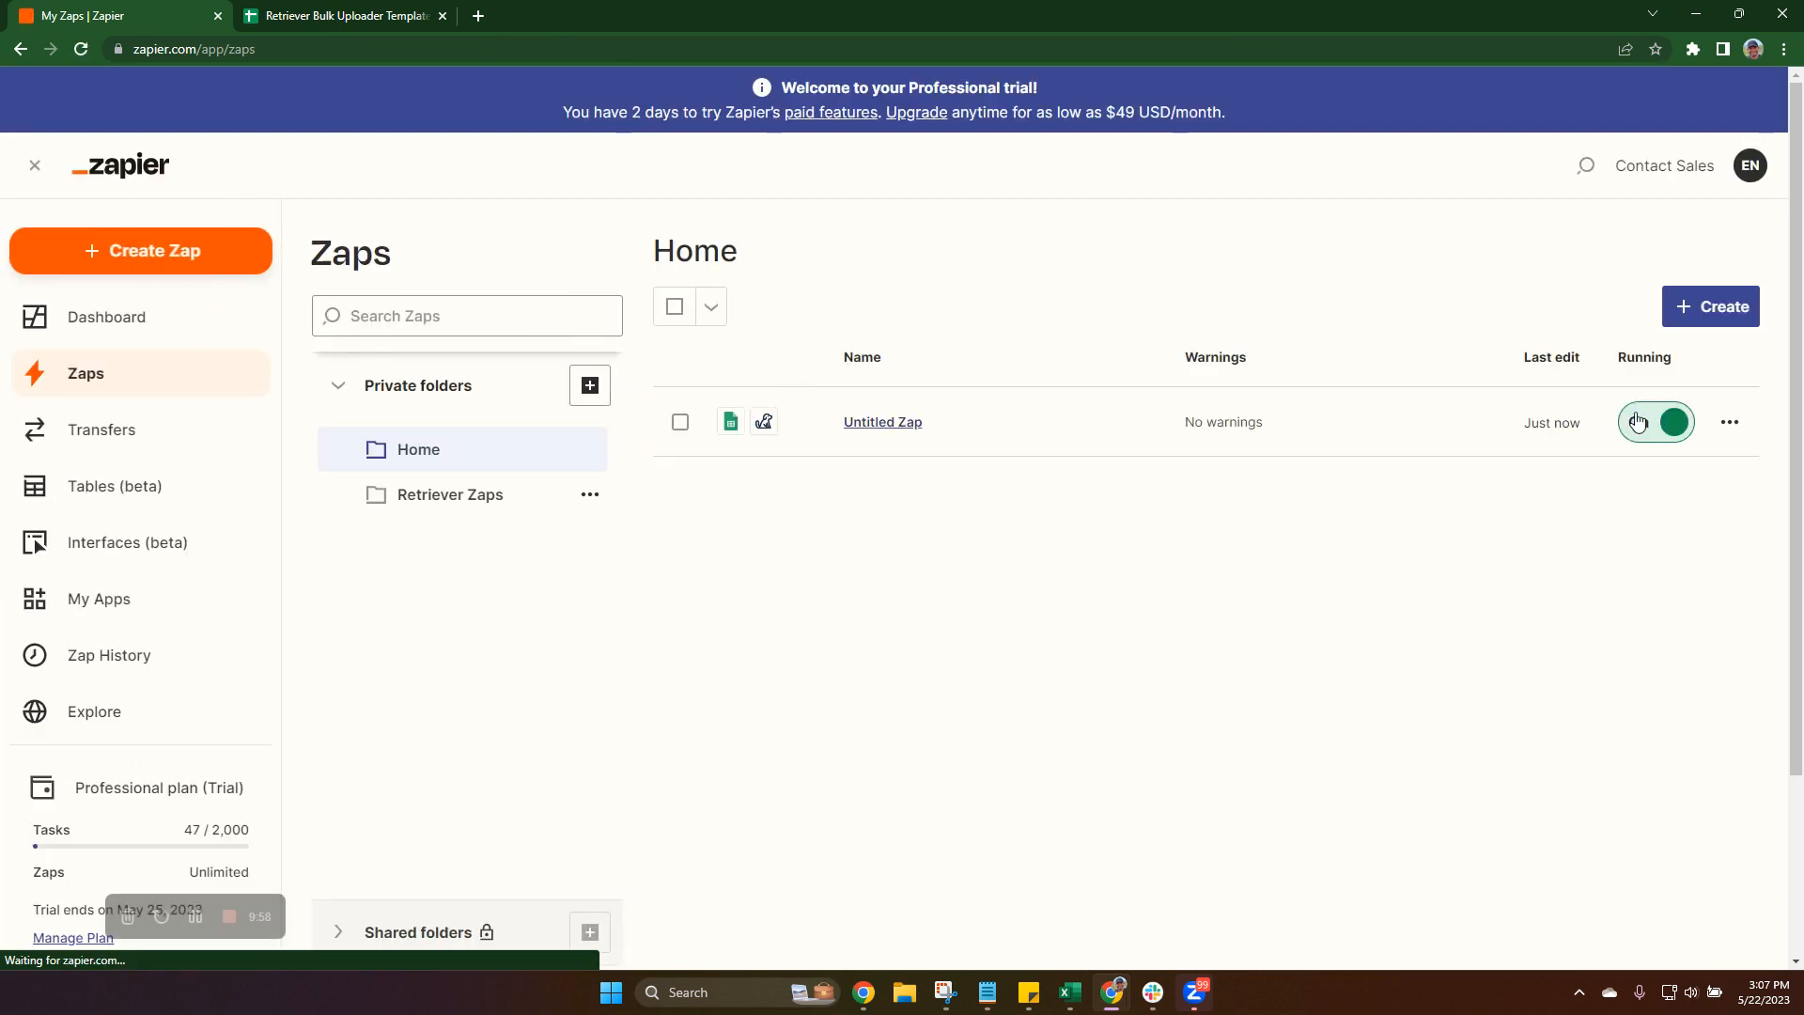
# Rename the untitled Zap in the Home folder as "Retriever Bulk Uploader"
pyautogui.click(1738, 428)
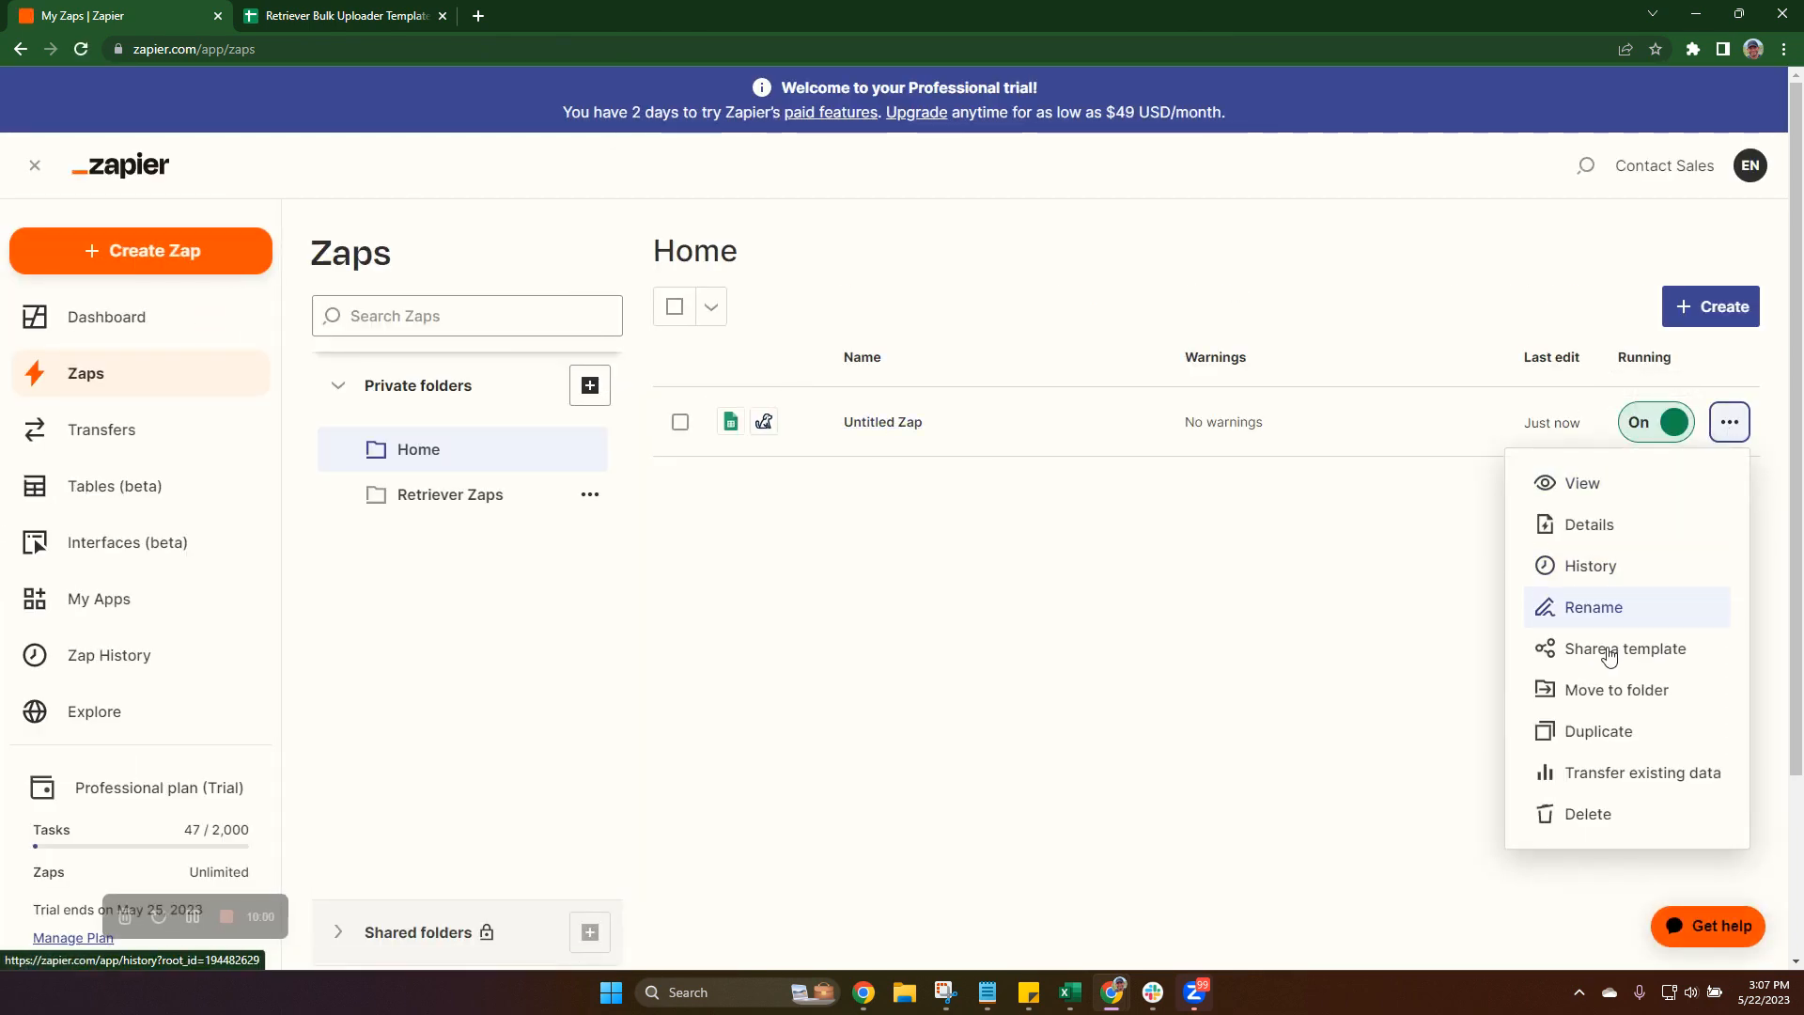
pyautogui.click(1599, 609)
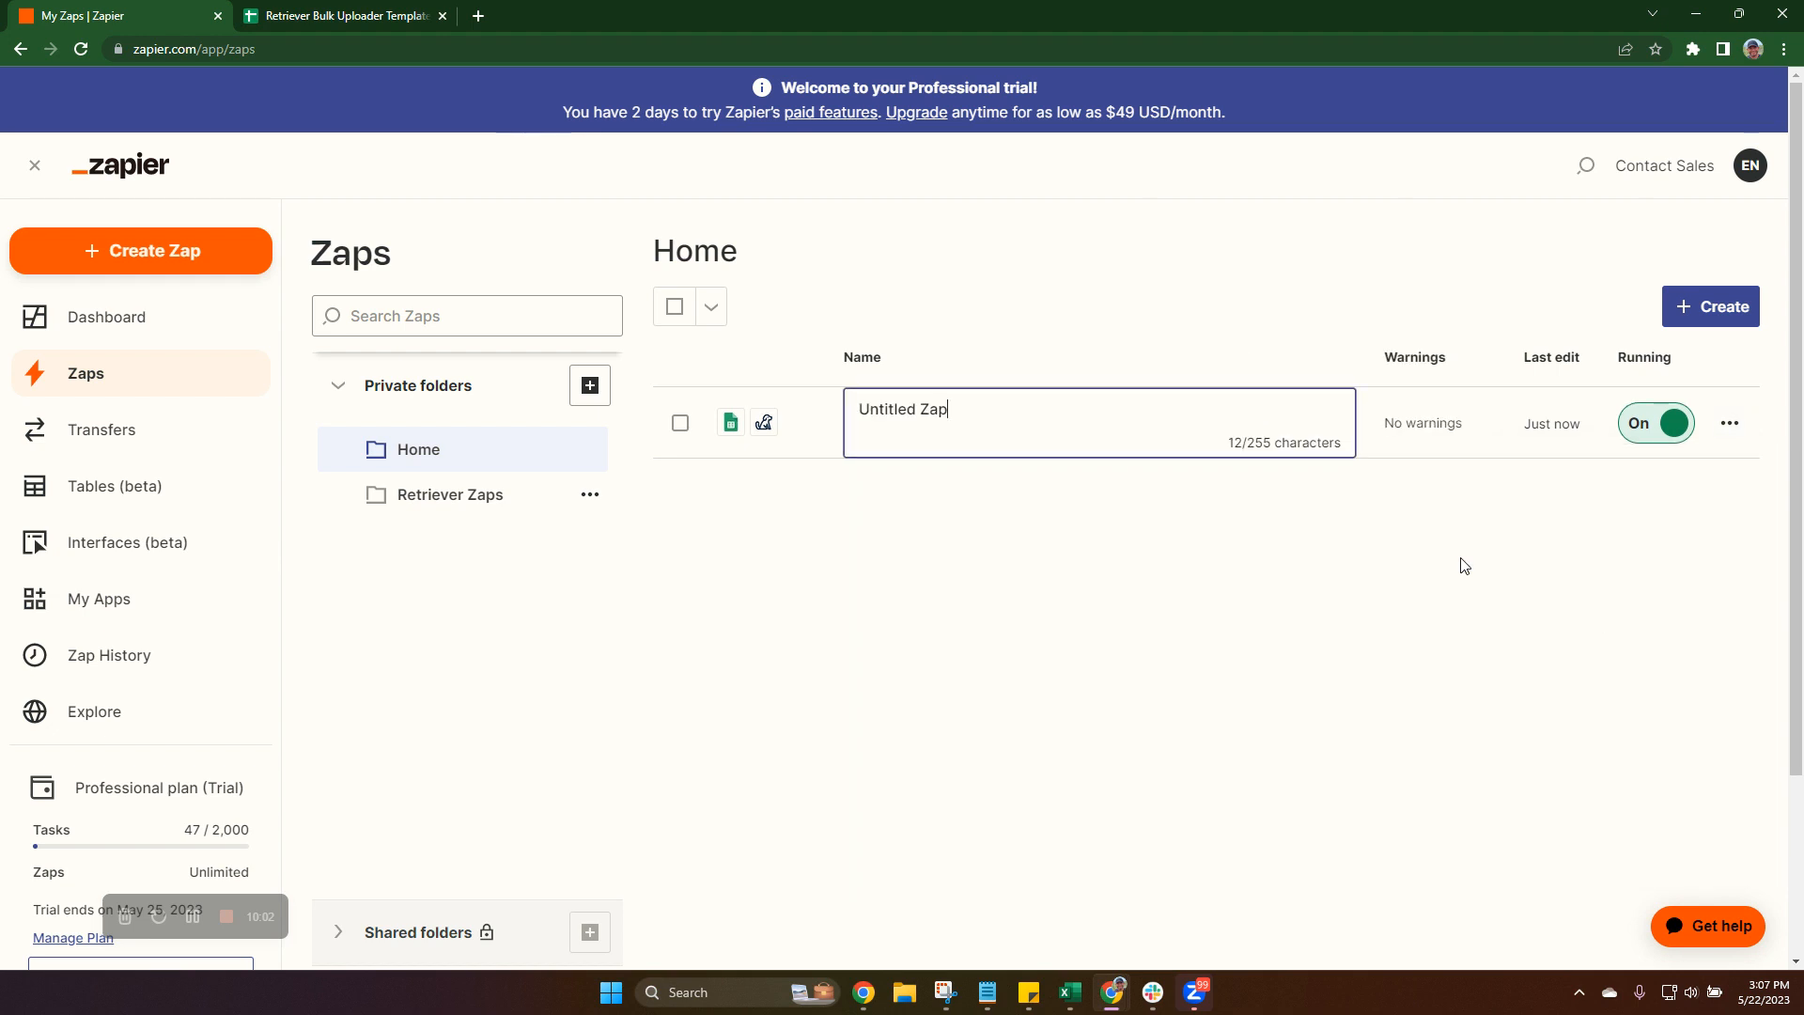
pyautogui.press('BackSpace')
pyautogui.press('BackSpace')
pyautogui.press('BackSpace')
pyautogui.press('BackSpace')
pyautogui.press('BackSpace')
pyautogui.press('BackSpace')
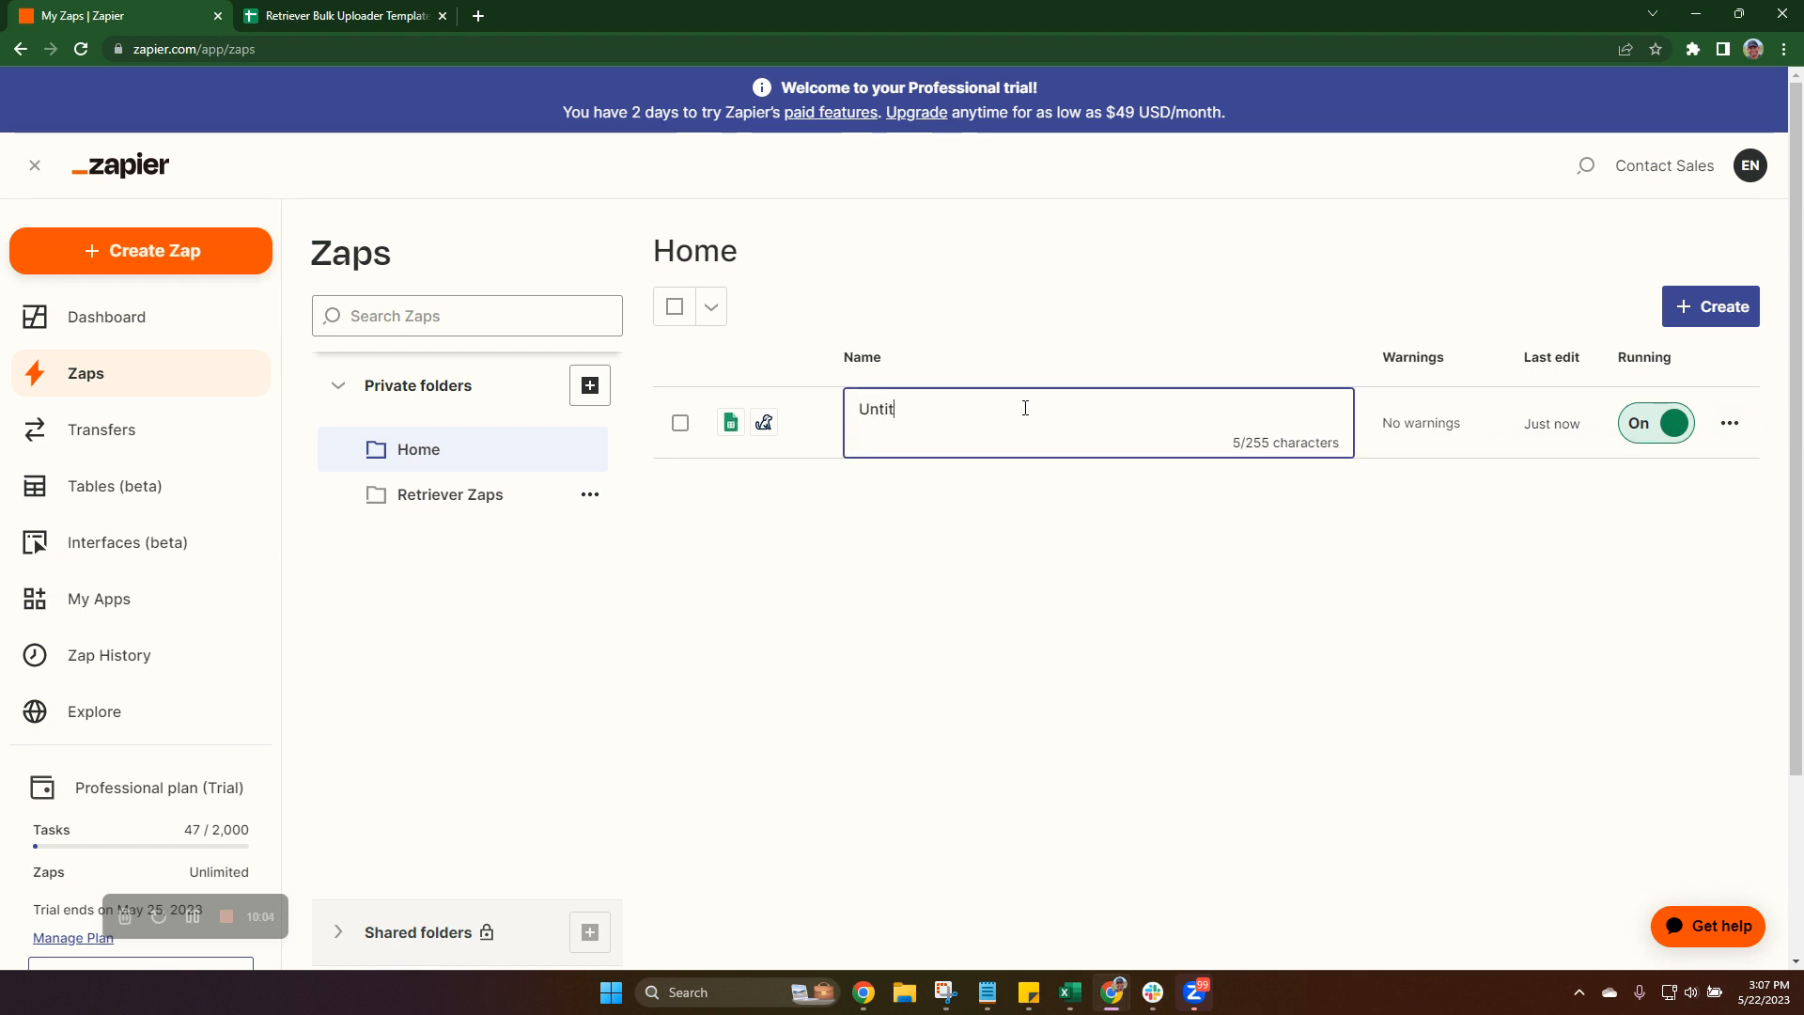
pyautogui.write('Retriever Bulk Uploader')
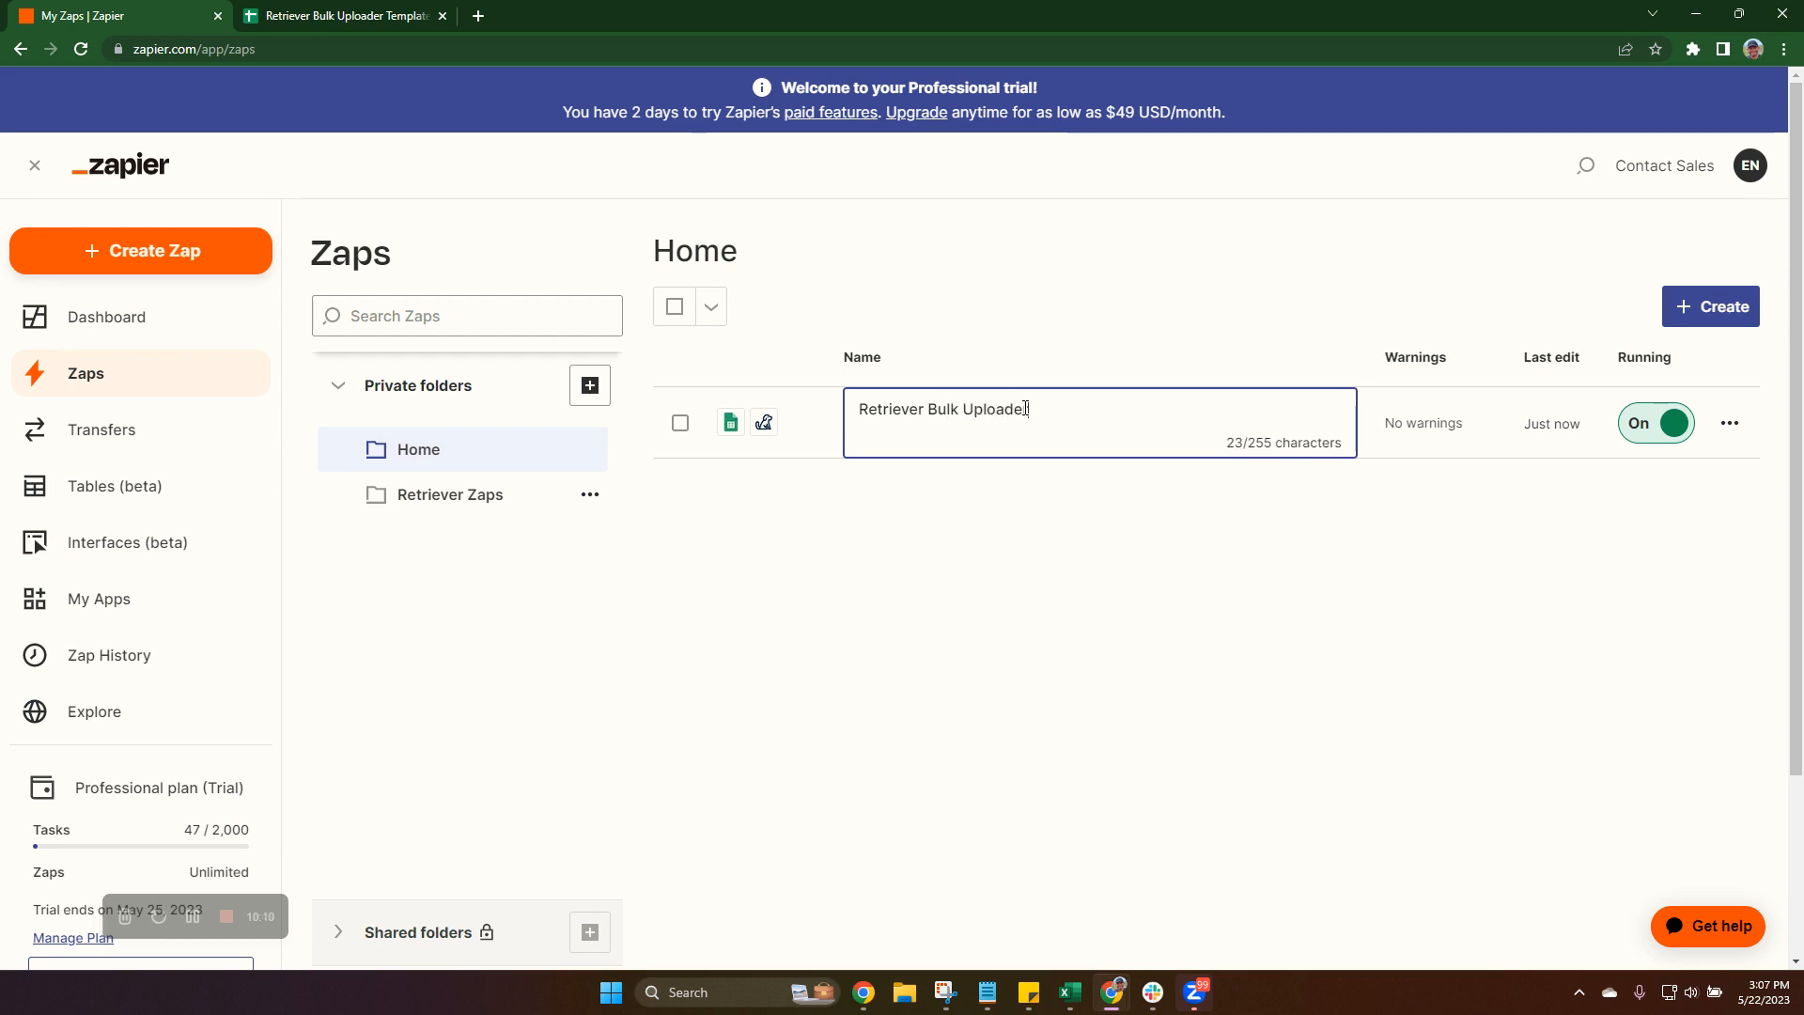
pyautogui.click(1037, 592)
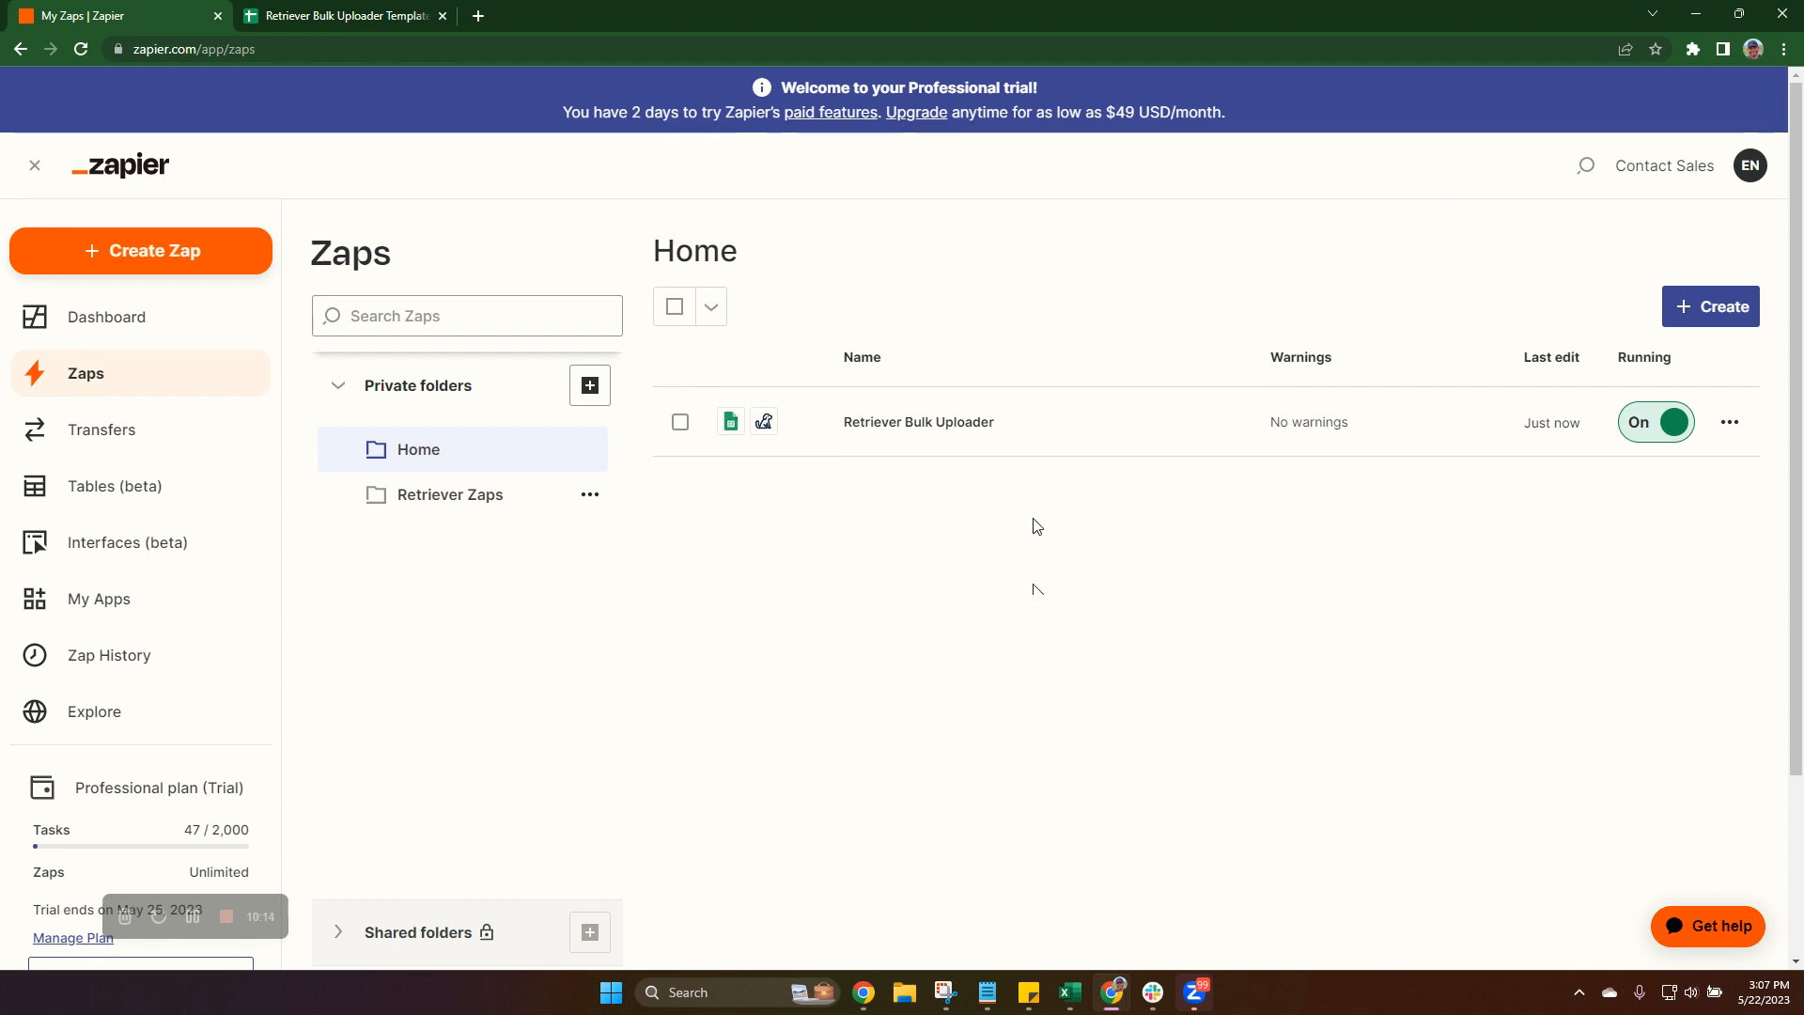
# Switch to the Retriever Bulk Uploader Template spreadsheet in Google Sheets and view the Generate Orders sheet
pyautogui.click(330, 19)
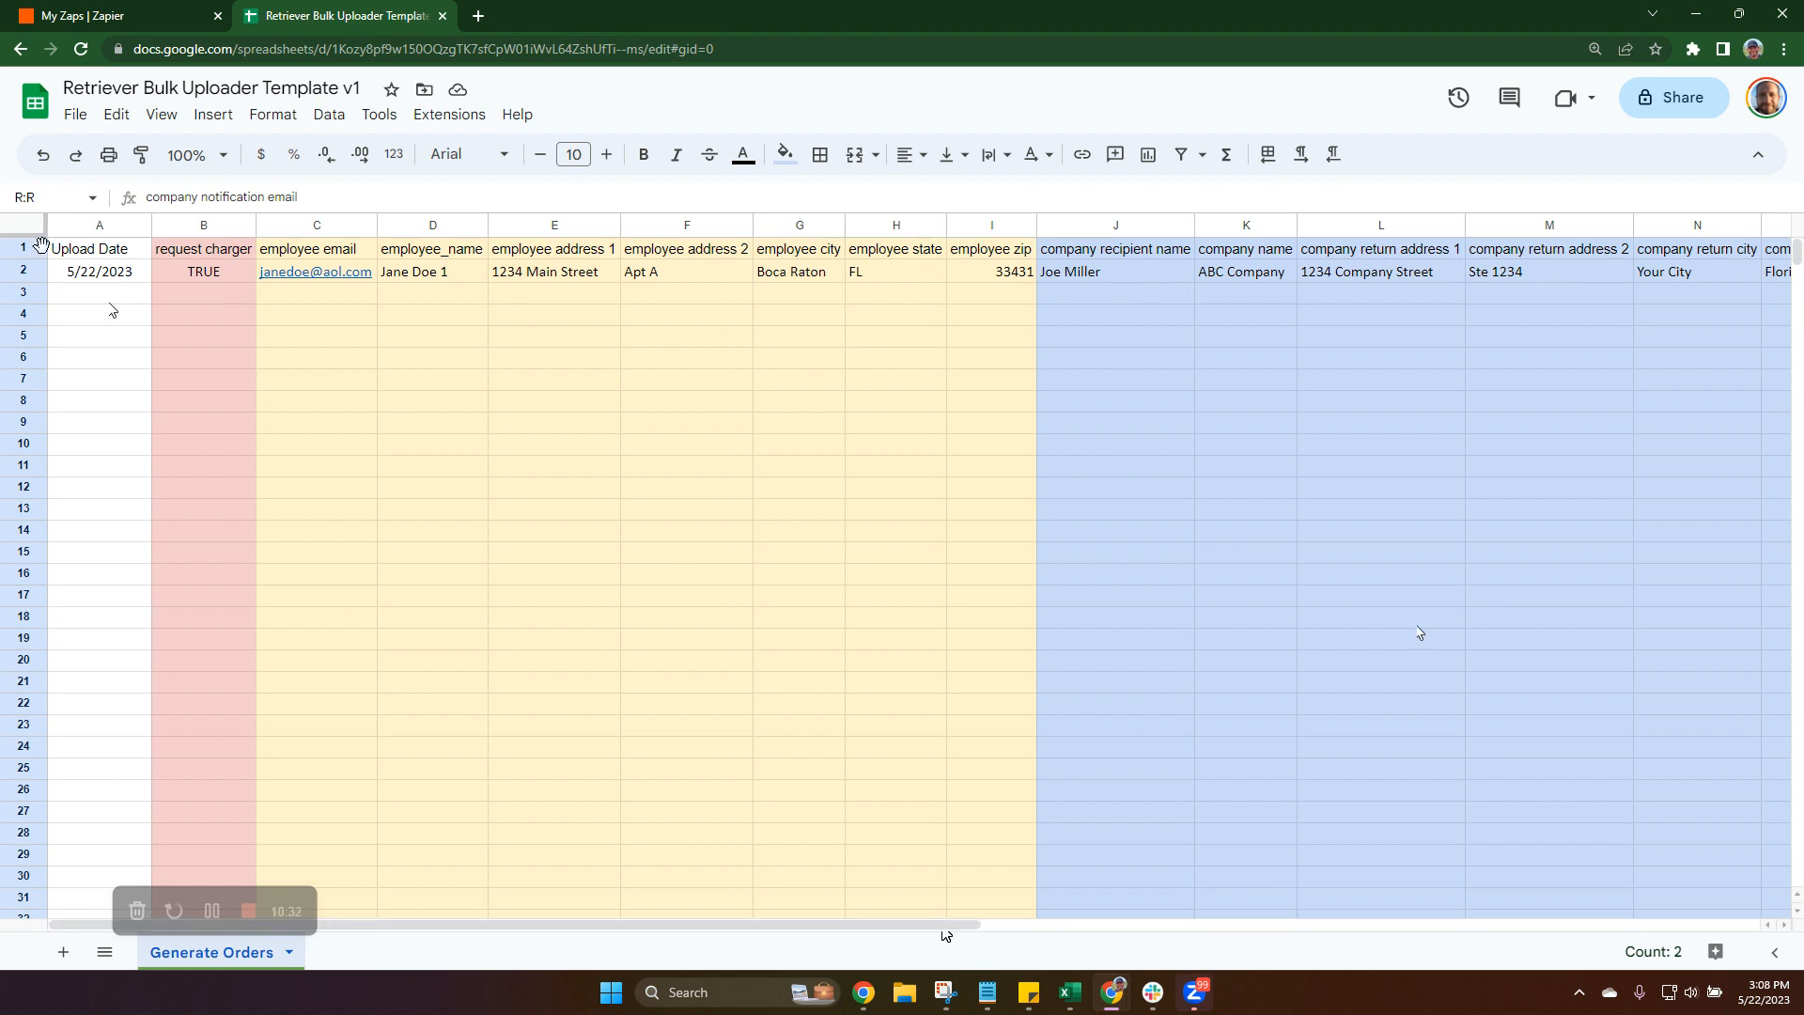
pyautogui.moveTo(1194, 992)
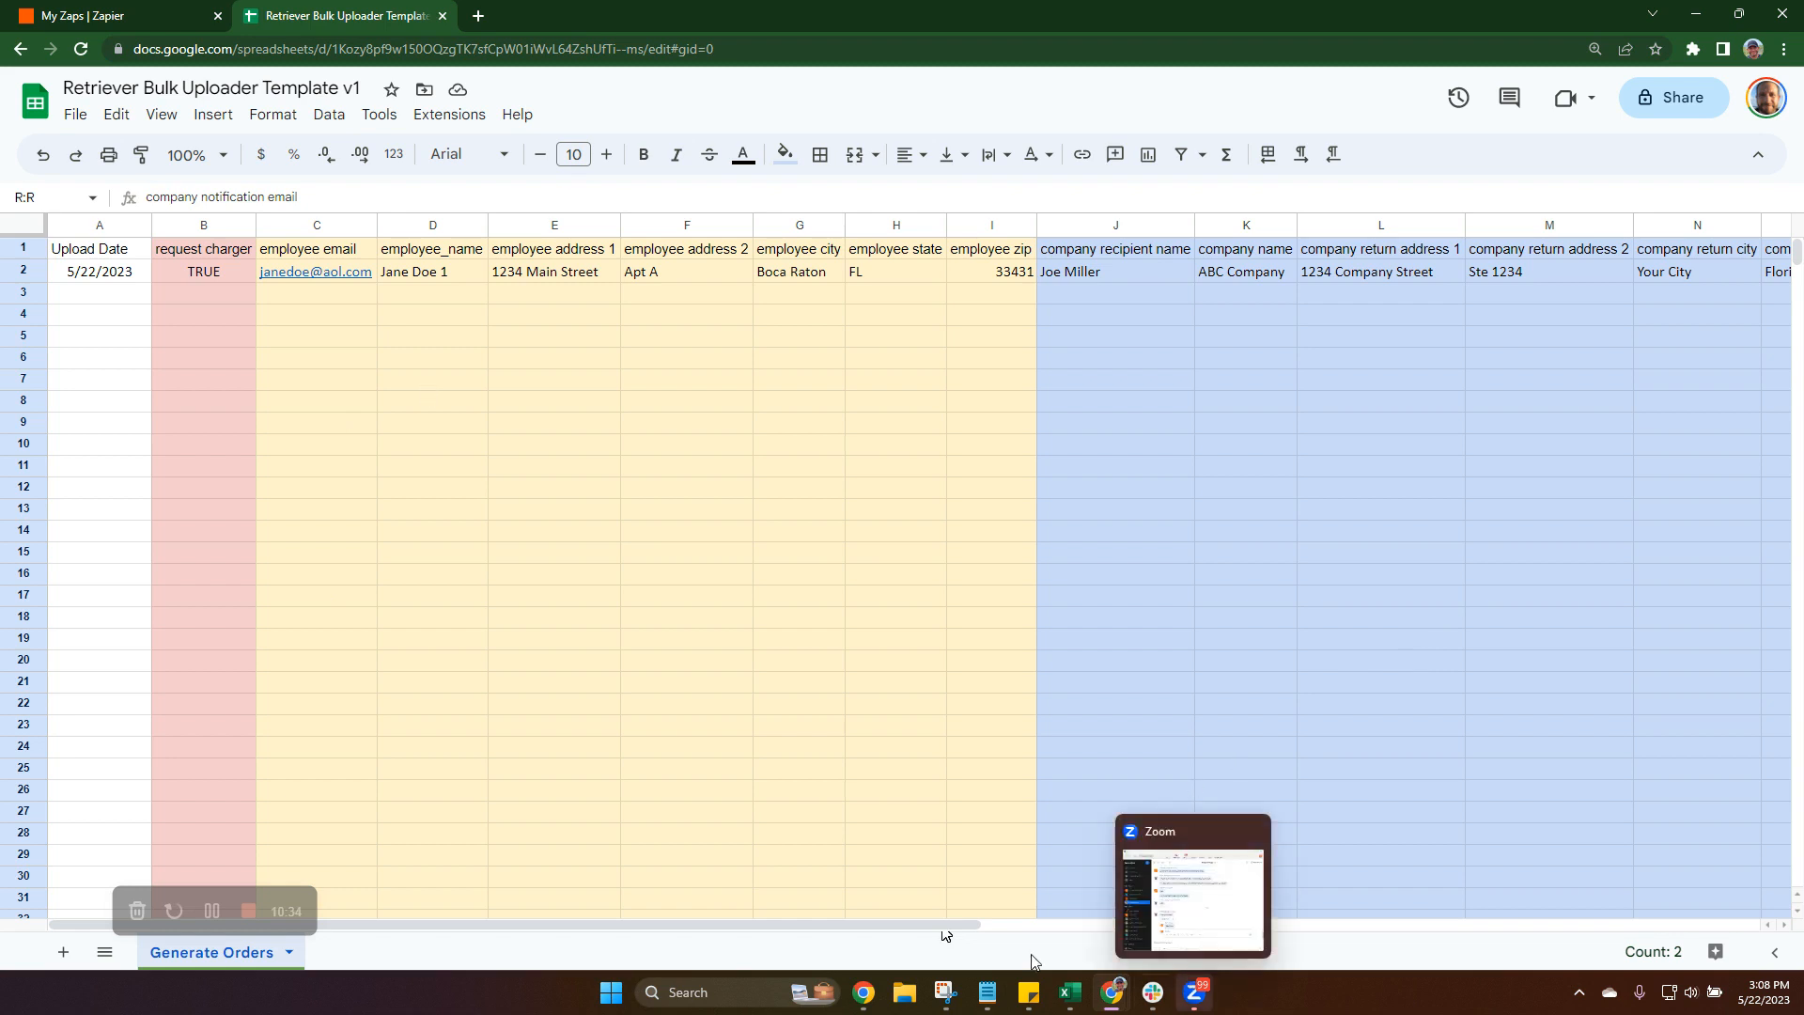